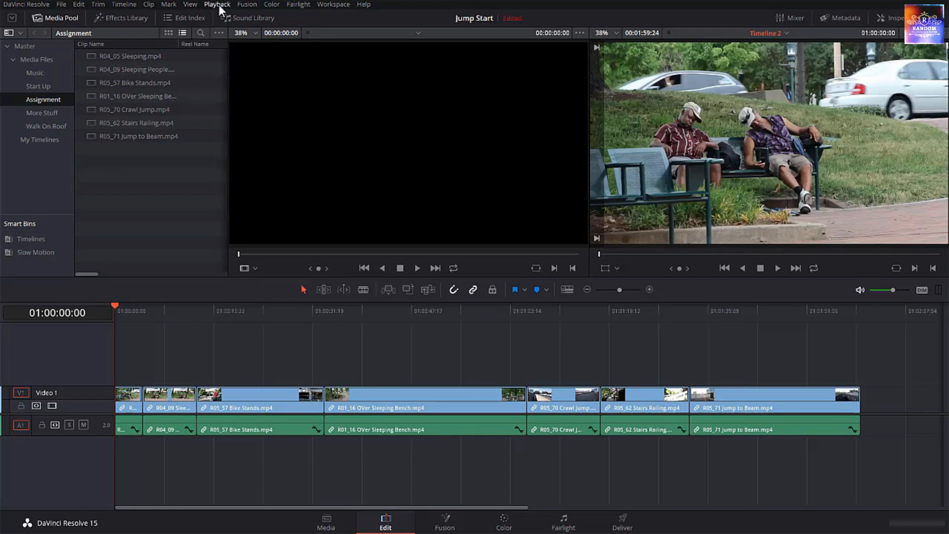
left_click(193, 5)
mouse_move(217, 4)
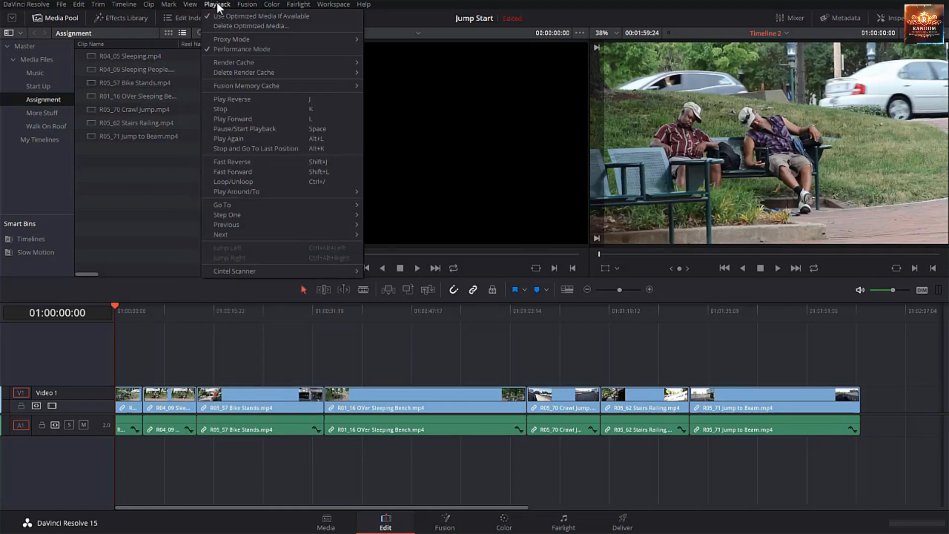
mouse_move(257, 206)
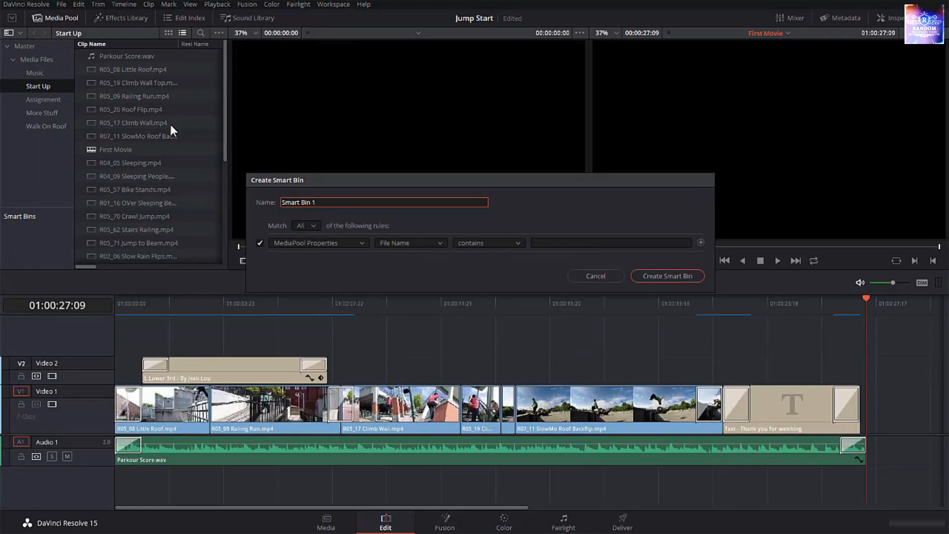
left_click(324, 204)
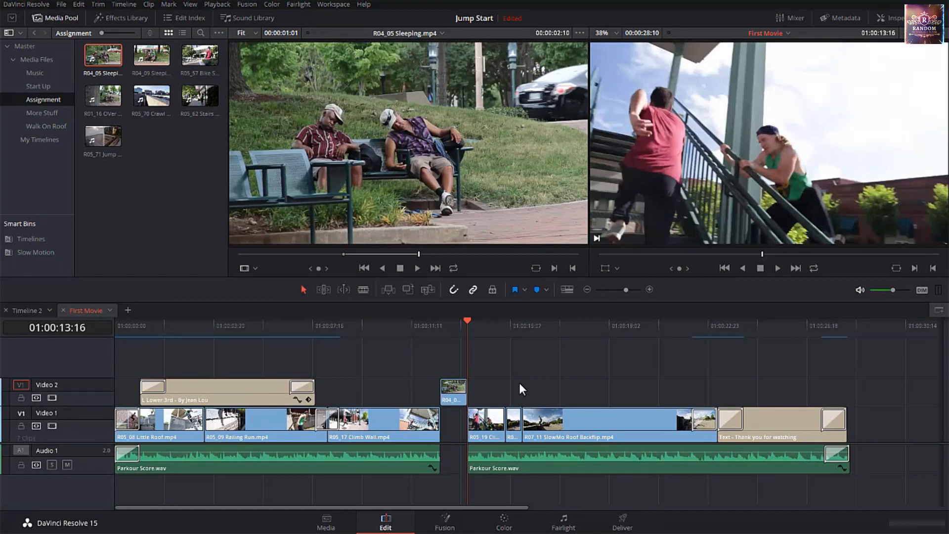
- Undo the last insert edit on the First Movie timeline and lock the Audio 1 track
key("ctrl+z")
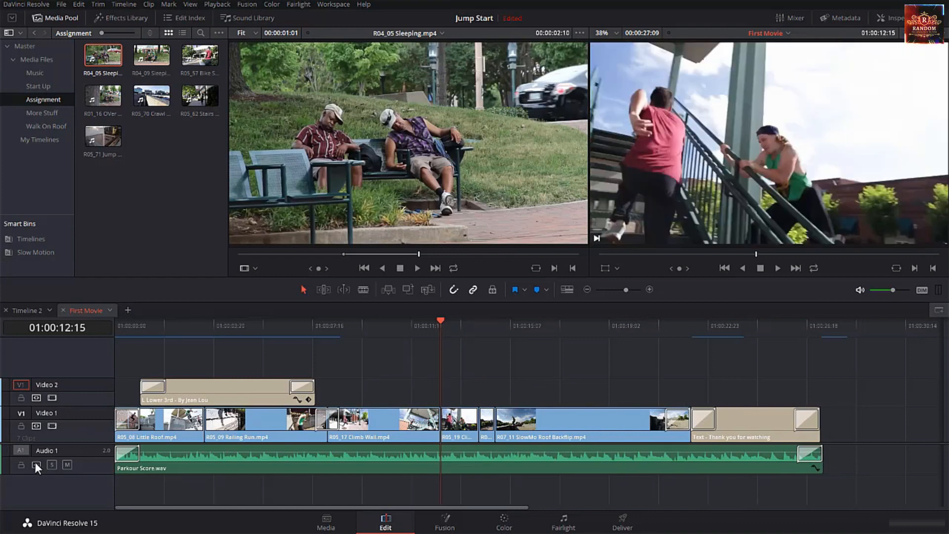
left_click(21, 465)
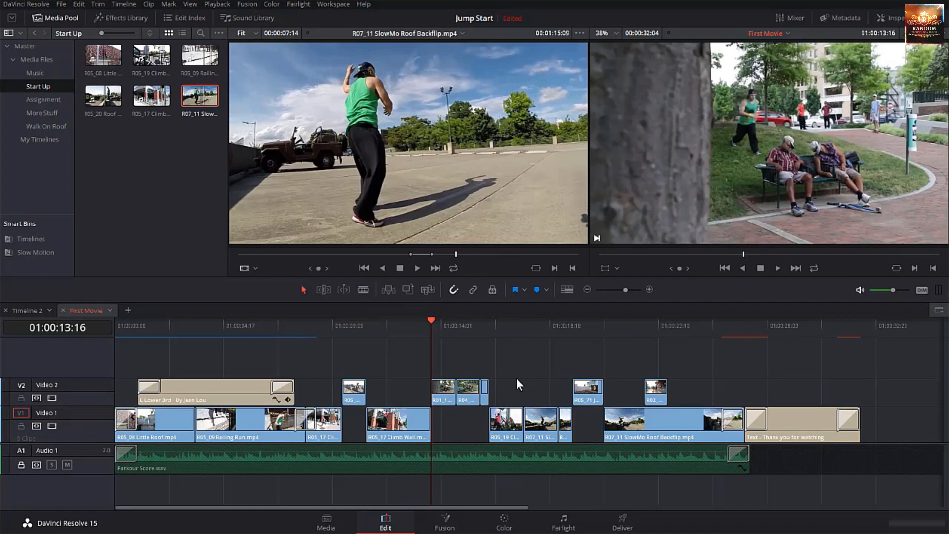
- Play back the section around the playhead and select the R05_19 Climb Wall clip on Video 1
key("ctrl+equal")
key("slash")
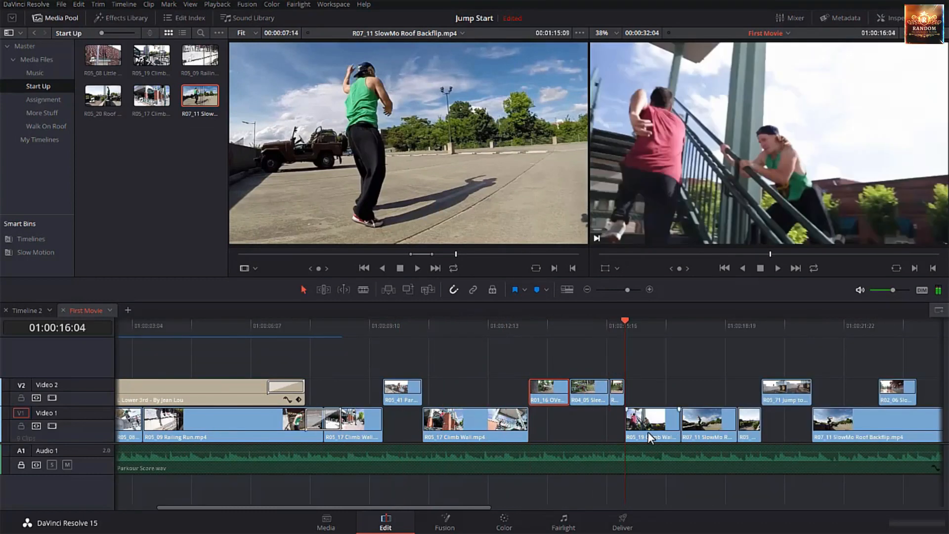
left_click(648, 431)
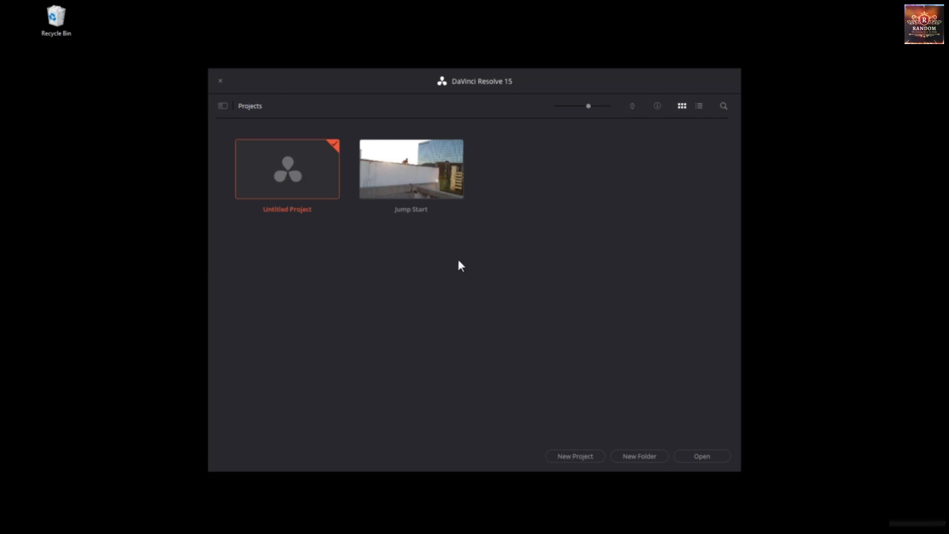
- Import the project file "Final - Section 1- First Rough Cut.drp" from the Projects folder and open the imported project
right_click(452, 245)
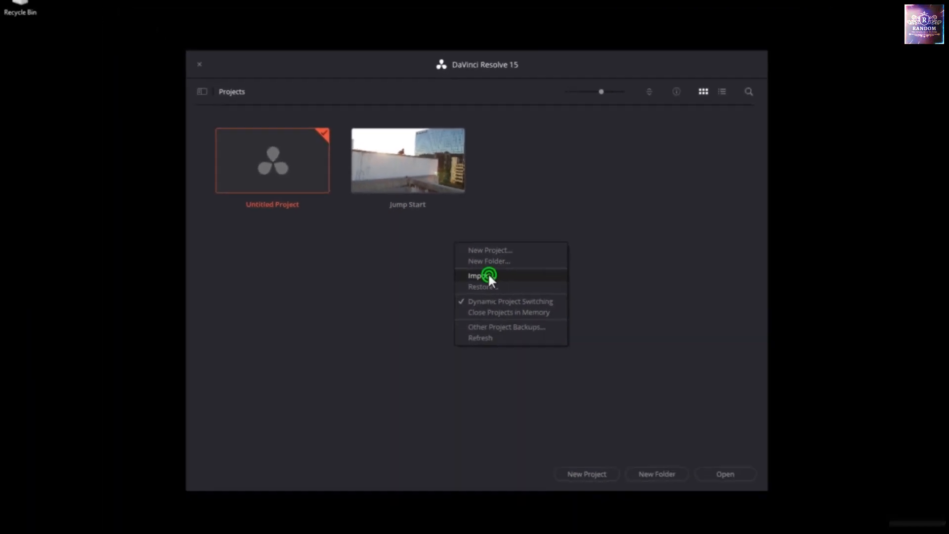
left_click(524, 292)
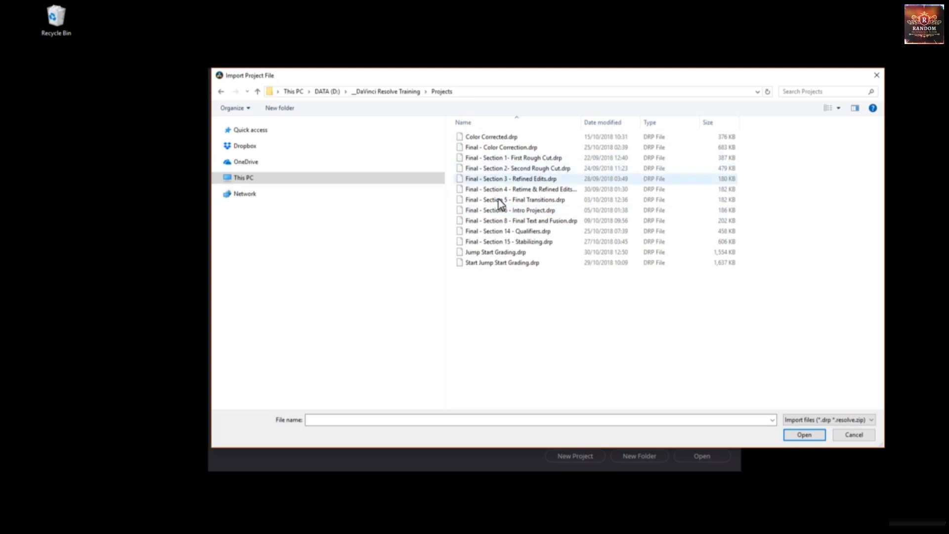
left_click(527, 159)
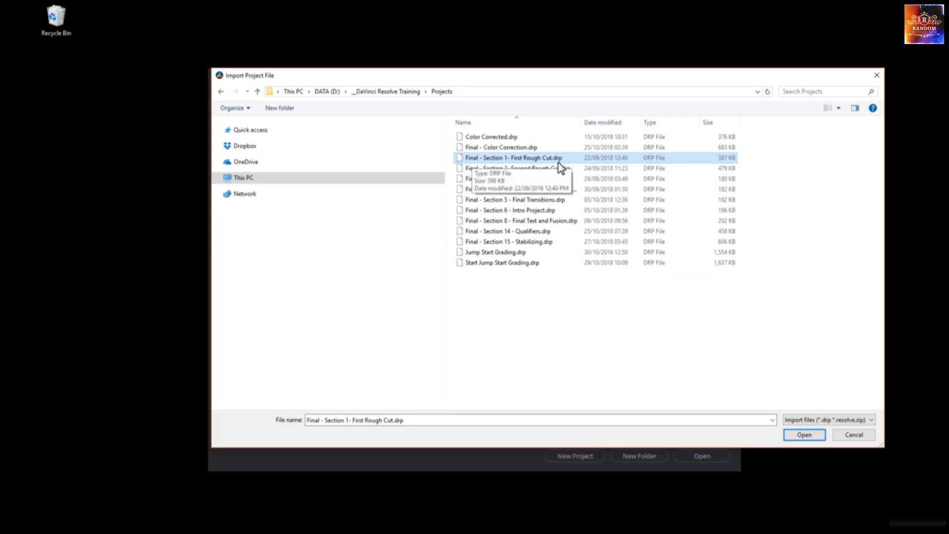
left_click(806, 436)
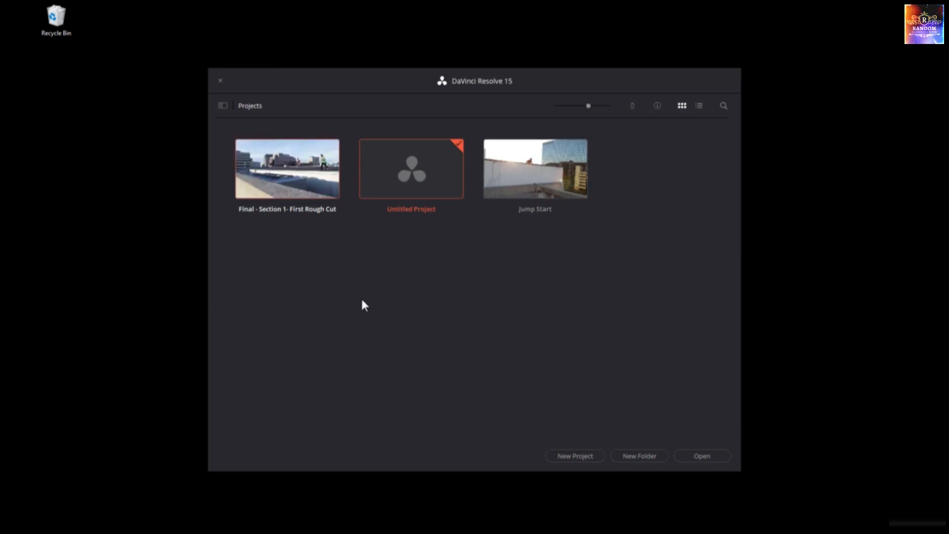
double_click(301, 186)
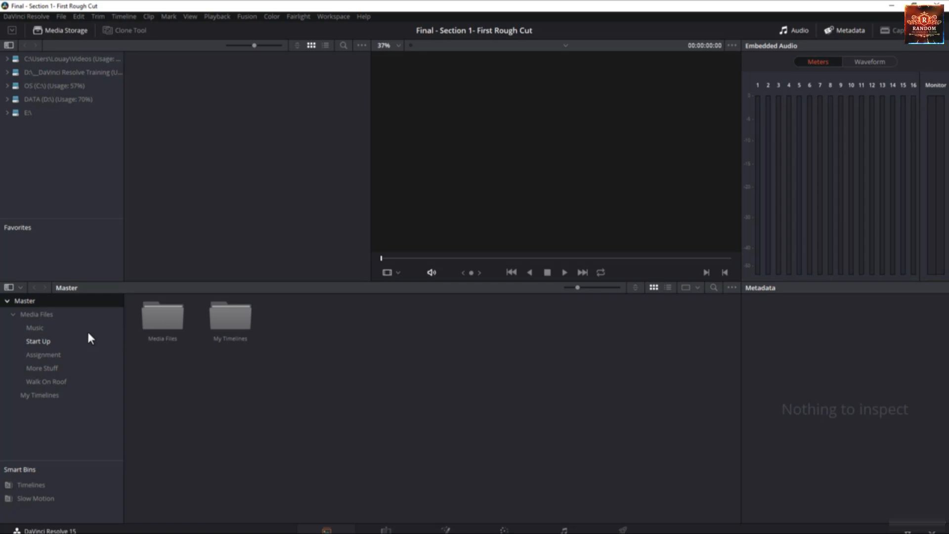
- Show the contents of all bins from Music through Walk On Roof together in the media pool
left_click(63, 326)
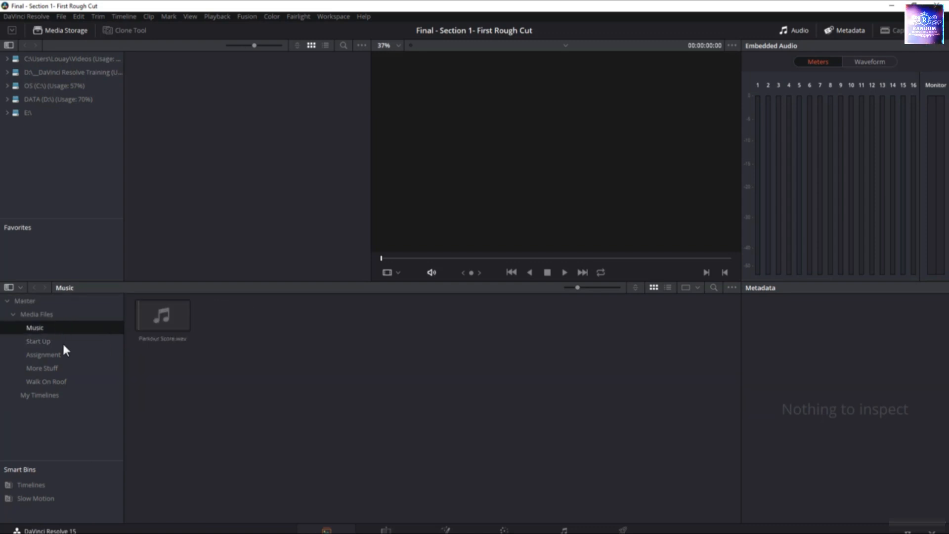
left_click(70, 380, "shift")
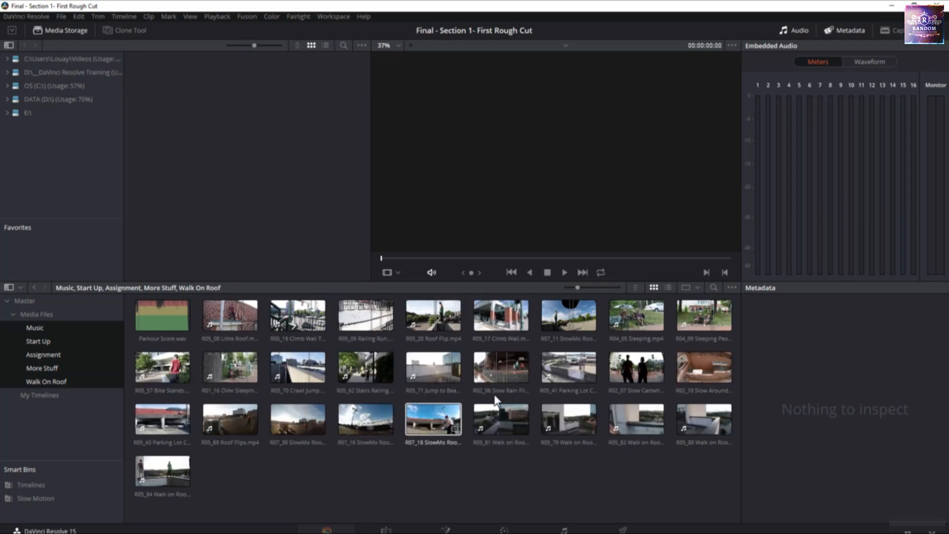
left_click(264, 482)
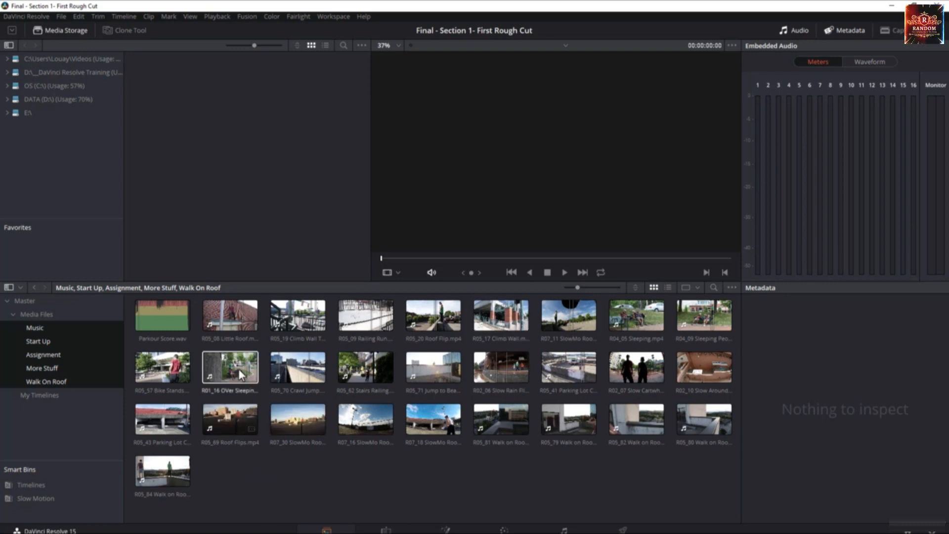
- Take the clips from R05_08 Little Roof through R01_16 OVer Sleeping offline and clear the selection
left_click(229, 319)
left_click(234, 372, "shift")
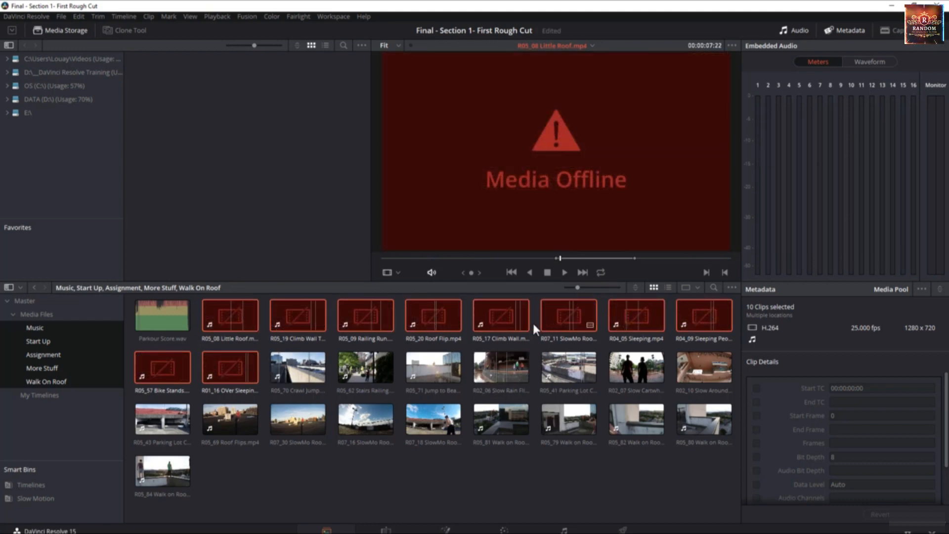
left_click(267, 488)
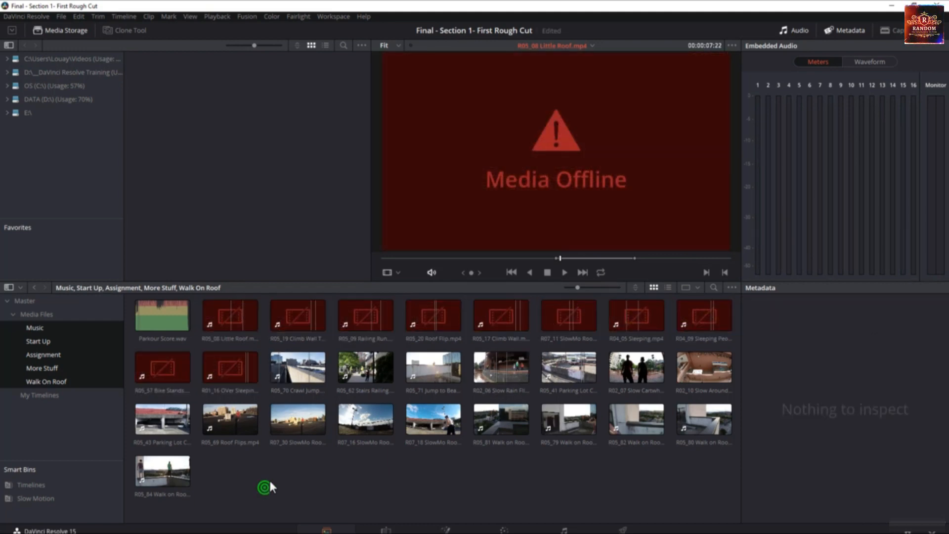
- Relink the offline clips from R05_08 Little Roof through R01_16 OVer Sleeping to the Media Files folder in D:\__DaVinci Resolve Training
left_click(221, 322)
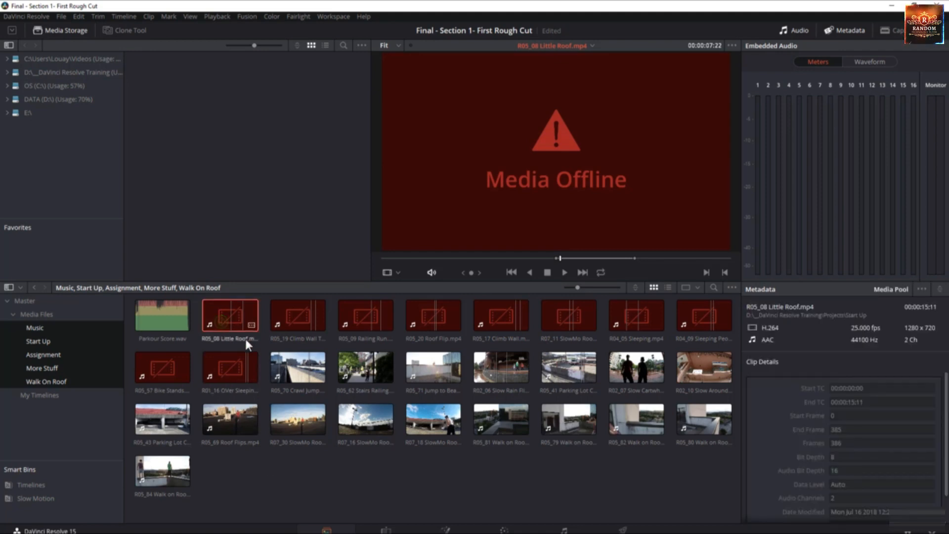
left_click(230, 366, "shift")
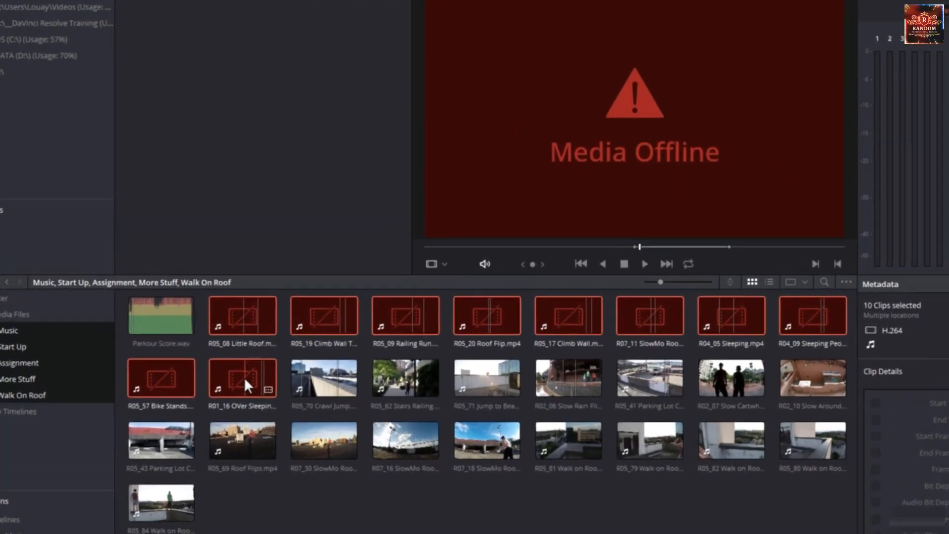
right_click(231, 369)
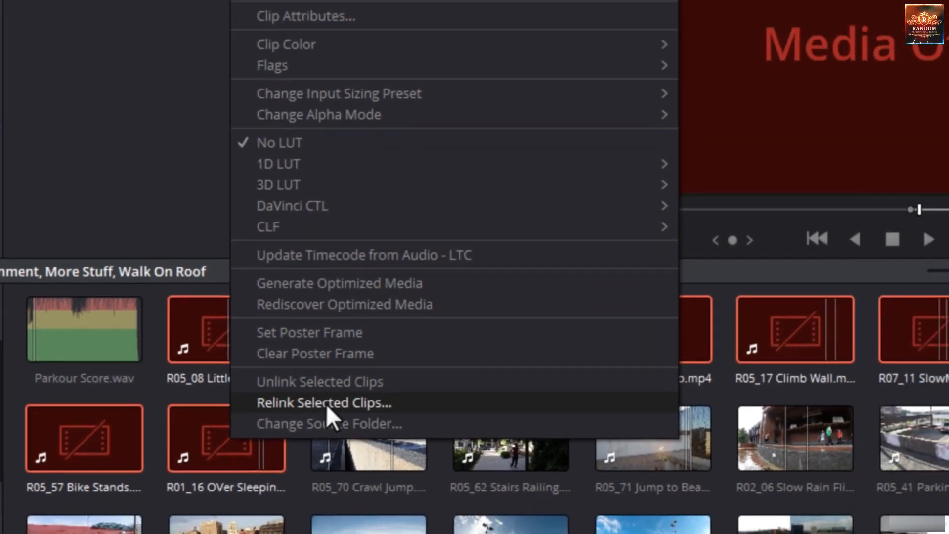
left_click(435, 406)
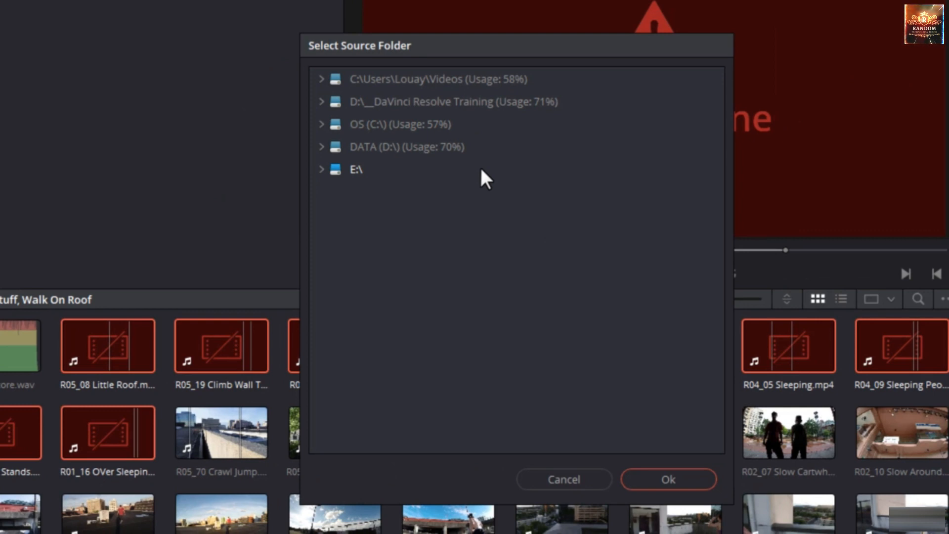
left_click(322, 101)
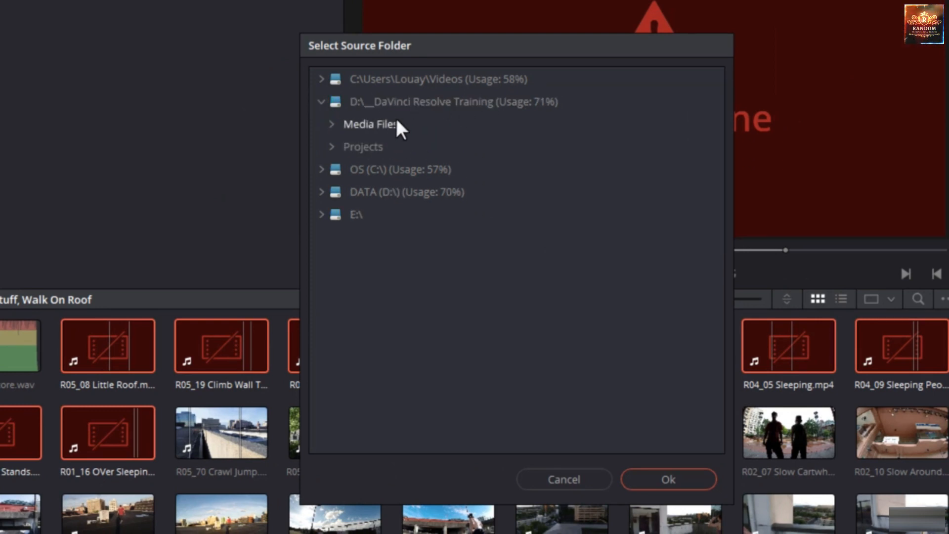
left_click(385, 124)
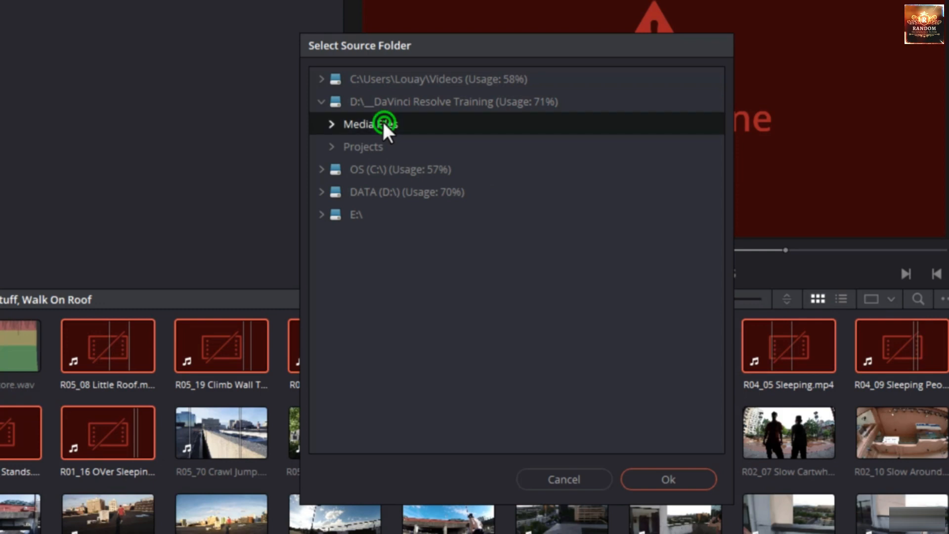
left_click(332, 124)
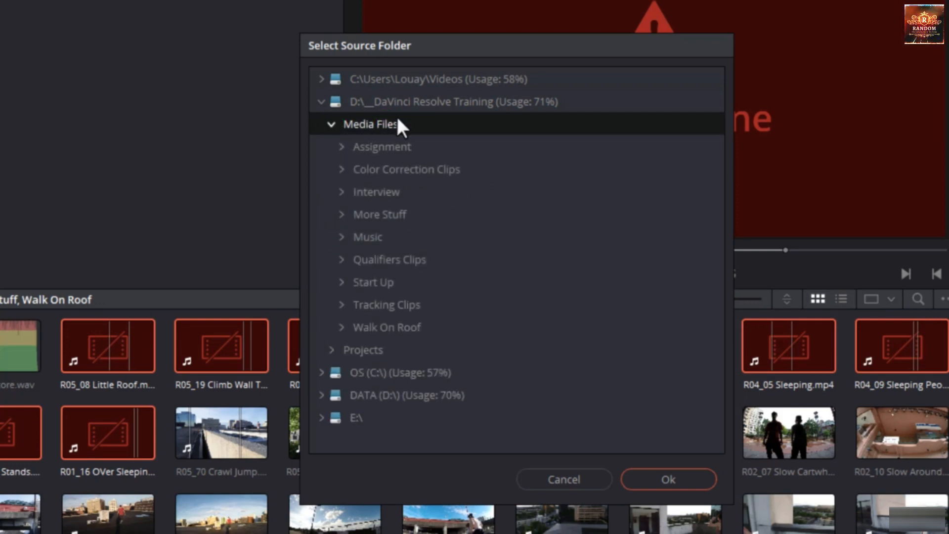
left_click(330, 124)
left_click(366, 123)
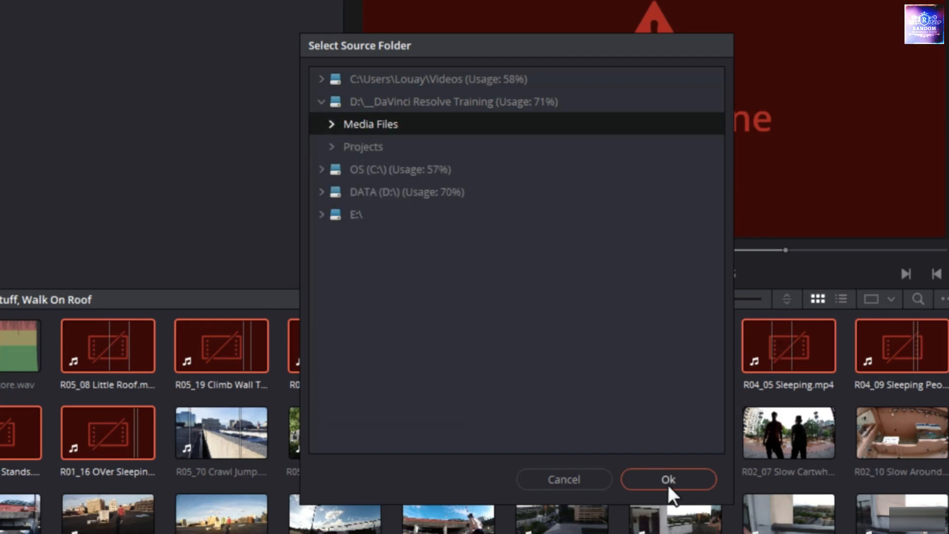
left_click(661, 473)
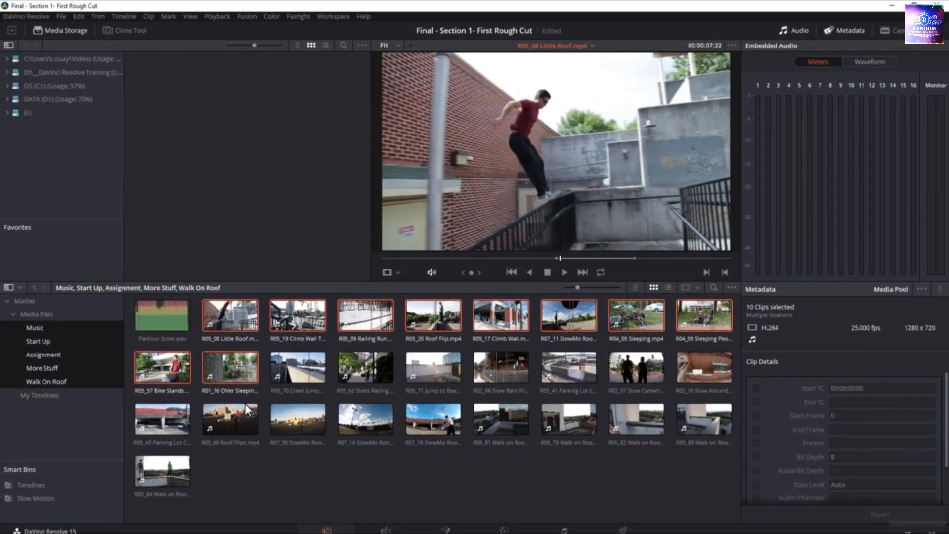
- Review the R05_70 Crawl Jump clip, Timeline 2 in My Timelines, and the Music, Start Up, Assignment and More Stuff bins
left_click(298, 385)
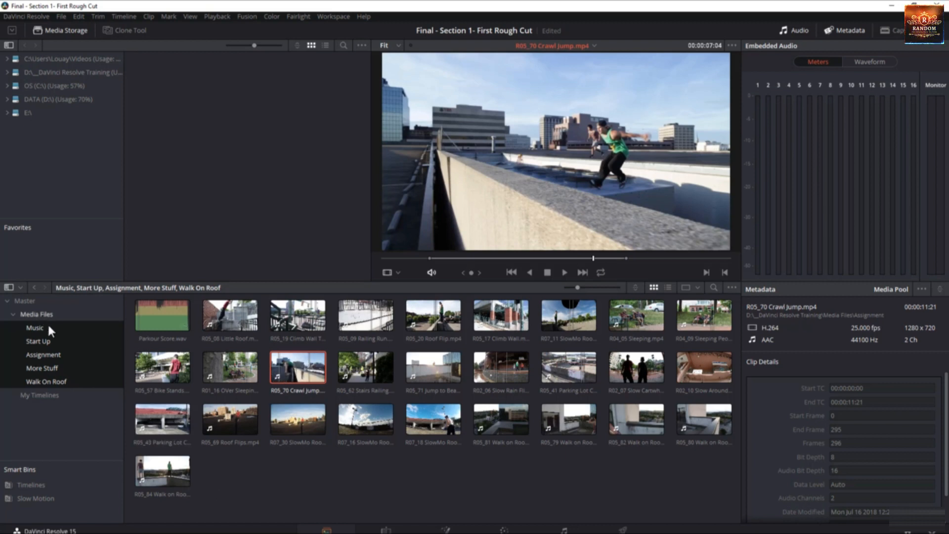
left_click(50, 394)
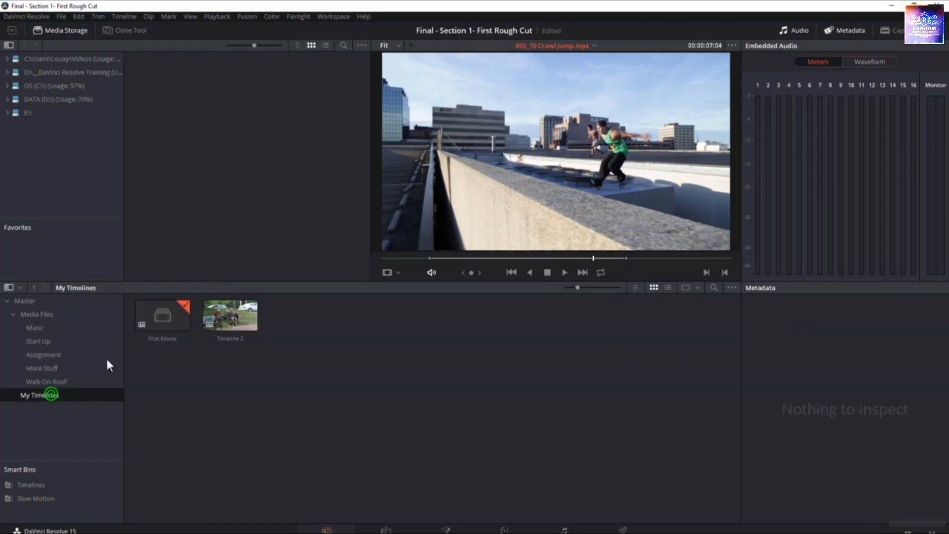
left_click(223, 317)
left_click(60, 326)
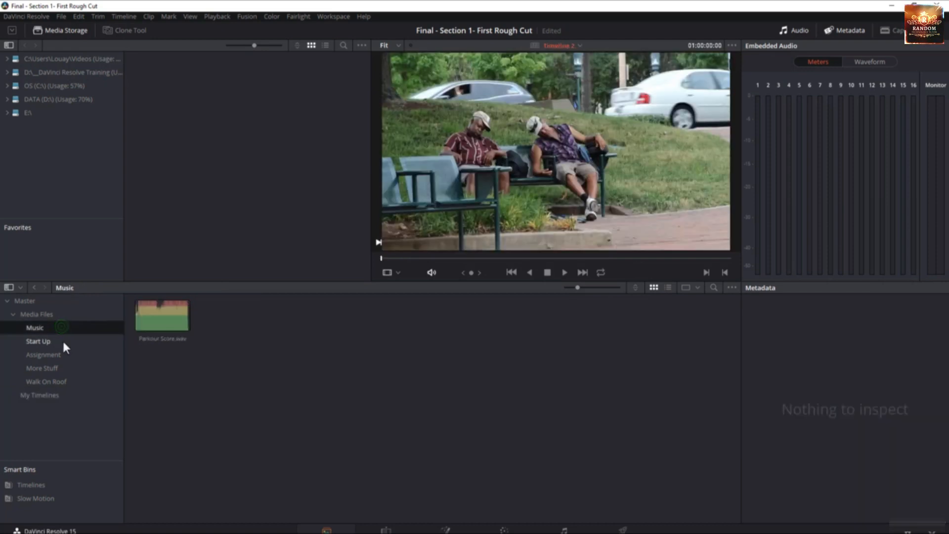
left_click(63, 341)
left_click(73, 355)
left_click(69, 366)
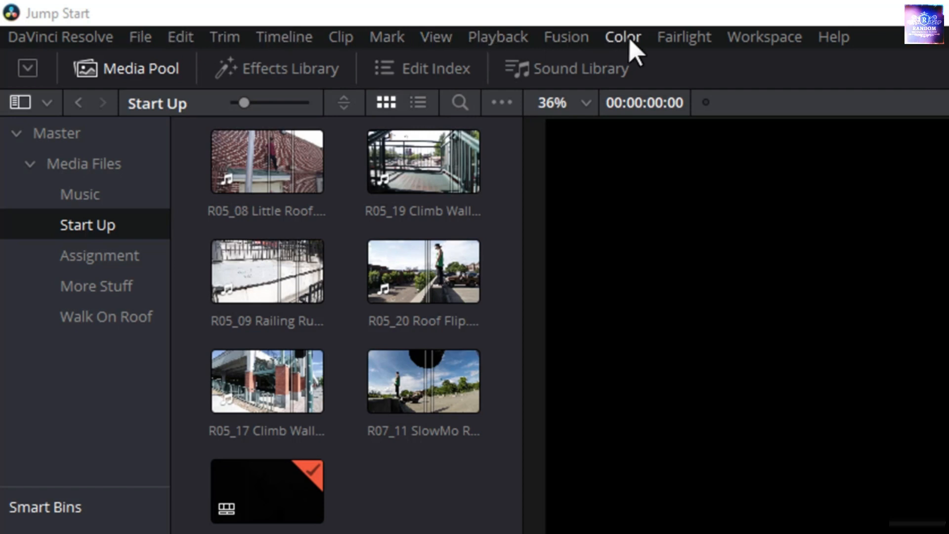
left_click(284, 37)
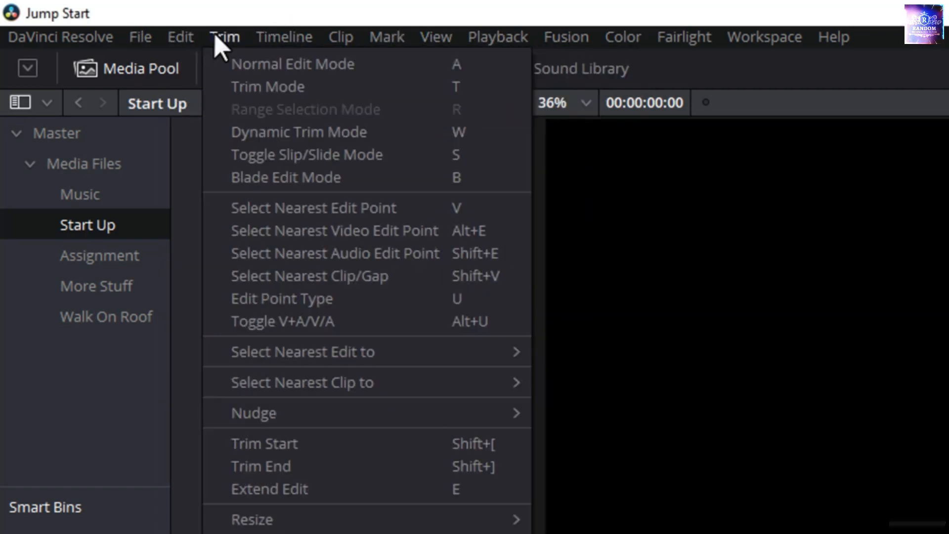
mouse_move(186, 41)
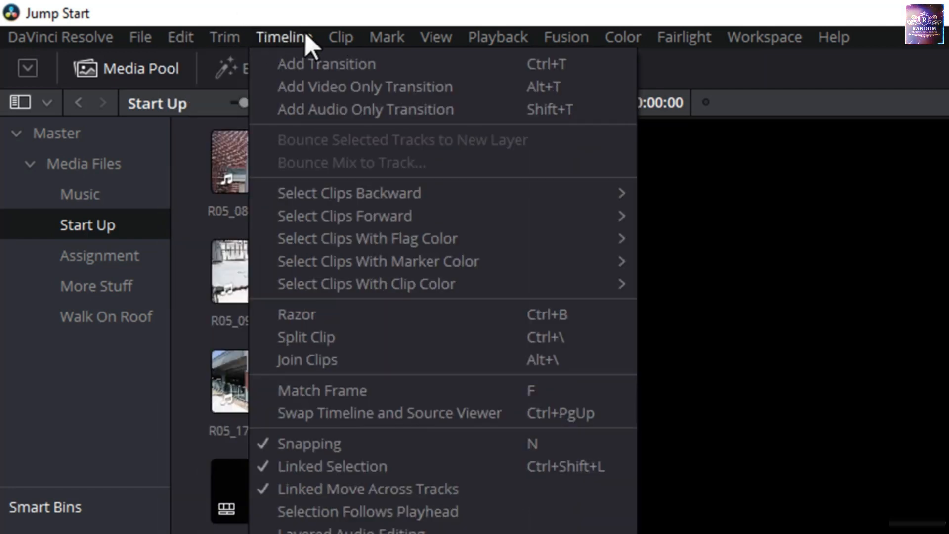
mouse_move(346, 42)
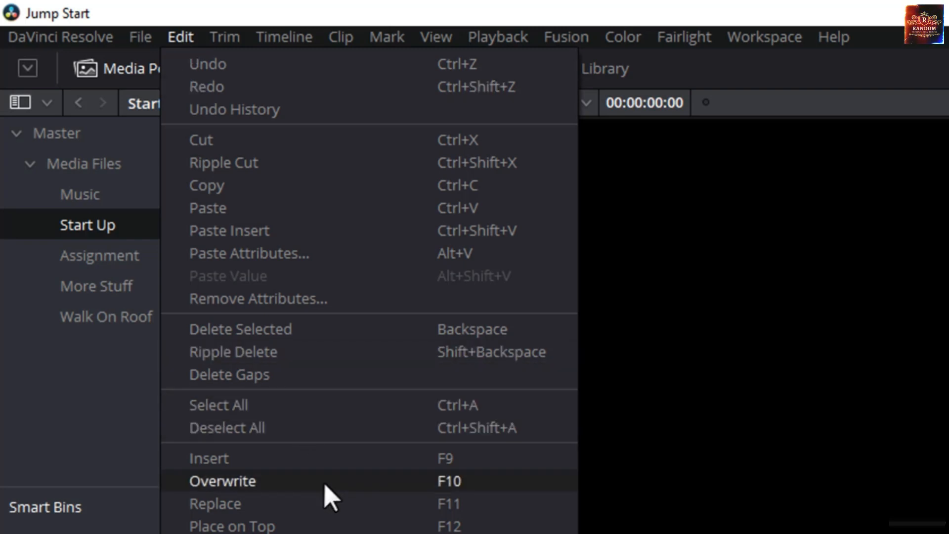
left_click(180, 13)
left_click(44, 25)
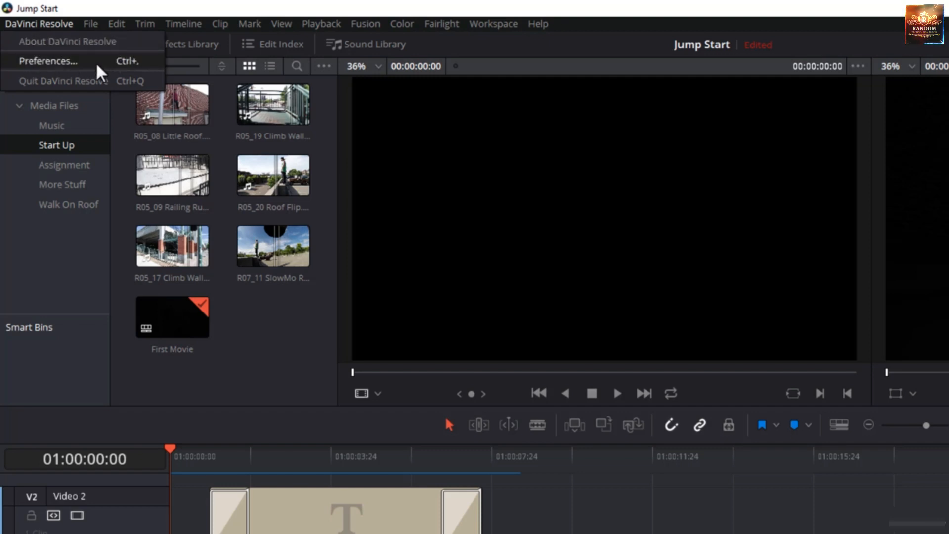
mouse_move(90, 22)
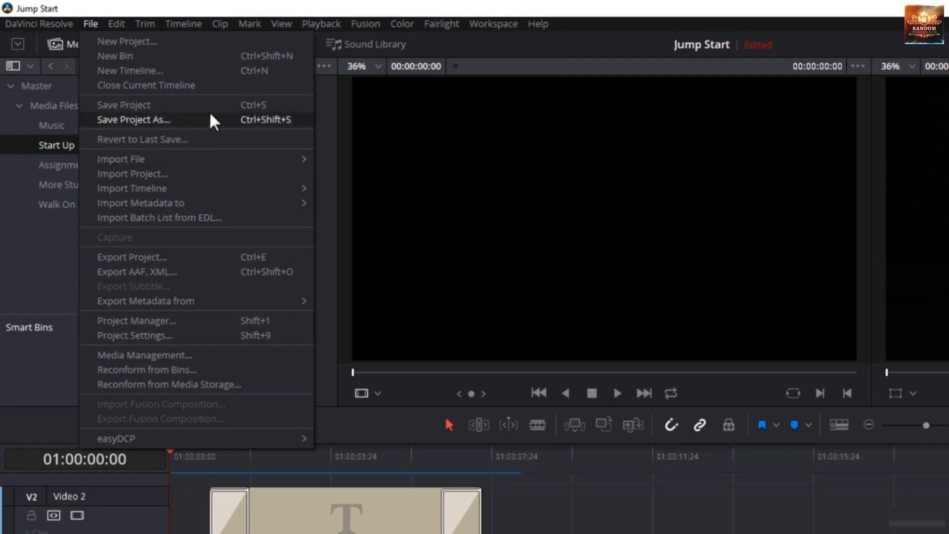
- Examine the available file, trim, timeline, clip and mark commands, including track destination selection, multicam cut, marker and flag options
mouse_move(165, 195)
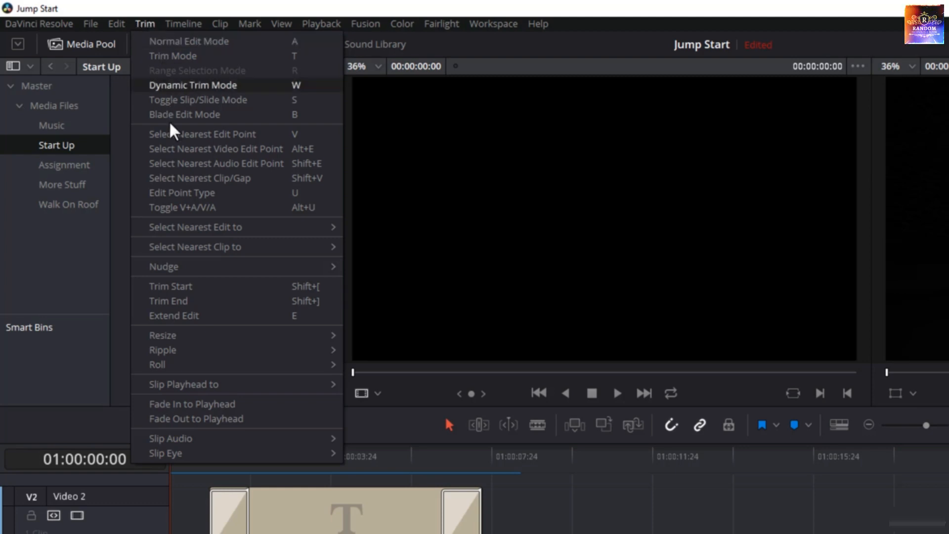
mouse_move(173, 333)
mouse_move(245, 231)
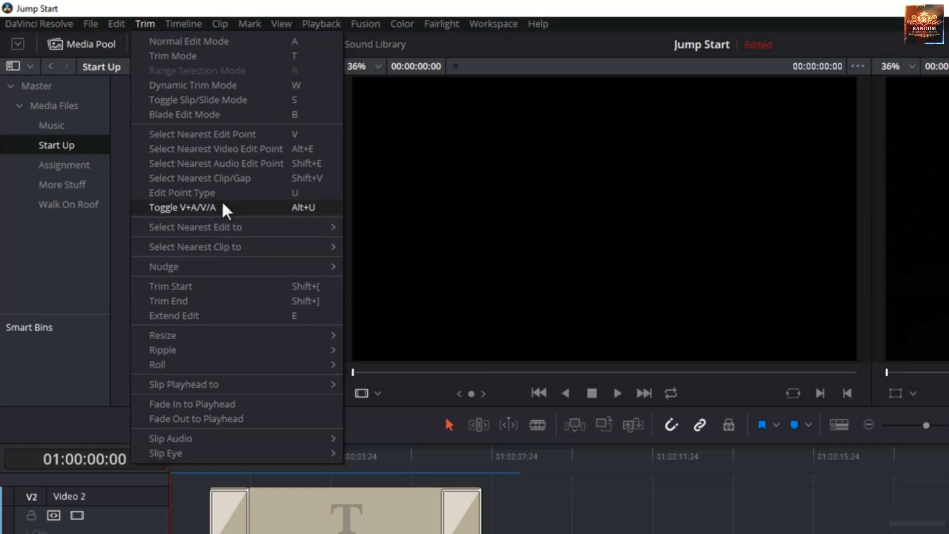
mouse_move(201, 322)
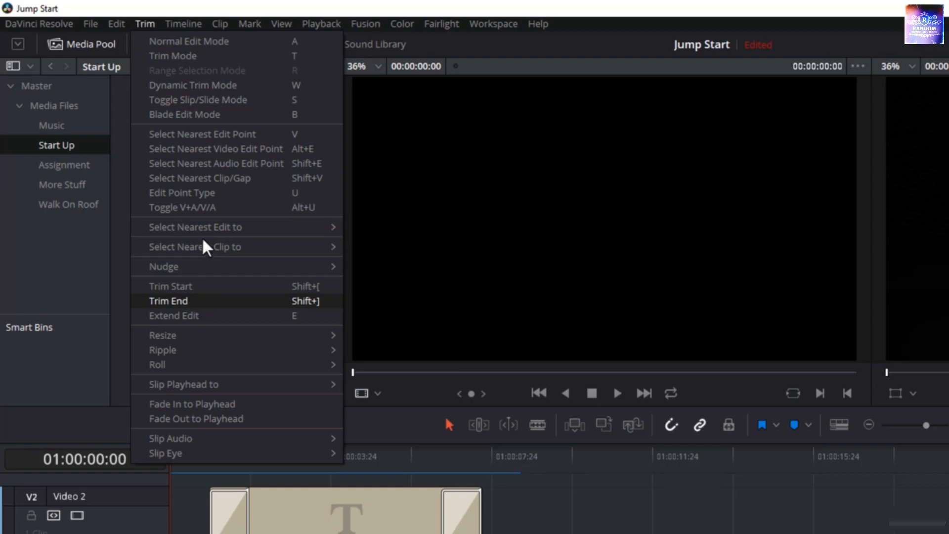
mouse_move(197, 27)
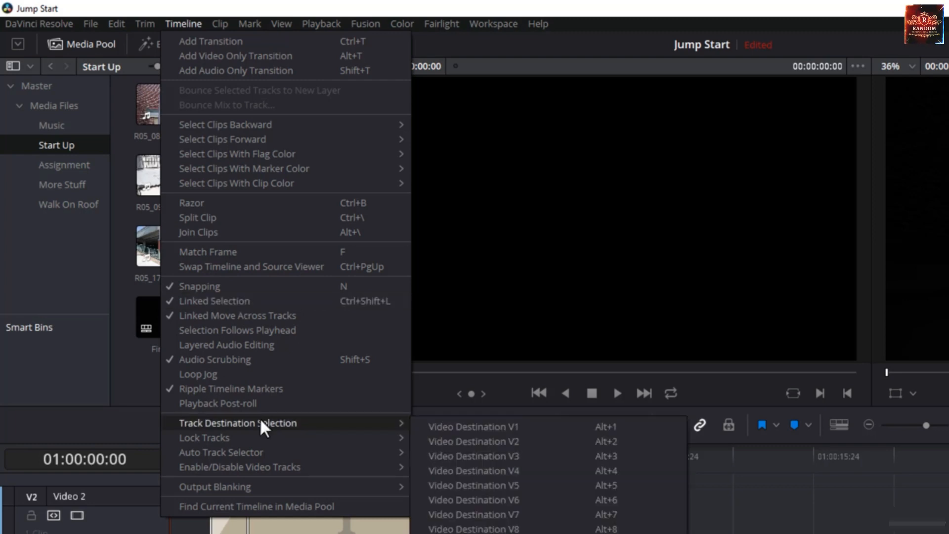
mouse_move(268, 421)
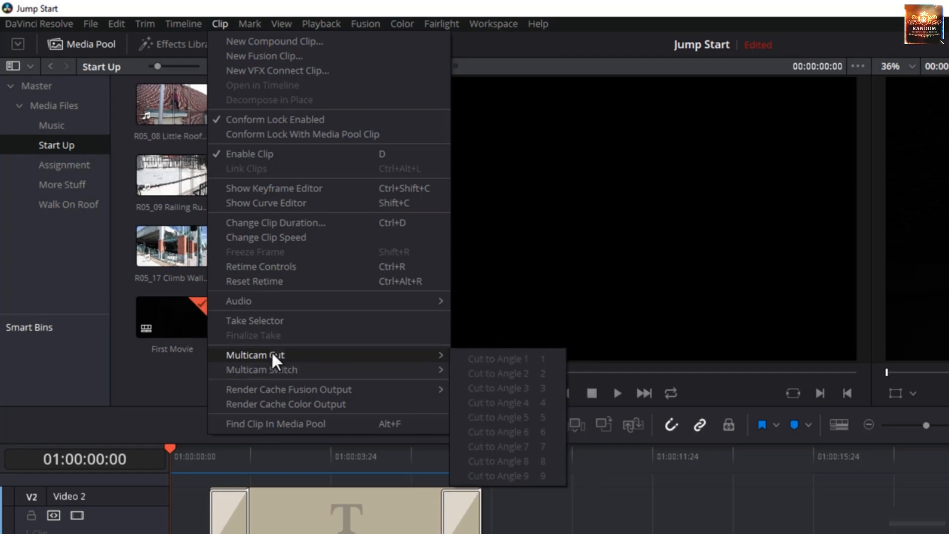
mouse_move(273, 371)
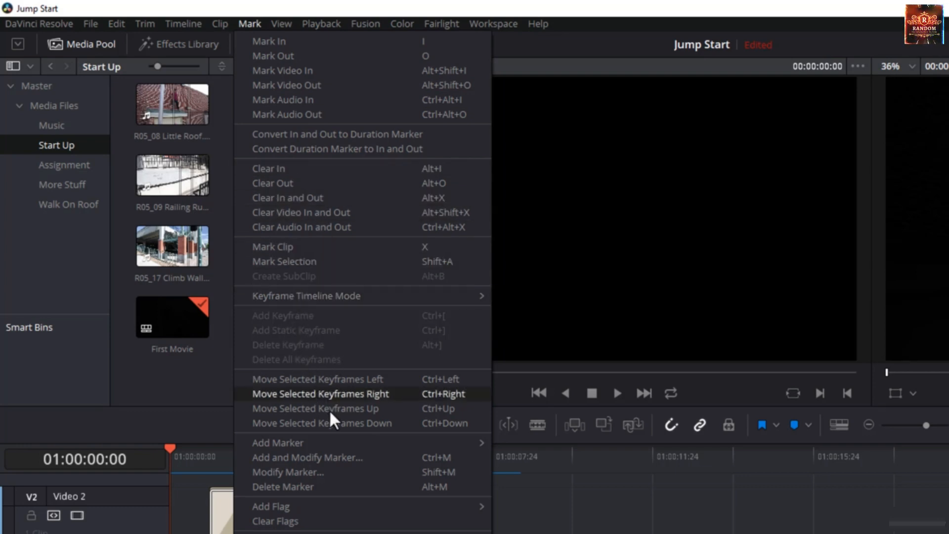
mouse_move(296, 445)
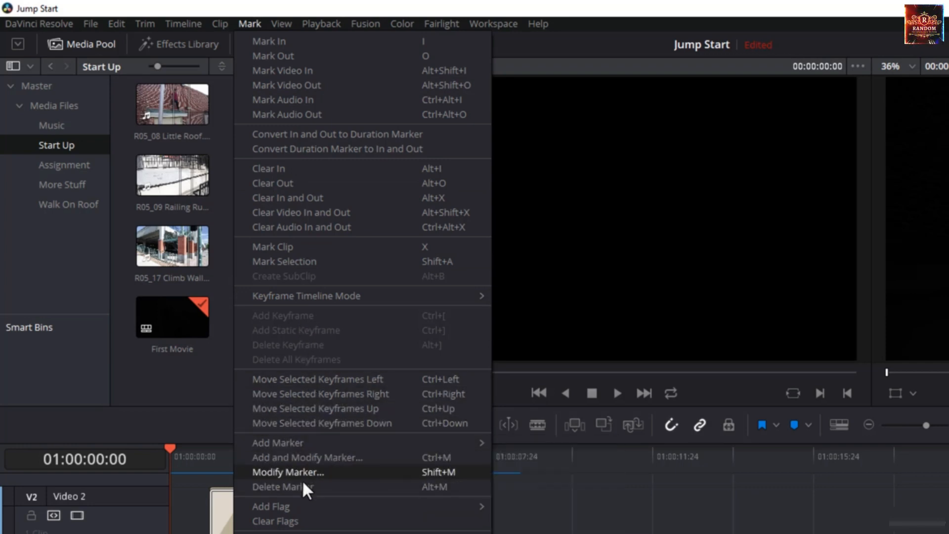
mouse_move(298, 506)
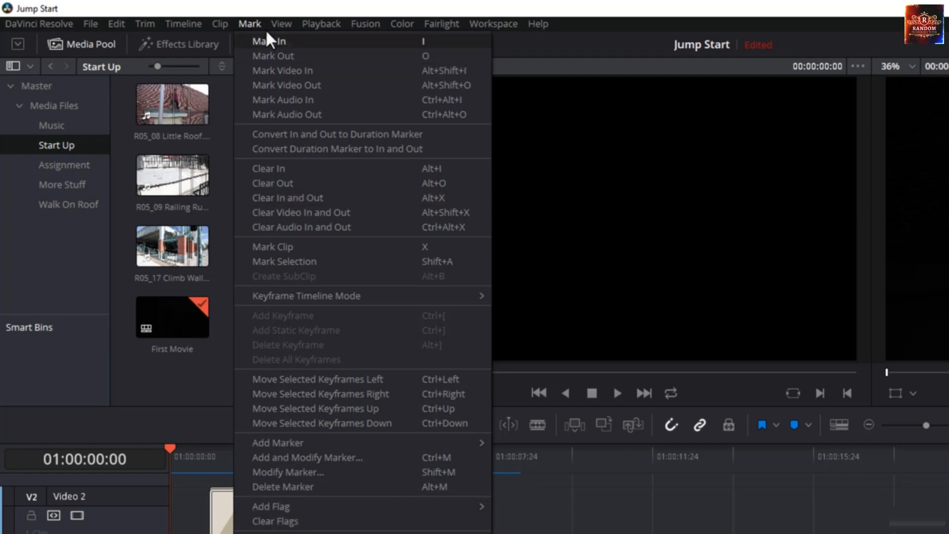
- Examine the view, playback, Fusion, Color and Fairlight commands, including the Fusion Memory Cache entry
mouse_move(288, 20)
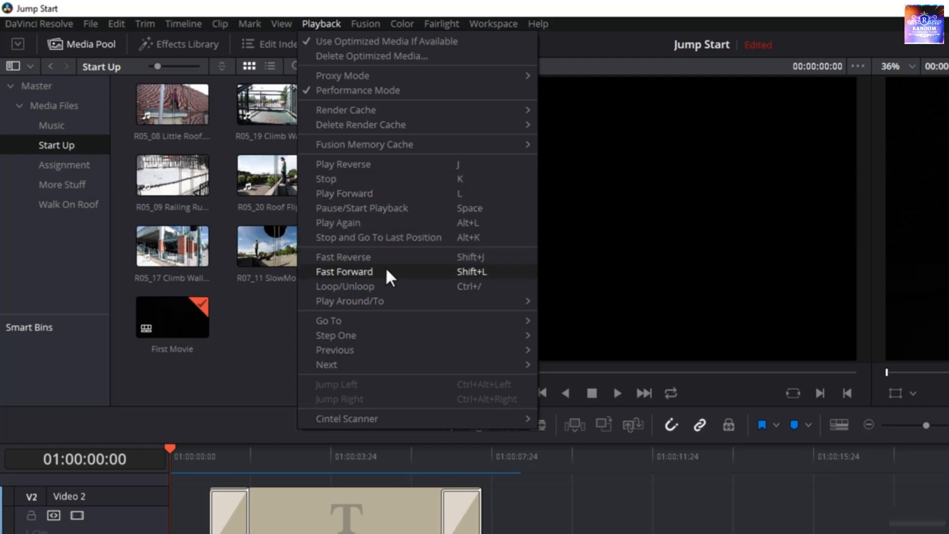
mouse_move(382, 361)
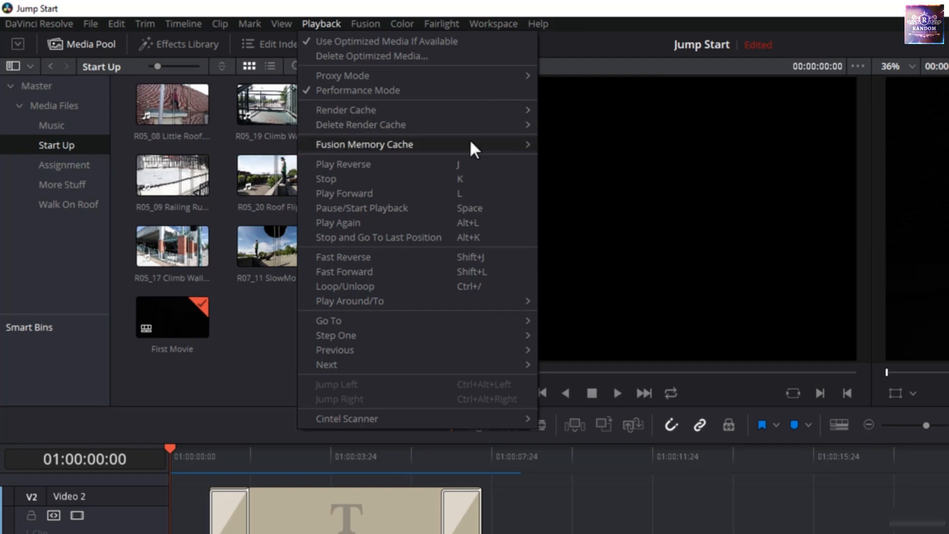
mouse_move(409, 146)
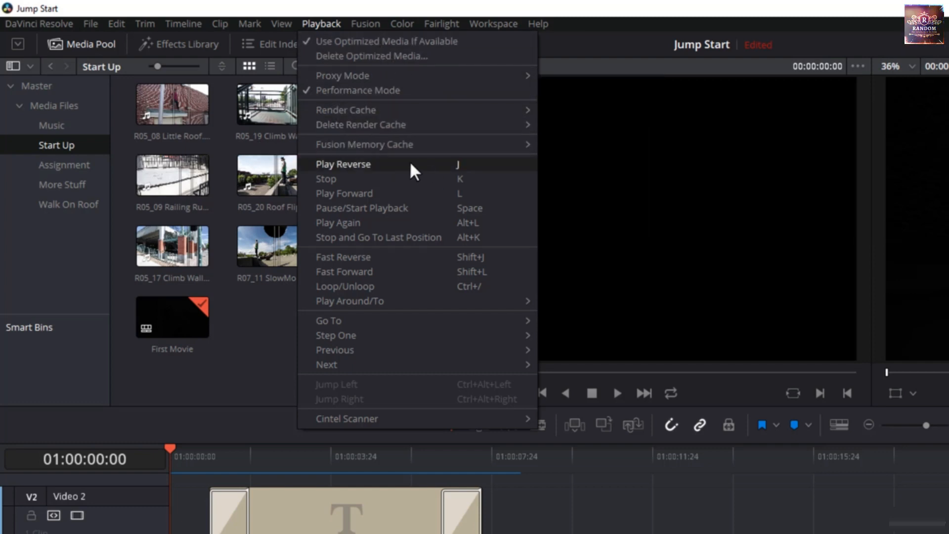
mouse_move(377, 20)
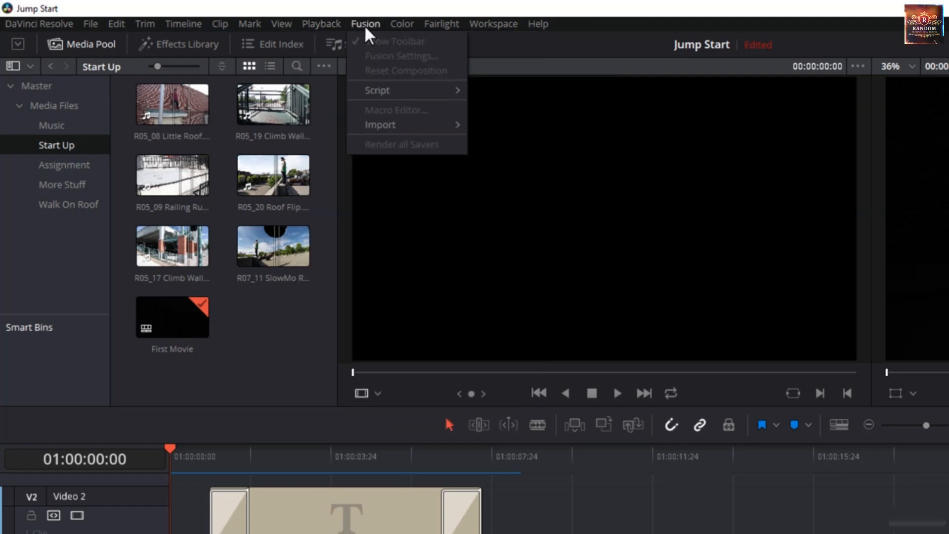
mouse_move(420, 30)
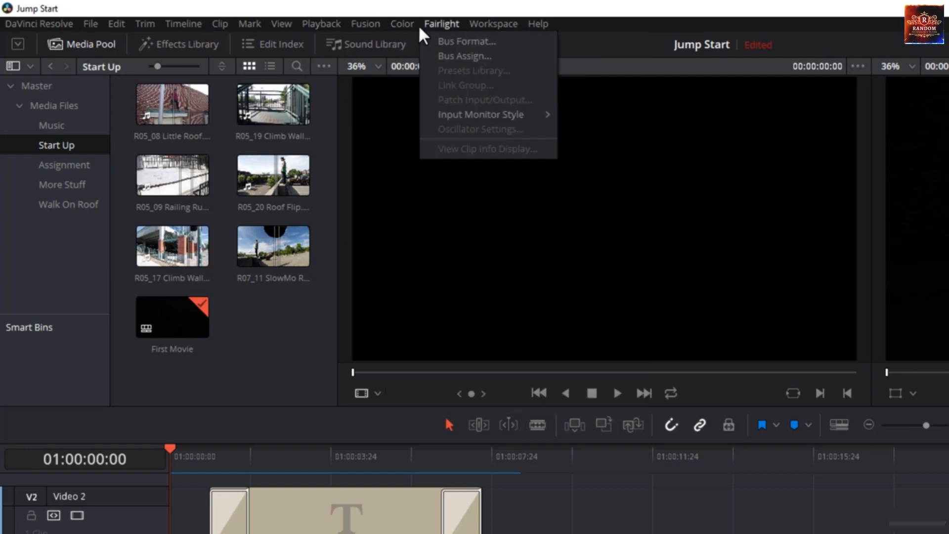
left_click(374, 6)
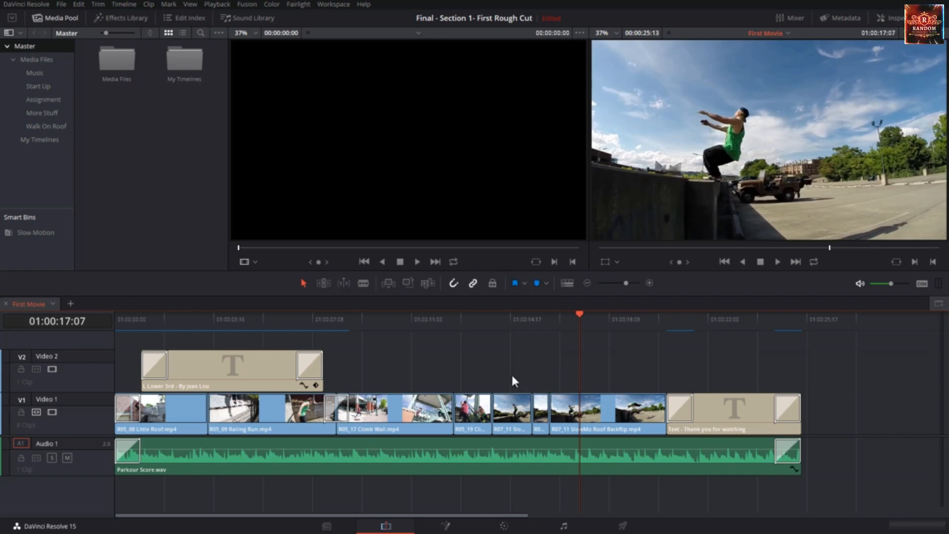
- Review the trimming commands with their shortcuts, including the Select Nearest Edit to options, in the First Rough Cut project
left_click(102, 4)
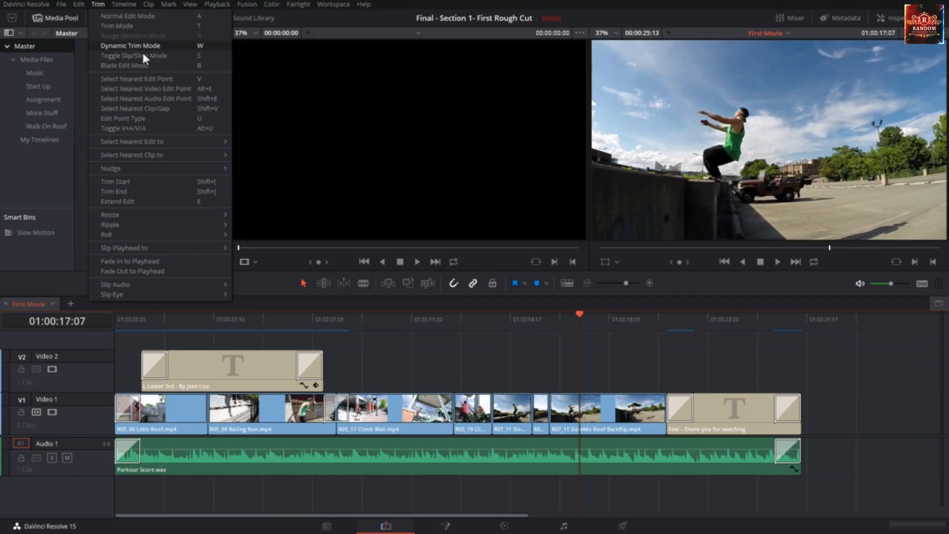
mouse_move(144, 157)
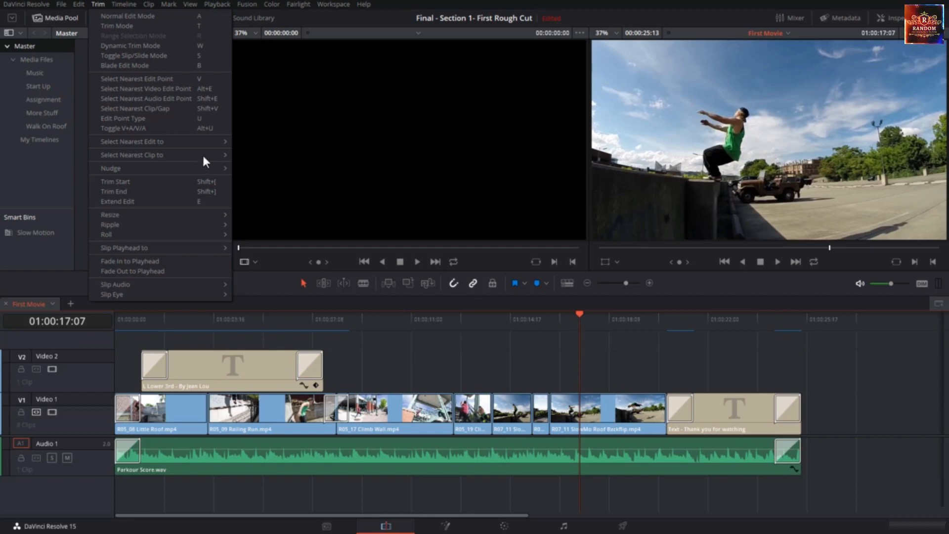
mouse_move(186, 145)
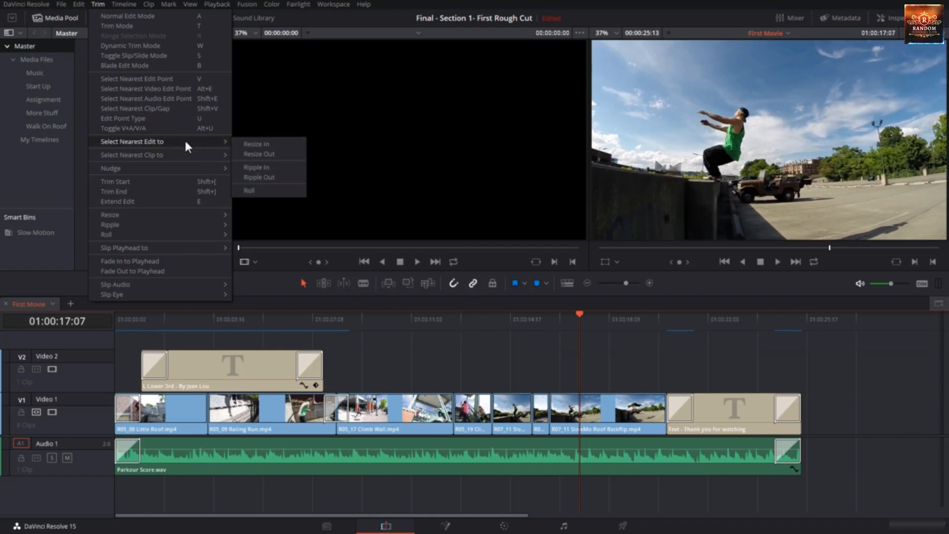
left_click(464, 374)
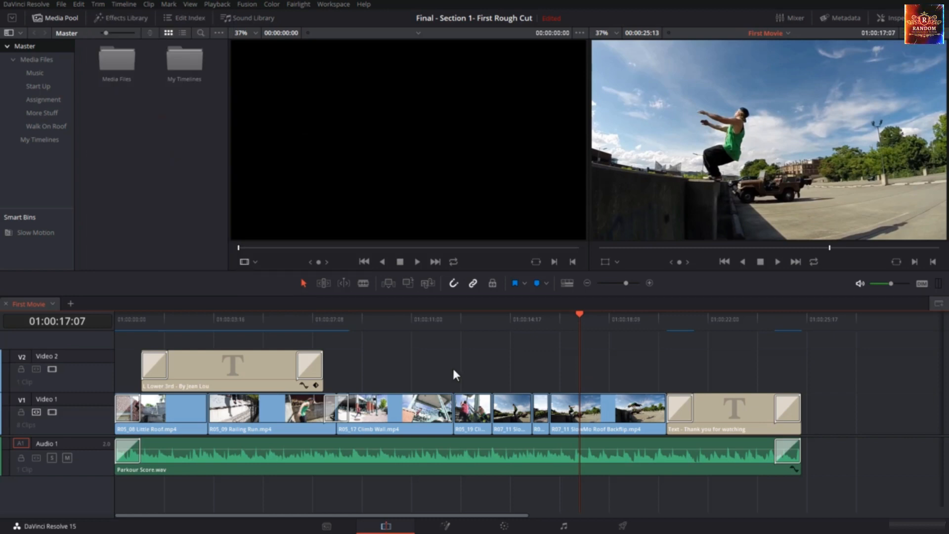
- Open Keyboard Customization and look up the commands assigned to the I, O and Delete keys
left_click(20, 4)
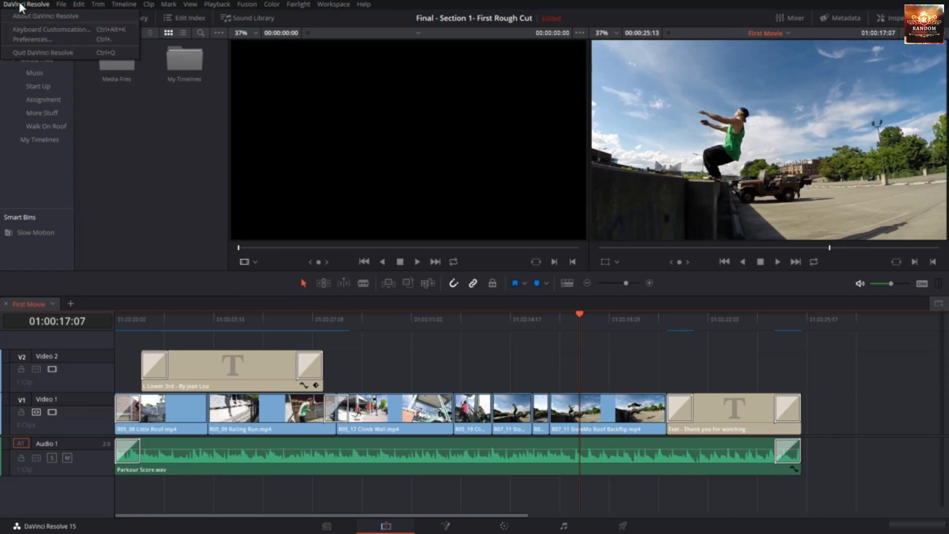
left_click(28, 29)
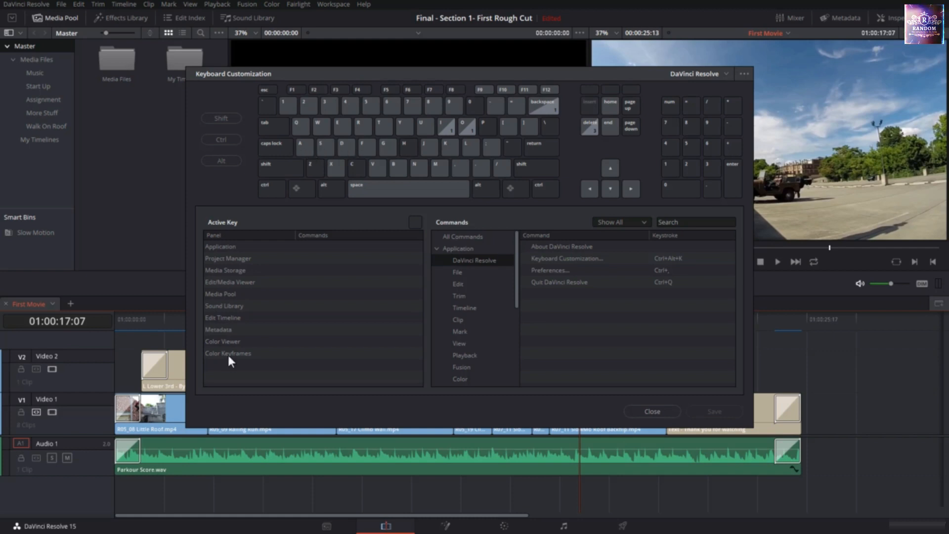
left_click(447, 127)
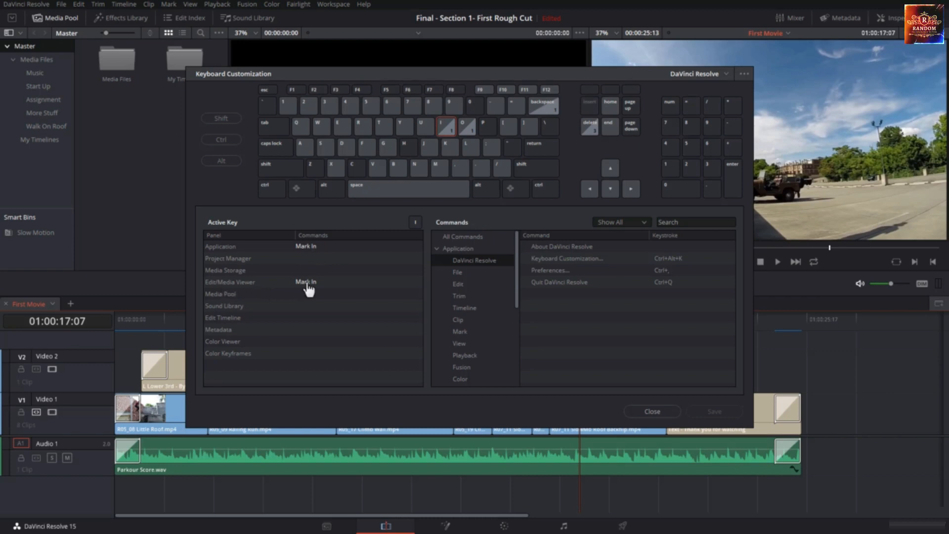
left_click(467, 125)
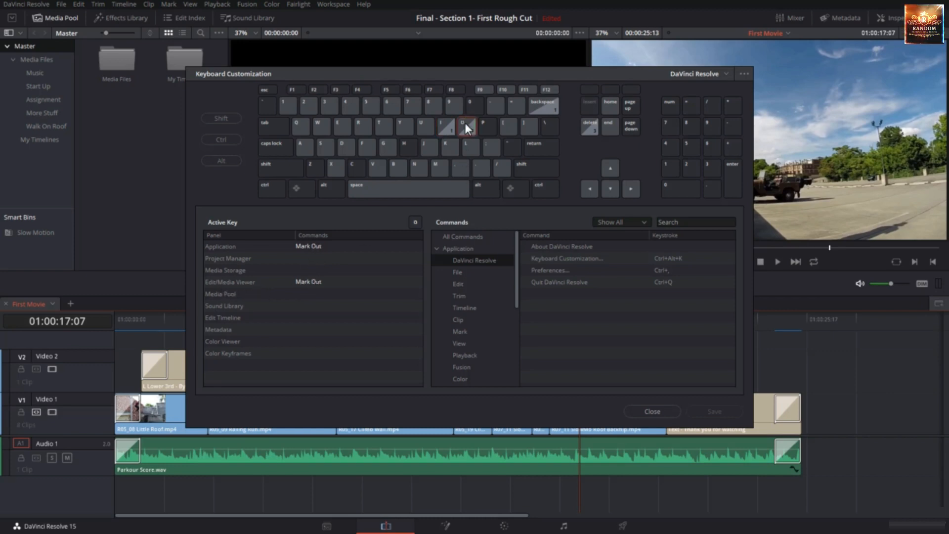
left_click(591, 126)
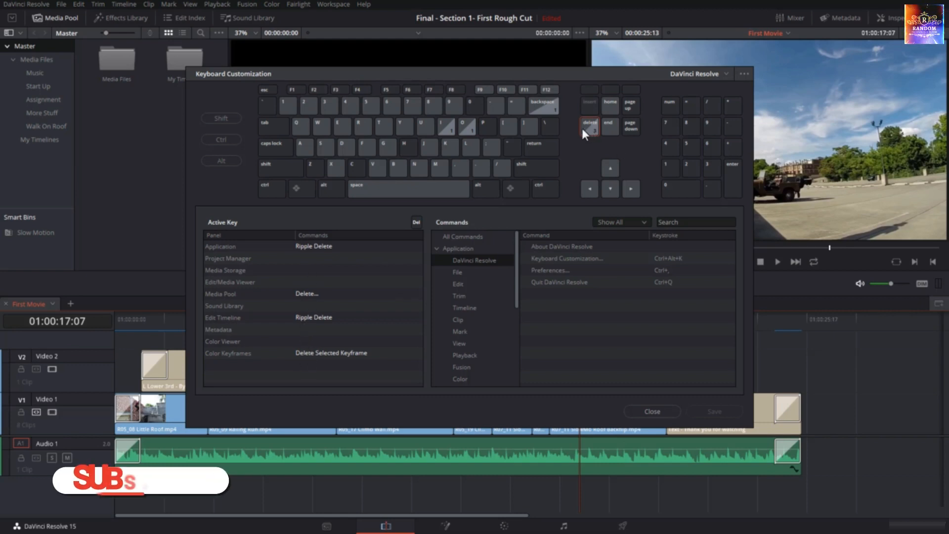
- Look up the commands assigned to Ctrl+V, including its Edit Timeline entry, and to Ctrl+B
left_click(273, 188)
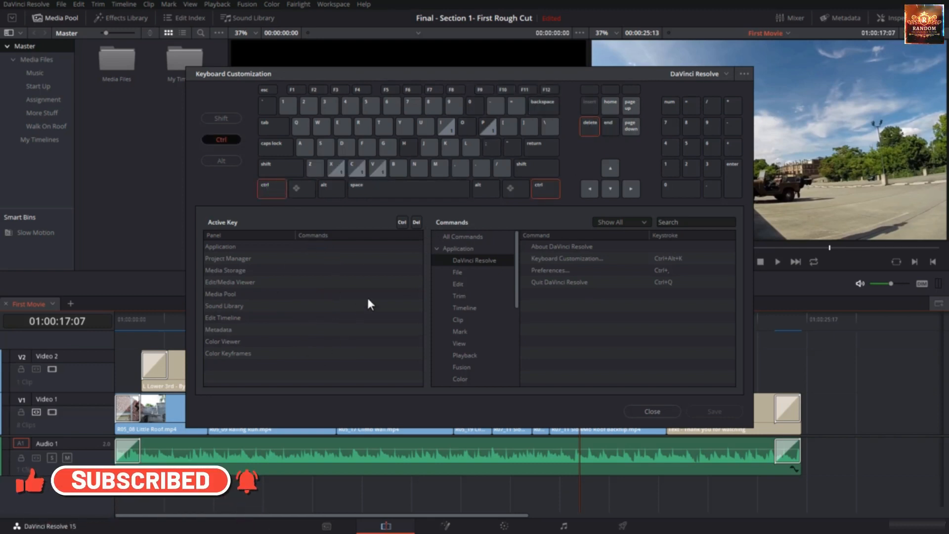
left_click(378, 169)
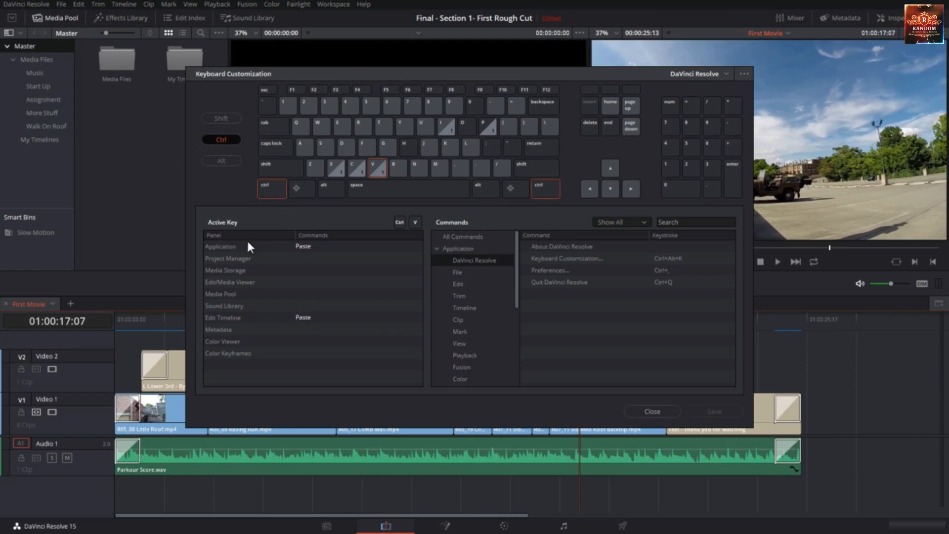
left_click(233, 319)
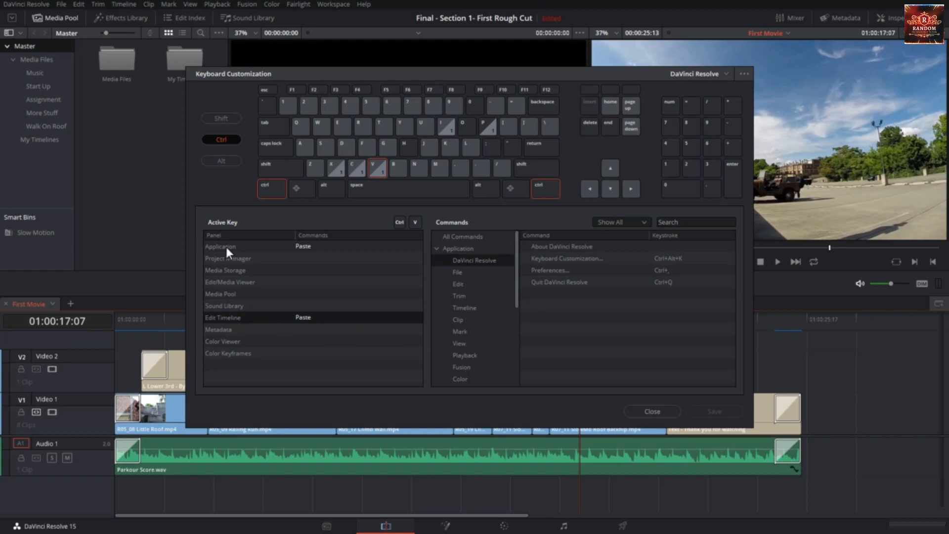
left_click(398, 169)
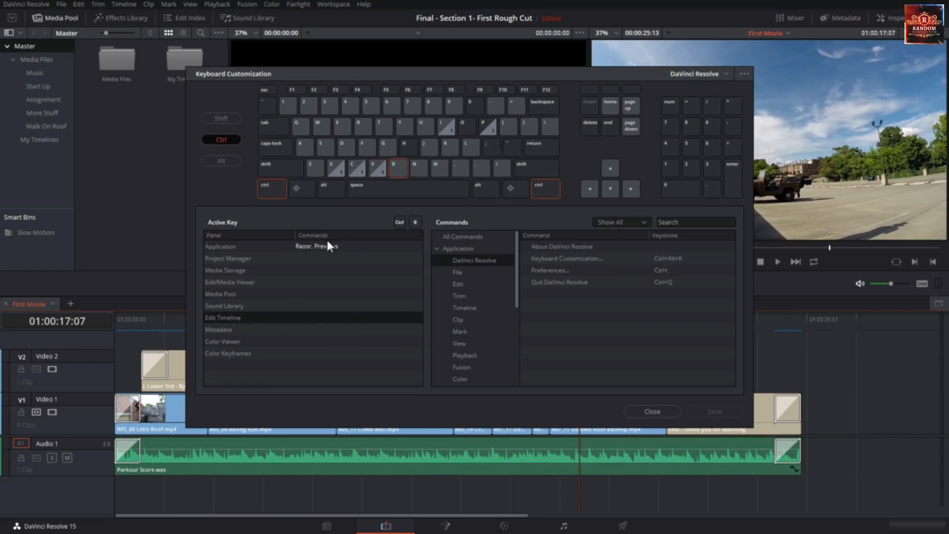
- Check the Ctrl+Shift+B and Ctrl+Shift+N assignments, plus Ctrl+Alt+Shift combined with N and with C
left_click(290, 171)
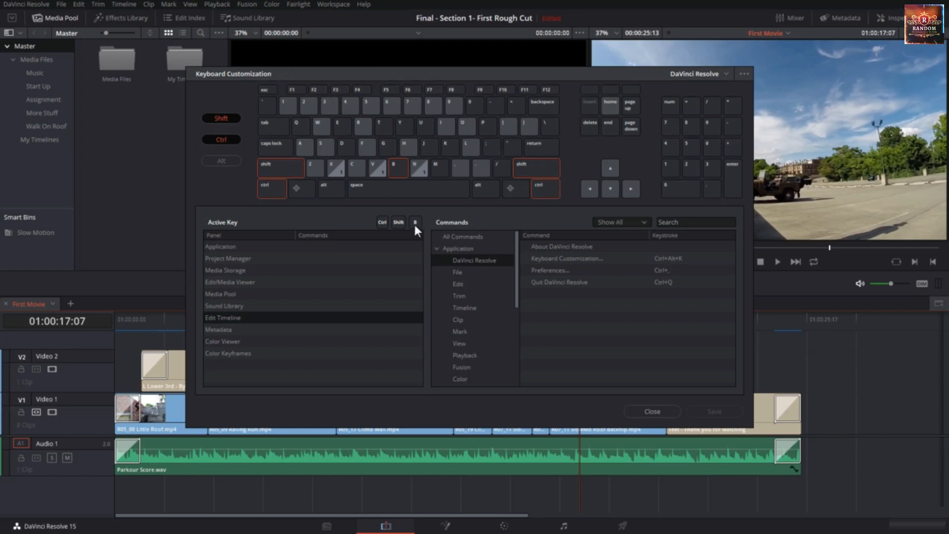
left_click(419, 168)
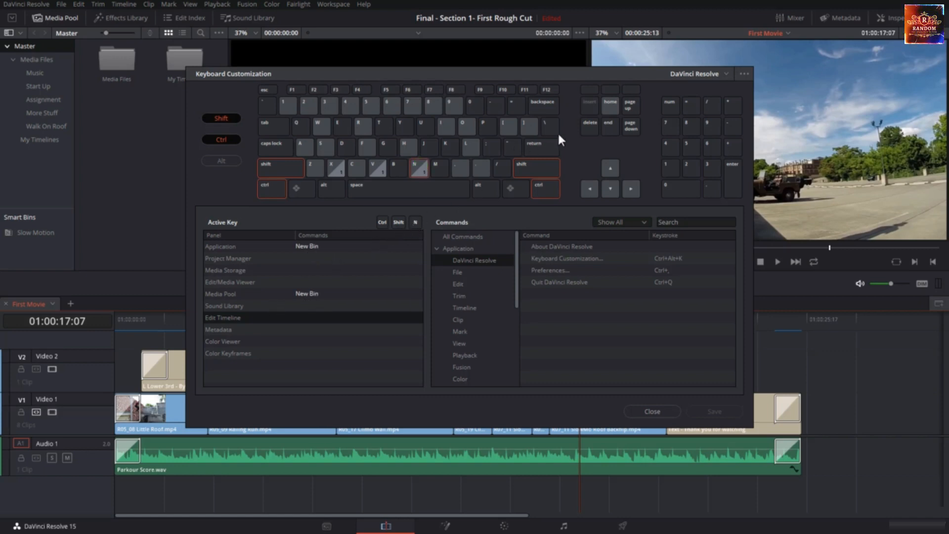
left_click(328, 188)
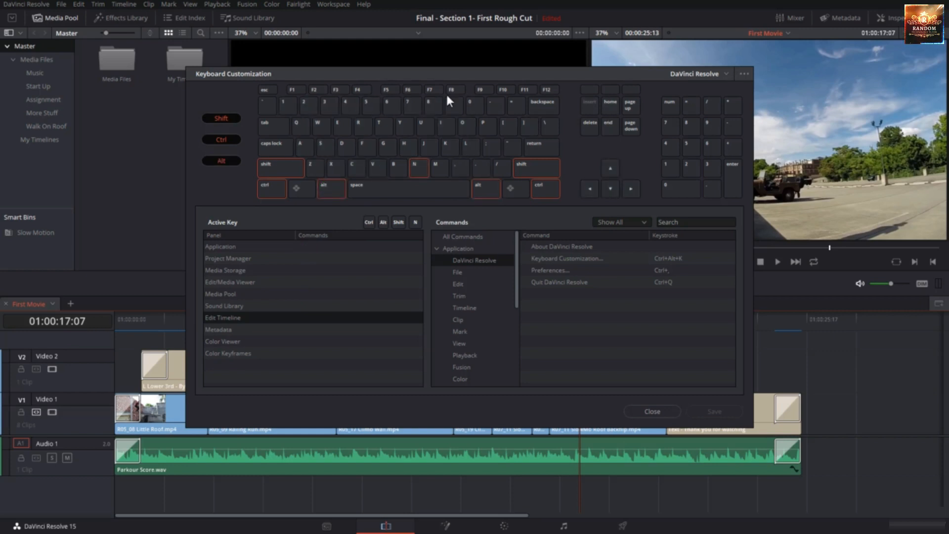
left_click(418, 169)
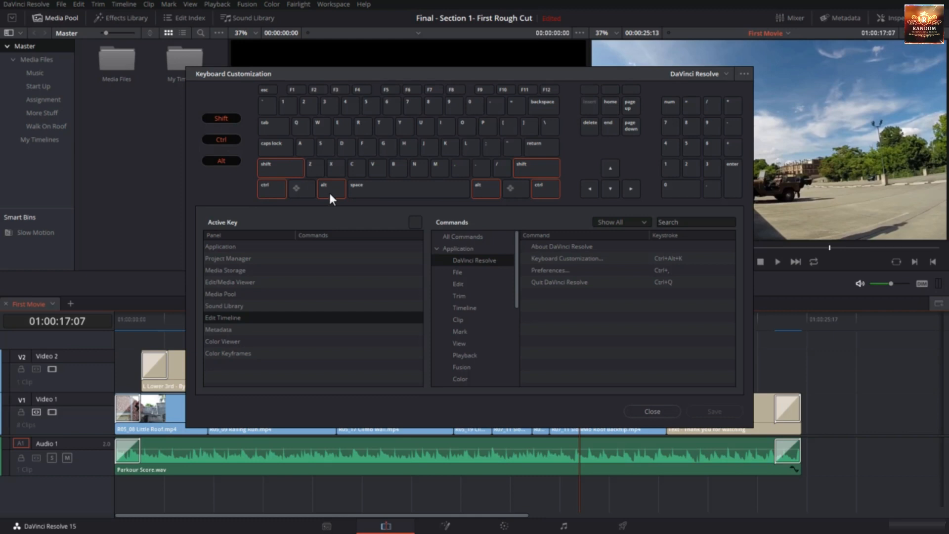
left_click(352, 169)
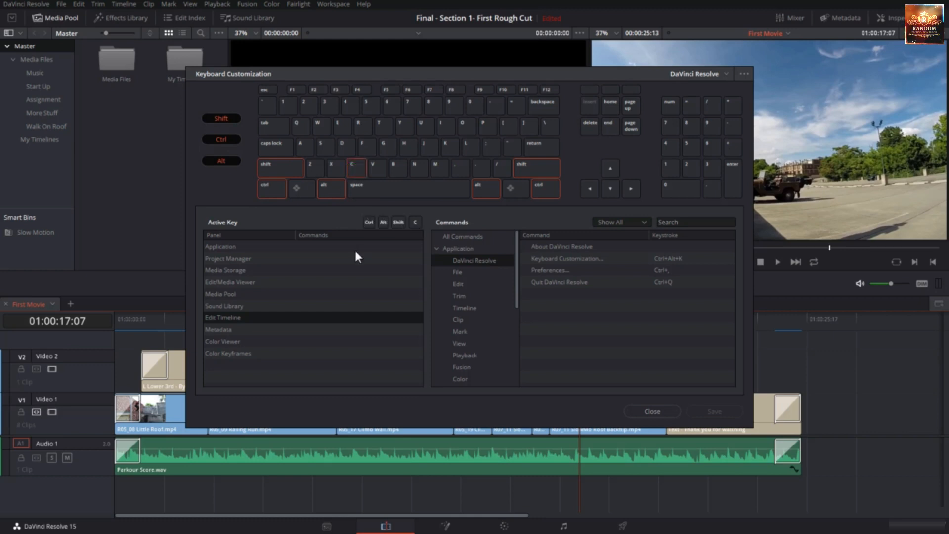
- Look up the Alt+V assignment and locate its Edit Timeline command, Paste Attributes, in the full command list
key("alt+v")
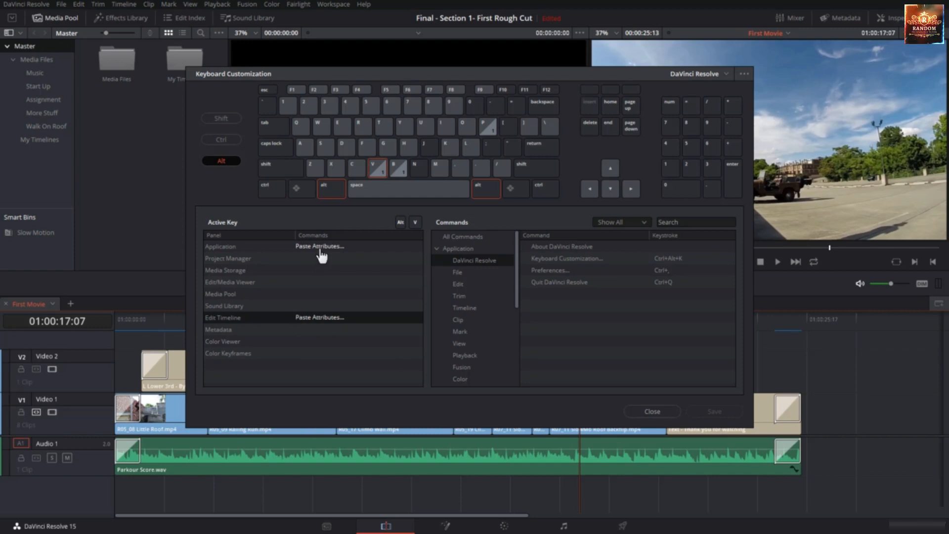
left_click(324, 318)
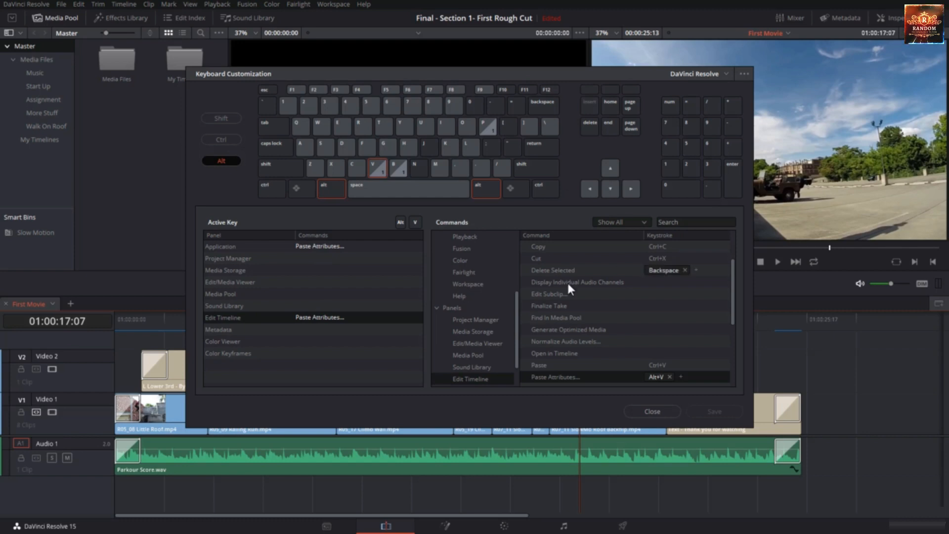
scroll(489, 332, "down", 1)
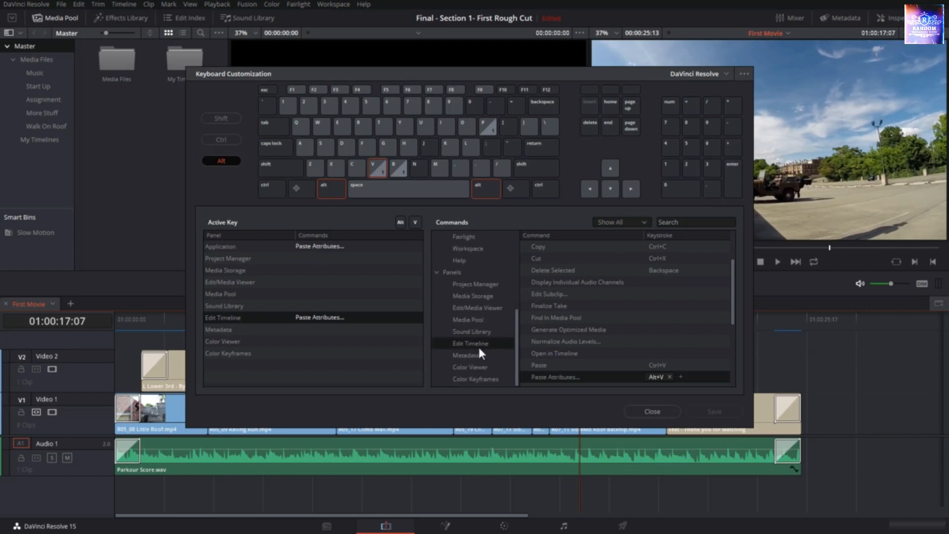
- Replace the Alt+V shortcut of the Edit Timeline's Paste Attributes command with Alt+0
scroll(567, 343, "down", 2)
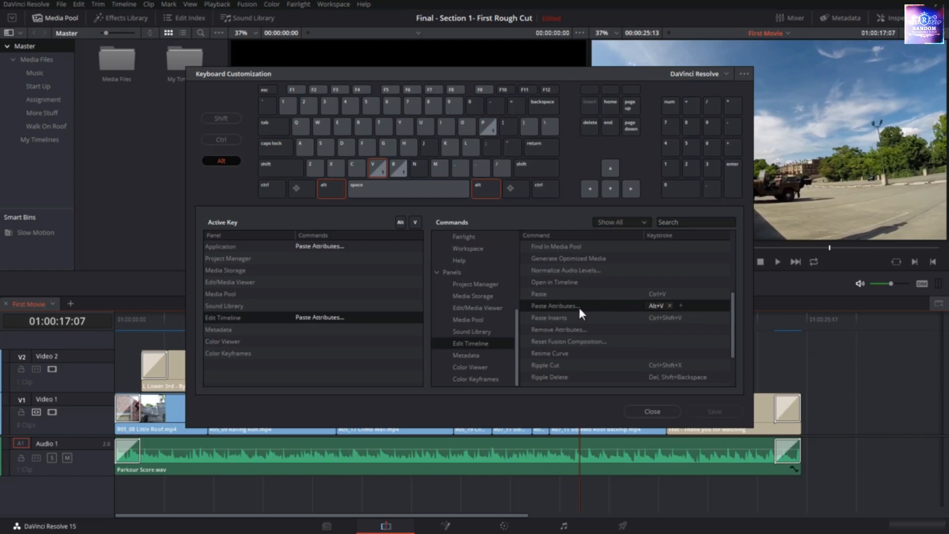
left_click(671, 306)
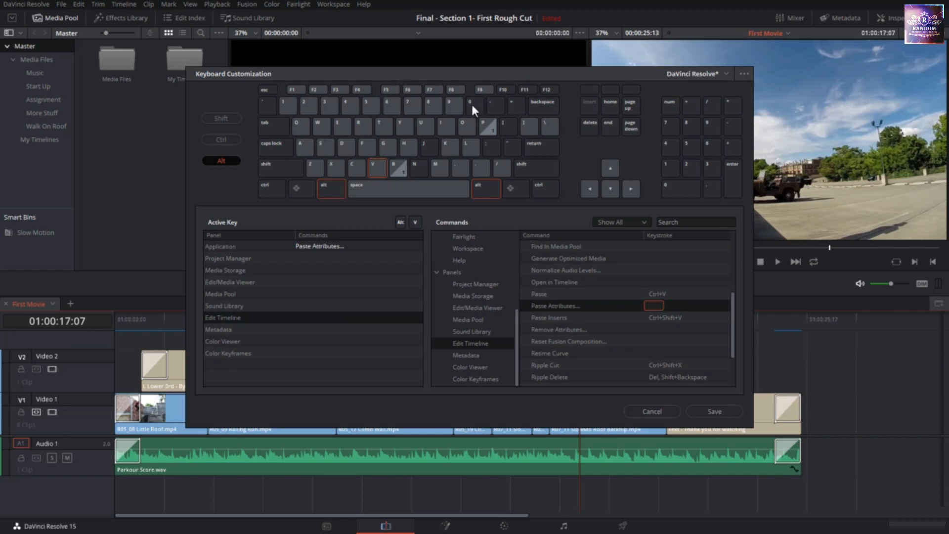
left_click(472, 106)
left_click(654, 305)
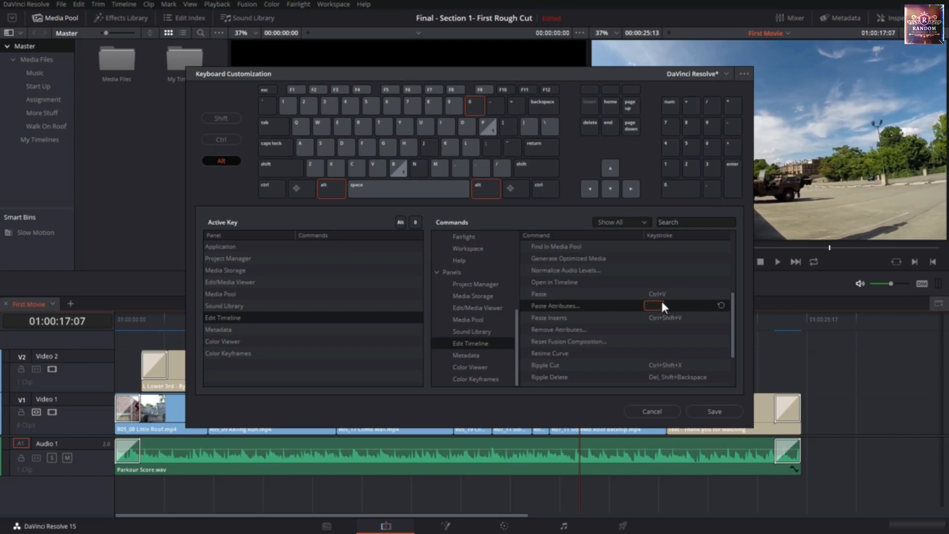
key("alt+0")
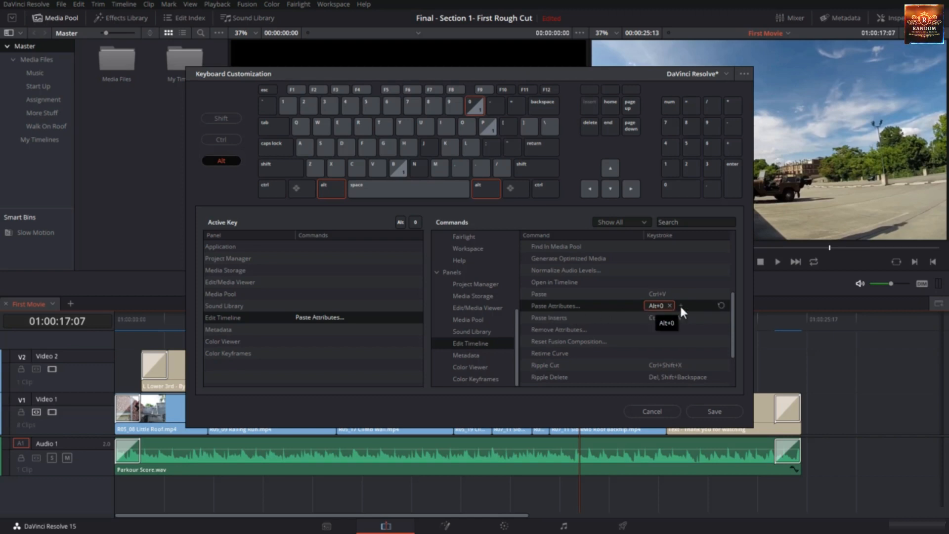
- Restore the default Paste Attributes shortcut and try Alt+0 as an additional keystroke, removing it again
left_click(721, 305)
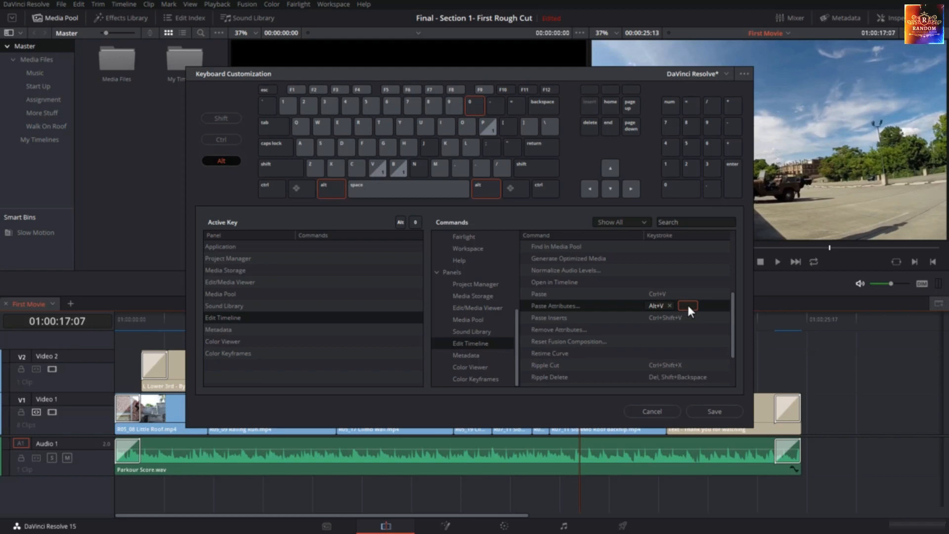
key("alt+0")
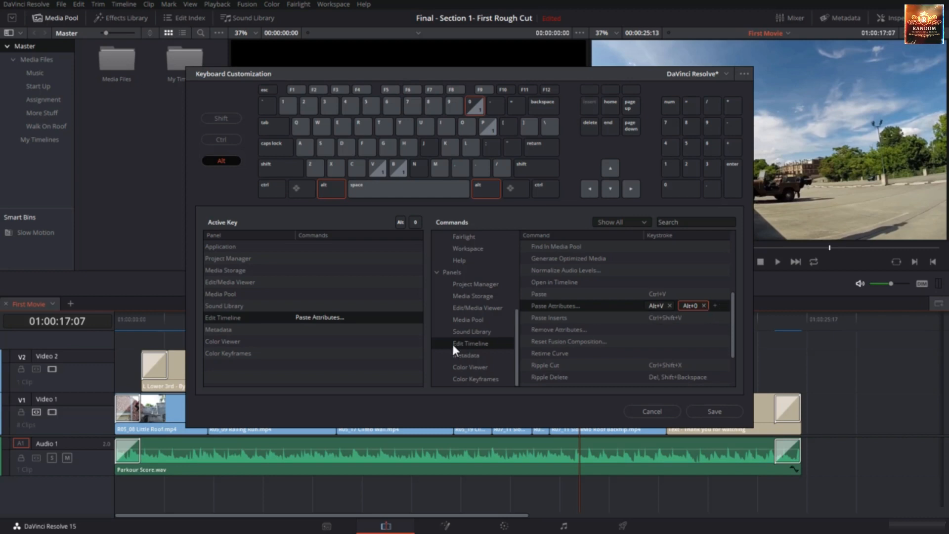
left_click(704, 306)
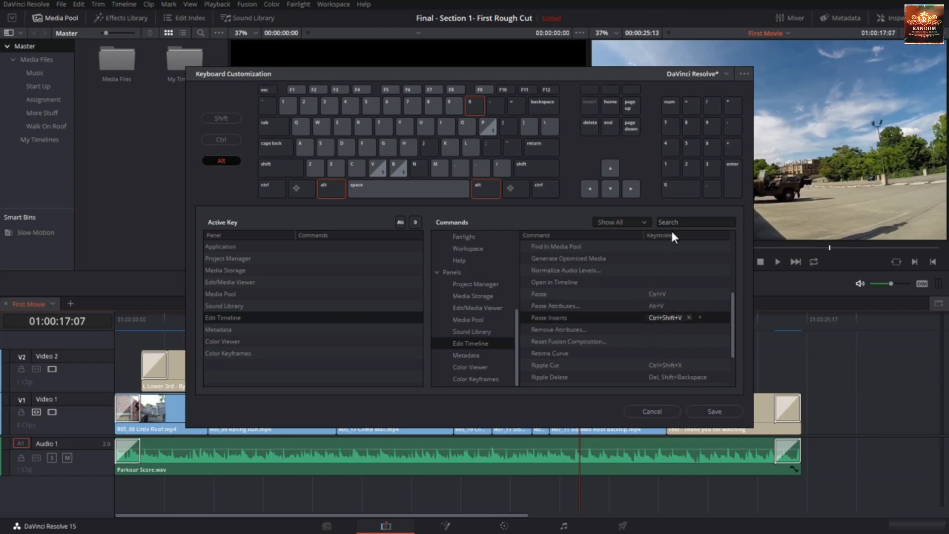
- Search all commands for "Trim" and expand the History group under Edit to review its matches
left_click(684, 219)
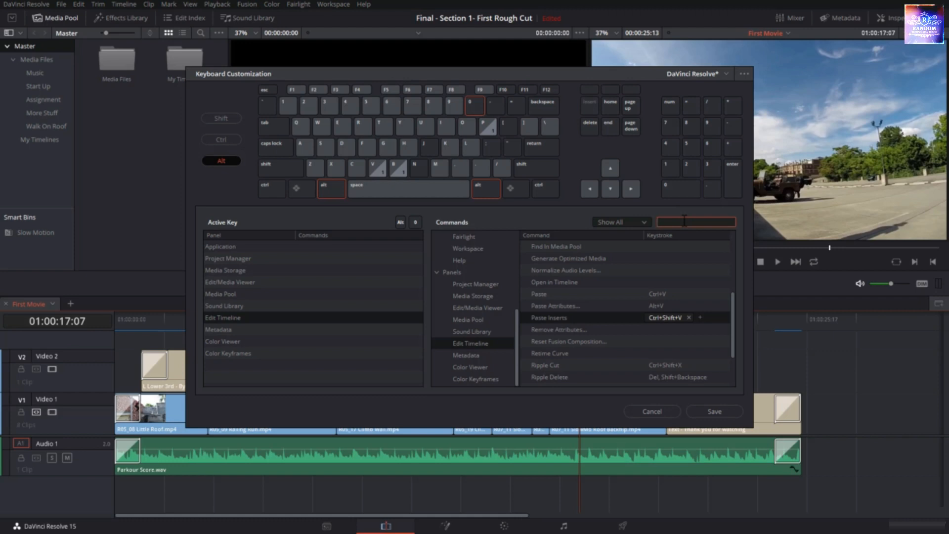
type("Trim")
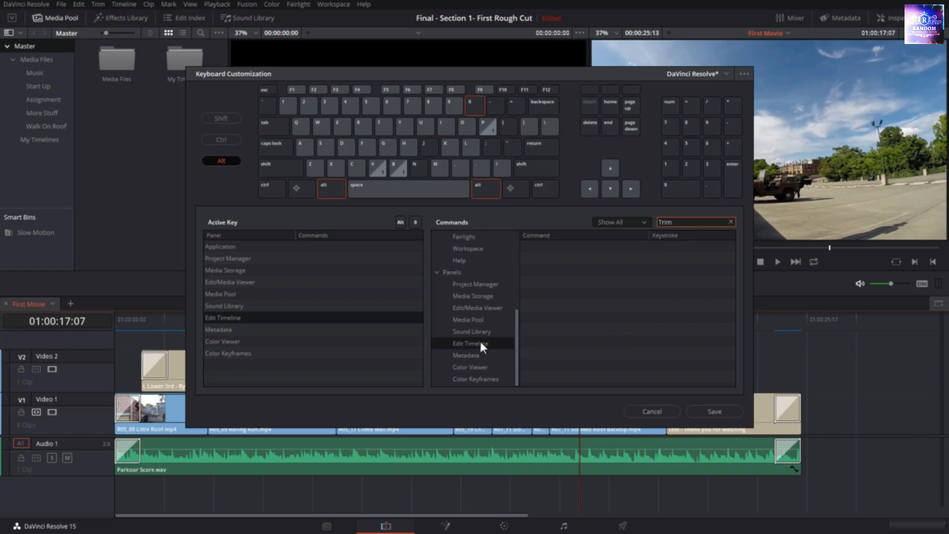
left_click(517, 357)
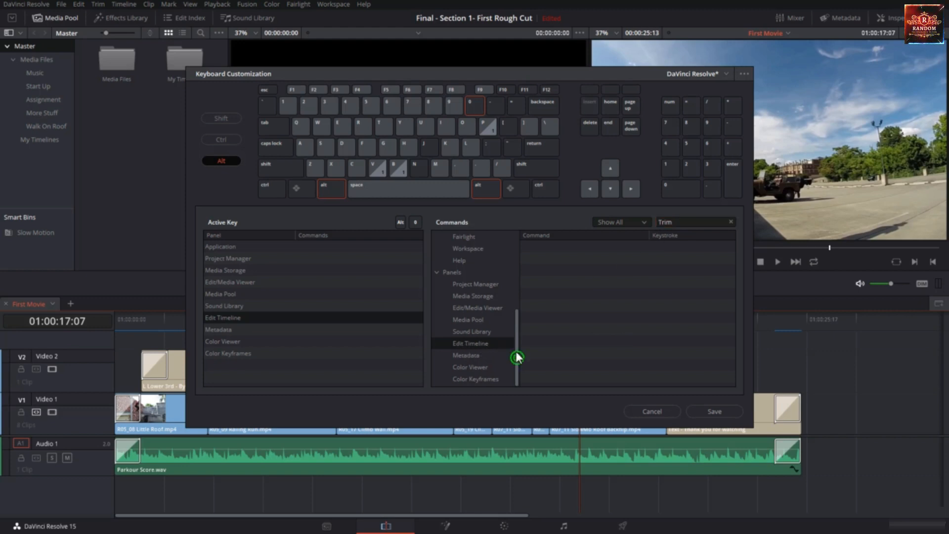
left_click_drag(518, 357, 519, 281)
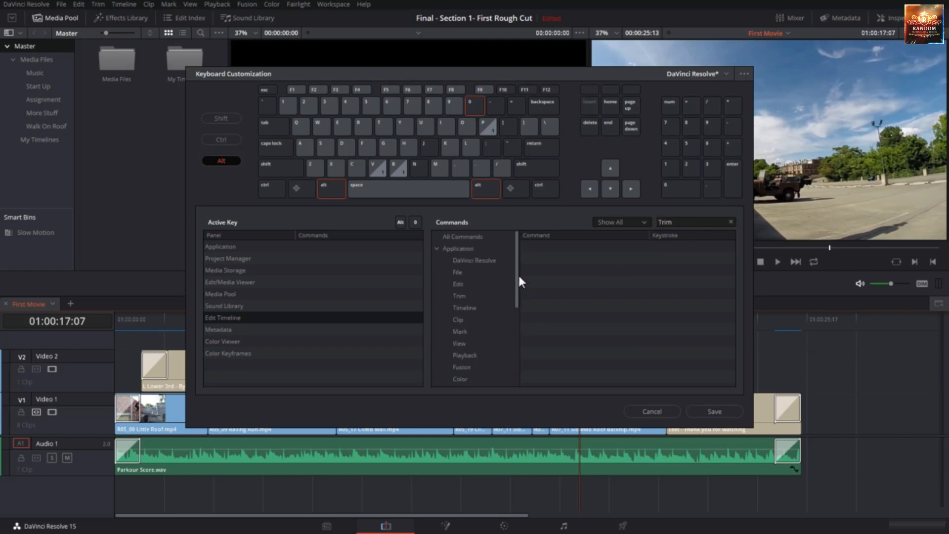
left_click(465, 237)
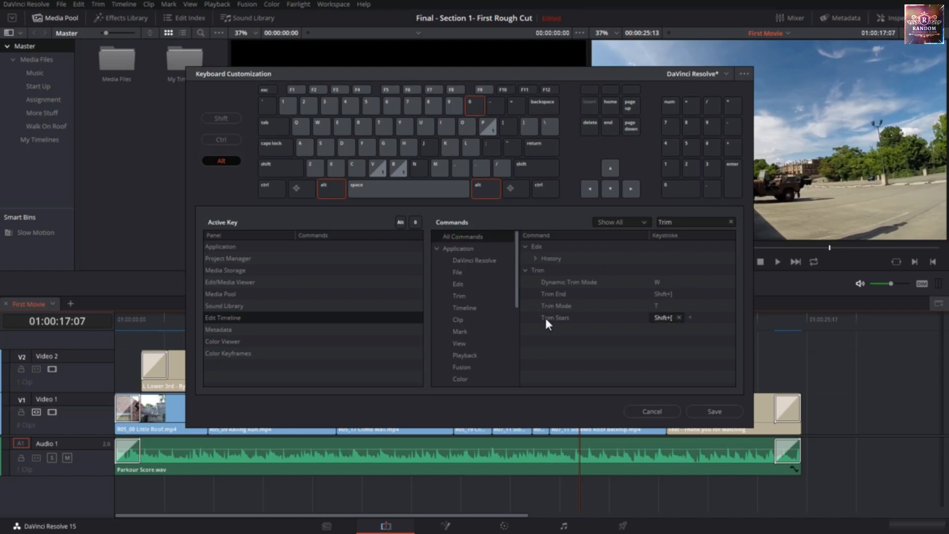
left_click(535, 259)
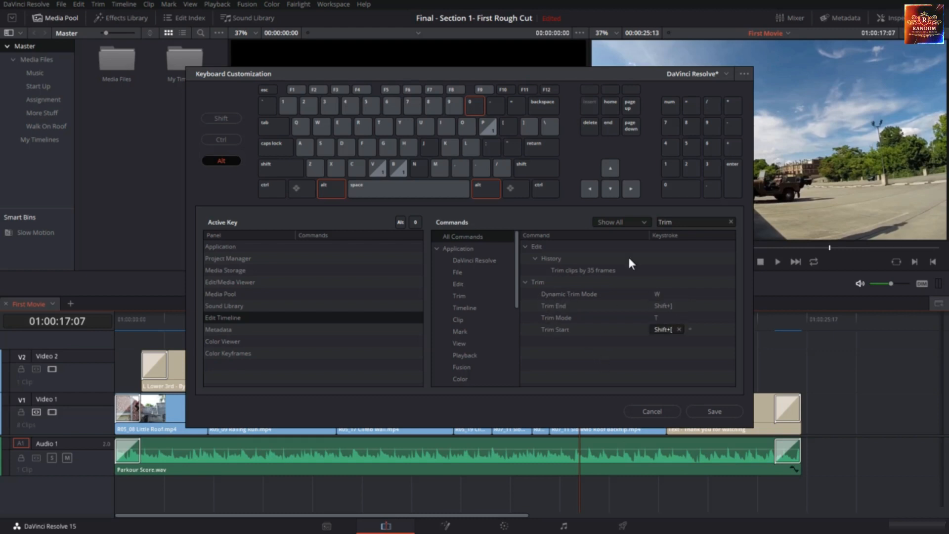
- Search all commands for "Cut" and look through the matching entries and their keystrokes
left_click(688, 218)
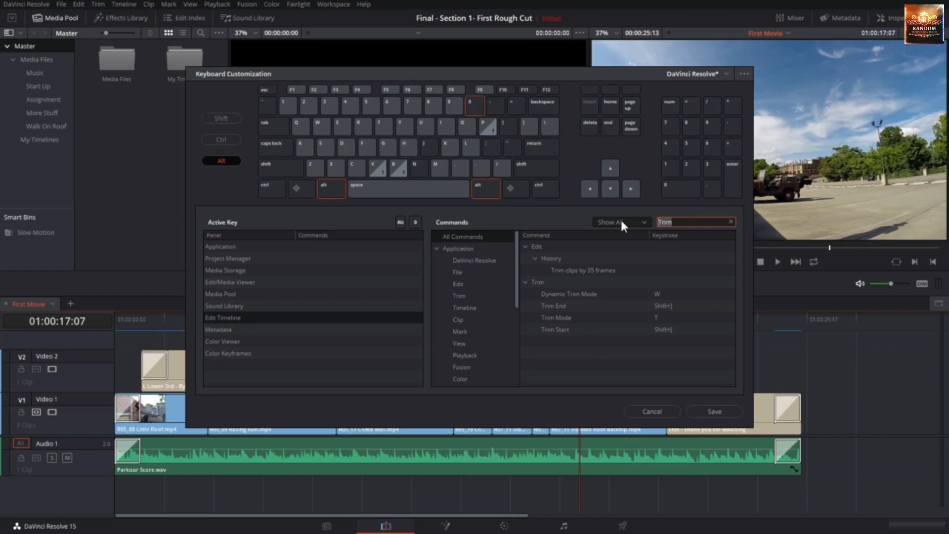
type("Cut")
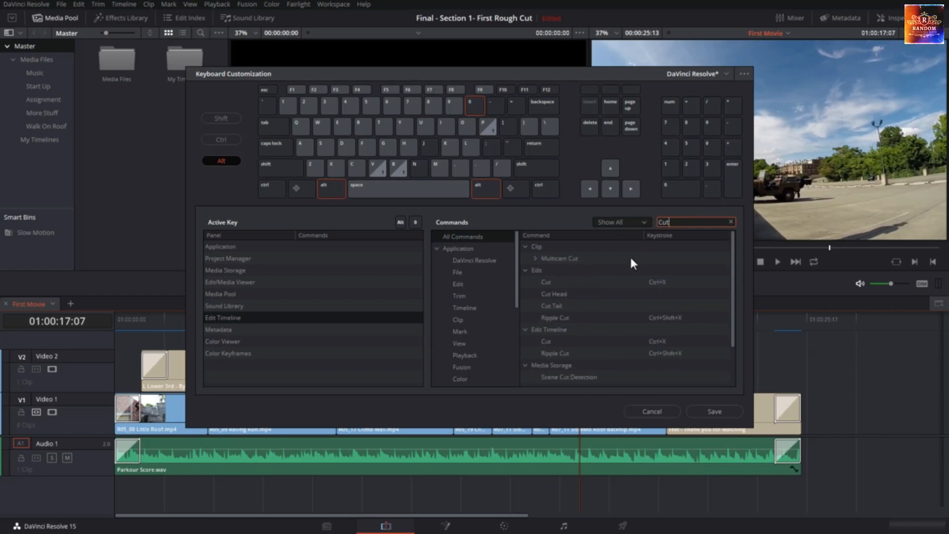
scroll(551, 291, "down", 2)
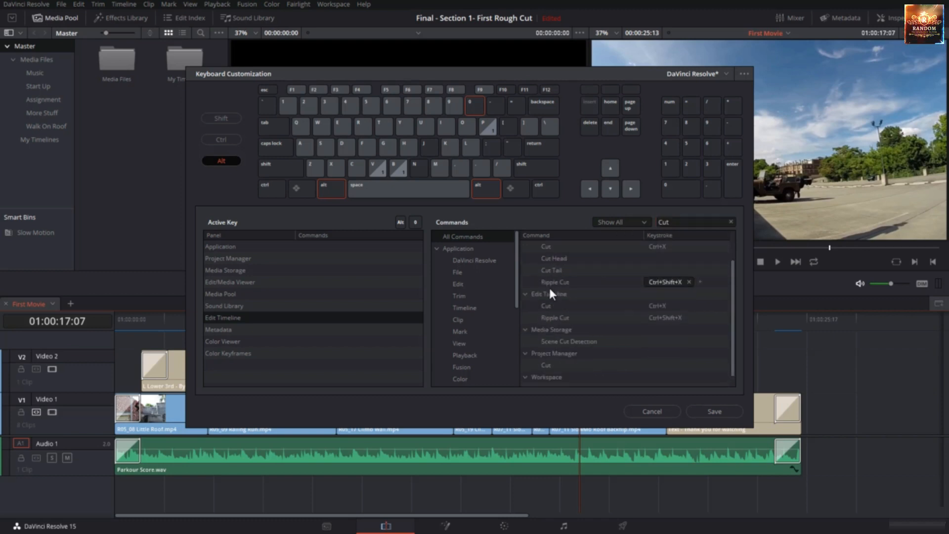
scroll(550, 356, "up", 2)
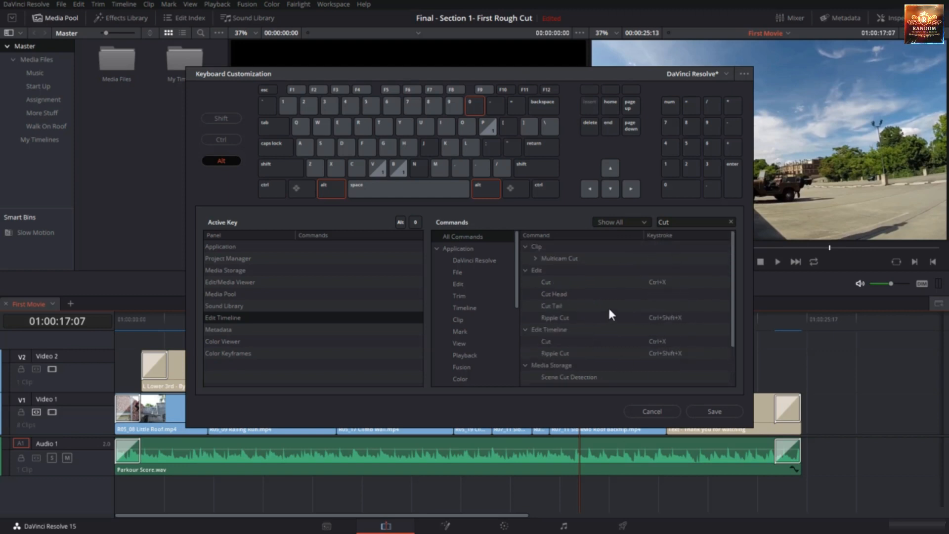
- Filter the Cut commands to Assigned and inspect the shortcuts in the Multicam Cut group
left_click(636, 218)
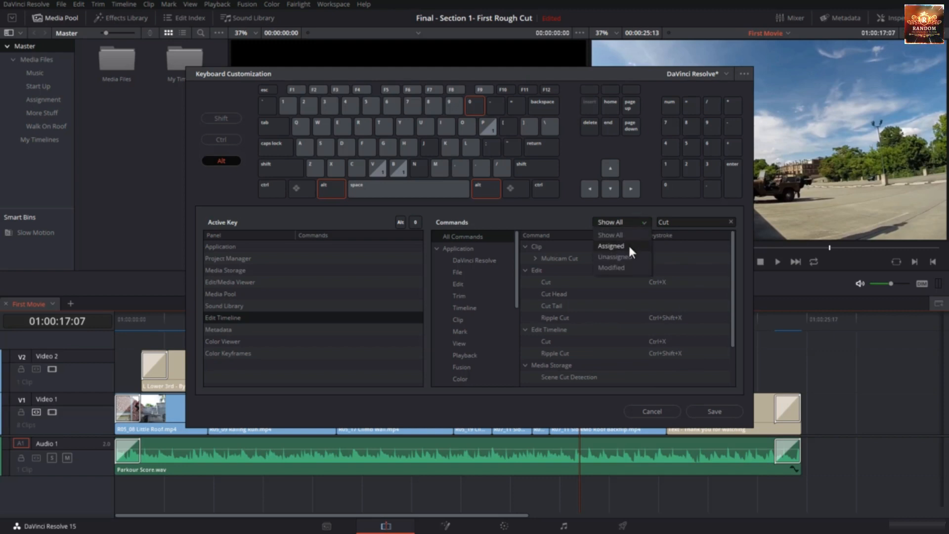
left_click(611, 246)
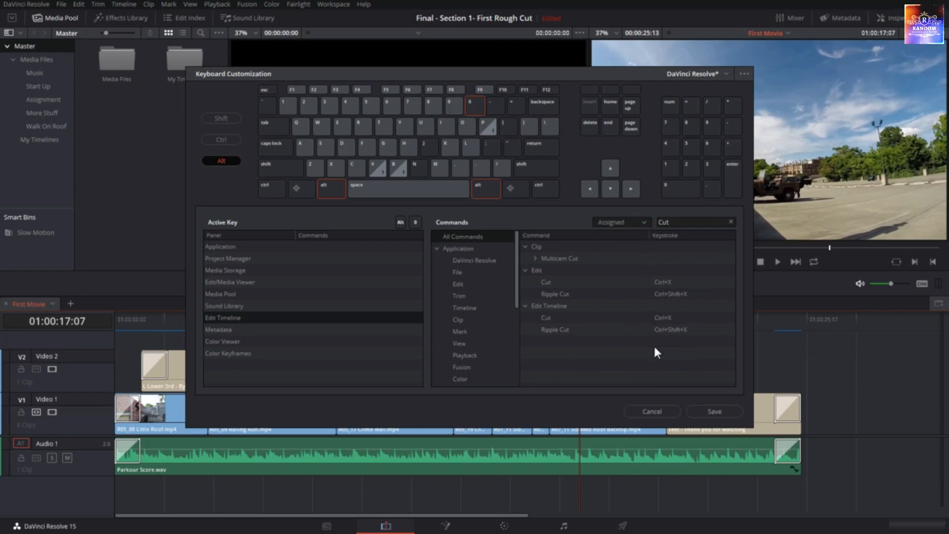
left_click(536, 259)
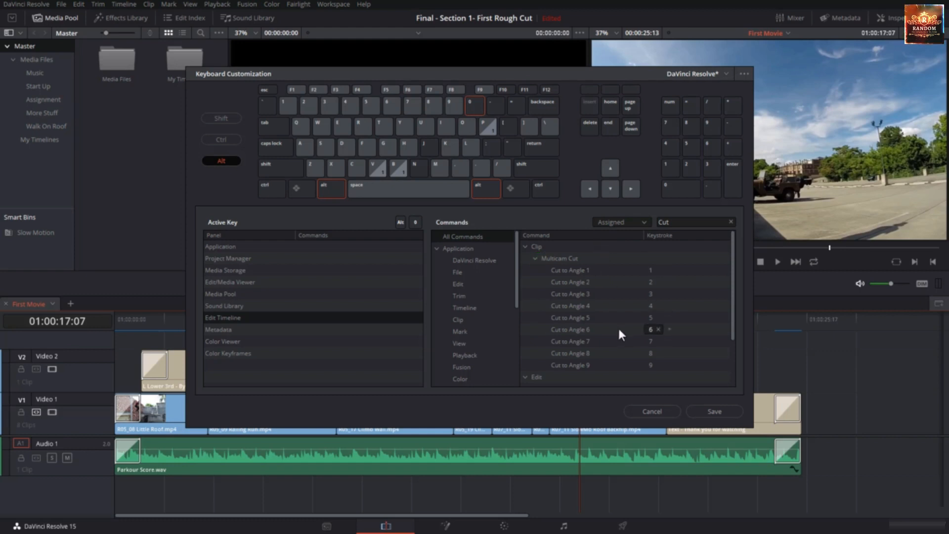
left_click(535, 257)
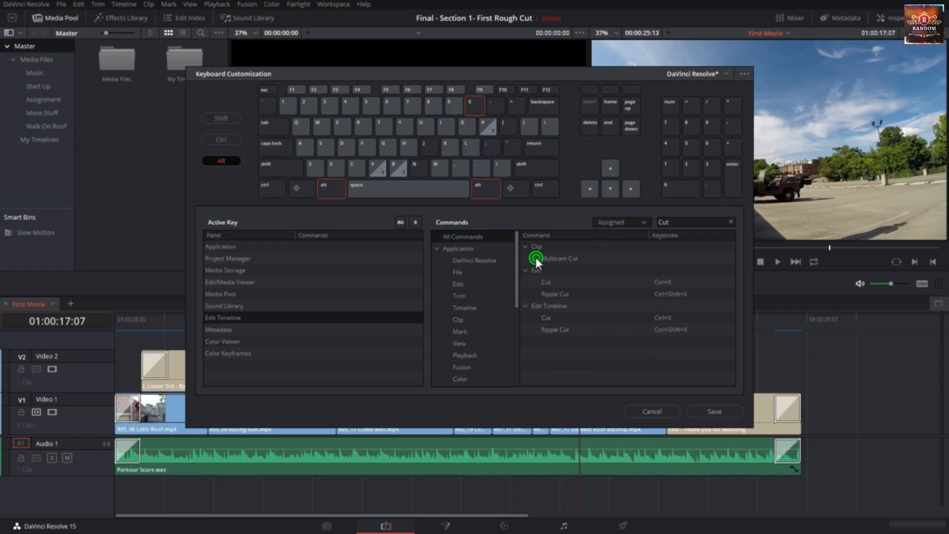
- View the Cut commands filtered by Unassigned and by Modified, and return the filter to Assigned
left_click(624, 222)
left_click(634, 257)
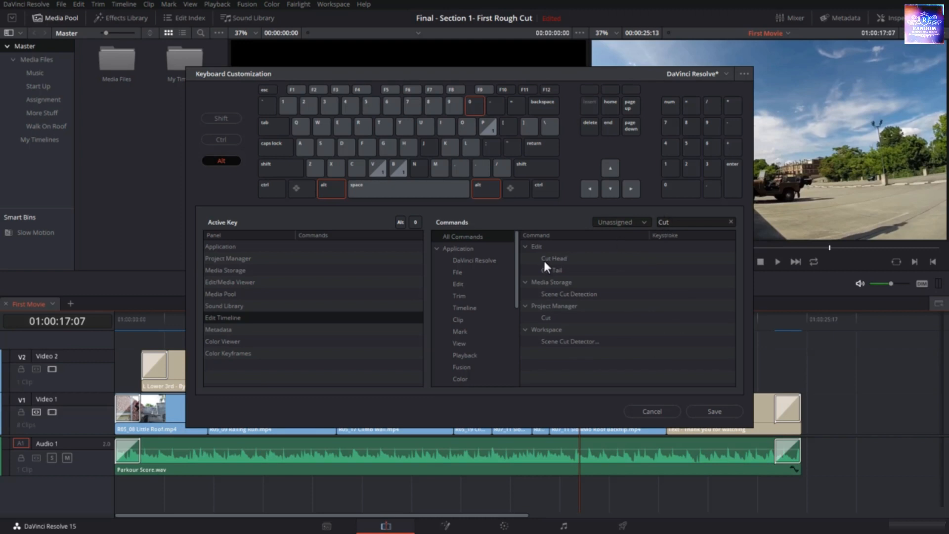
left_click(639, 222)
left_click(632, 267)
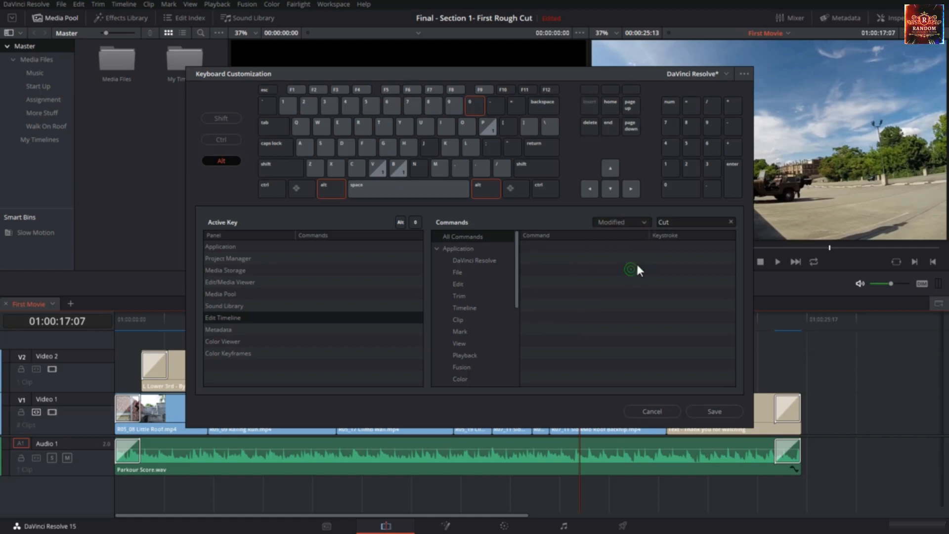
left_click(645, 223)
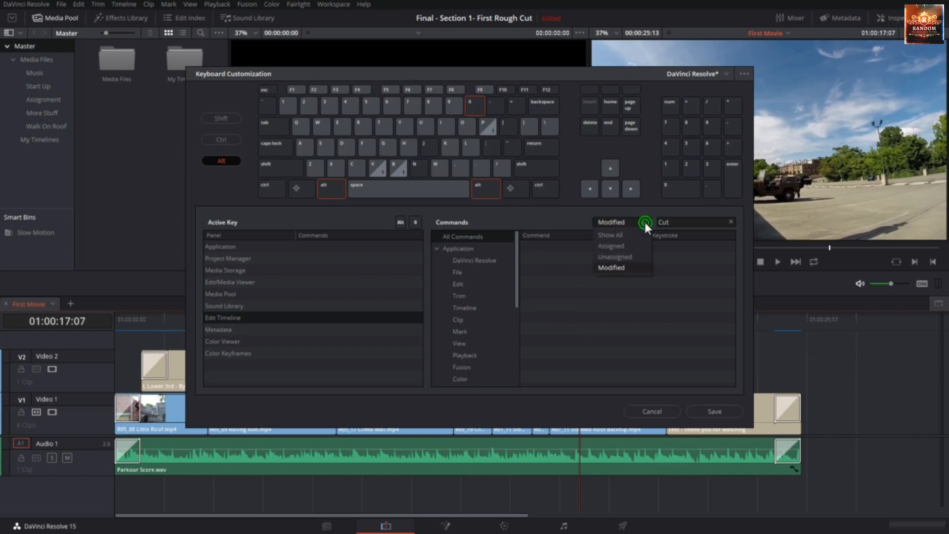
left_click(631, 244)
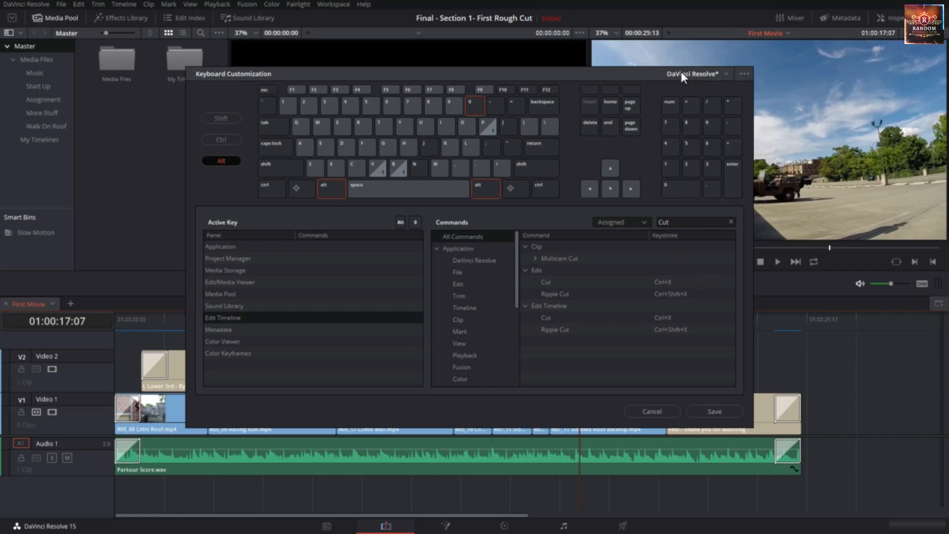
- Examine the available keyboard mapping presets and the options for saving, importing, exporting and deleting presets
left_click(726, 74)
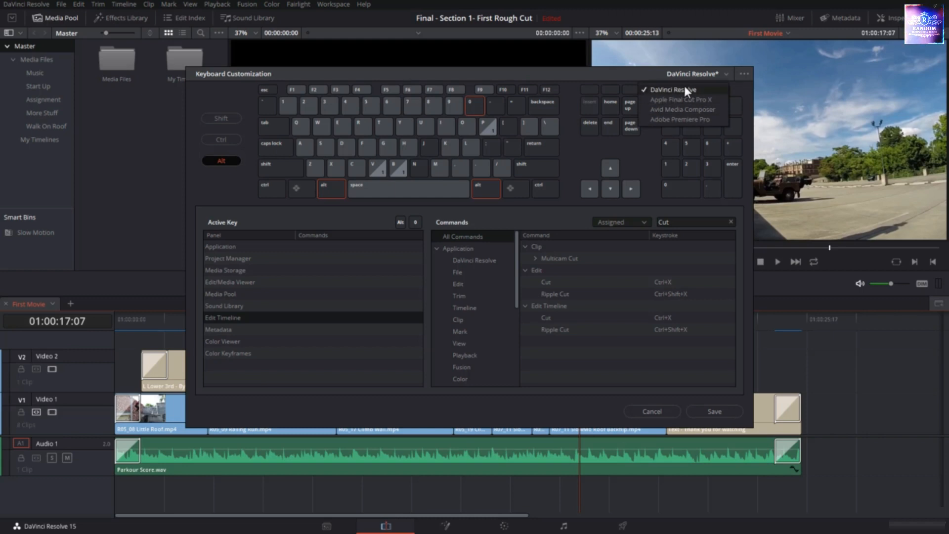
left_click(648, 74)
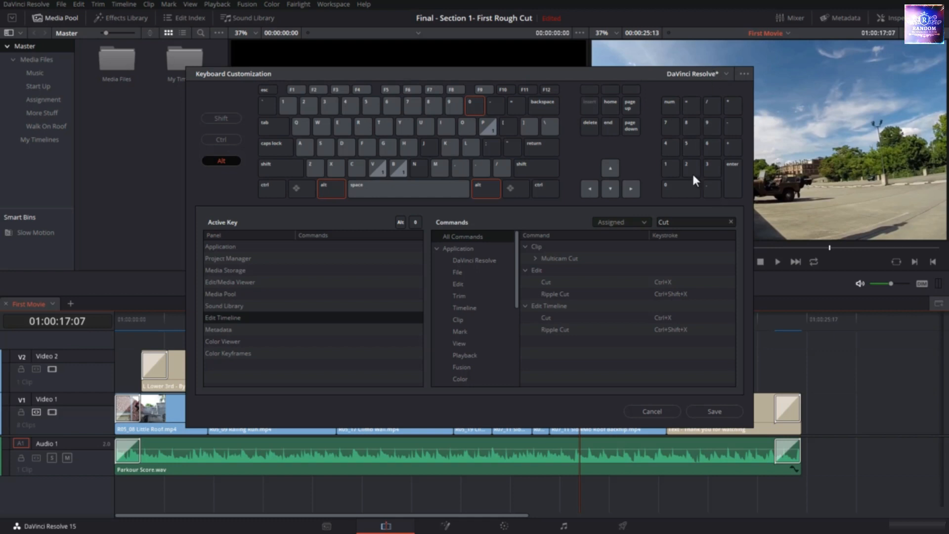
mouse_move(659, 334)
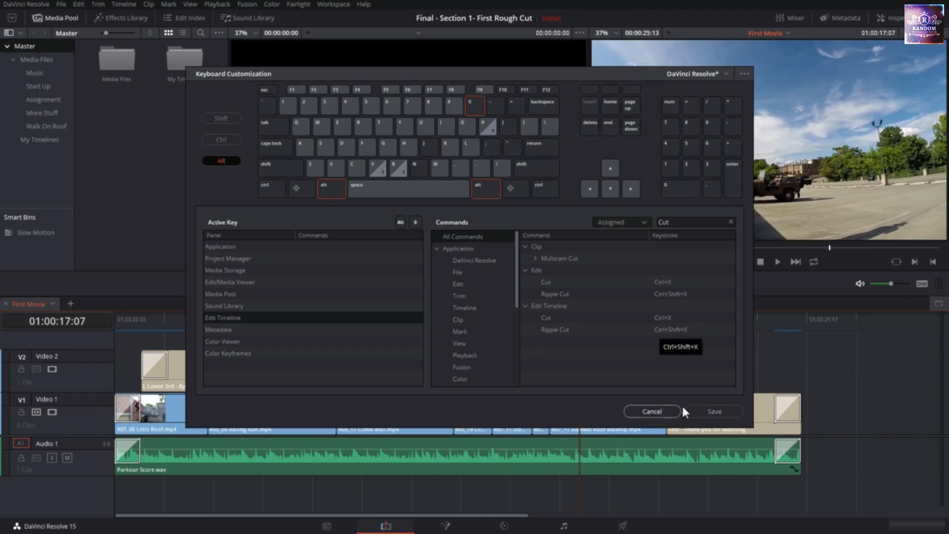
left_click(743, 75)
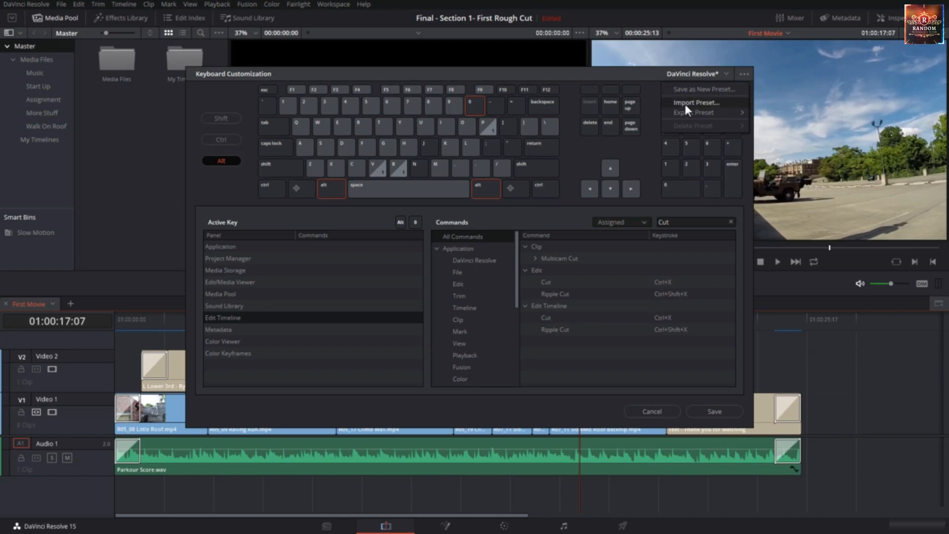
left_click(651, 249)
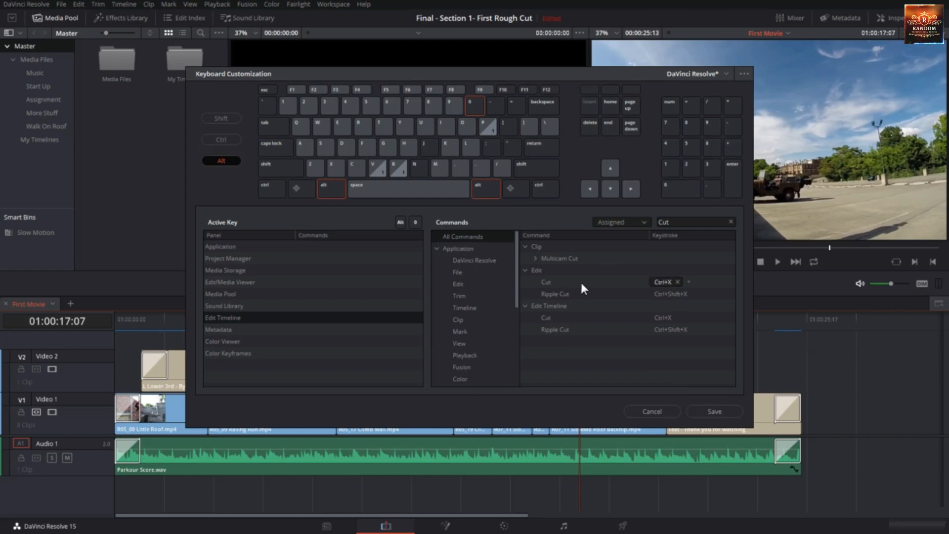
- Try to save the keyboard mapping as a preset named "DaVinci Resolve2", and cancel the naming dialog
left_click(710, 406)
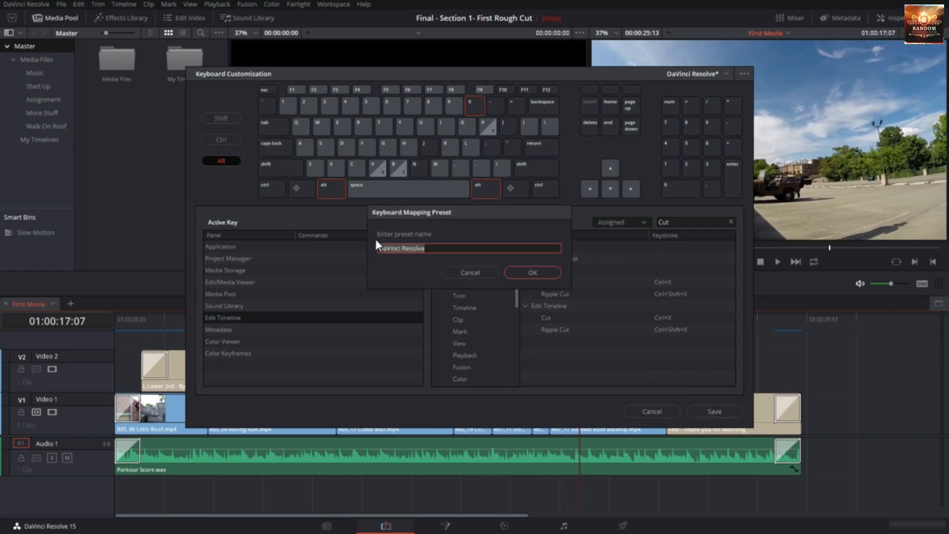
left_click(443, 247)
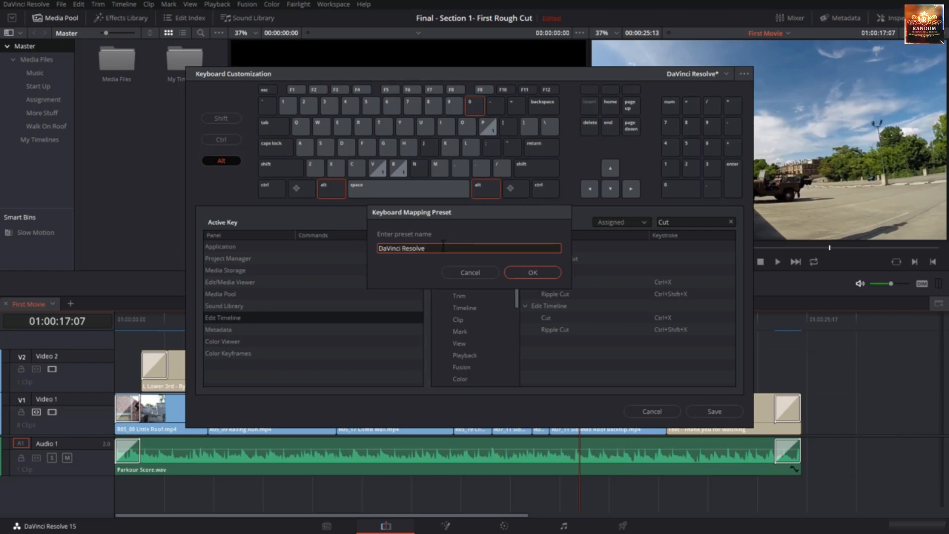
type("2")
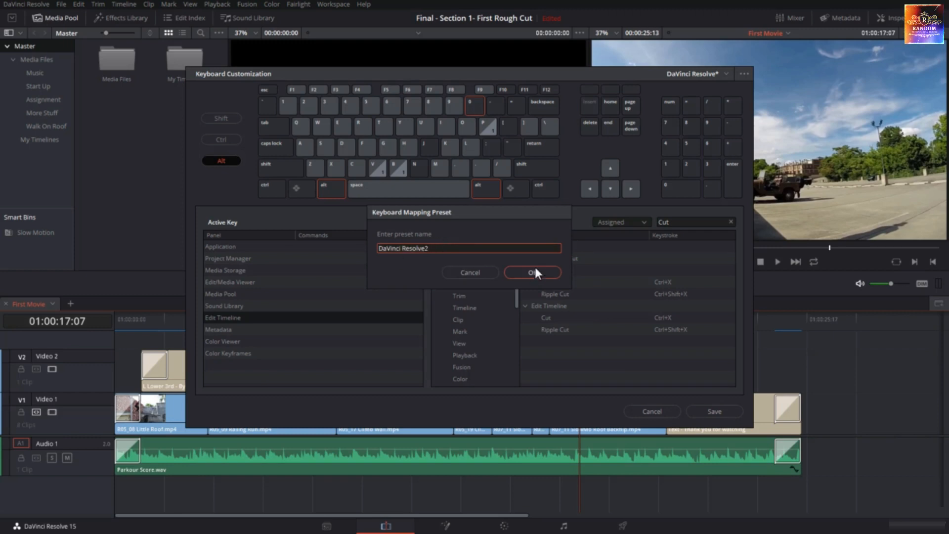
left_click(487, 275)
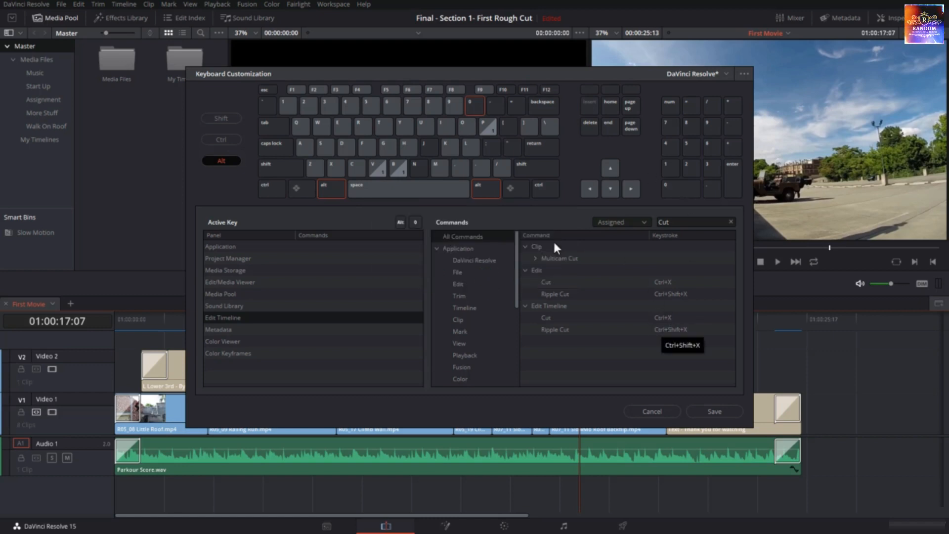
- Close the keyboard customization and discard the unsaved shortcut changes
left_click(650, 411)
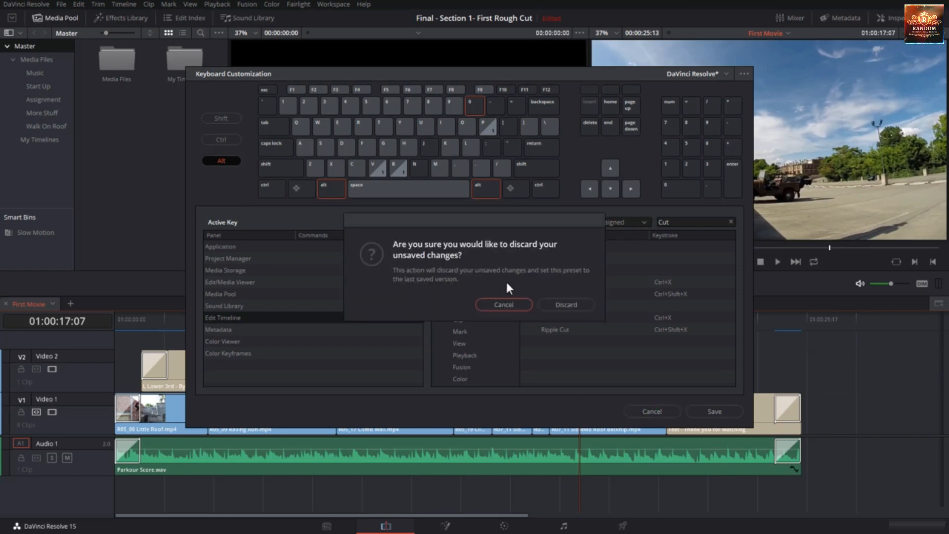
left_click(586, 301)
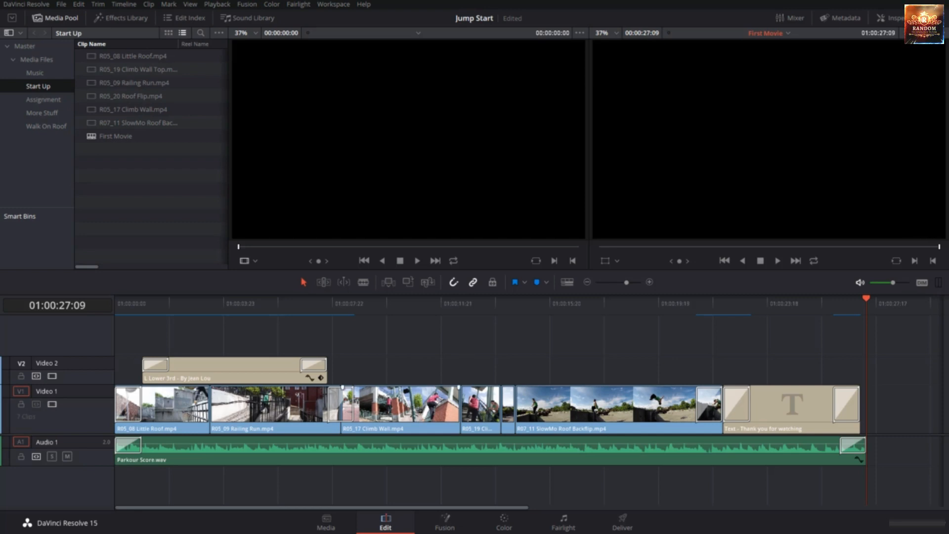
- Start a new smart bin in the media pool and name it "Slow Motion"
right_click(29, 227)
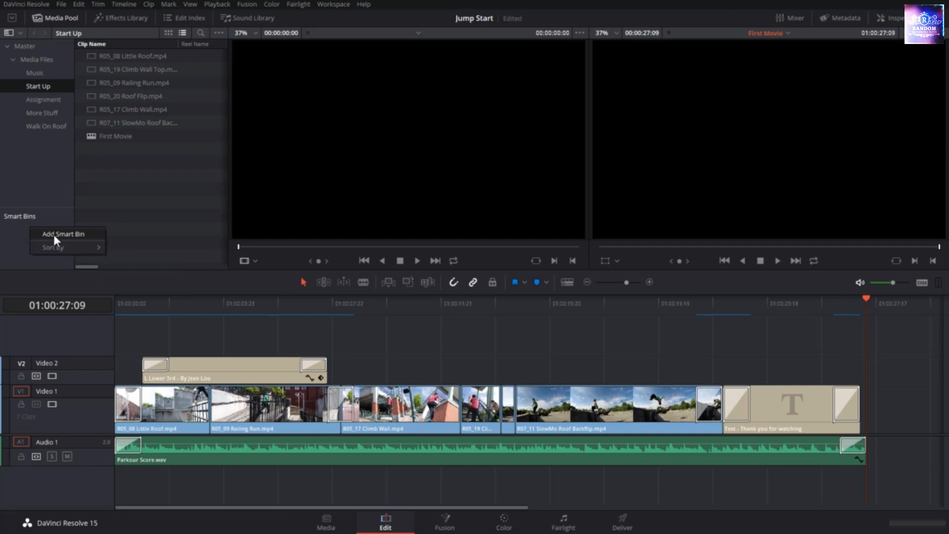
left_click(54, 235)
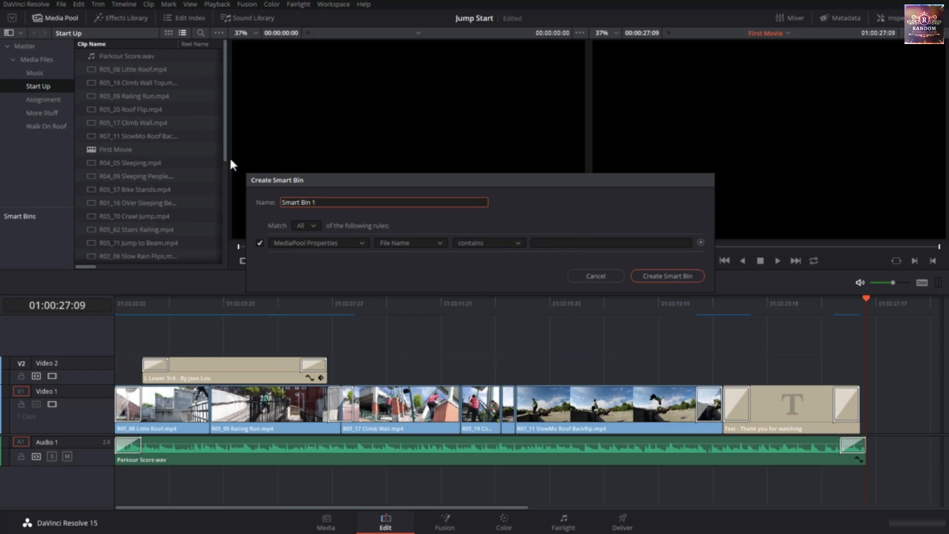
left_click_drag(324, 203, 263, 202)
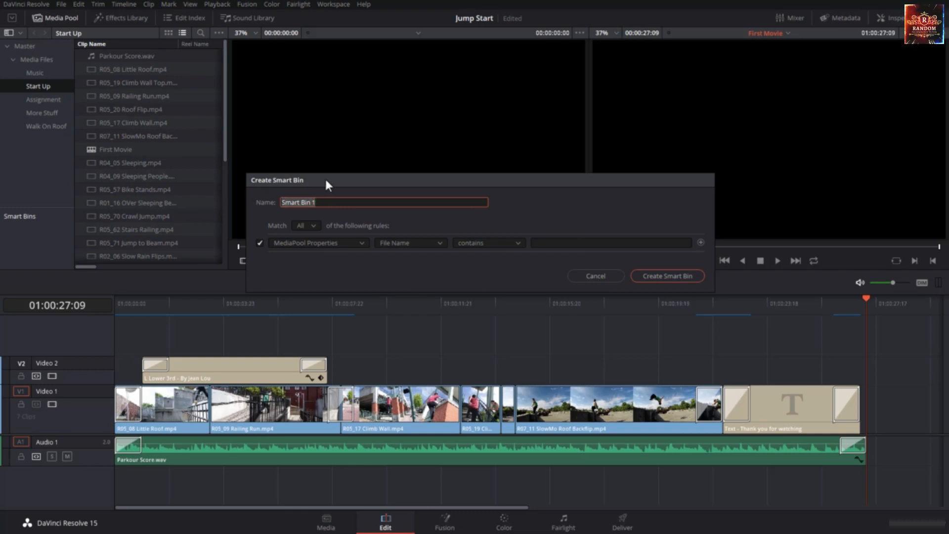
type("Slow Motion")
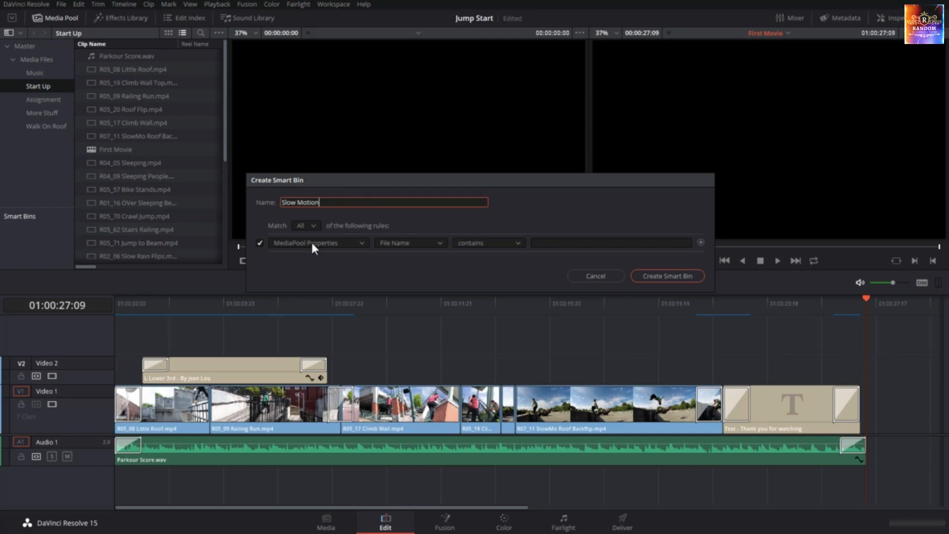
- Examine the Any and All match modes and the available property categories and fields, keeping All, MediaPool Properties and File Name
left_click(284, 228)
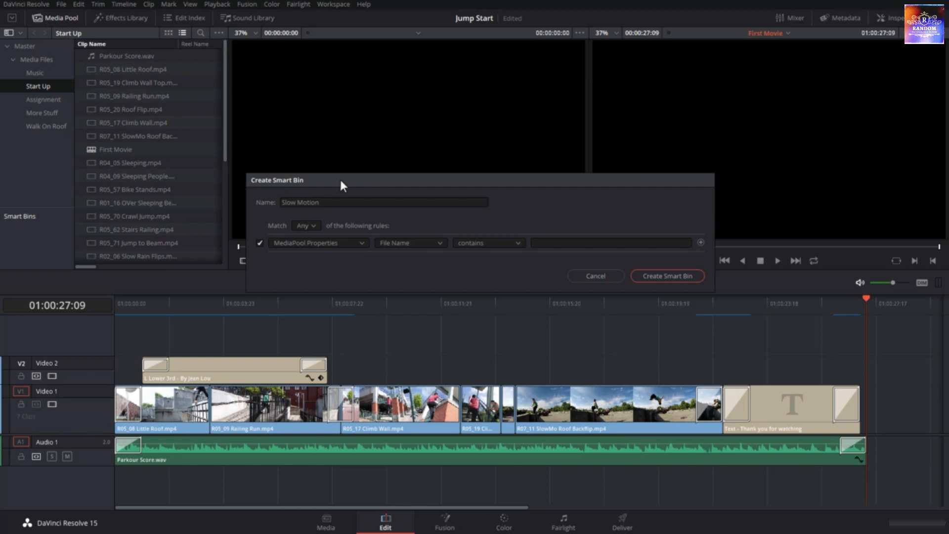
left_click(304, 238)
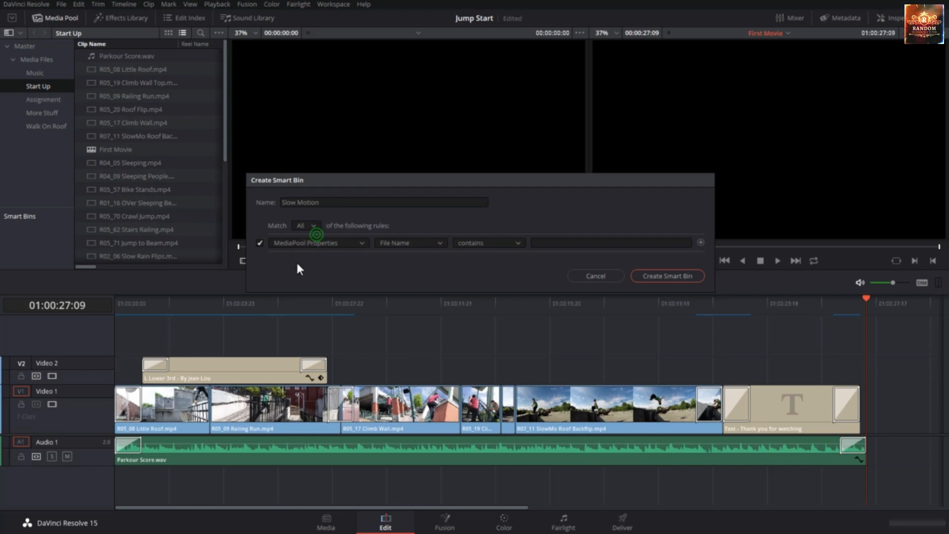
left_click(293, 244)
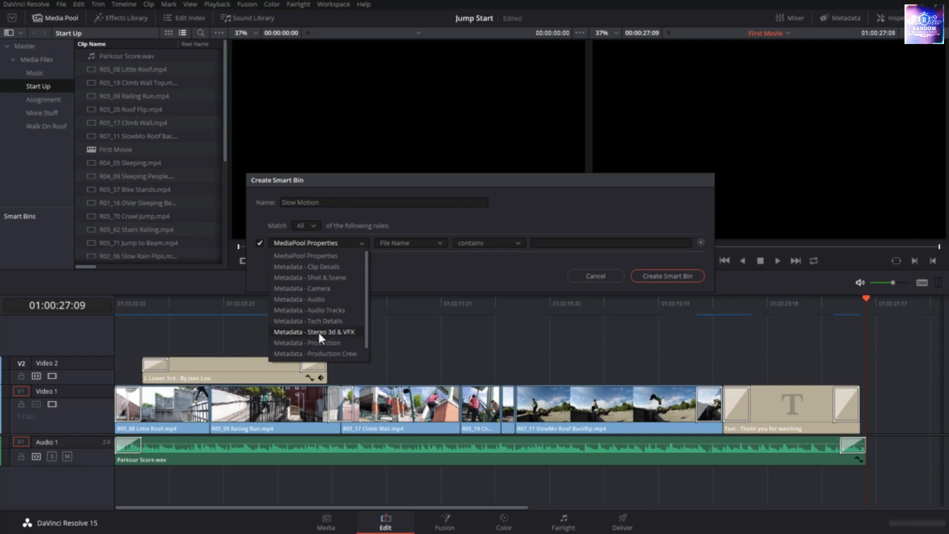
left_click(321, 242)
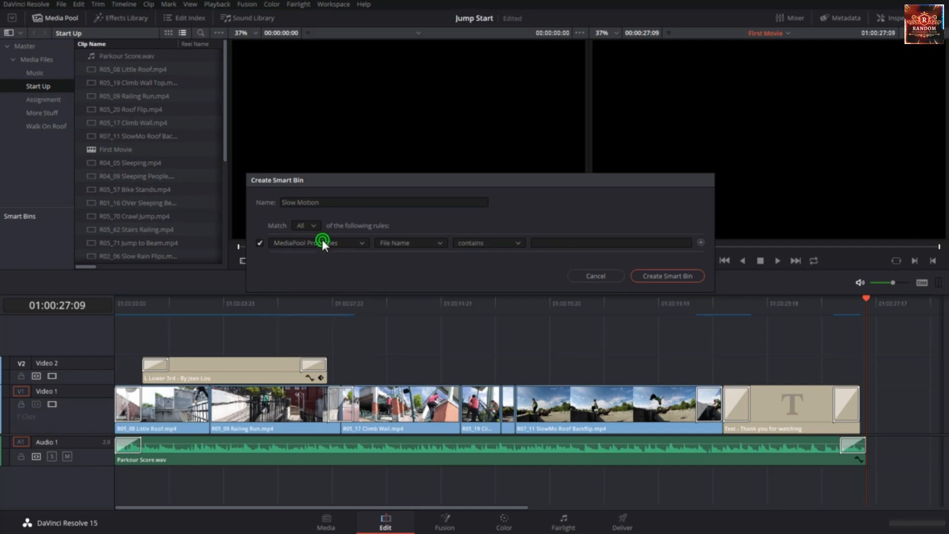
left_click(398, 244)
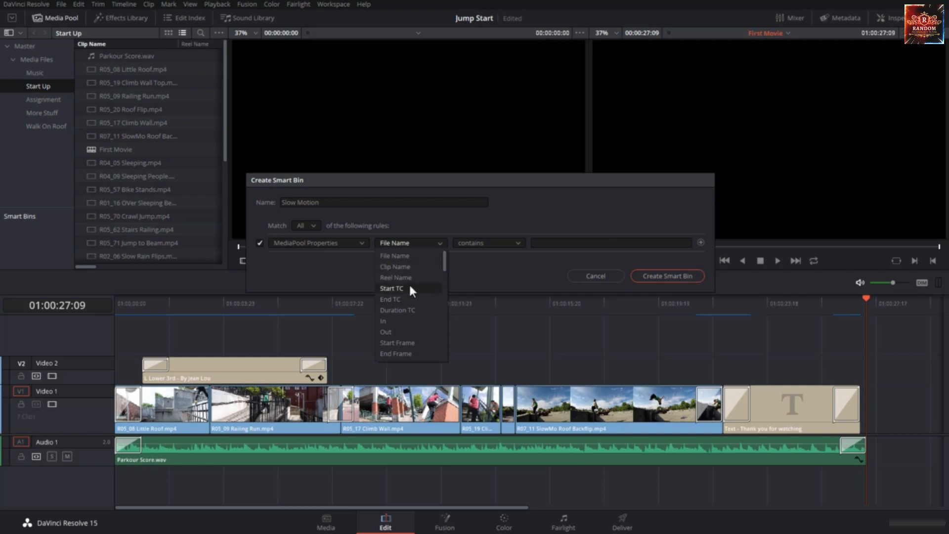
left_click(477, 276)
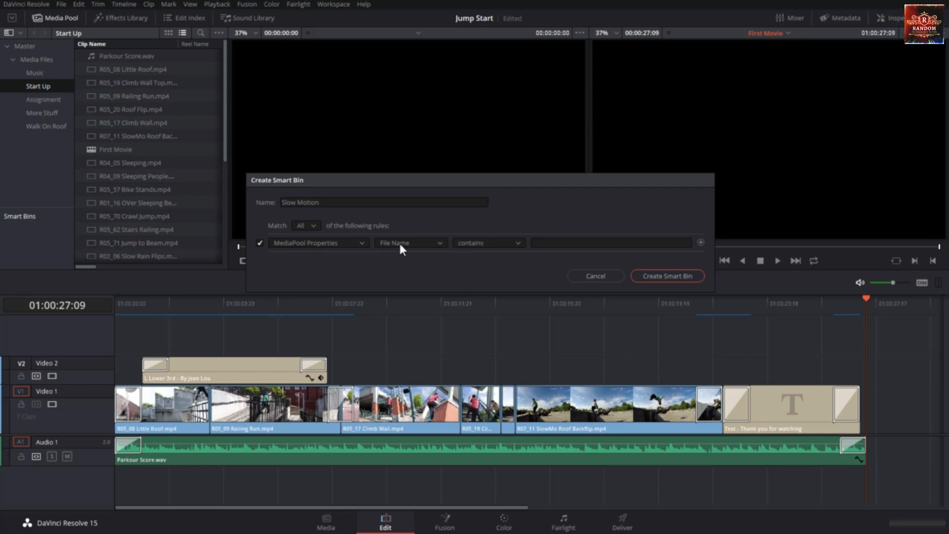
- Set the rule to match file names that contain "Slow" and create the smart bin
left_click(464, 243)
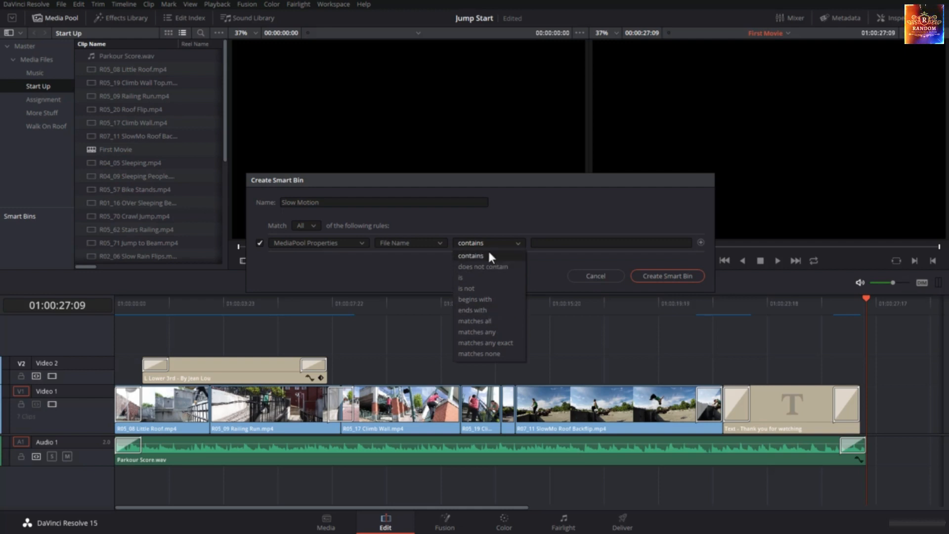
left_click(542, 242)
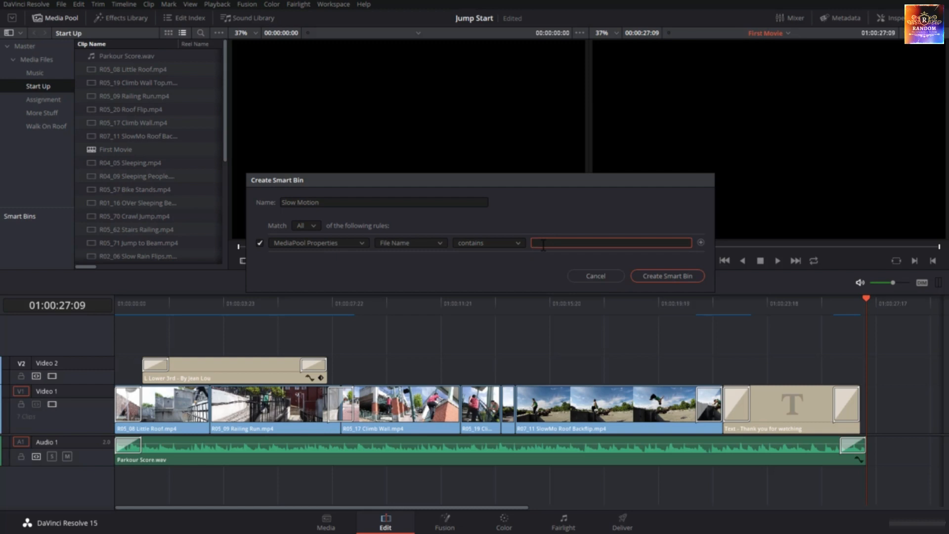
type("Slow")
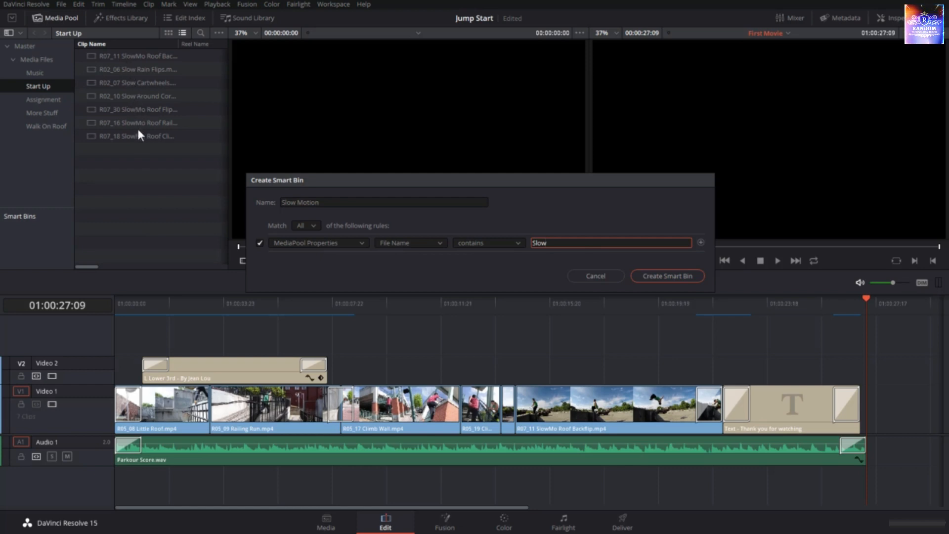
left_click(666, 278)
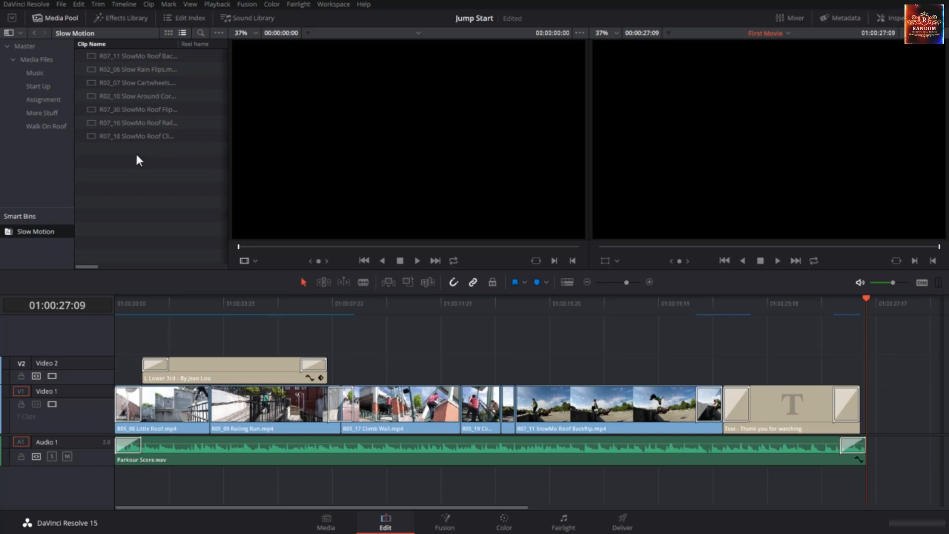
- Review the name and matching rule of the Slow Motion smart bin, and close its settings
double_click(7, 233)
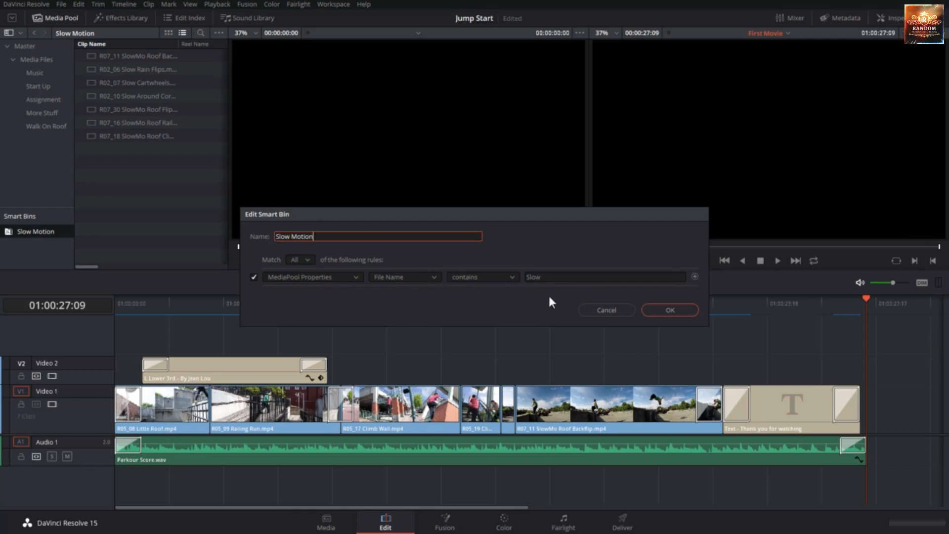
left_click(674, 310)
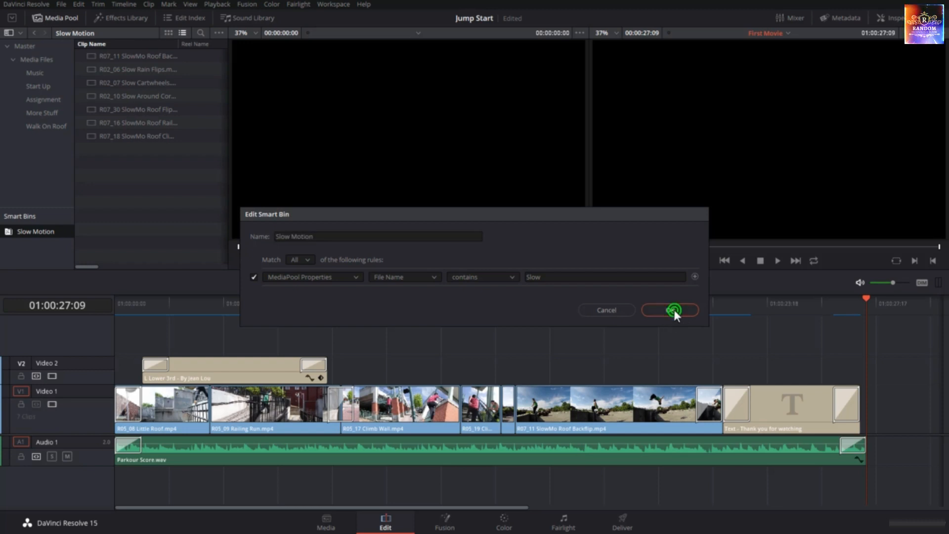
- Create a timeline with default settings from all the clips in the Assignment bin, and fit the whole timeline in view
left_click(47, 188)
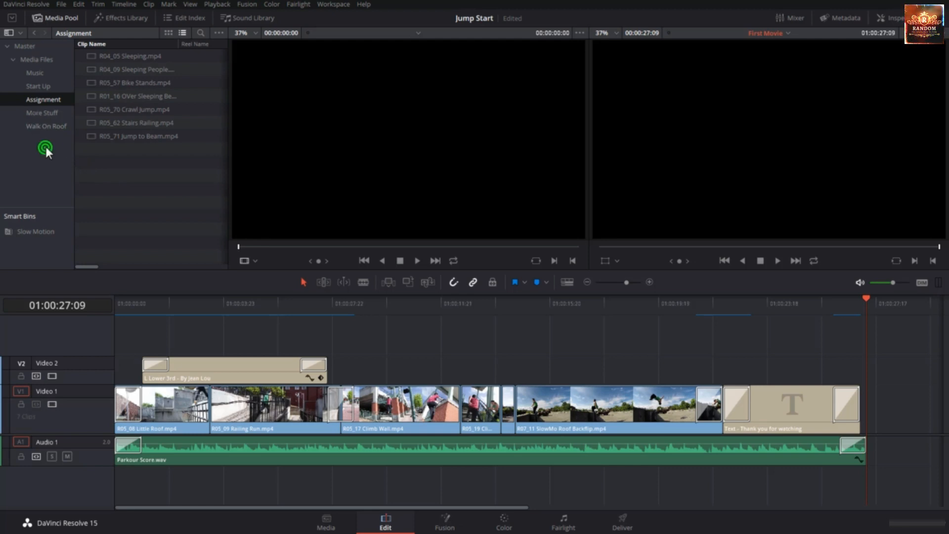
left_click(48, 113)
left_click(50, 99)
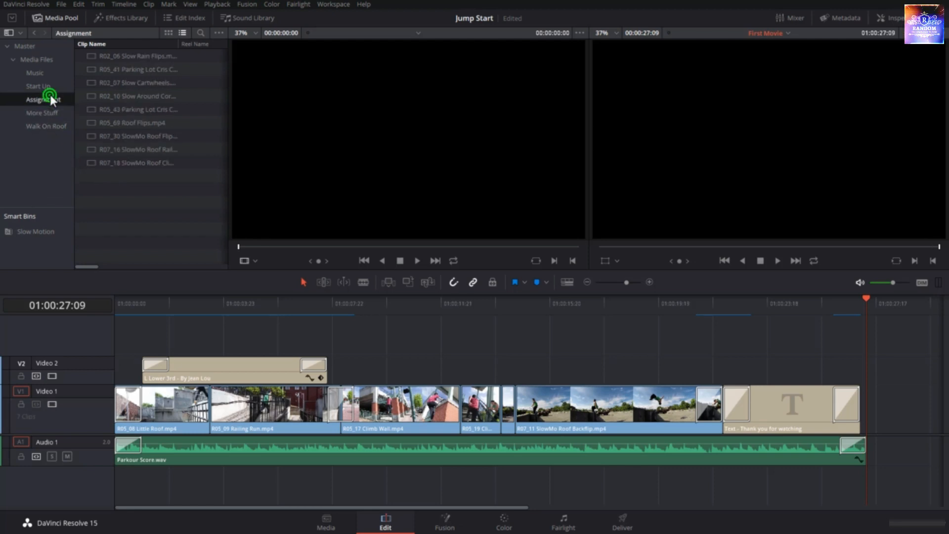
left_click(108, 173)
left_click_drag(120, 114, 135, 57)
right_click(140, 78)
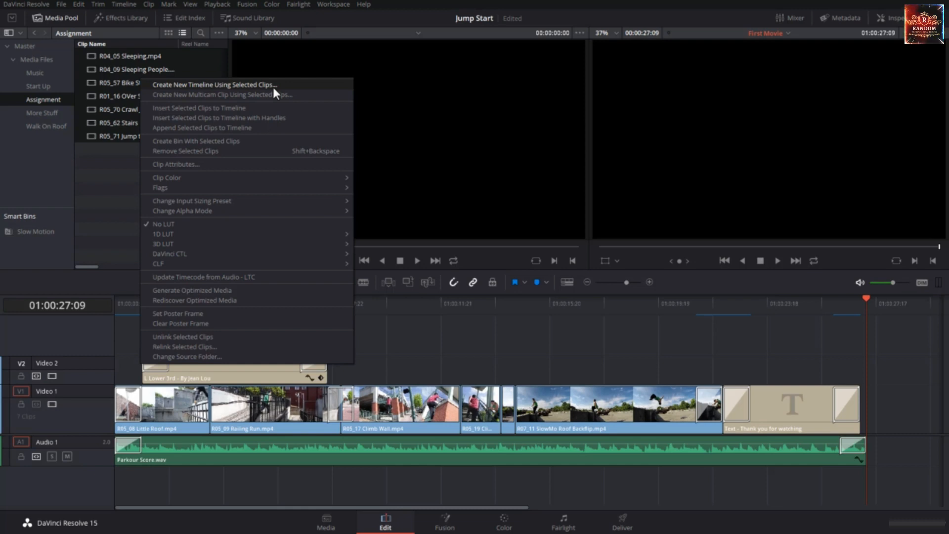
left_click(220, 84)
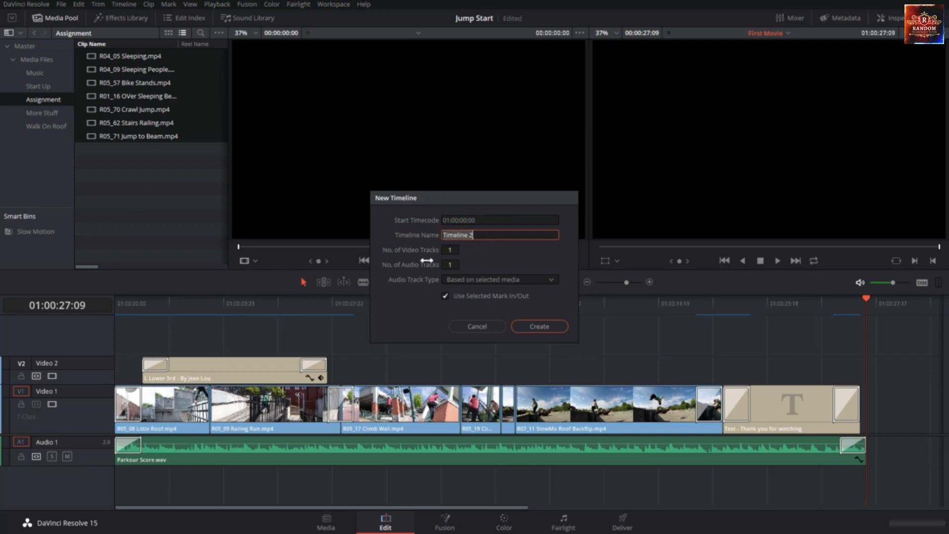
left_click(544, 325)
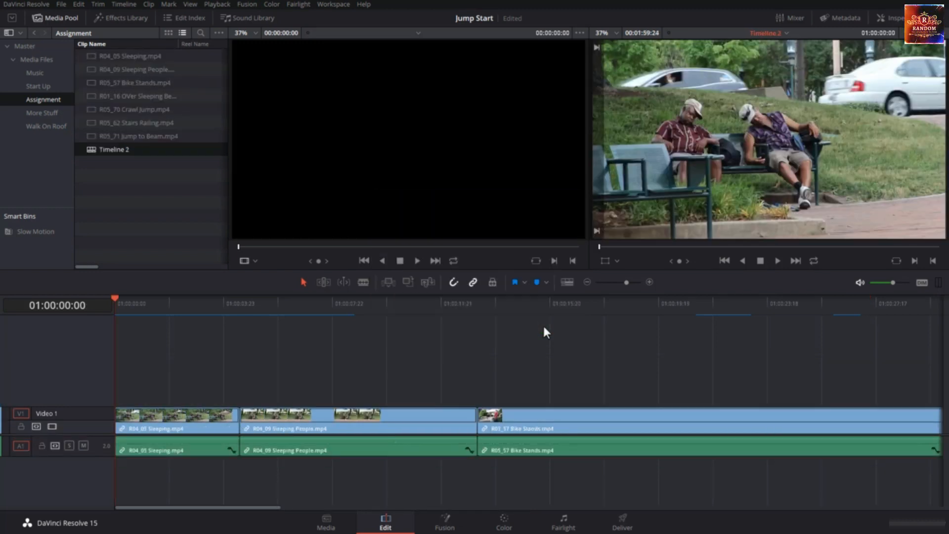
key("shift+z")
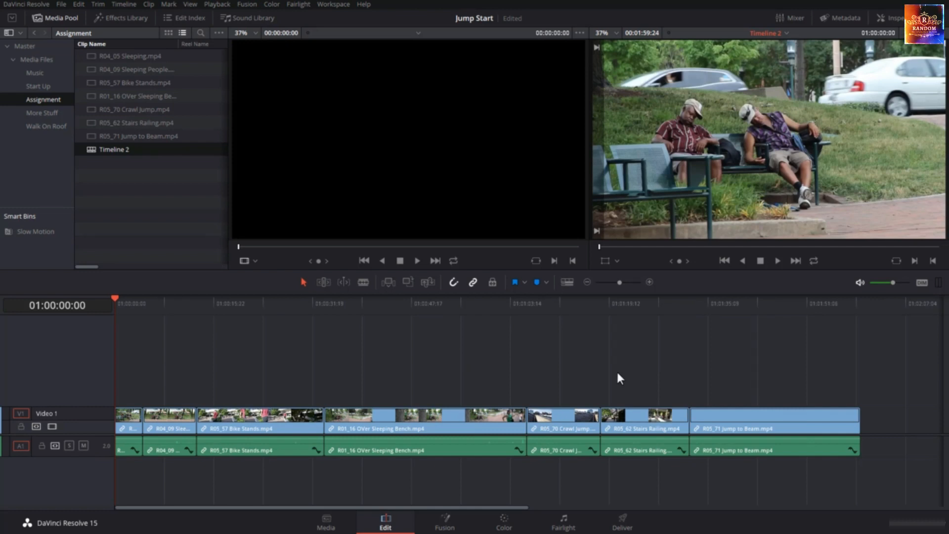
- Look through the Start Up, Assignment and Master bins to see where the project's timelines are stored
left_click(152, 189)
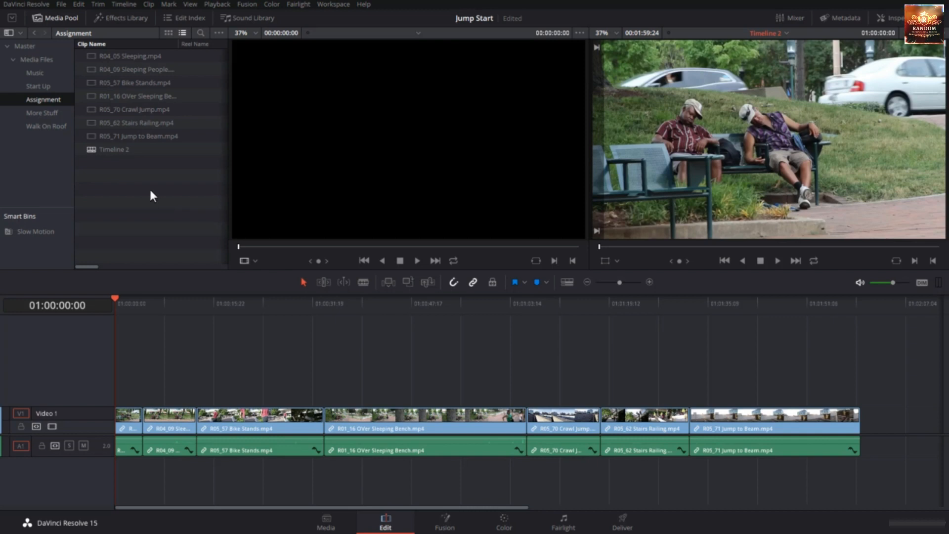
left_click(38, 87)
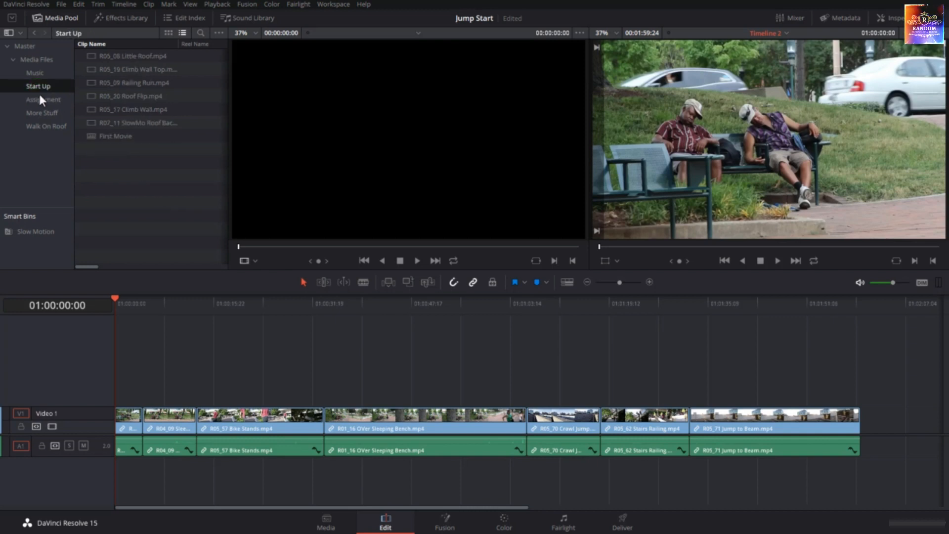
left_click(42, 100)
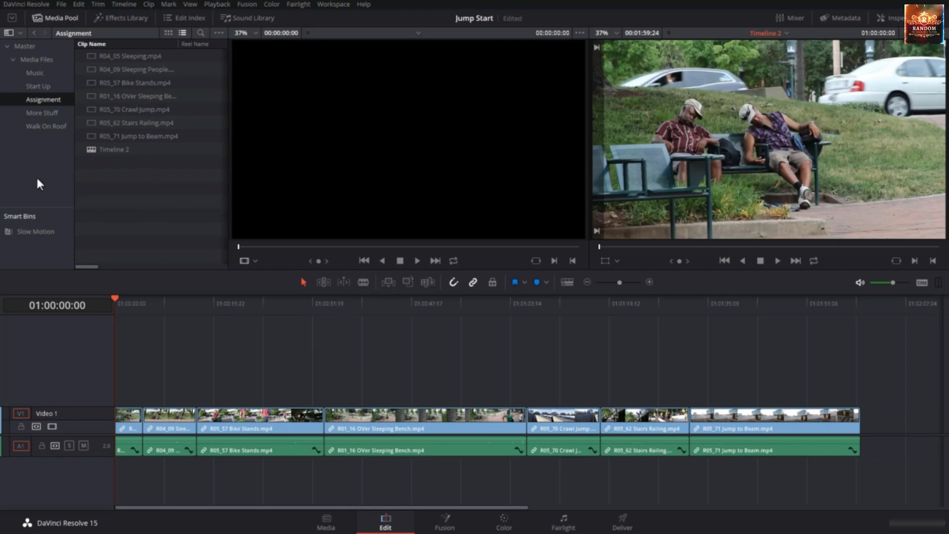
left_click(37, 56)
left_click(25, 40)
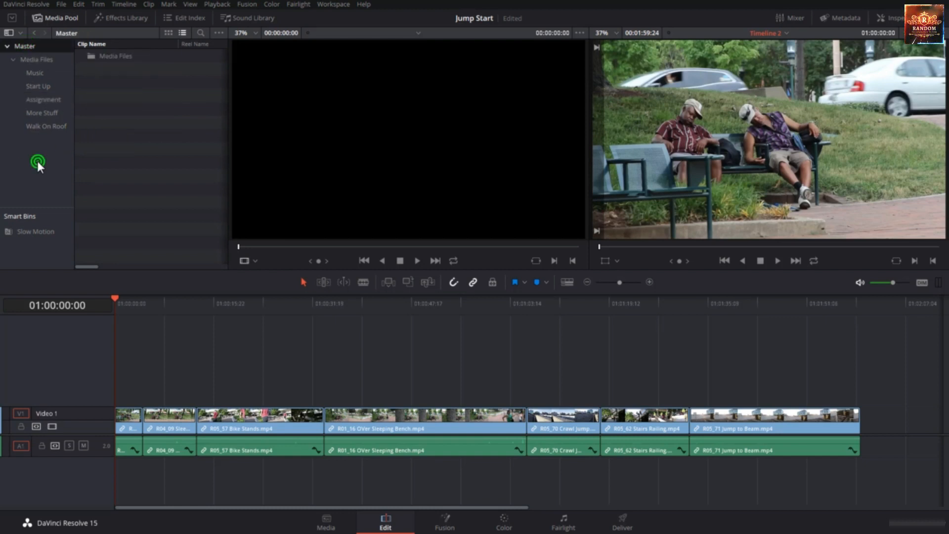
left_click(47, 99)
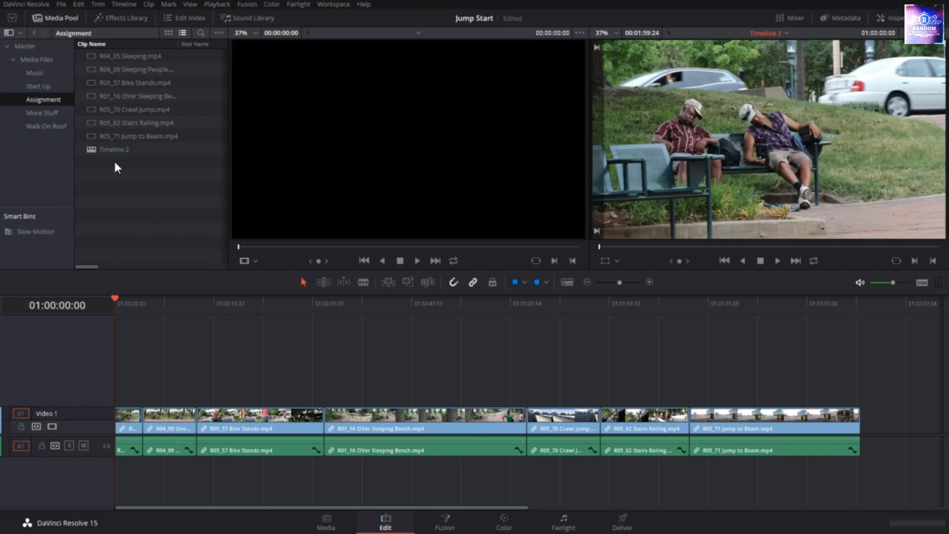
- Enable the option to create a smart bin for timelines in the user editing preferences and save the preferences
left_click(34, 4)
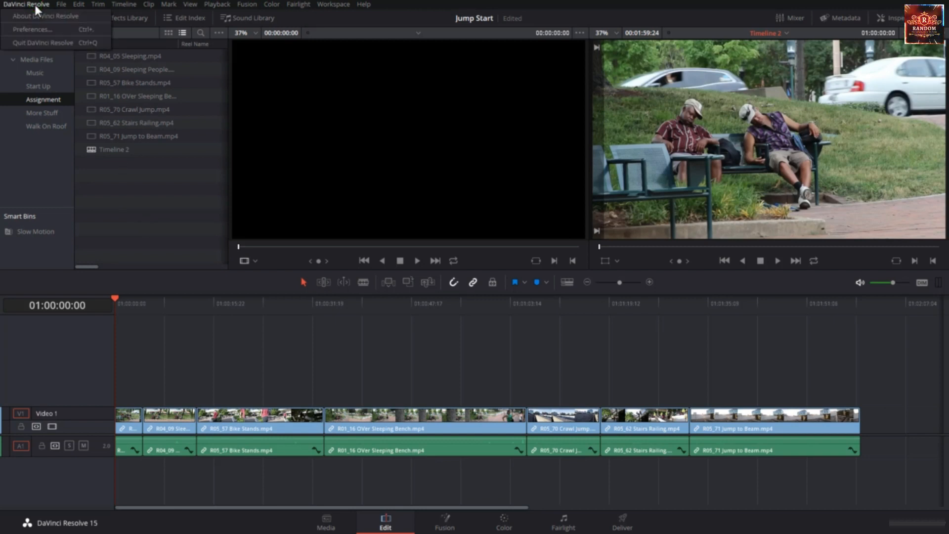
left_click(35, 32)
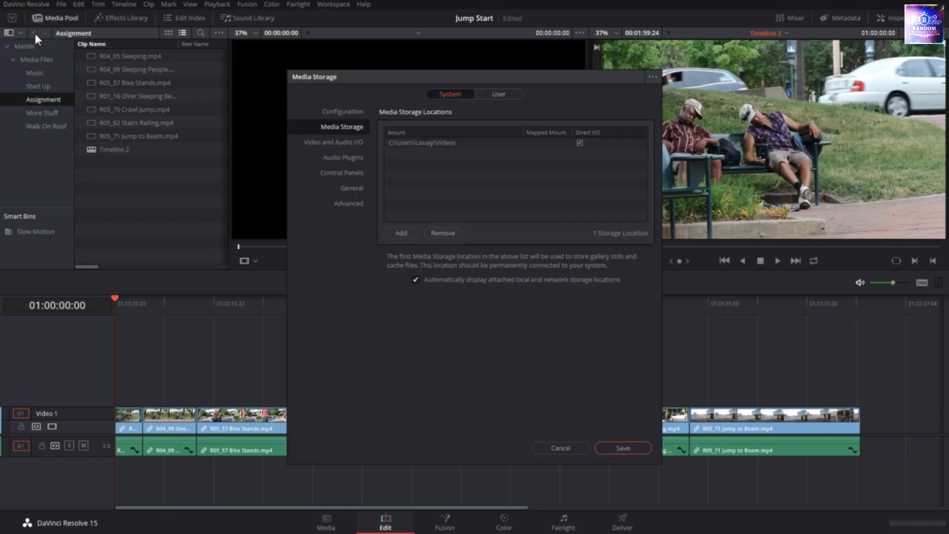
left_click(497, 97)
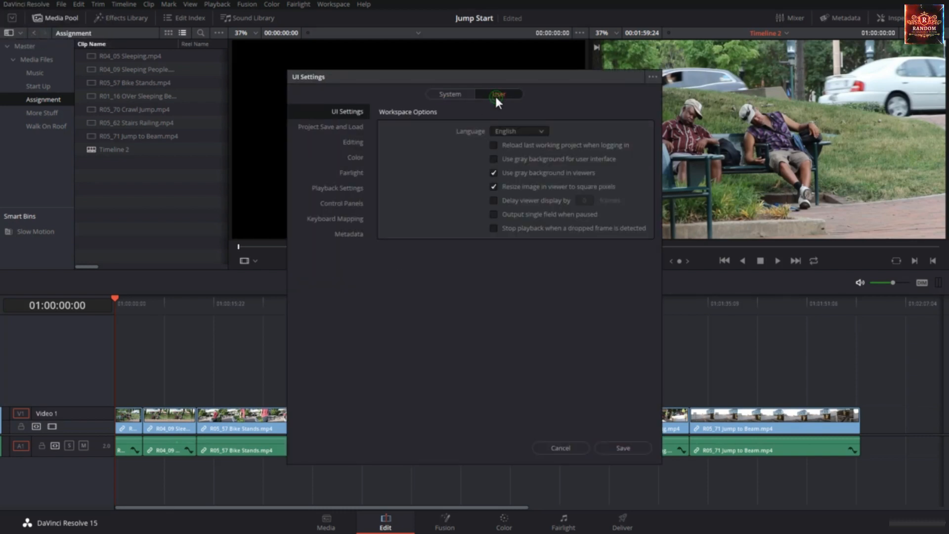
left_click(353, 142)
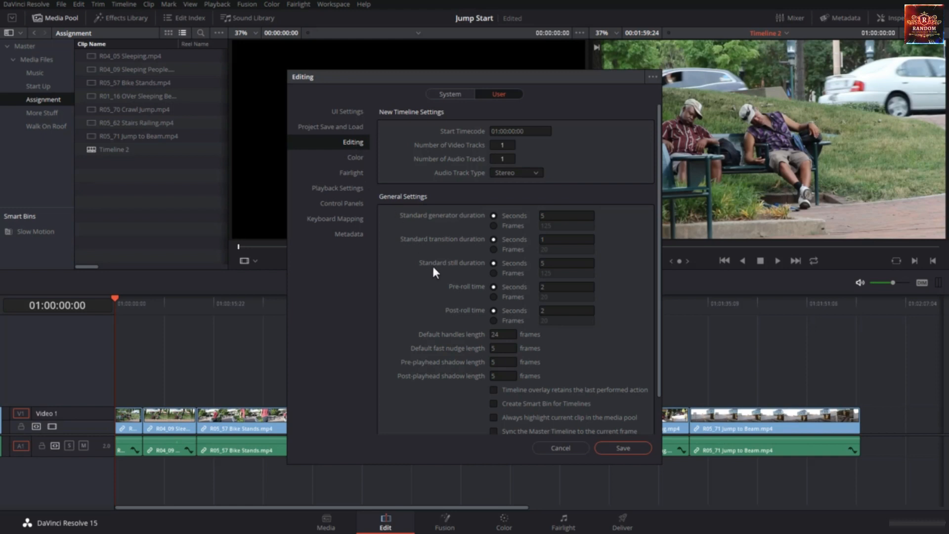
scroll(433, 270, "down", 1)
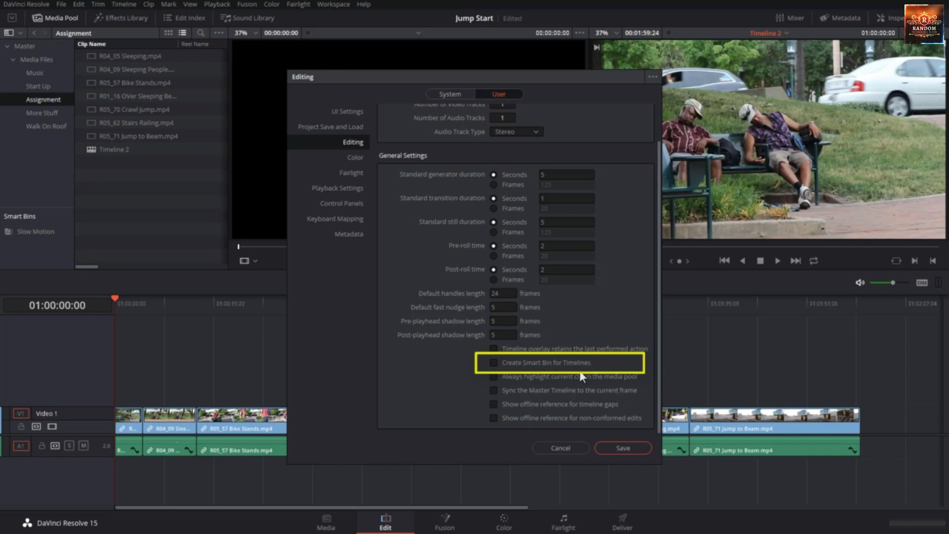
left_click(496, 367)
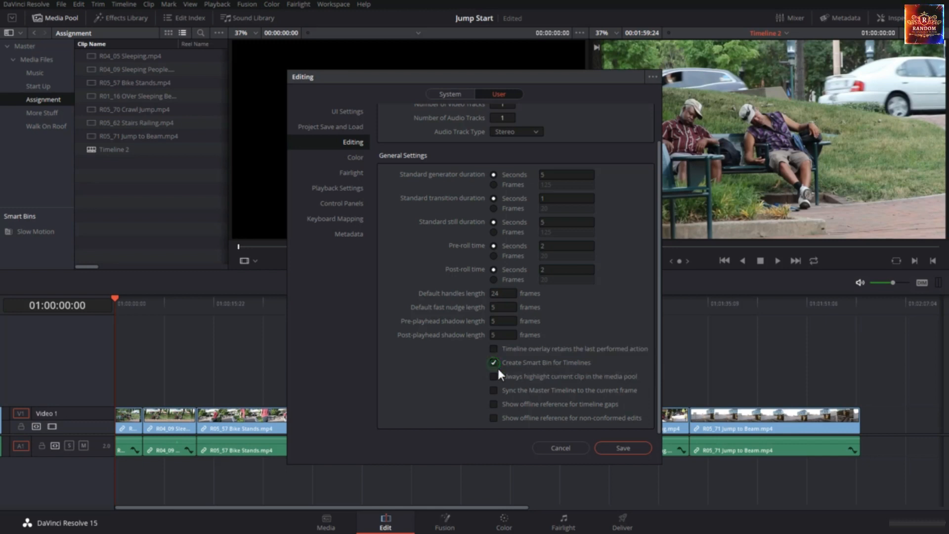
left_click(624, 447)
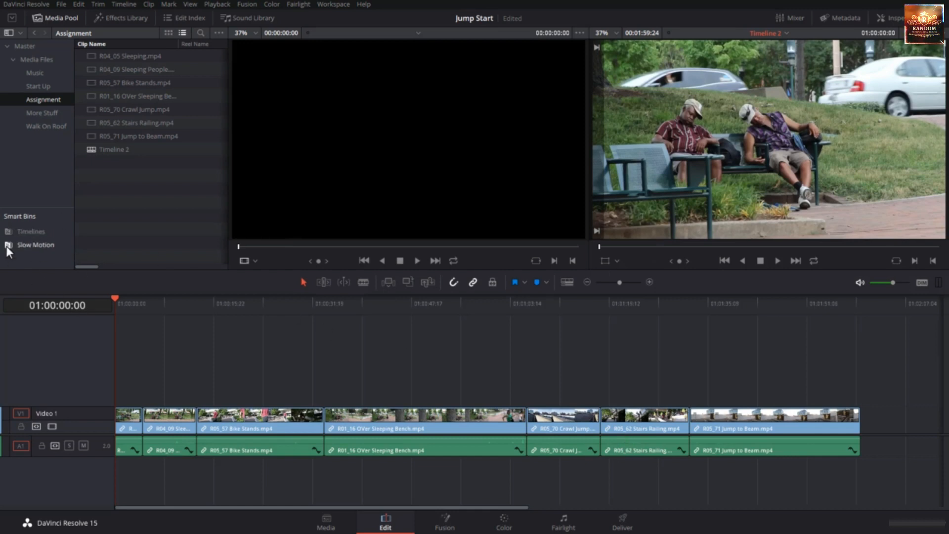
- Compare the contents of the Timelines smart bin with the Assignment and Start Up bins
left_click(19, 232)
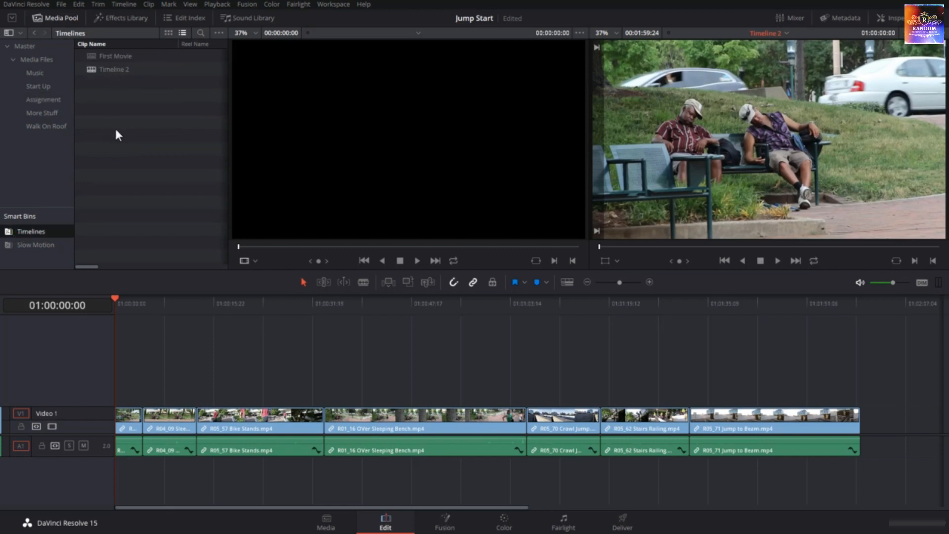
left_click(55, 100)
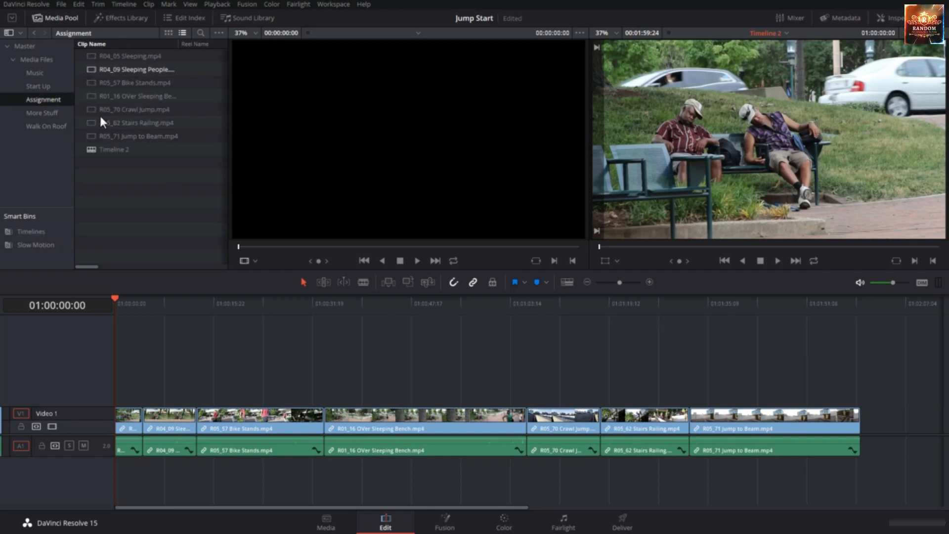
left_click(55, 231)
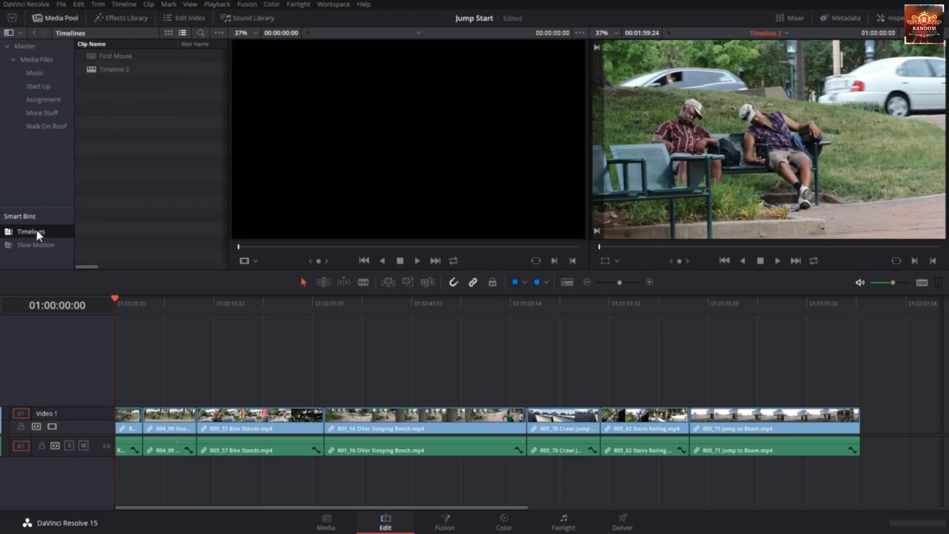
left_click(42, 102)
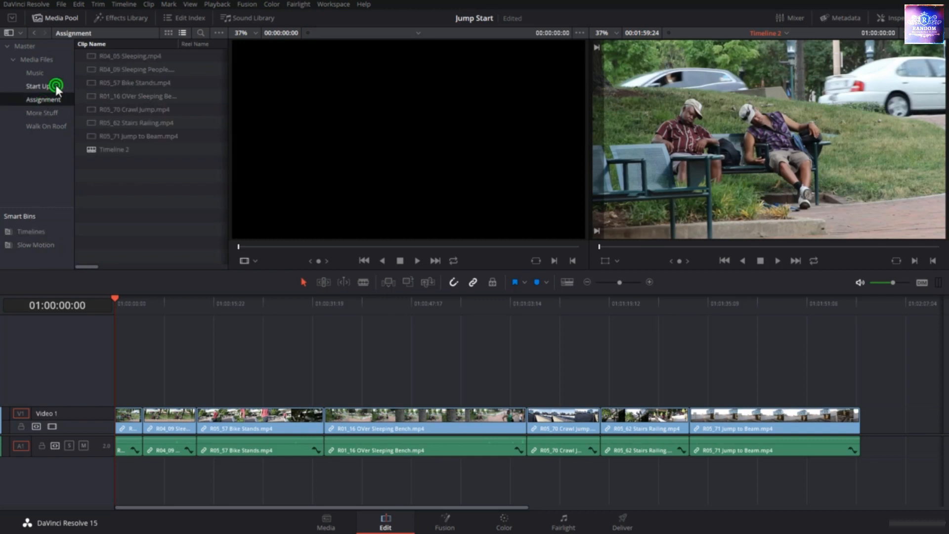
left_click(56, 87)
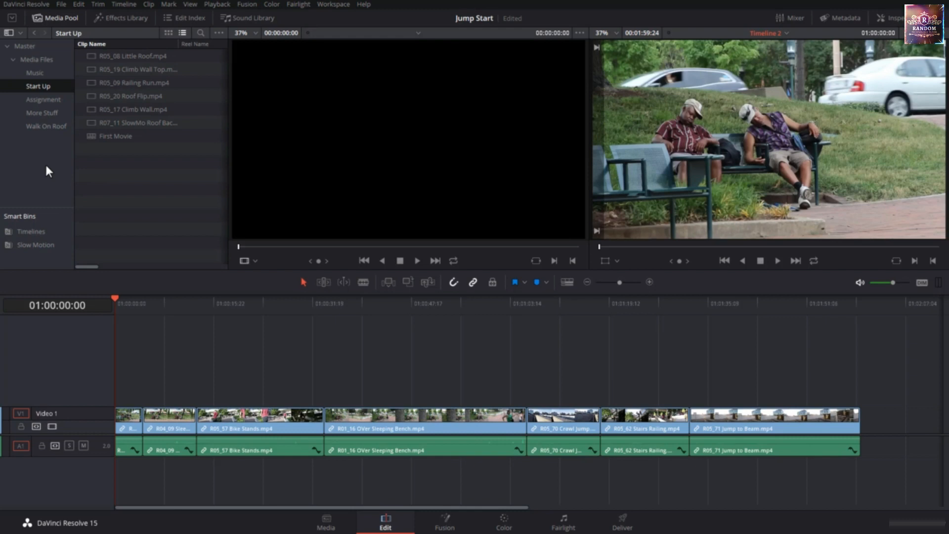
- Add a new bin named My Timelines under Master
right_click(20, 153)
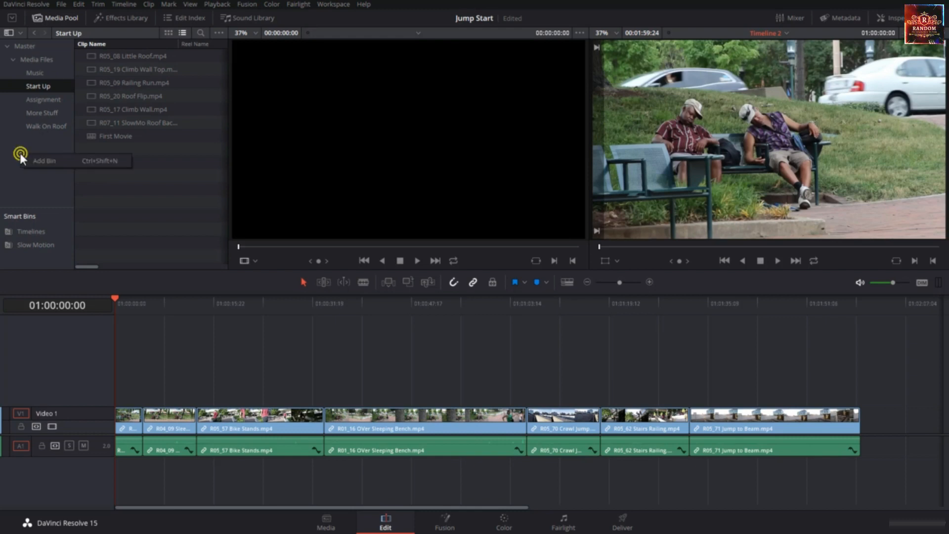
left_click(29, 159)
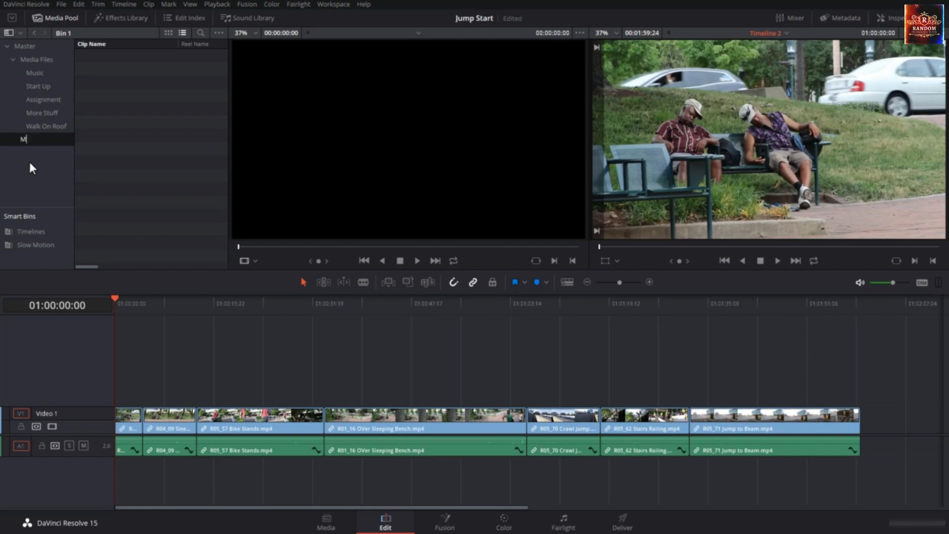
type("My Timelines")
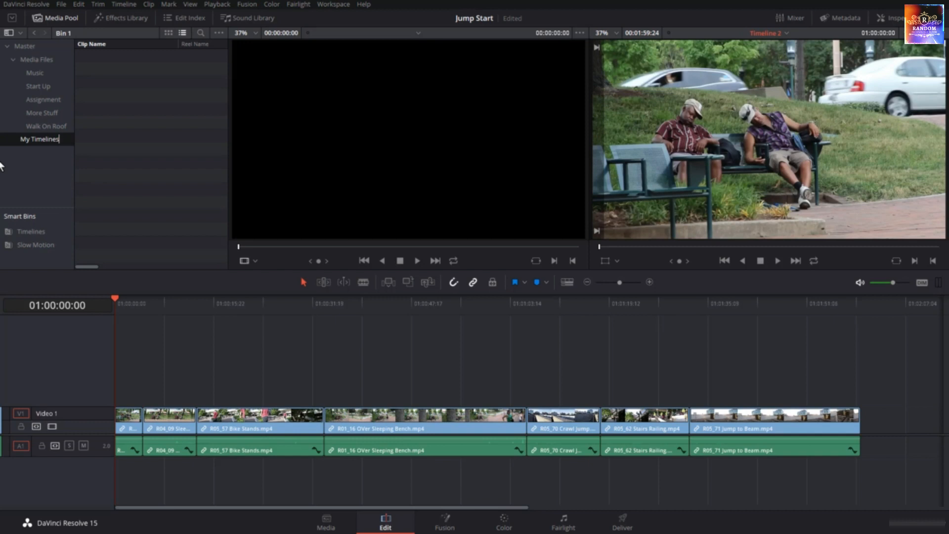
key("Return")
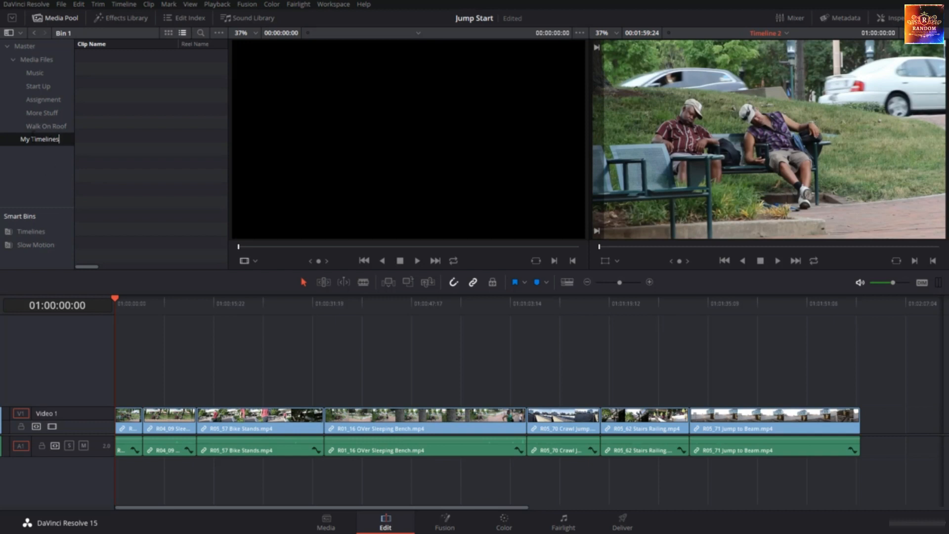
left_click(42, 159)
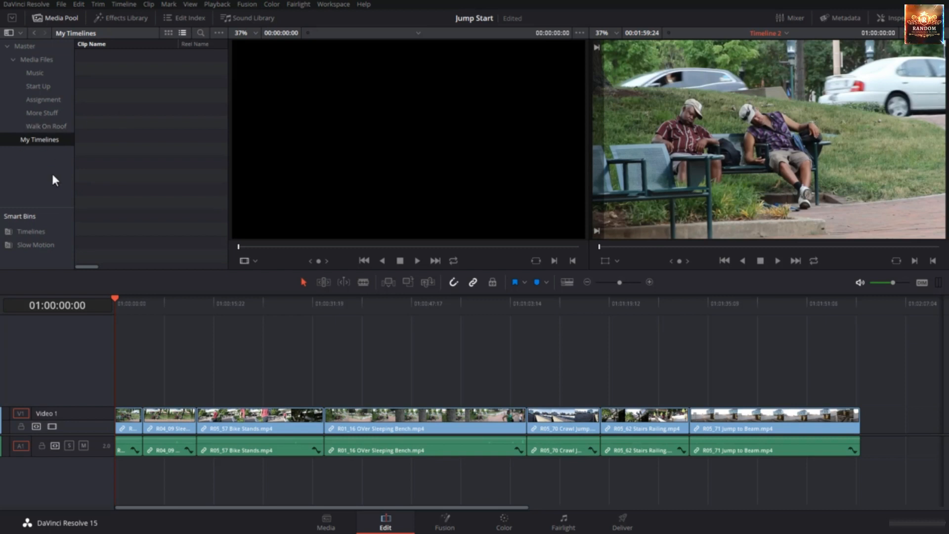
- Move the First Movie and Timeline 2 timelines from the Timelines smart bin into the My Timelines bin
left_click(47, 231)
left_click(110, 69)
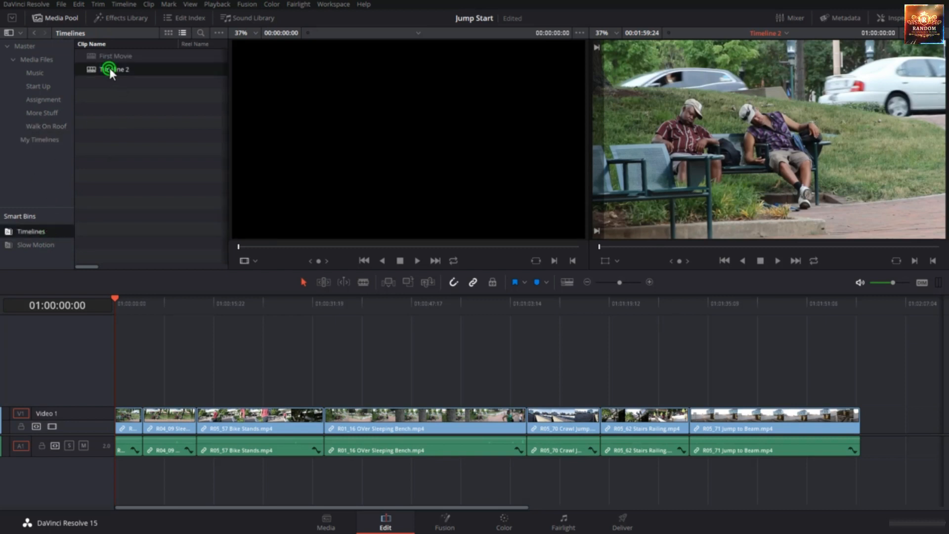
left_click_drag(120, 67, 33, 140)
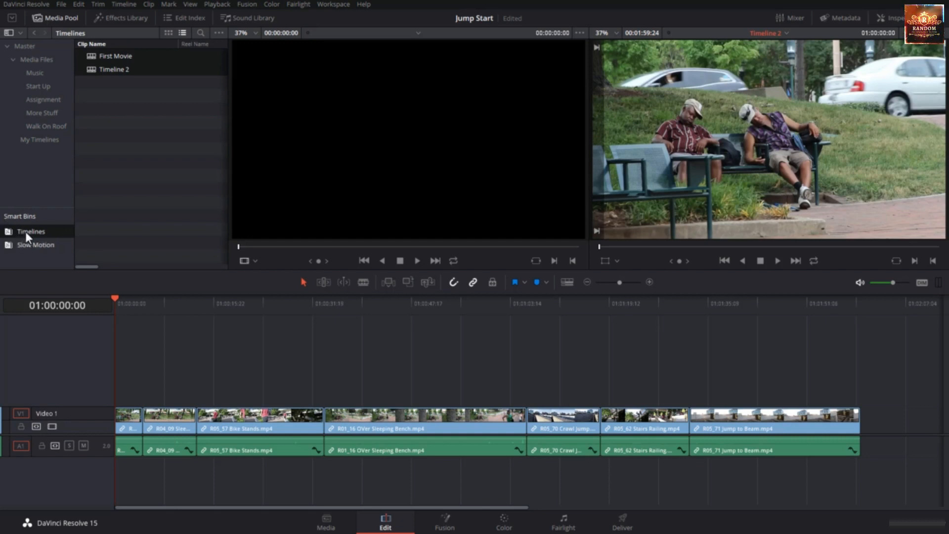
- Check the Assignment, Start Up and My Timelines bins and both smart bins for where the timelines are stored
left_click(49, 100)
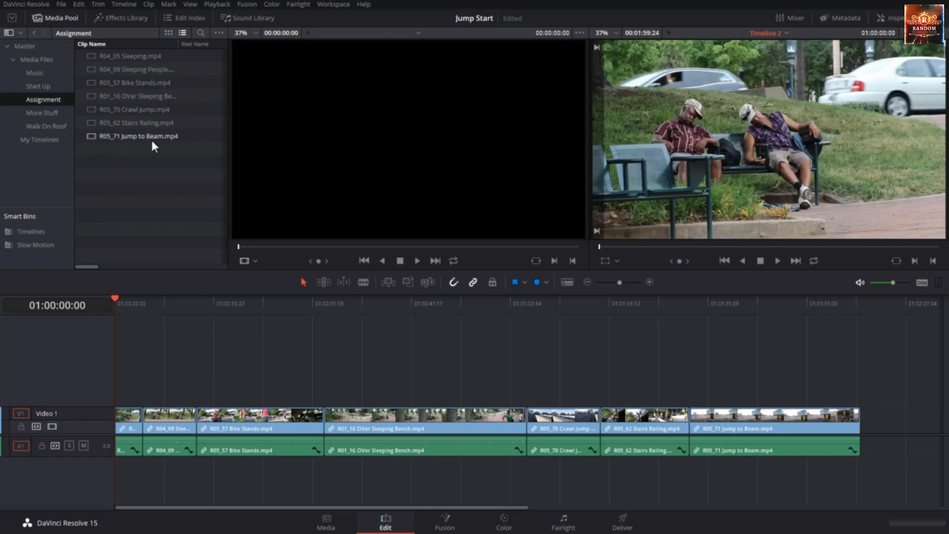
left_click(51, 87)
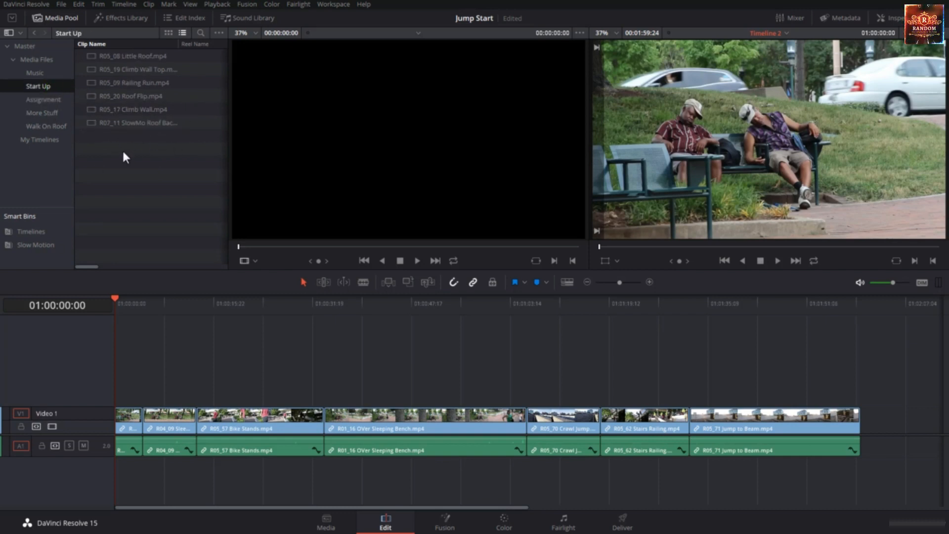
left_click(54, 140)
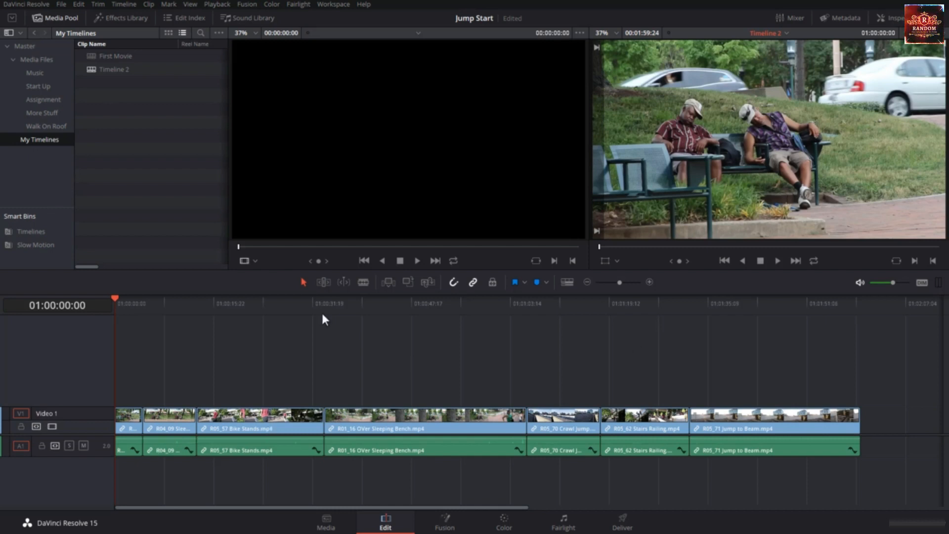
left_click(29, 233)
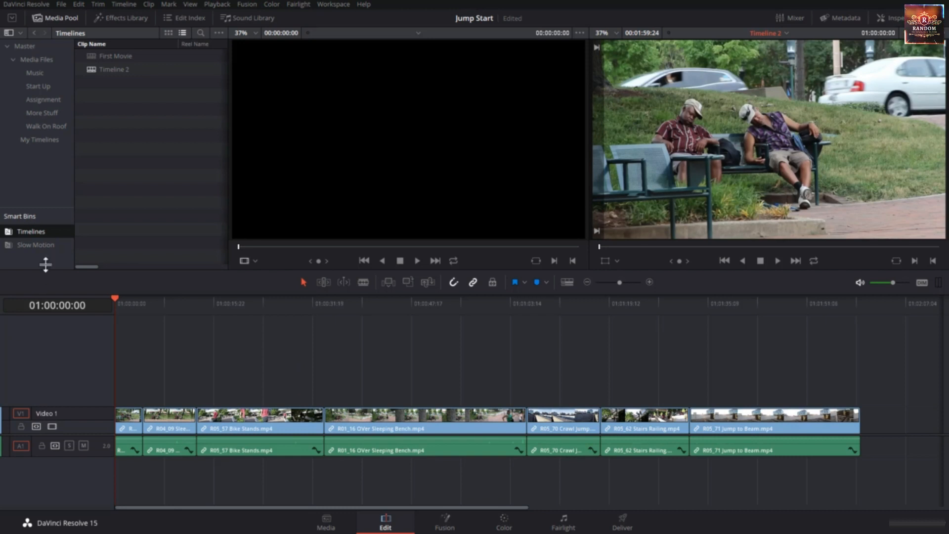
left_click(48, 246)
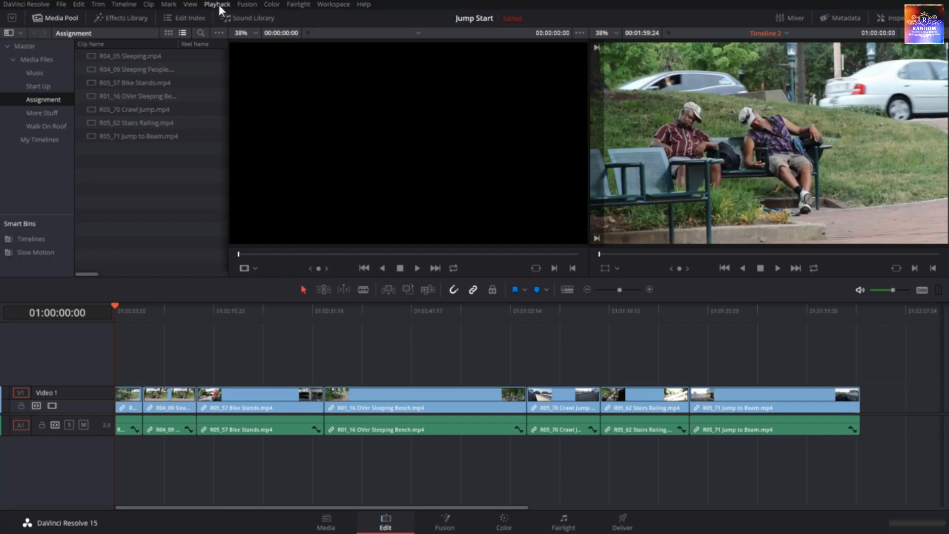
- Place the playhead at about 01:00:48:12 in the R01_16 clip and zoom the timeline in and out around it
left_click(195, 5)
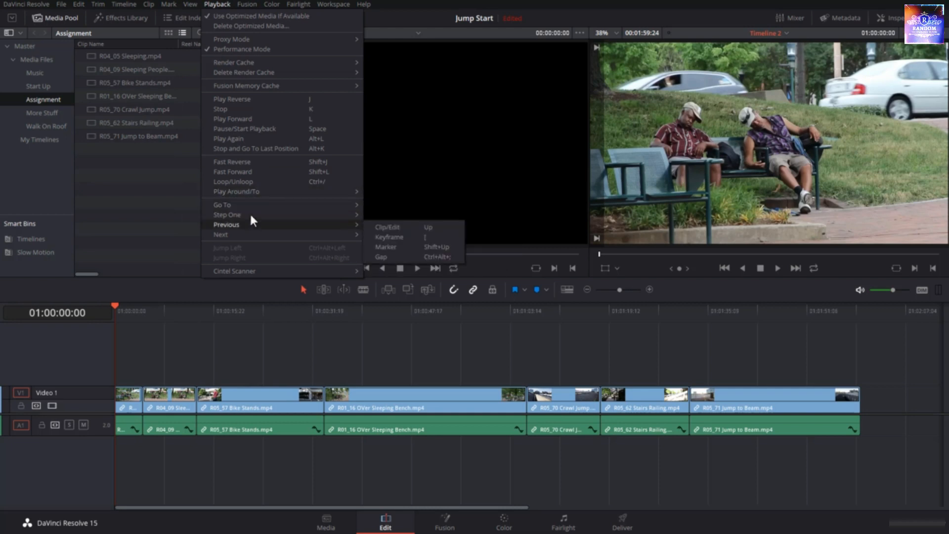
left_click(407, 357)
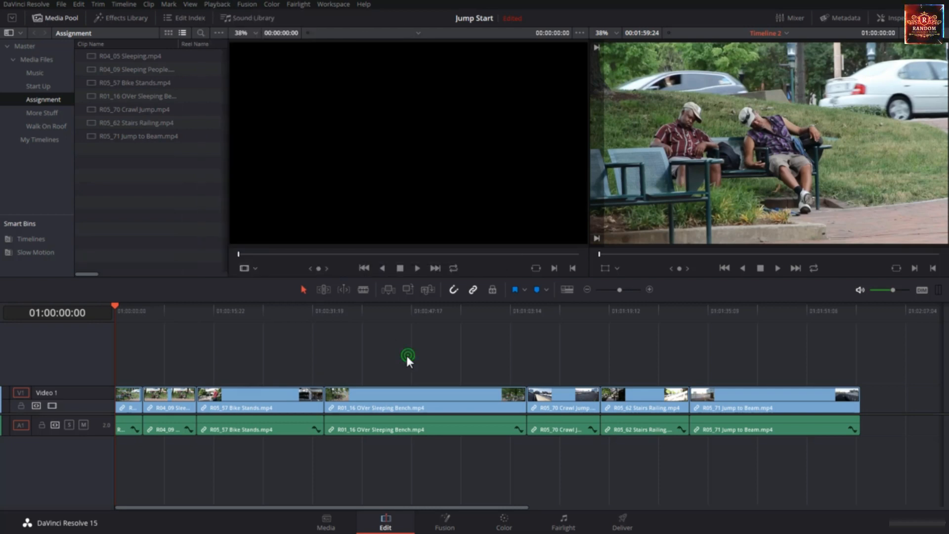
left_click(420, 312)
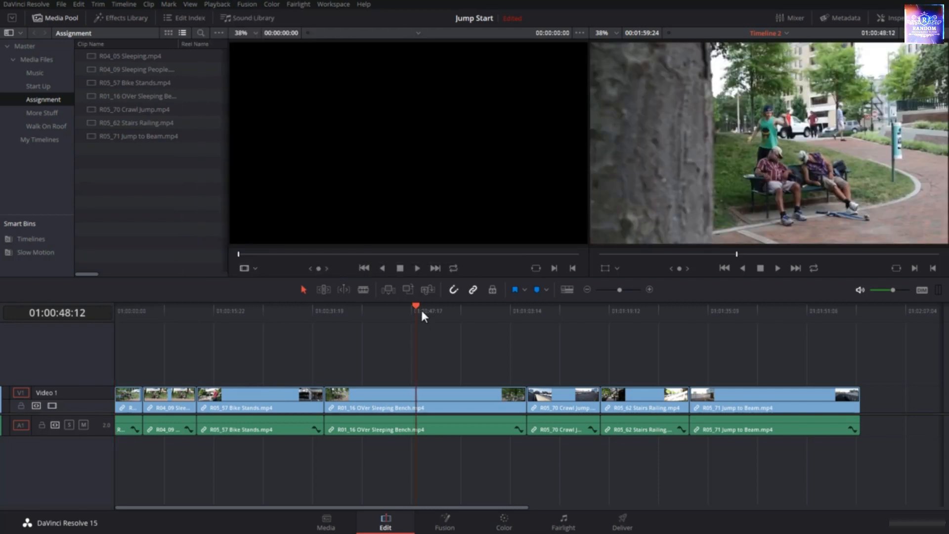
key("ctrl+equal")
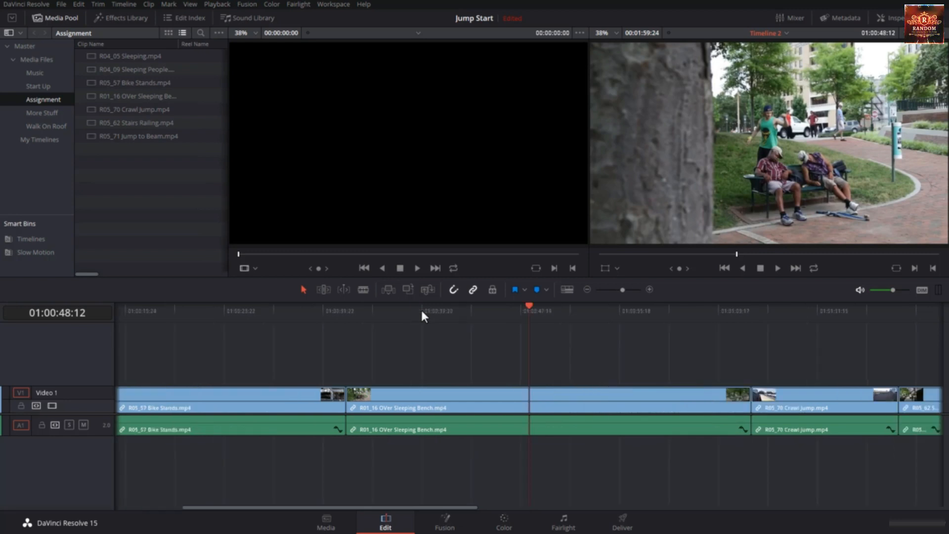
key("ctrl+equal")
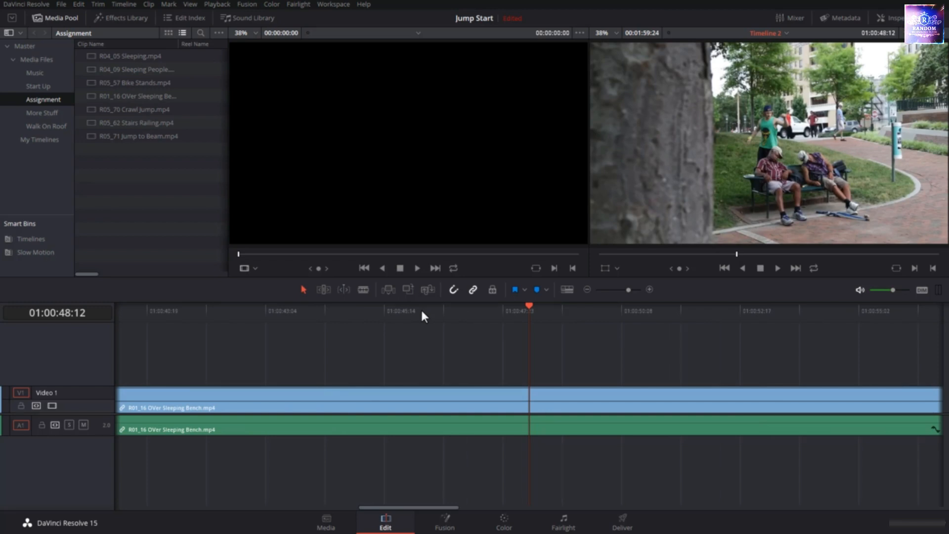
key("ctrl+minus")
key("ctrl+minus")
key("ctrl+minus")
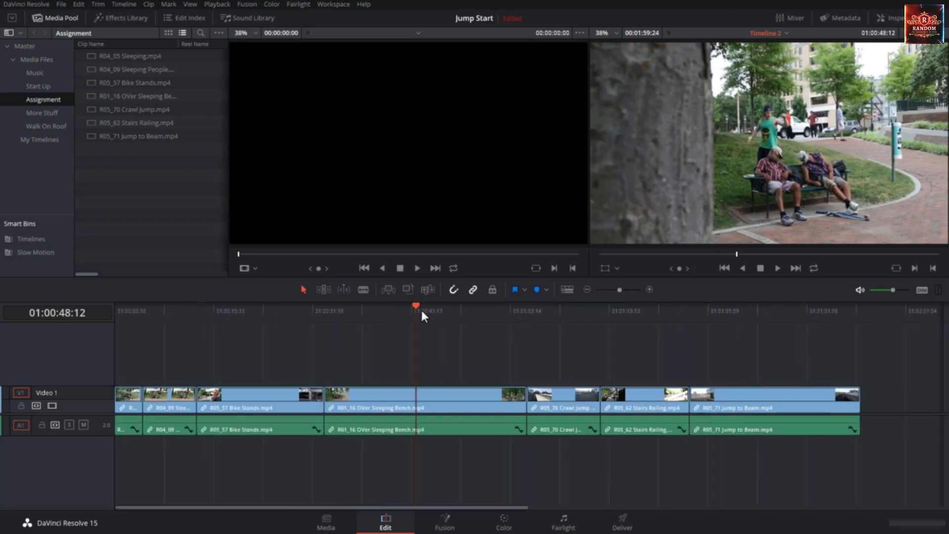
key("ctrl+equal")
key("ctrl+equal")
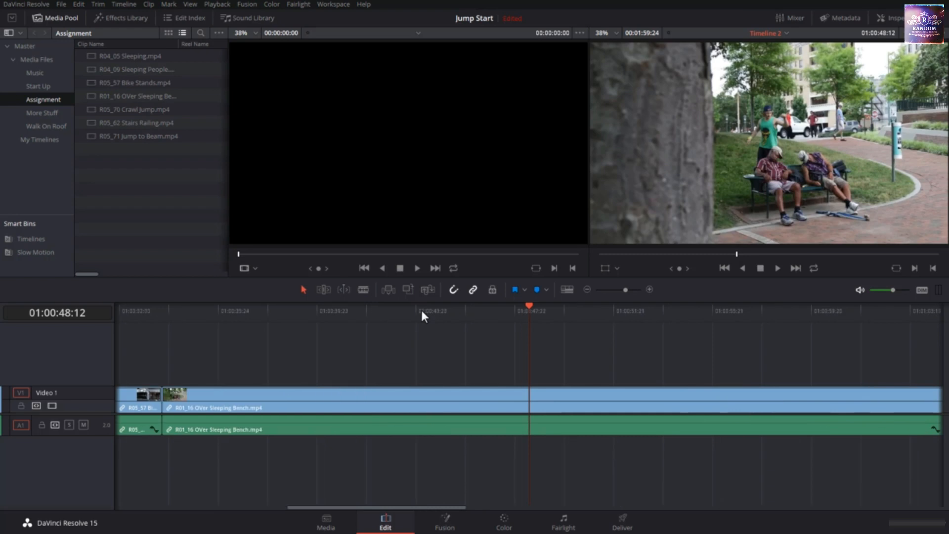
key("ctrl+minus")
key("ctrl+minus")
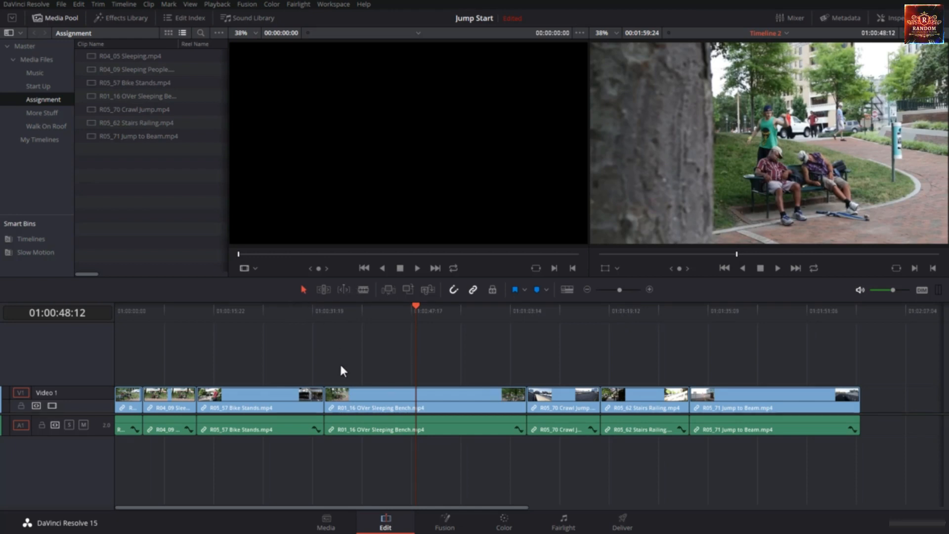
- Move the R01_16 OVer Sleeping Bench, R04_09 Sleeping People and R05_62 Stairs Railing clips up onto a second video track
left_click_drag(354, 399, 360, 378)
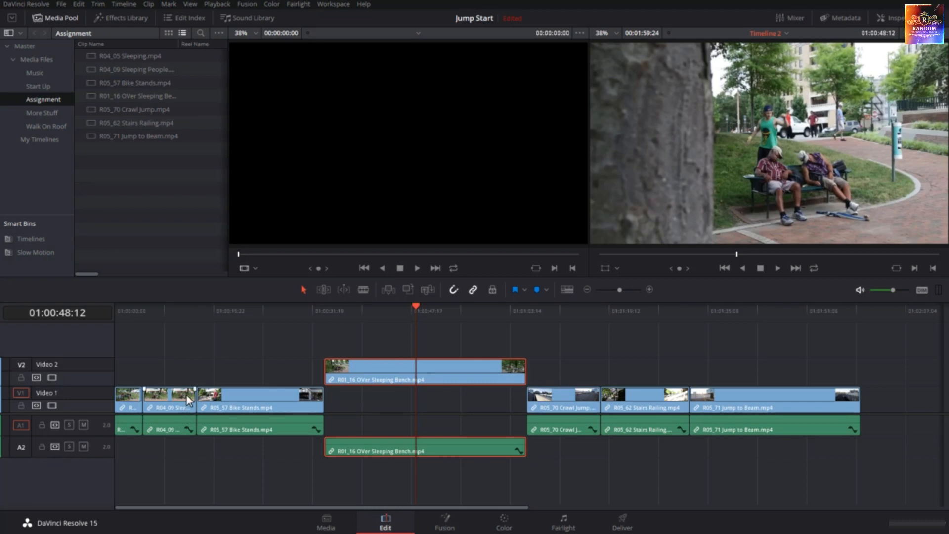
left_click_drag(188, 400, 181, 375)
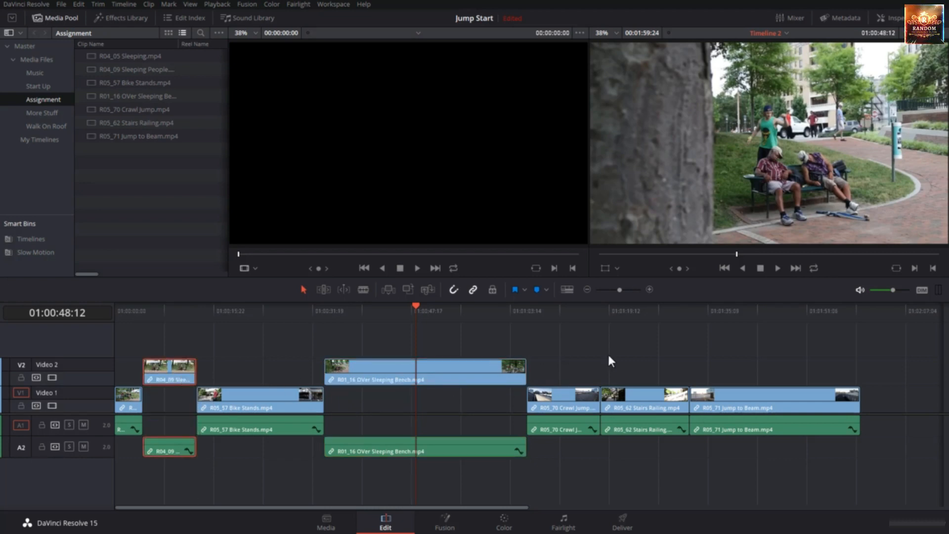
left_click_drag(643, 387, 639, 375)
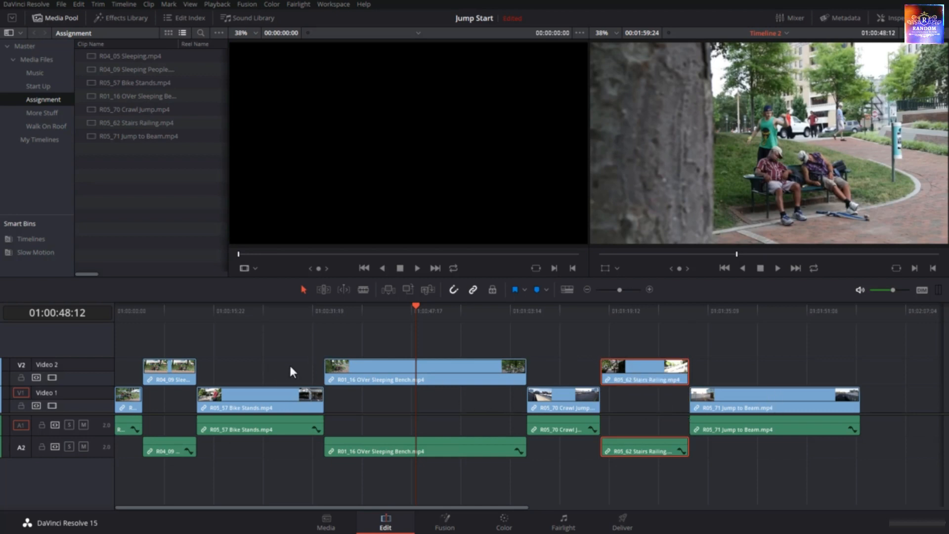
- Move R05_57 Bike Stands earlier to sit partly under R04_09, and R01_16 OVer Sleeping Bench earlier to overlap the end of R05_57
left_click_drag(283, 393, 263, 402)
left_click_drag(352, 376, 314, 376)
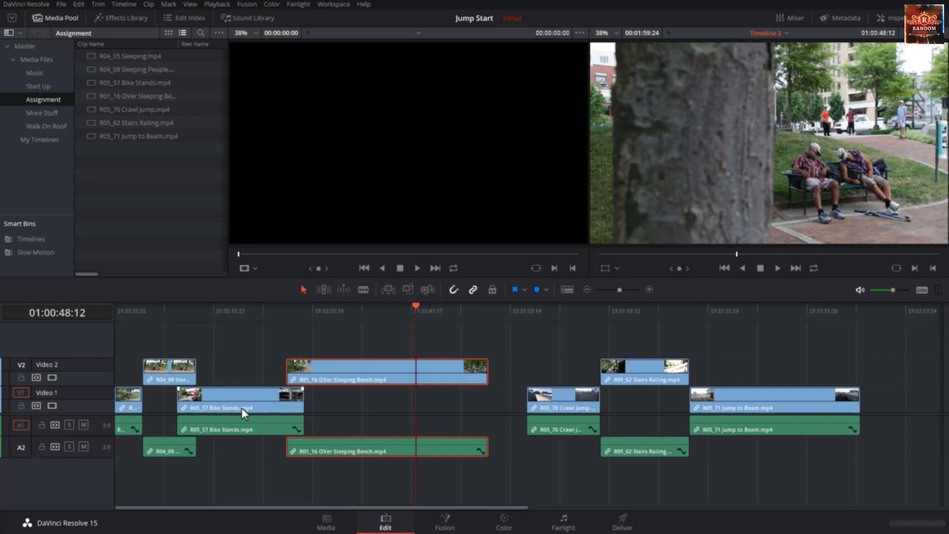
mouse_move(334, 375)
left_mouse_down()
mouse_move(306, 380)
mouse_move(340, 377)
left_mouse_up()
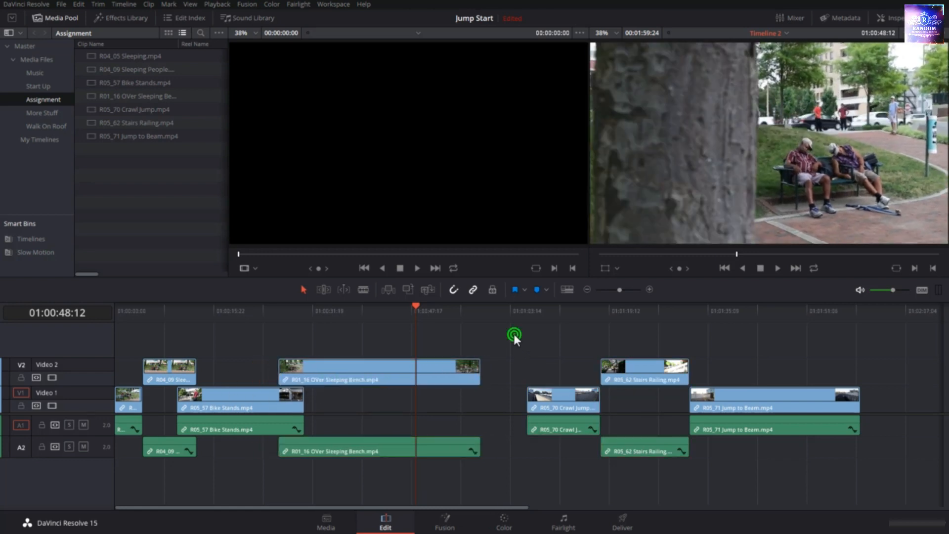
- Move the R05_70 Crawl Jump, R05_62 Stairs Railing and R05_71 Jump to Beam clips together earlier, overlapping R01_16's end, and fit the timeline
left_click_drag(515, 334, 616, 476)
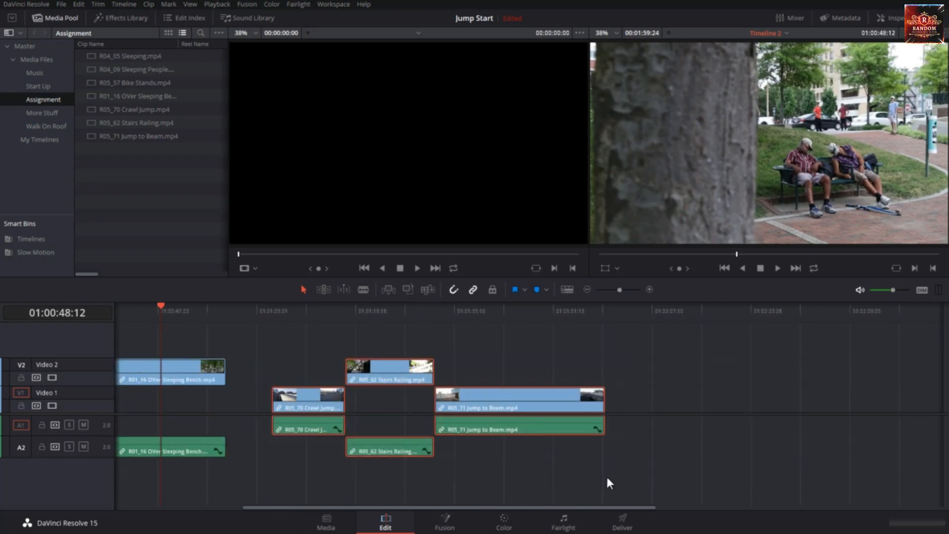
left_click_drag(532, 396, 462, 397)
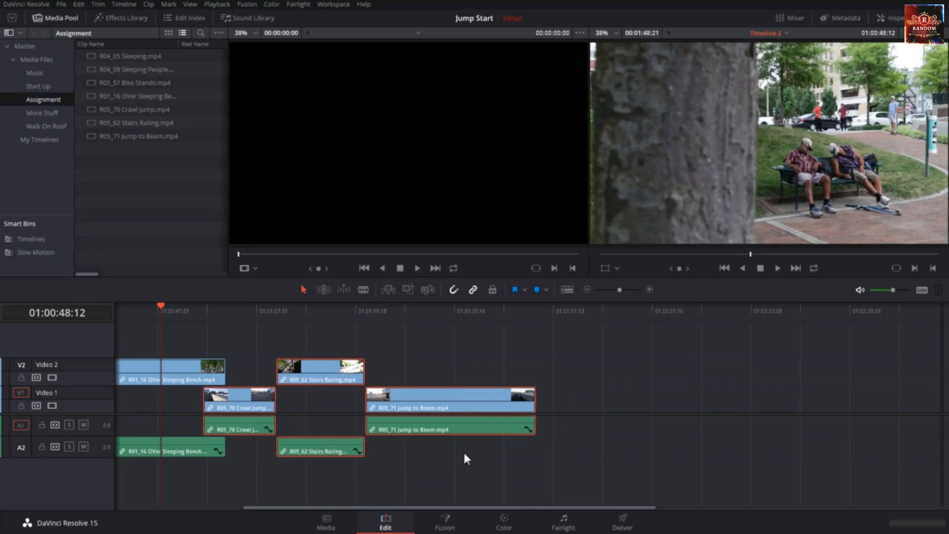
key("shift+z")
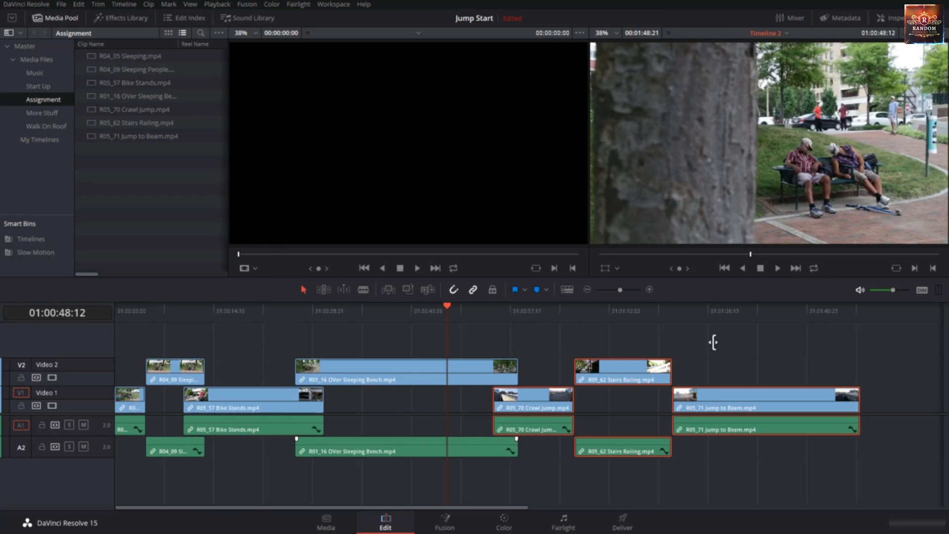
- Place the playhead at two points mid-timeline, and send it to the start and the end of the timeline
left_click(554, 310)
left_click(413, 329)
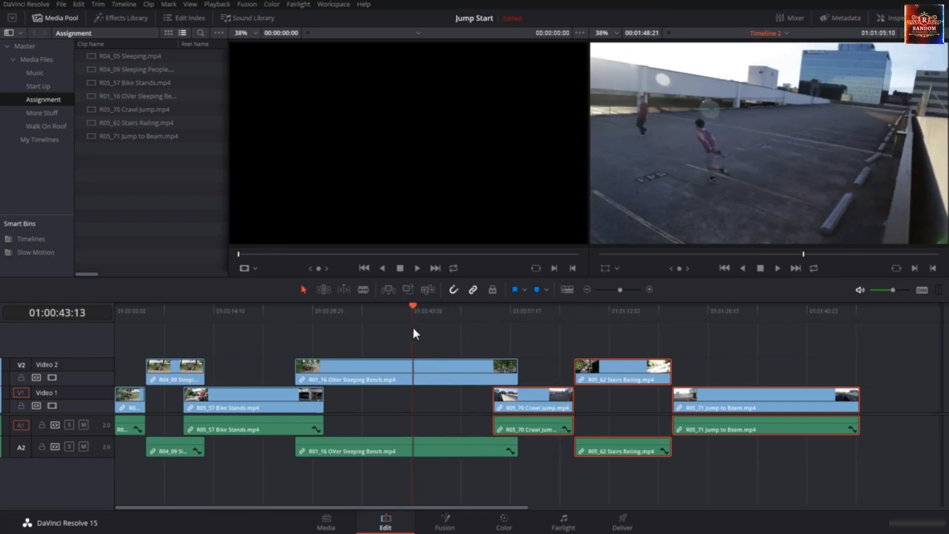
key("Home")
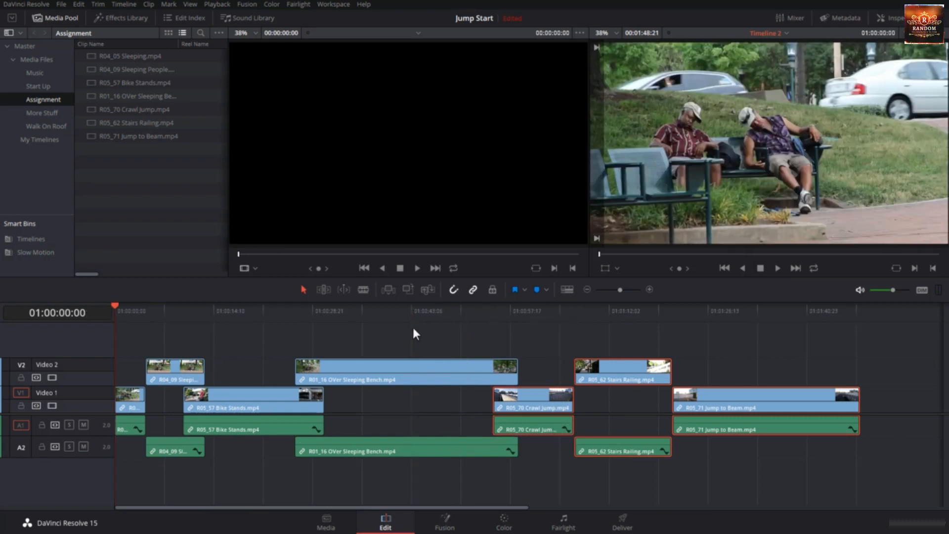
key("End")
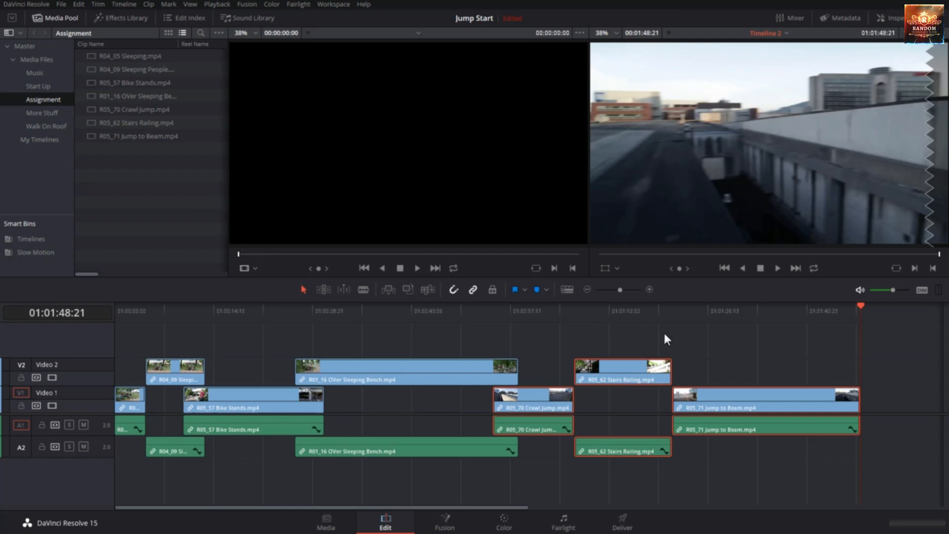
- Select the start edge and the end edge of the R05_62 Stairs Railing clip in turn, and clear the selection
left_click(712, 348)
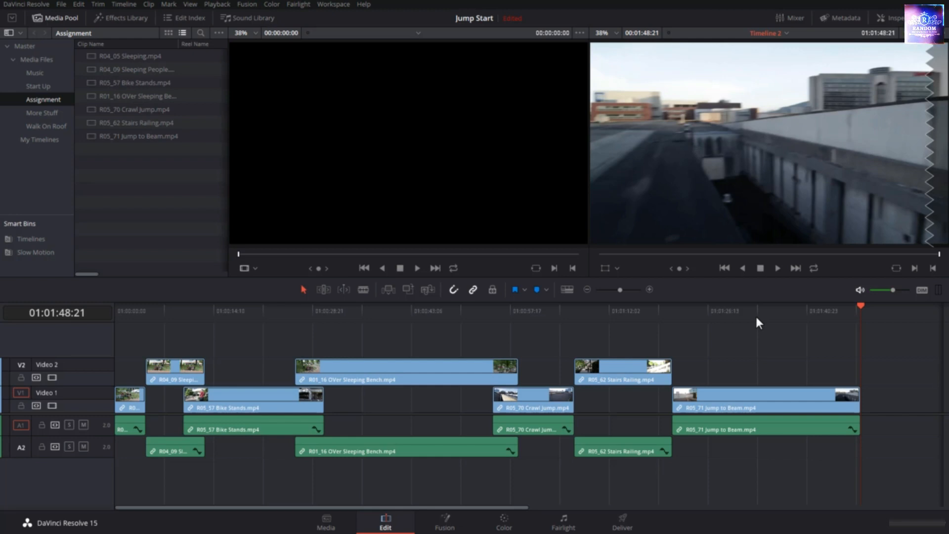
left_click(577, 381)
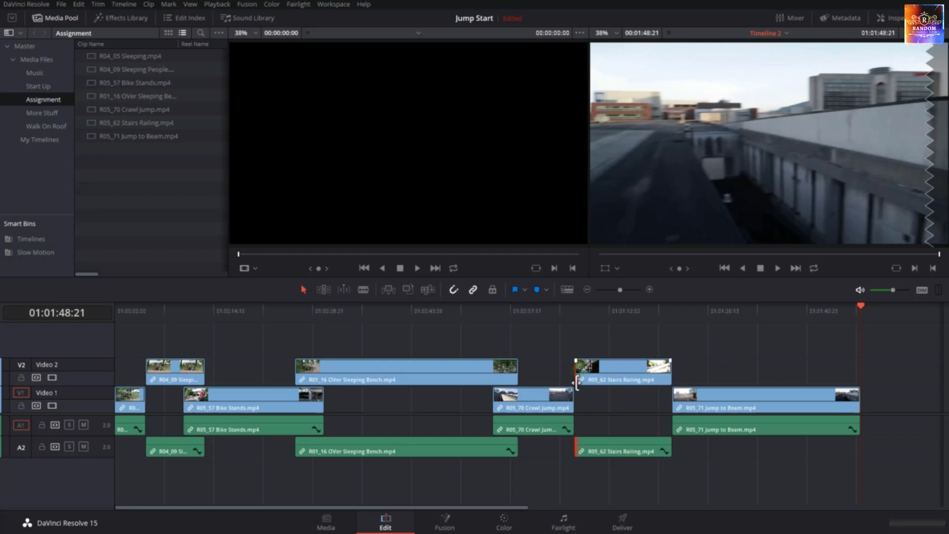
left_click(668, 369)
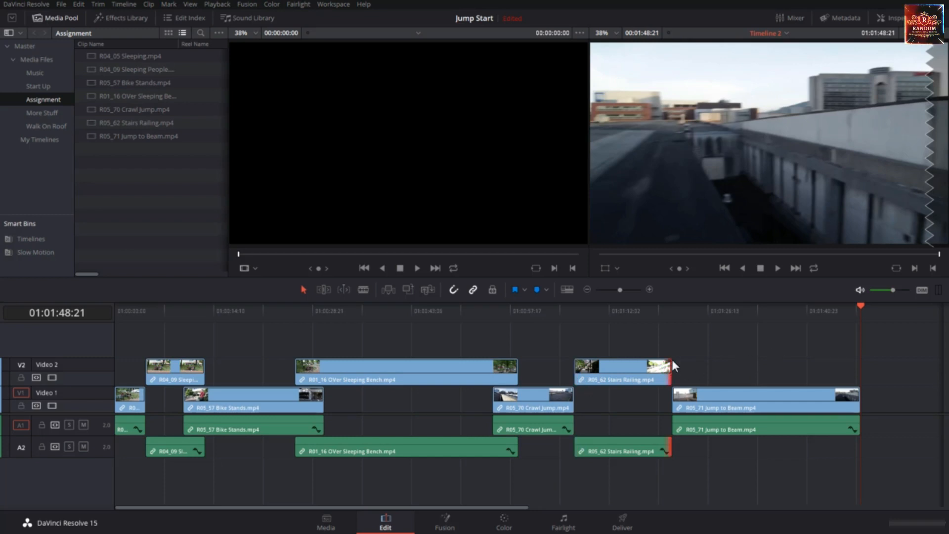
left_click(806, 344)
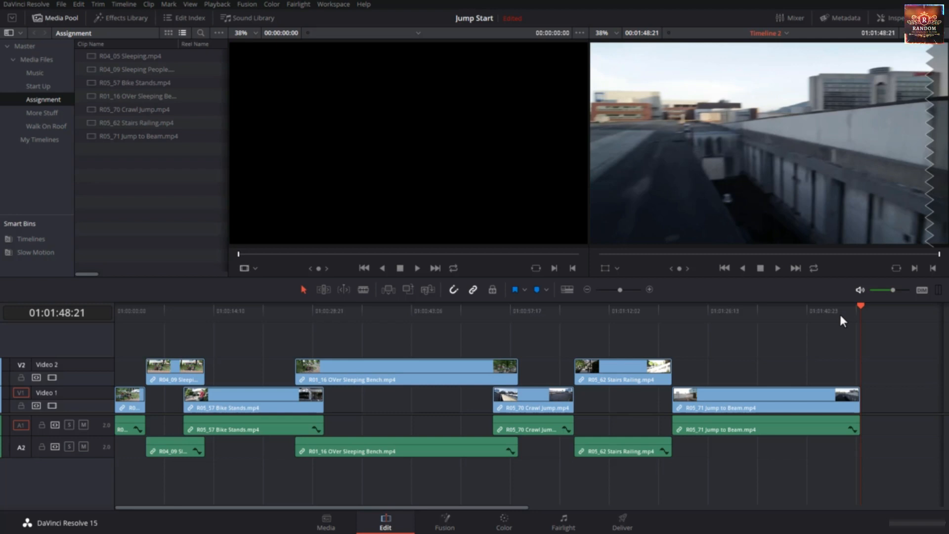
- Shift the R05_71 Jump to Beam clip earlier so its start overlaps the end of R05_62, and jump the playhead to the timeline's end
key("Up")
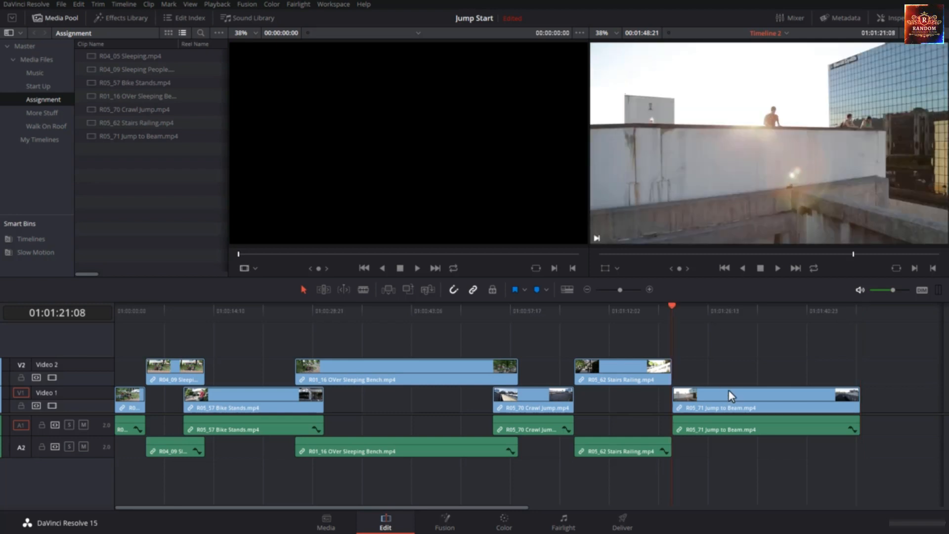
left_click_drag(731, 399, 711, 400)
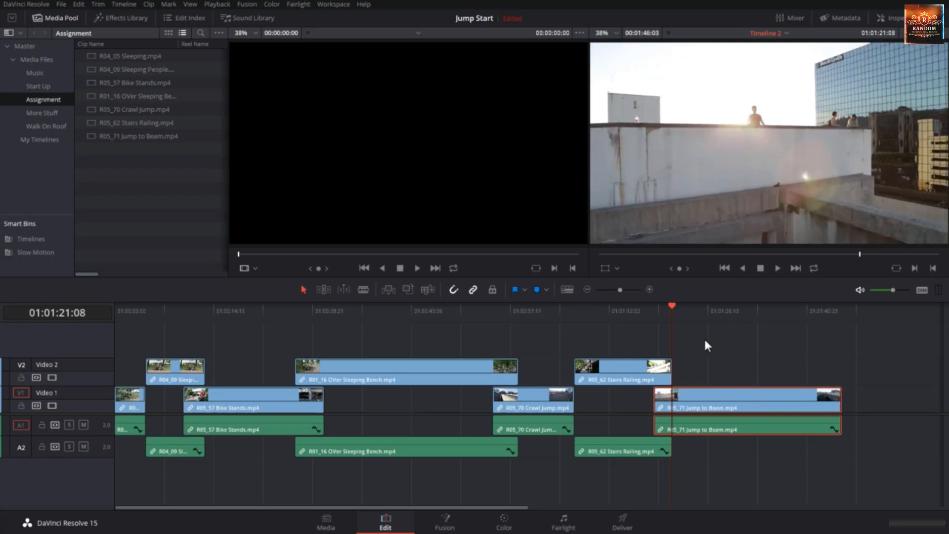
key("Down")
left_click(706, 343)
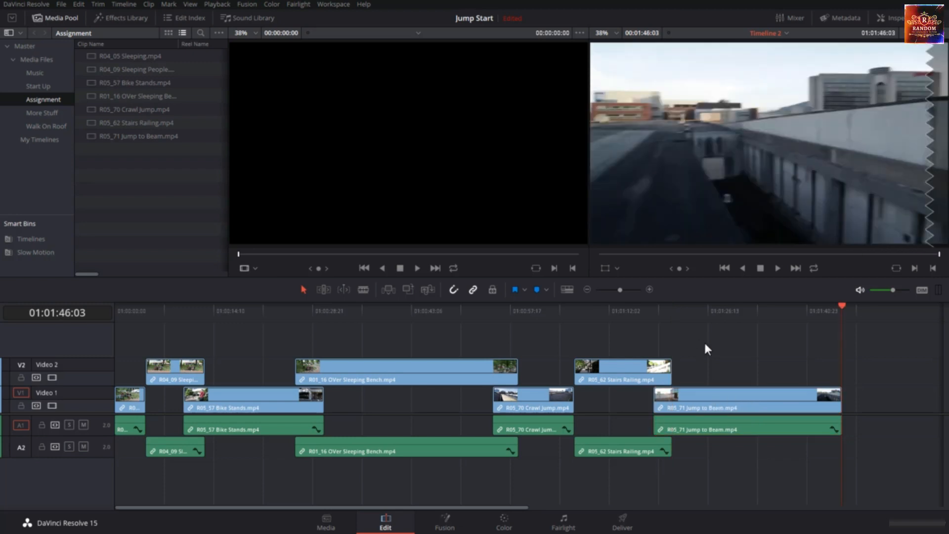
- Step the playhead back edit by edit from the end of the timeline to the end of the R04_09 clip
key("Up")
key("Up")
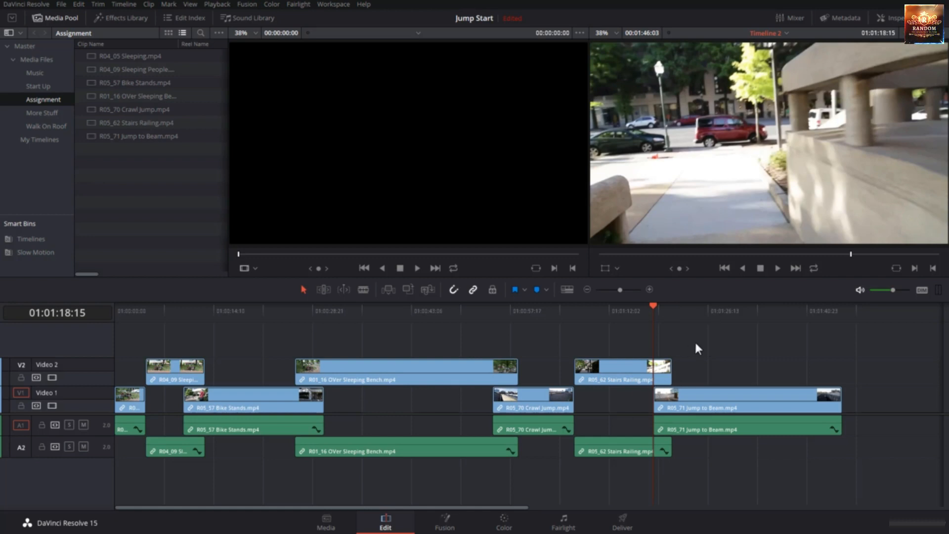
key("Up")
key("Up")
key("Up")
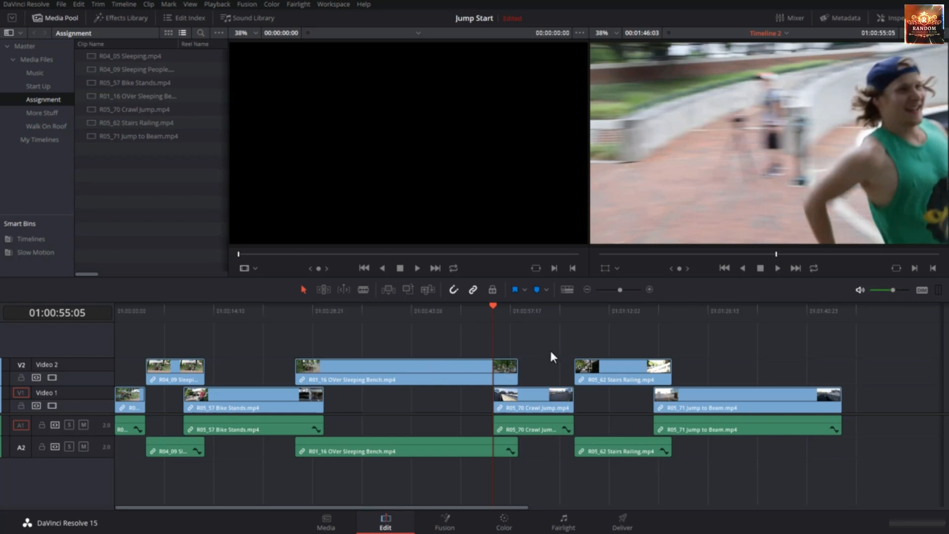
key("Up")
key("Up")
key("ctrl+backslash")
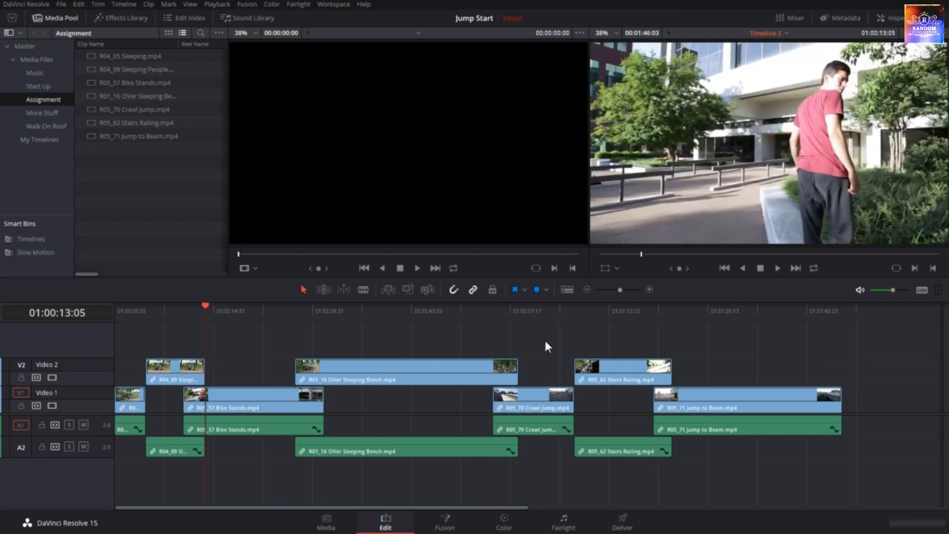
key("ctrl+z")
- Step the playhead forward through the edit points to the start of R05_62, and back to the start of R01_16
key("Down")
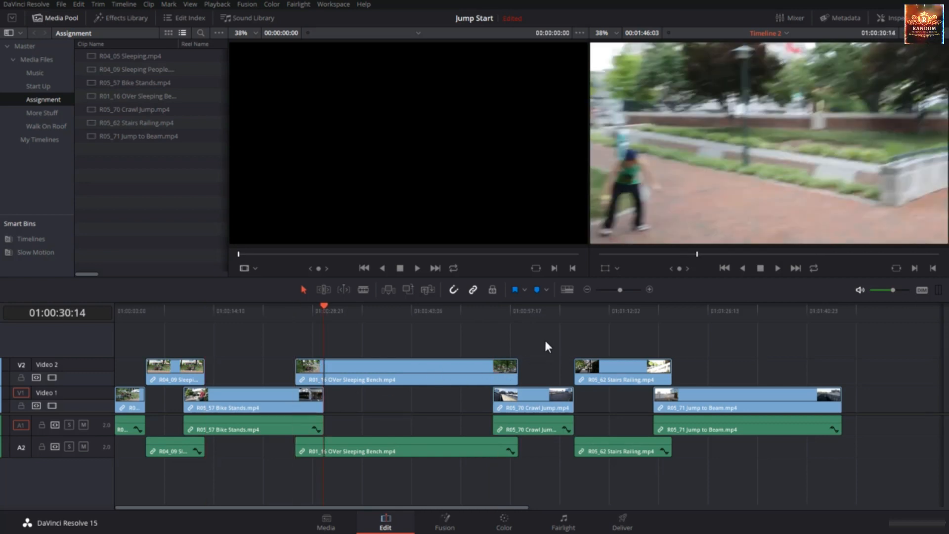
key("Down")
key("Down")
key("Down")
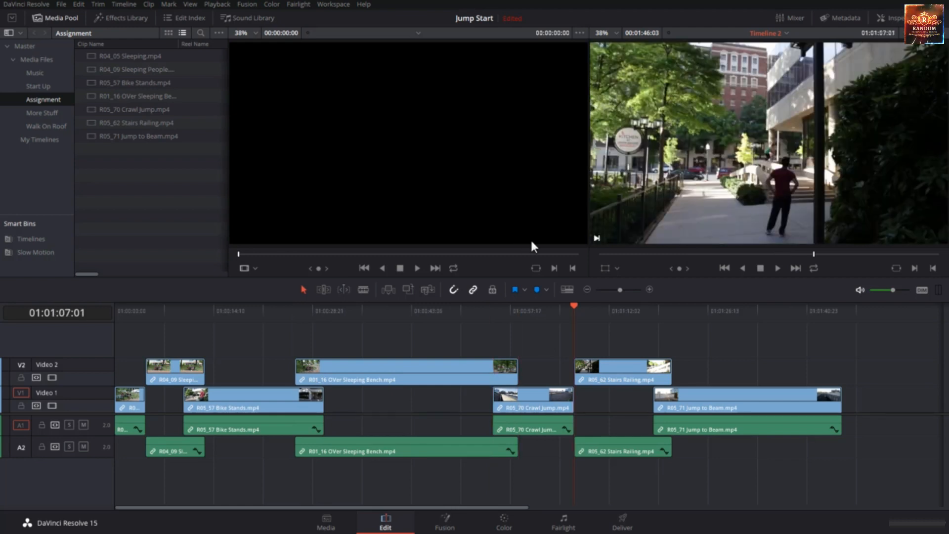
key("Up")
key("Up")
key("Up")
key("Up")
key("ctrl+b")
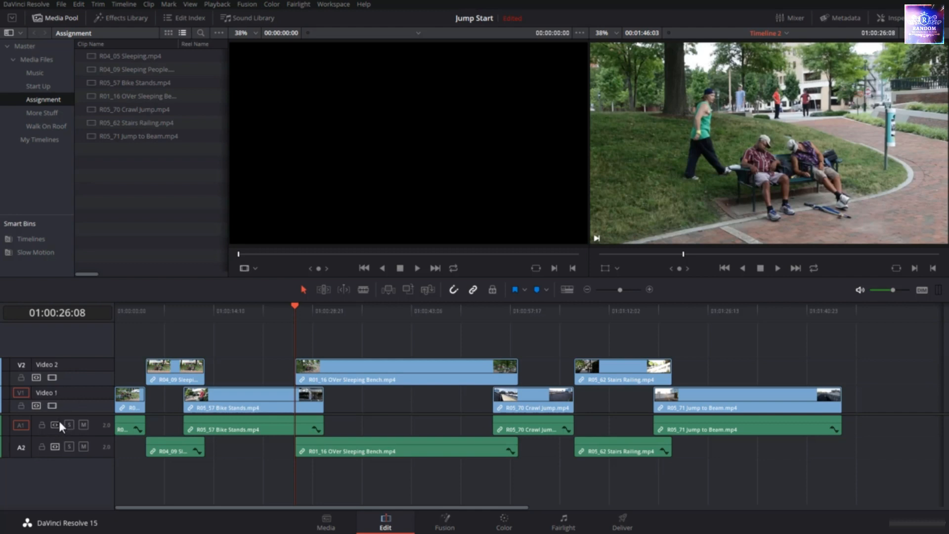
- Temporarily turn off auto track selection for Video 2 and Audio 2 while stepping the playhead forward to the start of R05_71 Jump to Beam
key("ctrl+z")
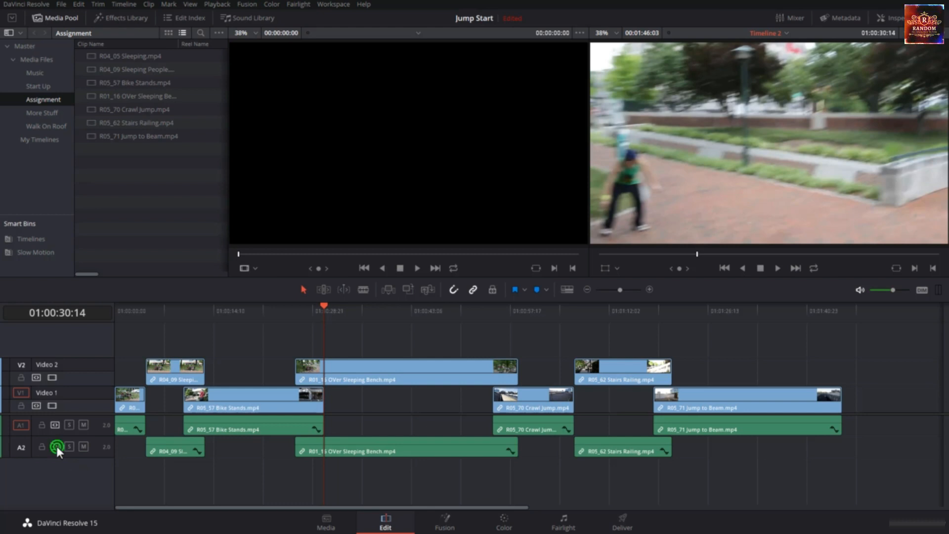
left_click(36, 377)
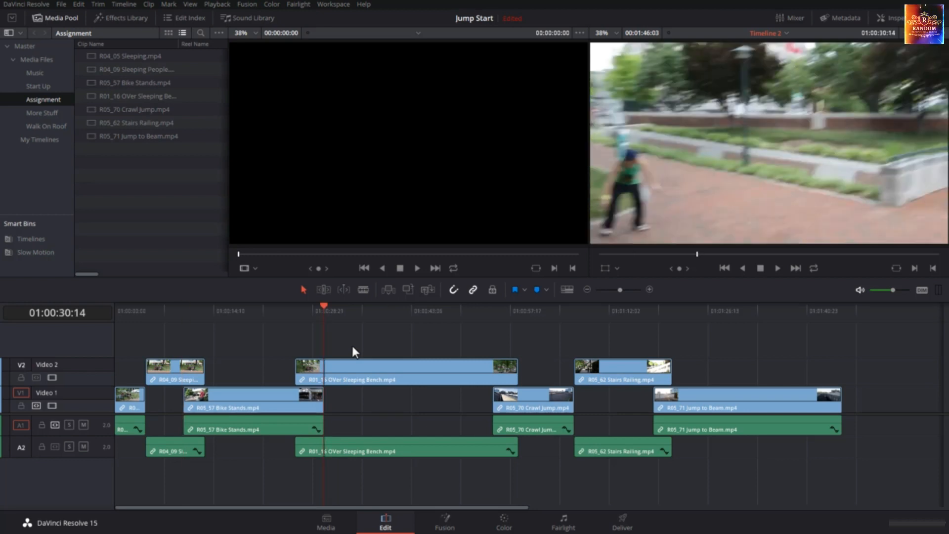
key("Down")
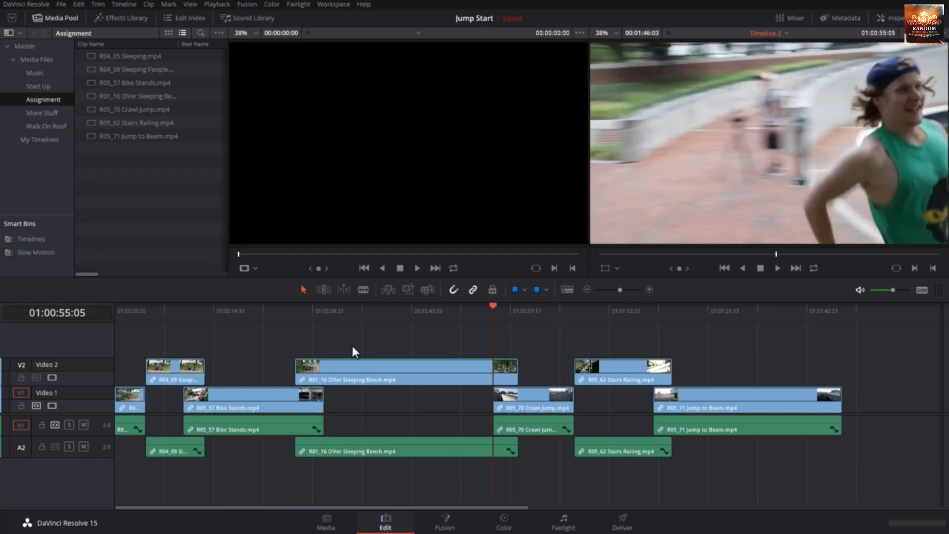
key("Down")
key("Down")
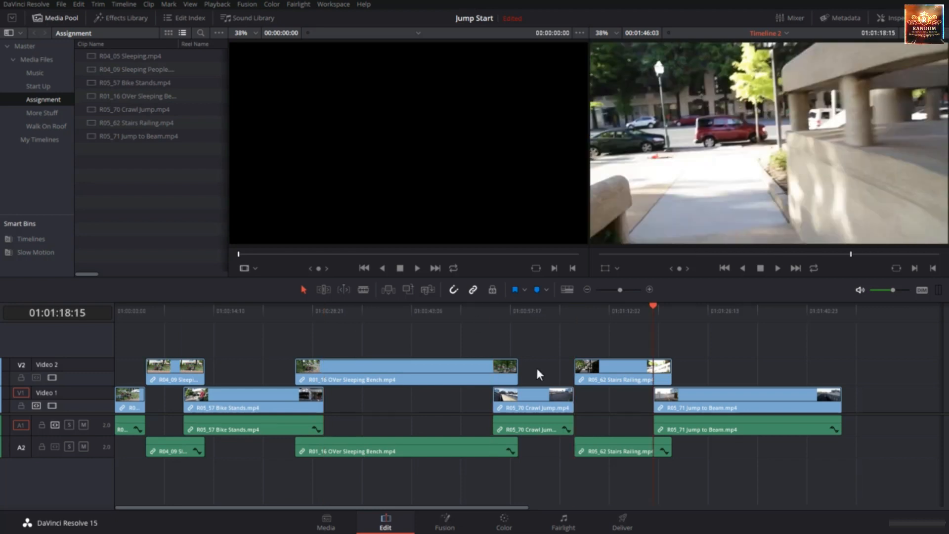
left_click(55, 425)
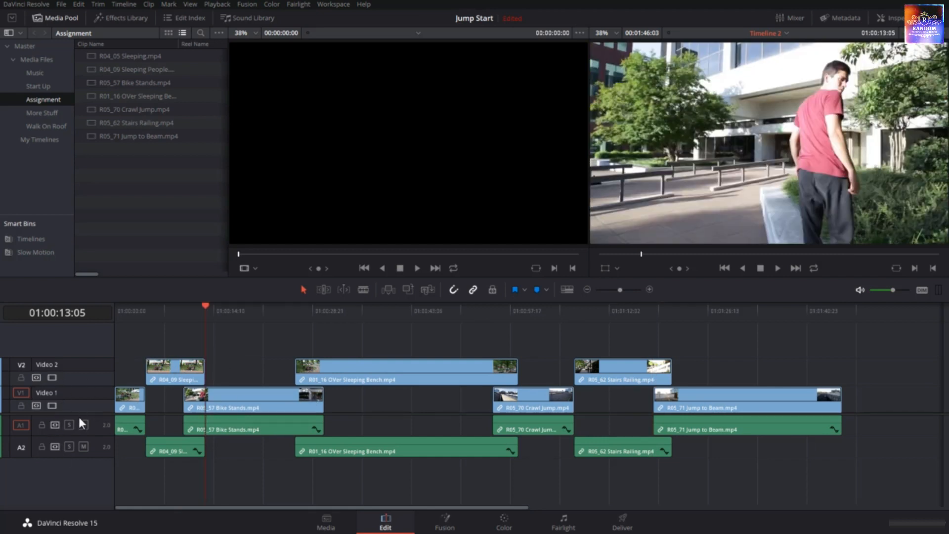
- Lower the divider between the video and audio tracks slightly, and enlarge the heights of the video tracks and the audio tracks
mouse_move(79, 415)
left_mouse_down()
mouse_move(77, 367)
mouse_move(85, 462)
mouse_move(91, 398)
mouse_move(93, 435)
mouse_move(93, 410)
mouse_move(93, 420)
left_mouse_up()
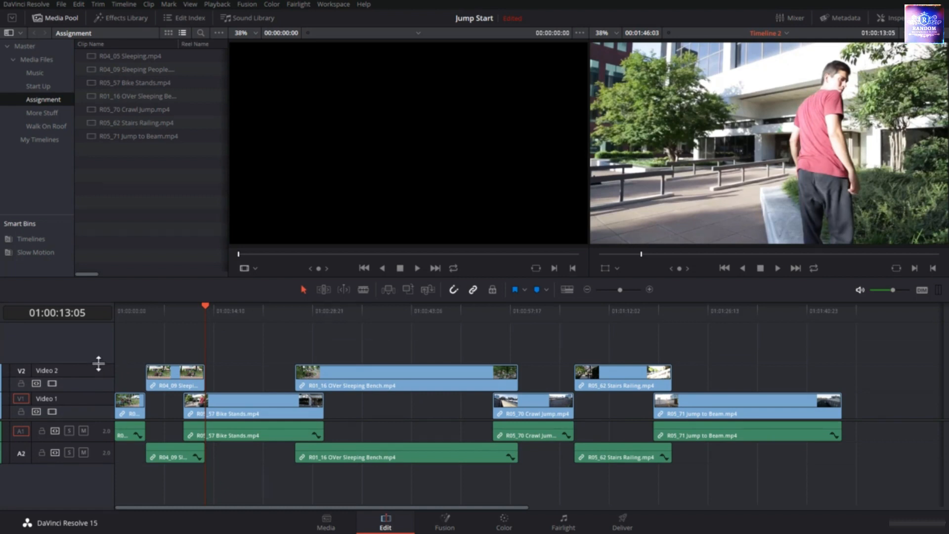
left_click_drag(98, 363, 94, 292)
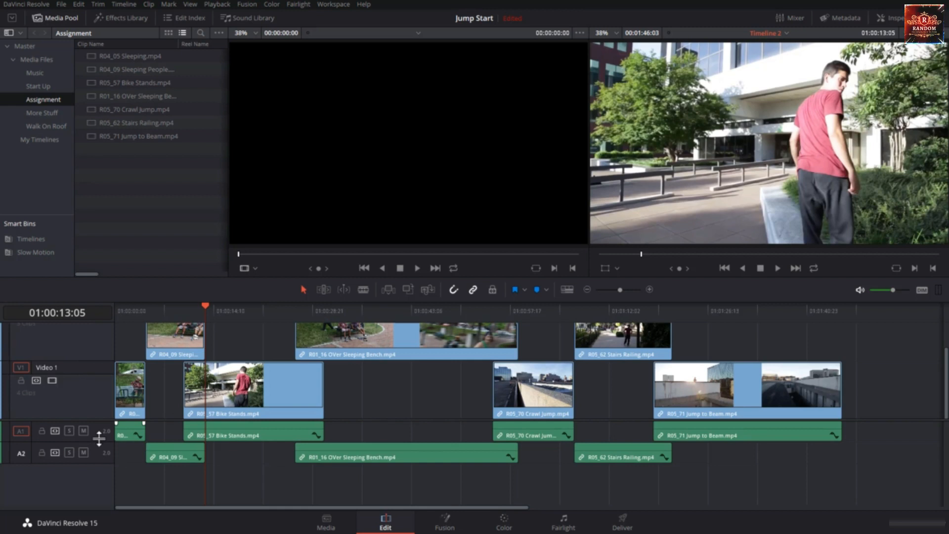
left_click_drag(99, 441, 99, 515)
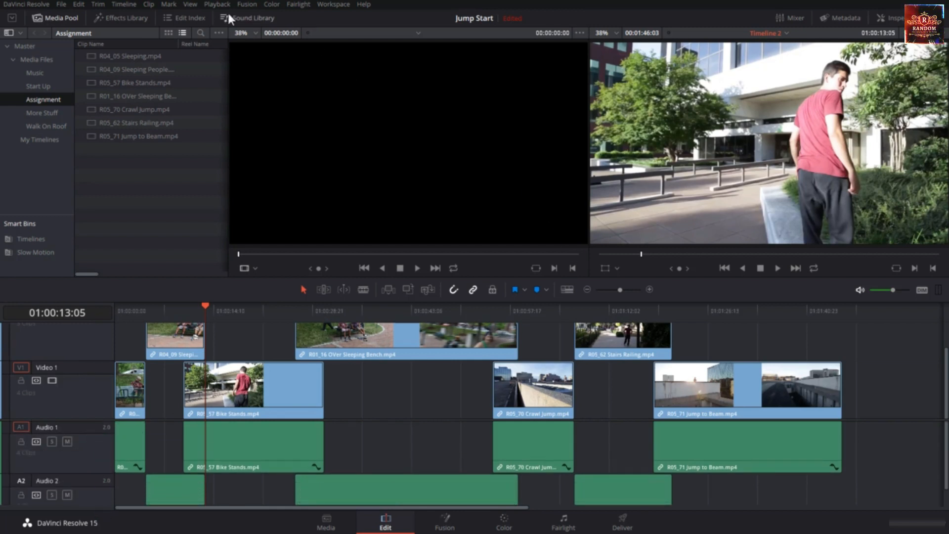
- Check the Enable 2D Timeline Scroll view option, and scroll the video tracks and the audio tracks vertically
left_click(191, 4)
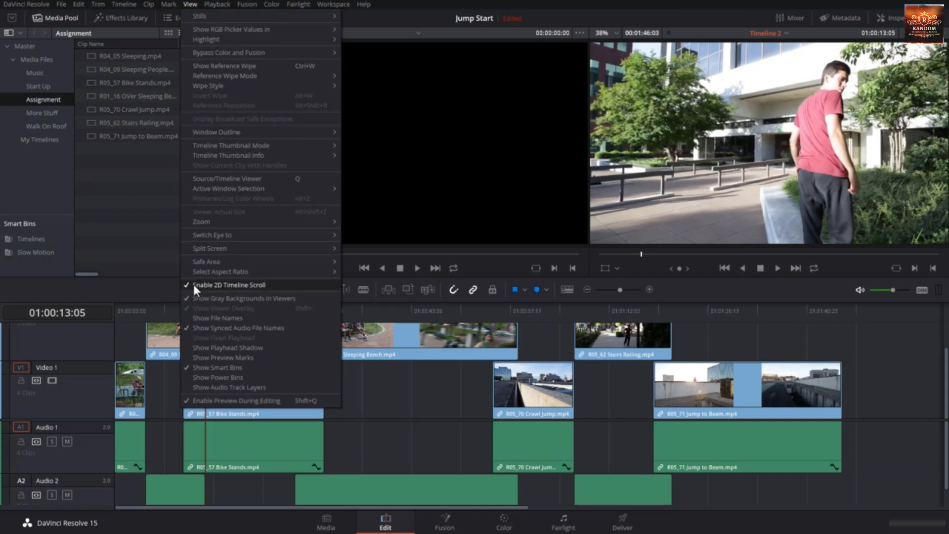
left_click(416, 391)
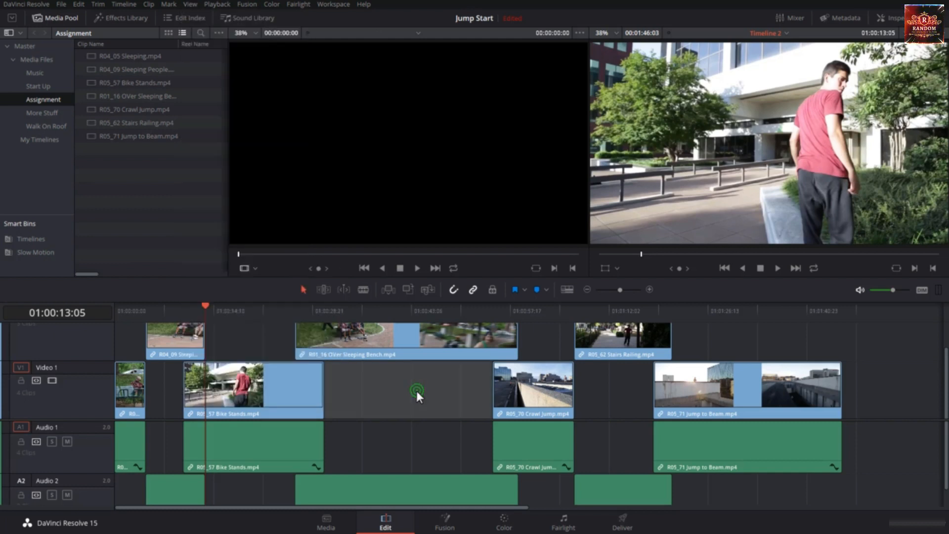
left_click(884, 385)
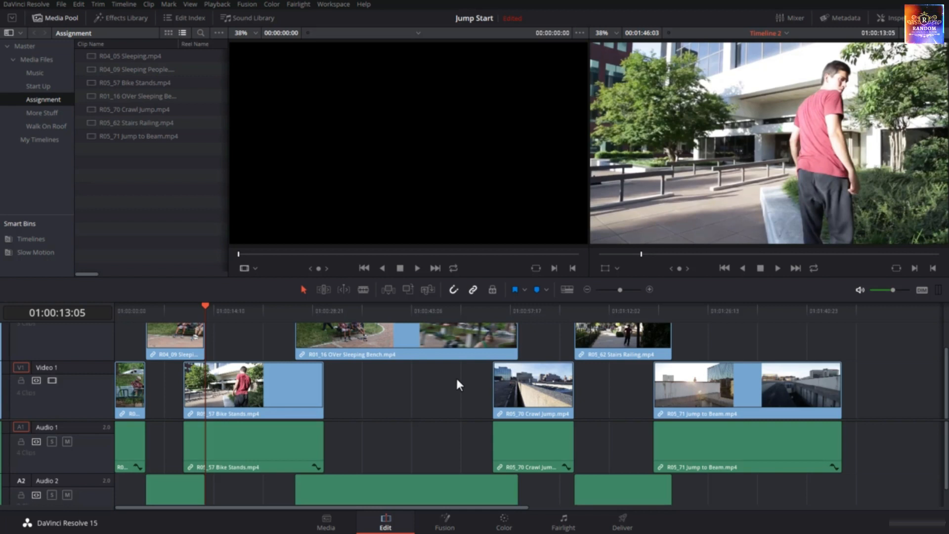
scroll(447, 383, "up", 3)
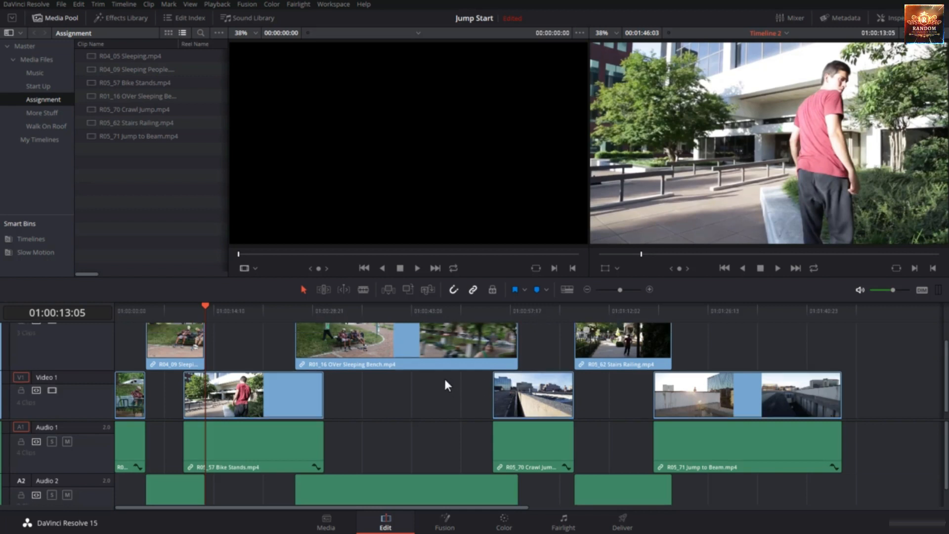
scroll(444, 379, "down", 2)
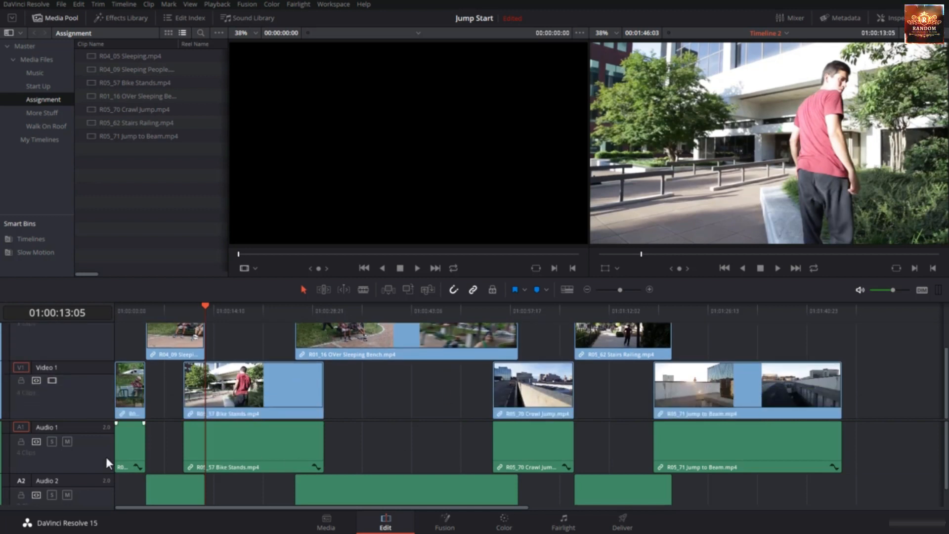
scroll(388, 445, "down", 1)
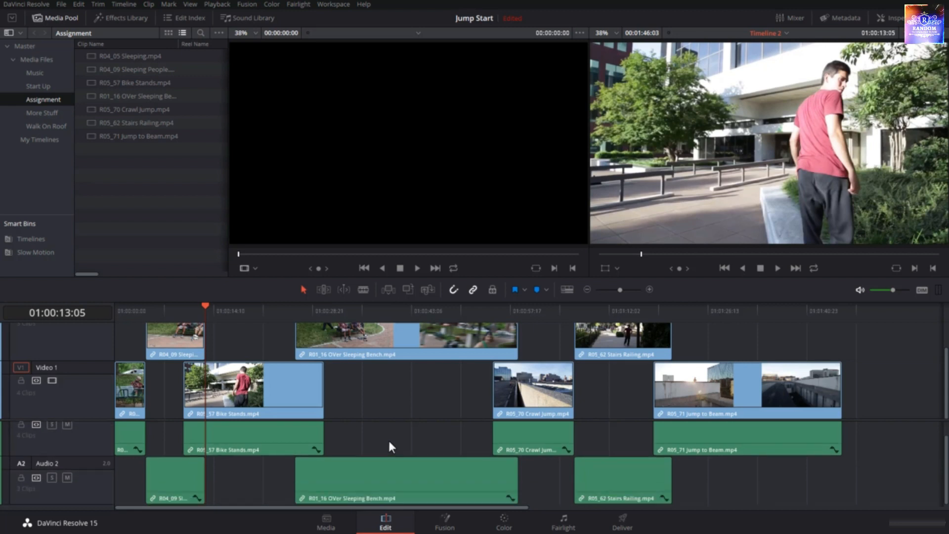
- Uncheck the Enable 2D Timeline Scroll view option, and scroll Timeline 2 horizontally forward and back to its start
scroll(388, 443, "up", 1)
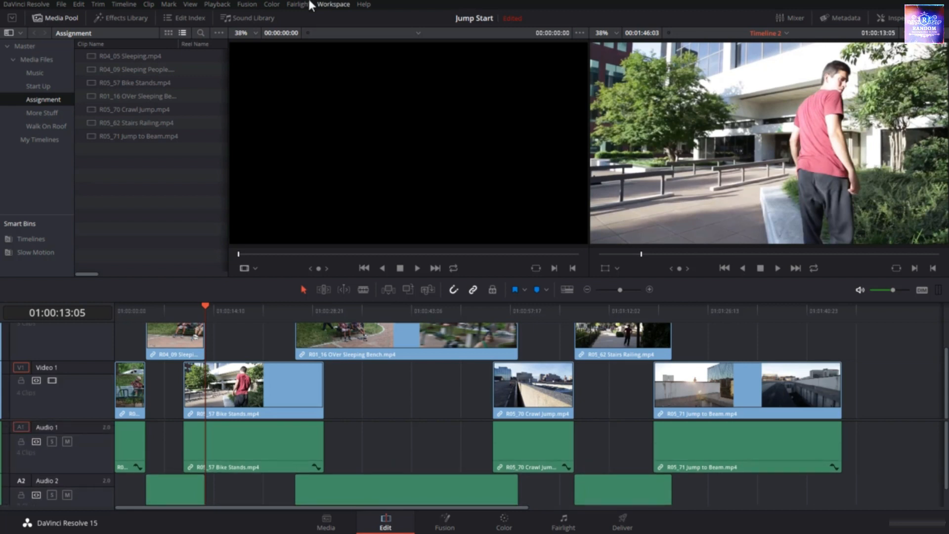
left_click(190, 4)
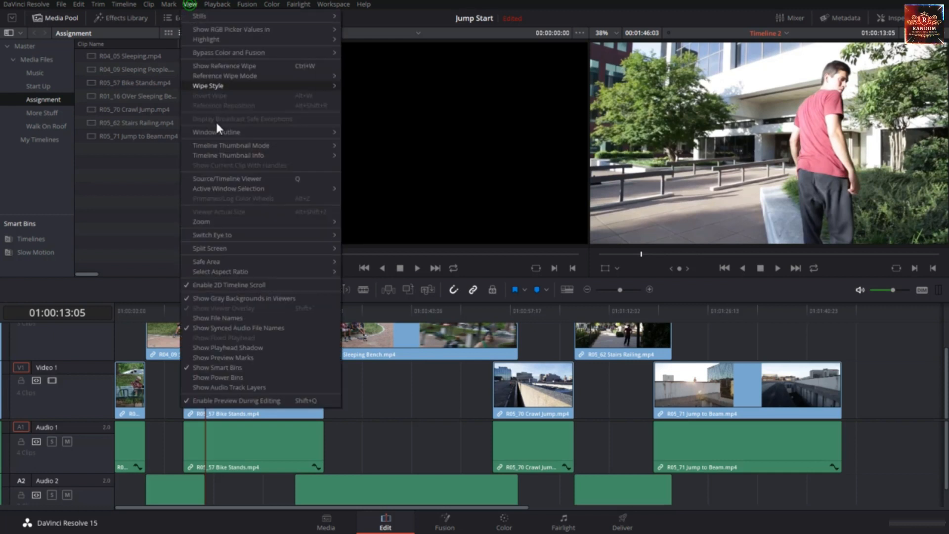
left_click(191, 286)
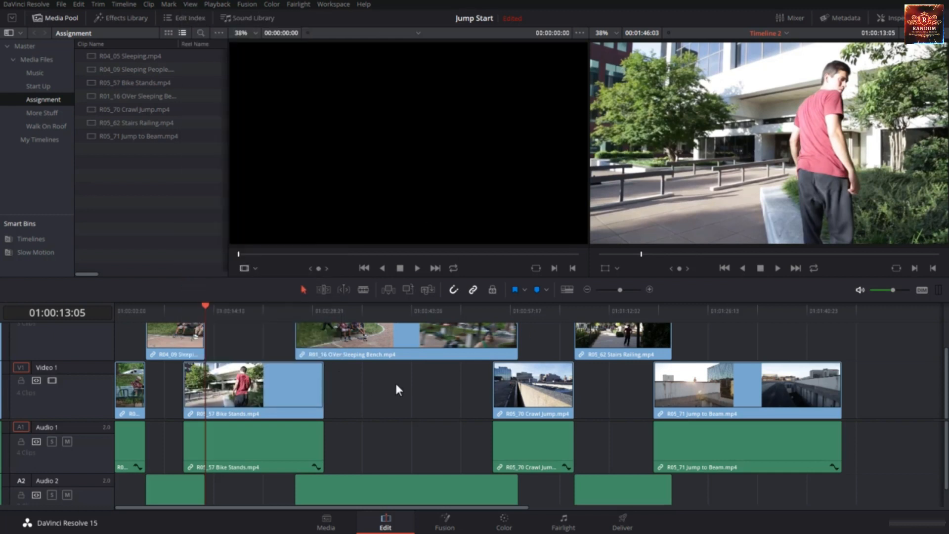
scroll(397, 389, "right", 5)
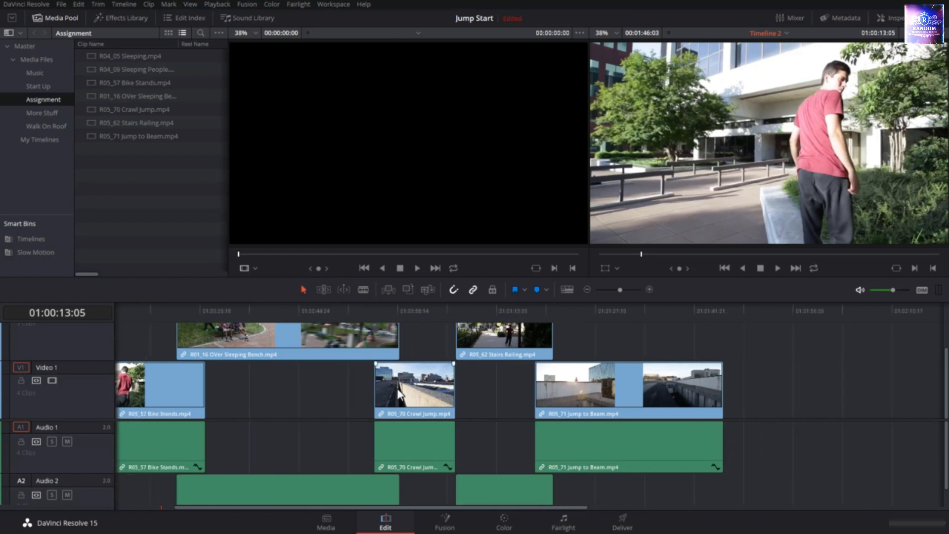
scroll(398, 390, "right", 4)
scroll(400, 391, "left", 9)
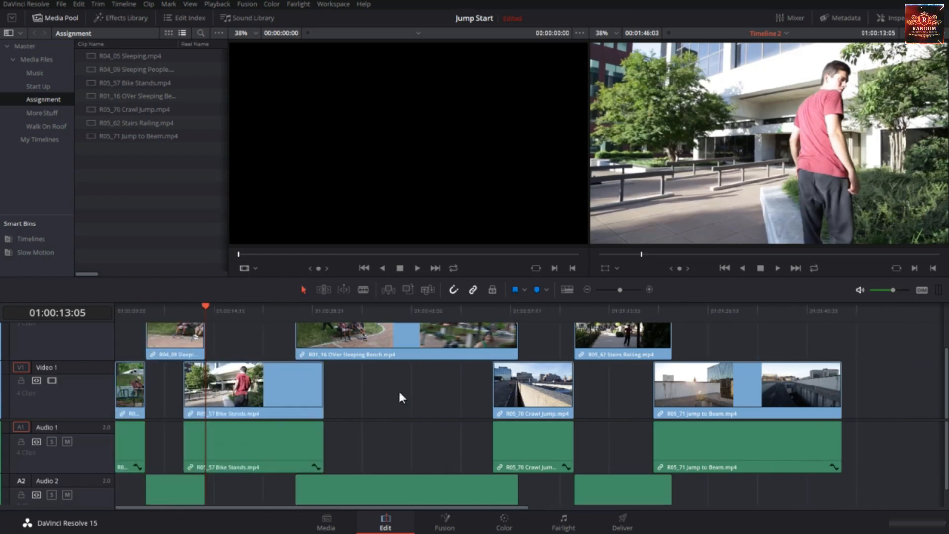
scroll(399, 391, "right", 4)
scroll(400, 392, "left", 4)
- Scroll the video tracks vertically between Video 2 and Video 1 several times
scroll(399, 391, "up", 3)
scroll(401, 396, "down", 3)
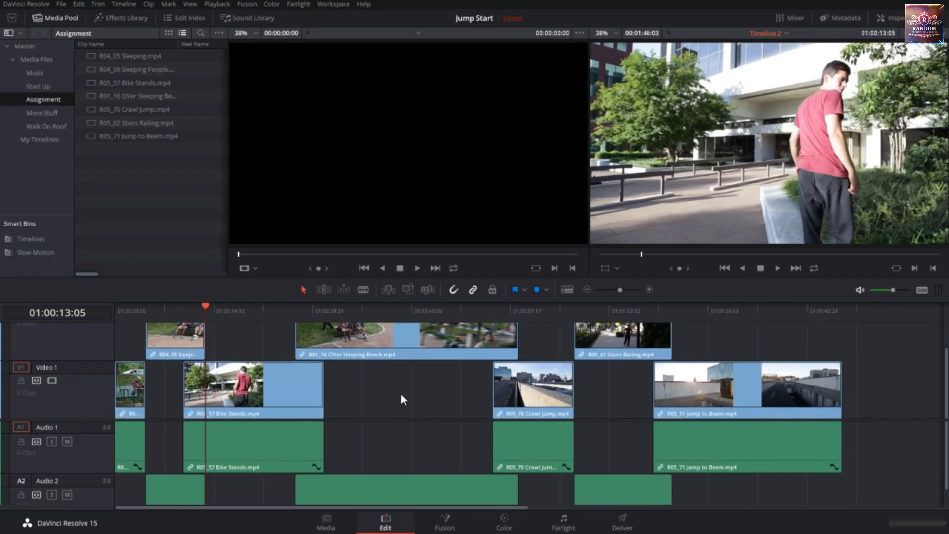
scroll(400, 393, "up", 3)
scroll(401, 396, "down", 3)
scroll(400, 393, "up", 3)
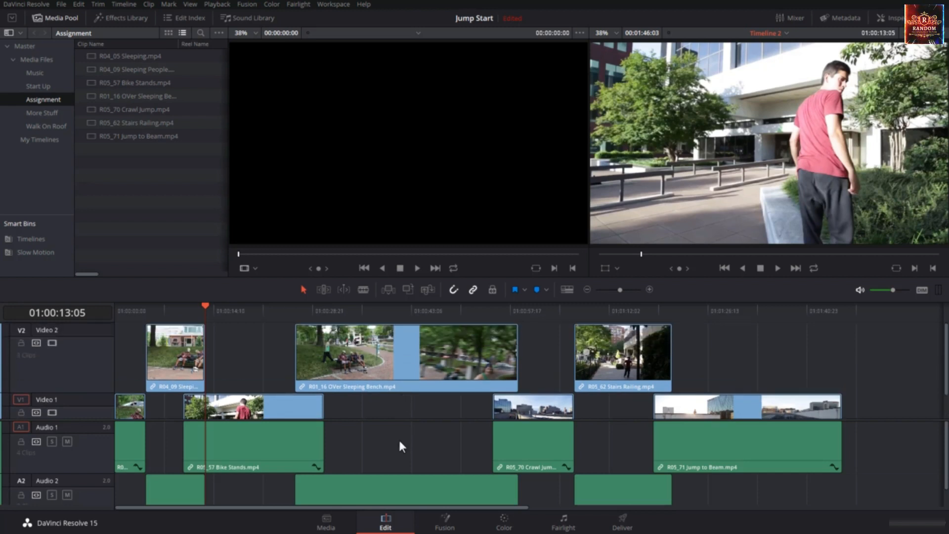
scroll(398, 438, "down", 2)
scroll(399, 438, "up", 2)
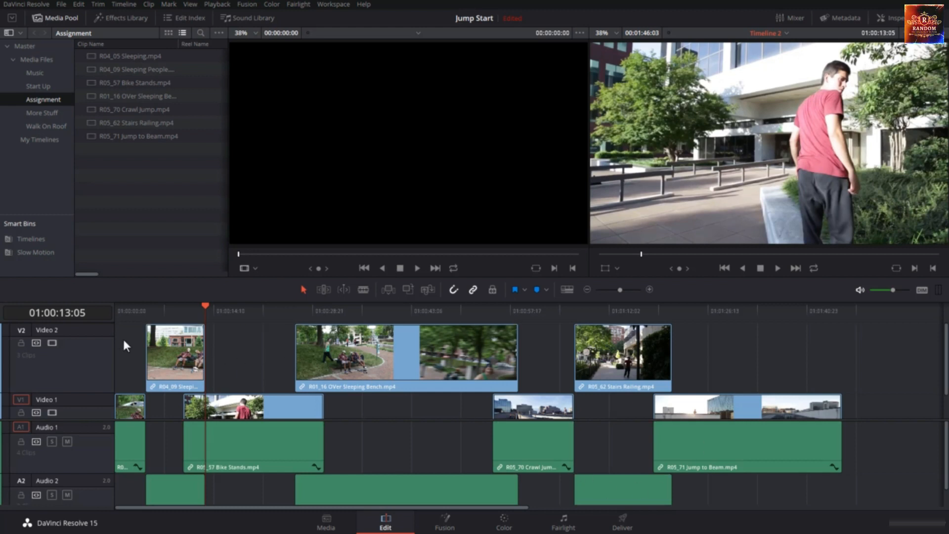
scroll(370, 372, "down", 2)
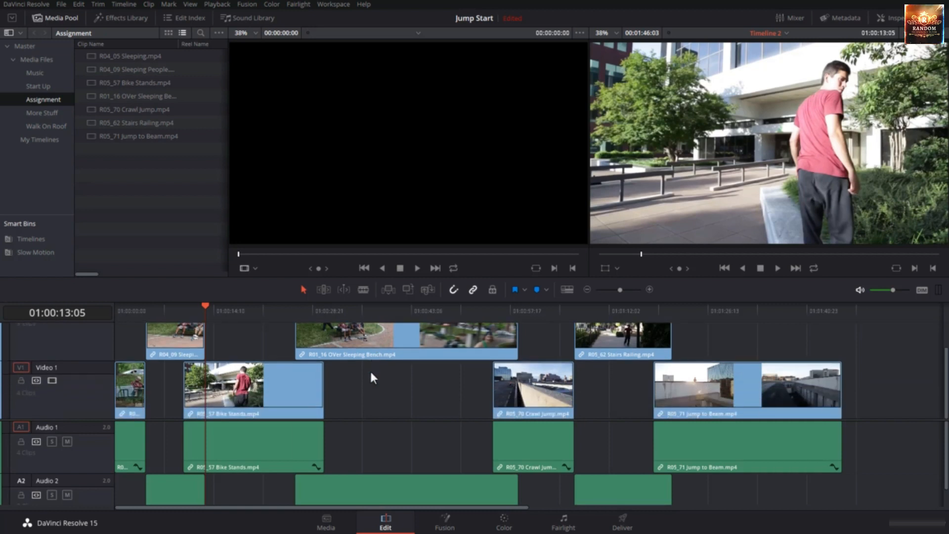
- Reduce all video and audio track heights to their minimum, and enlarge the video tracks and Audio 1 directly at their track headers
left_click(569, 289)
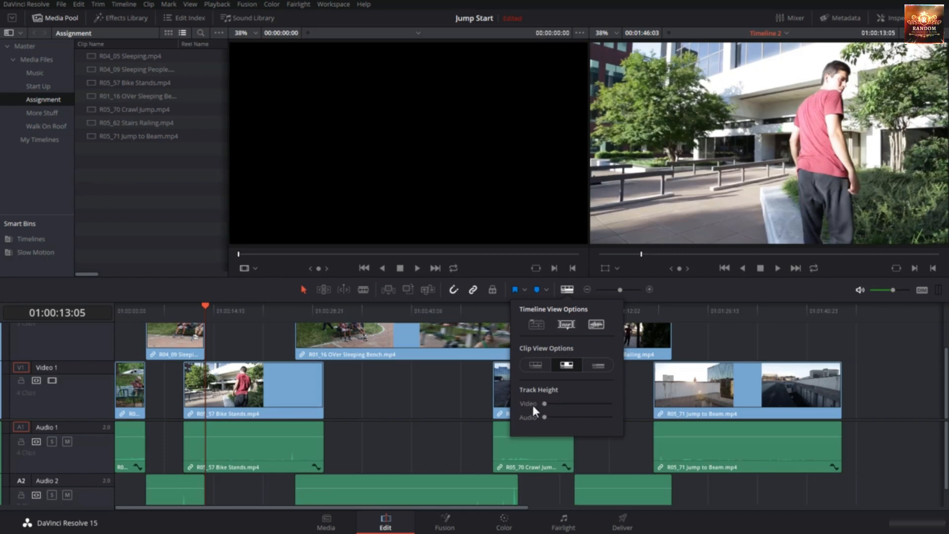
mouse_move(544, 403)
left_mouse_down()
mouse_move(607, 415)
mouse_move(532, 408)
left_mouse_up()
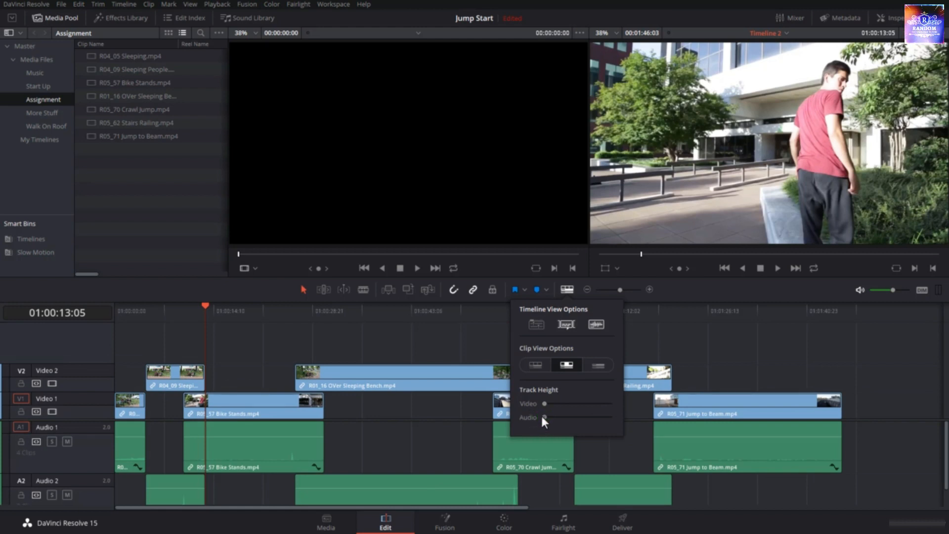
mouse_move(543, 417)
left_mouse_down()
mouse_move(609, 418)
mouse_move(530, 420)
left_mouse_up()
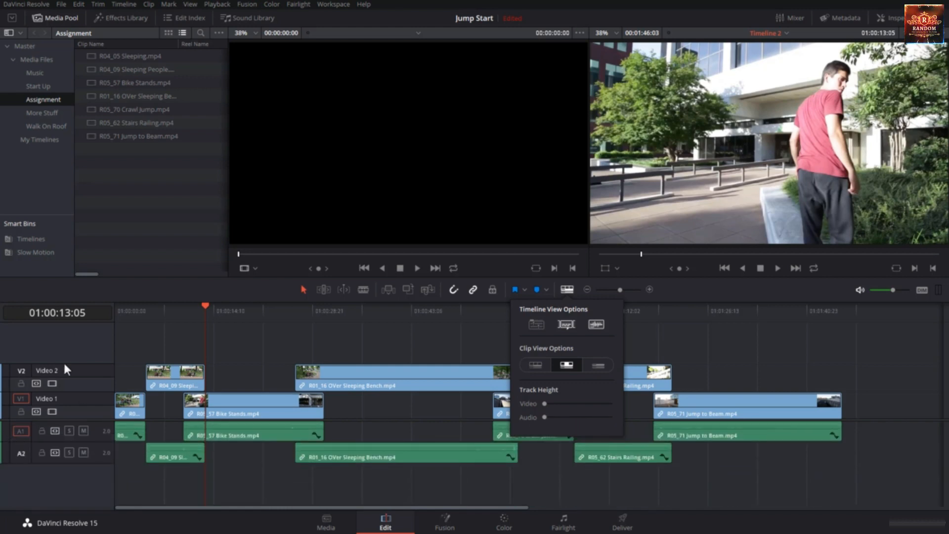
left_click_drag(63, 366, 66, 293)
left_click_drag(78, 394, 90, 492)
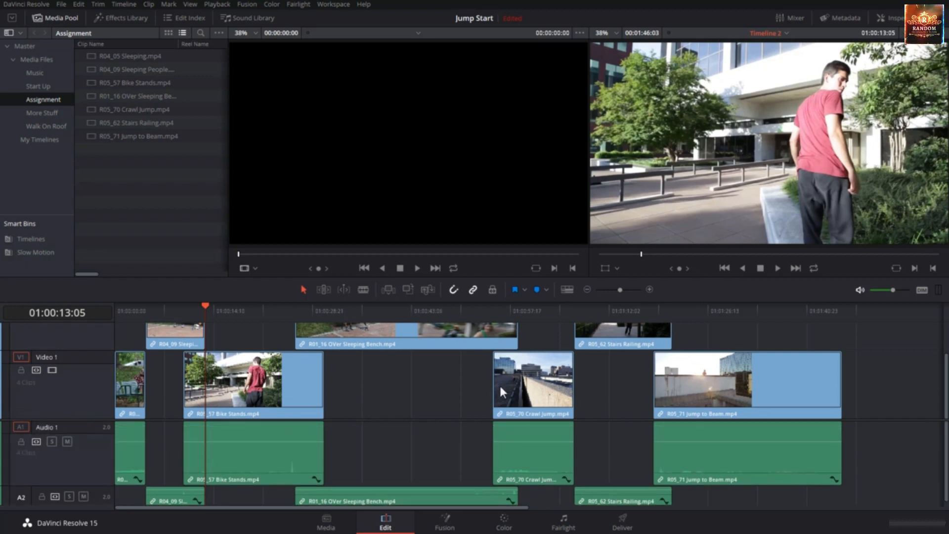
- Try the simplified, thumbnail and filmstrip clip views on the Timeline 2 clips
left_click(566, 289)
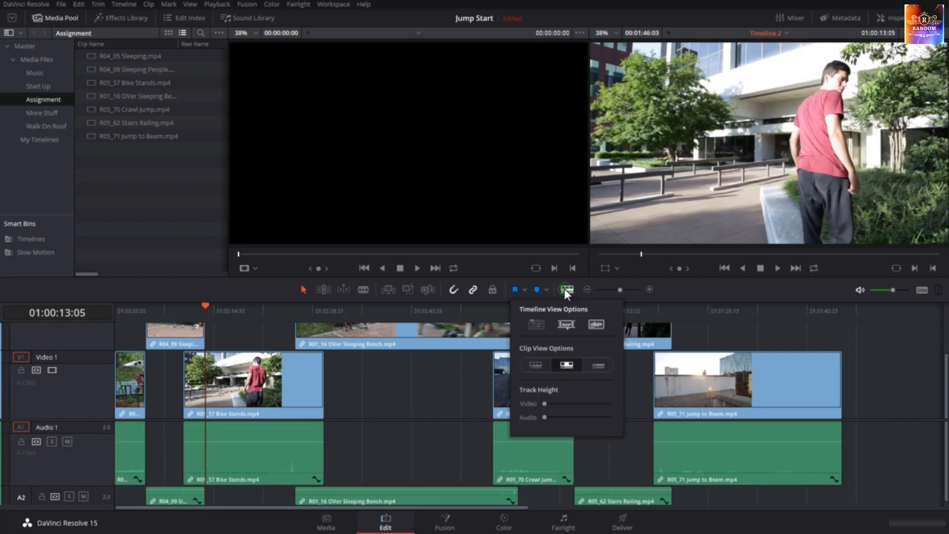
left_click(602, 364)
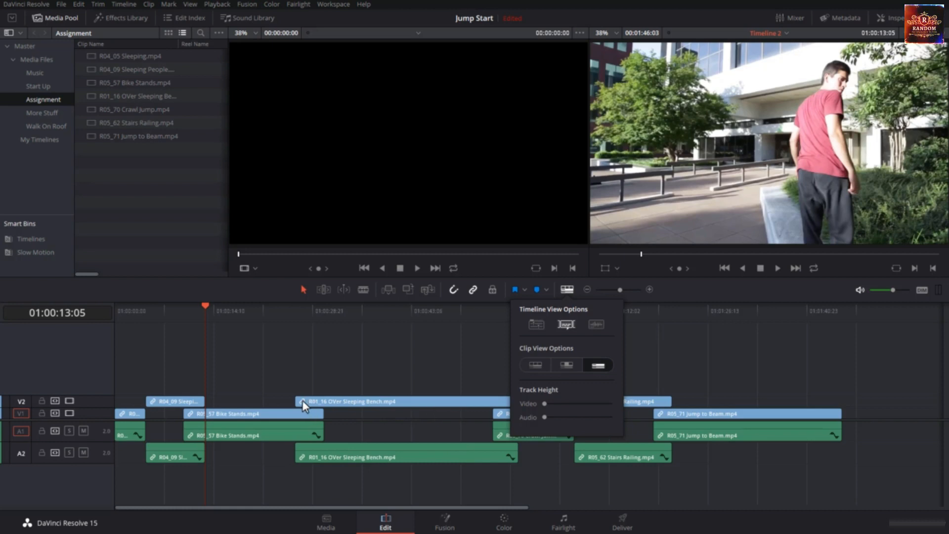
left_click(571, 366)
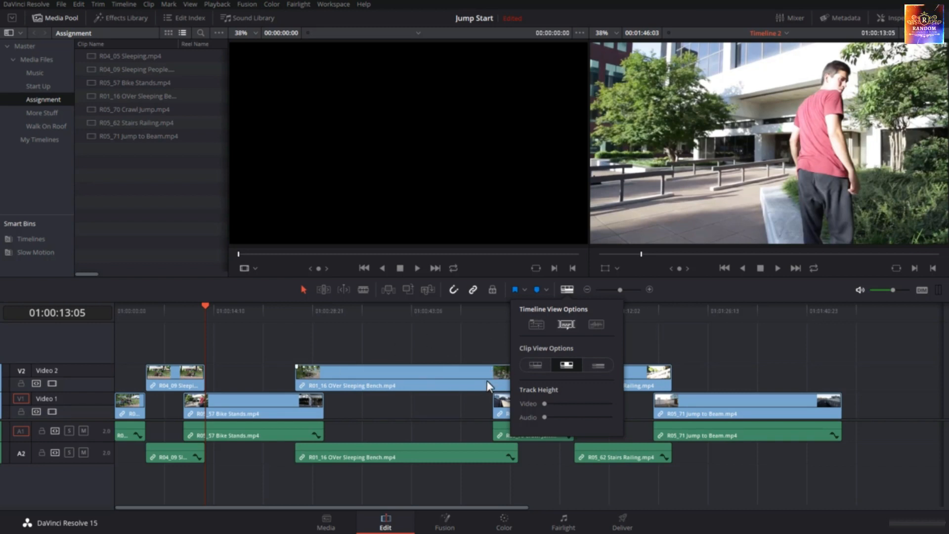
left_click(534, 365)
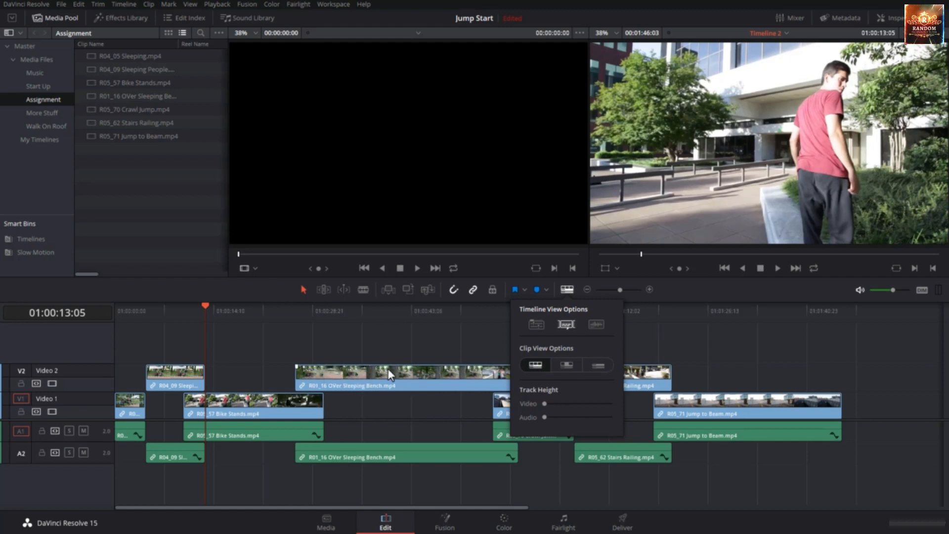
- Set the clip view to first-and-last-frame thumbnails, and raise the video track height slightly
left_click(567, 365)
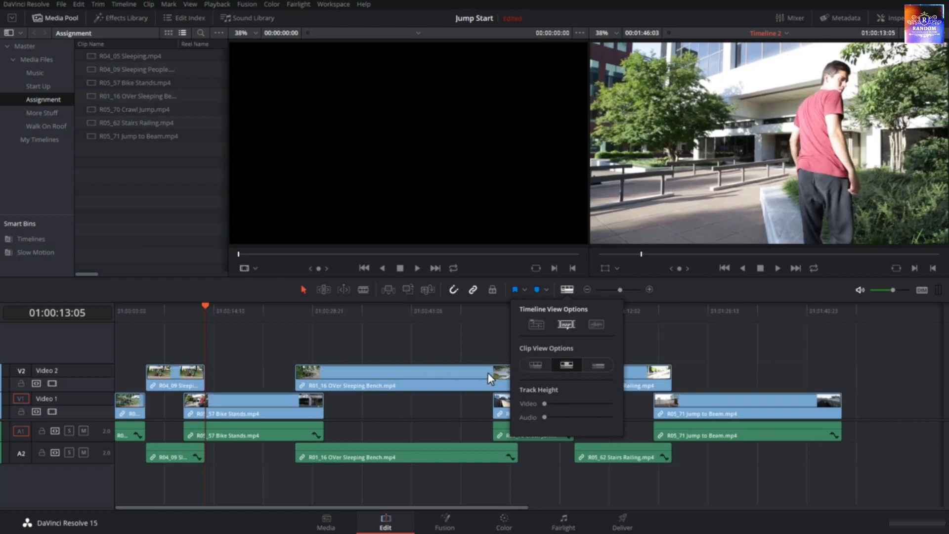
left_click_drag(544, 403, 531, 419)
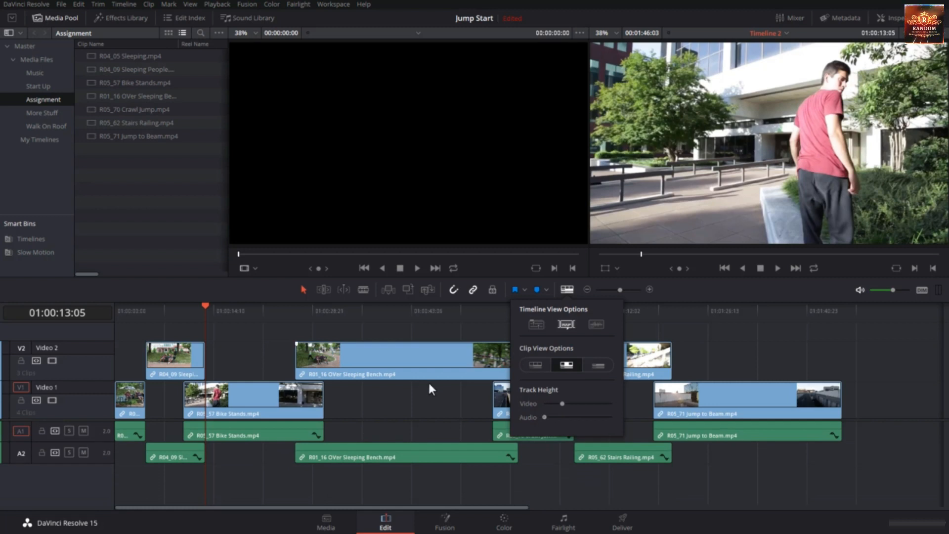
left_click(729, 353)
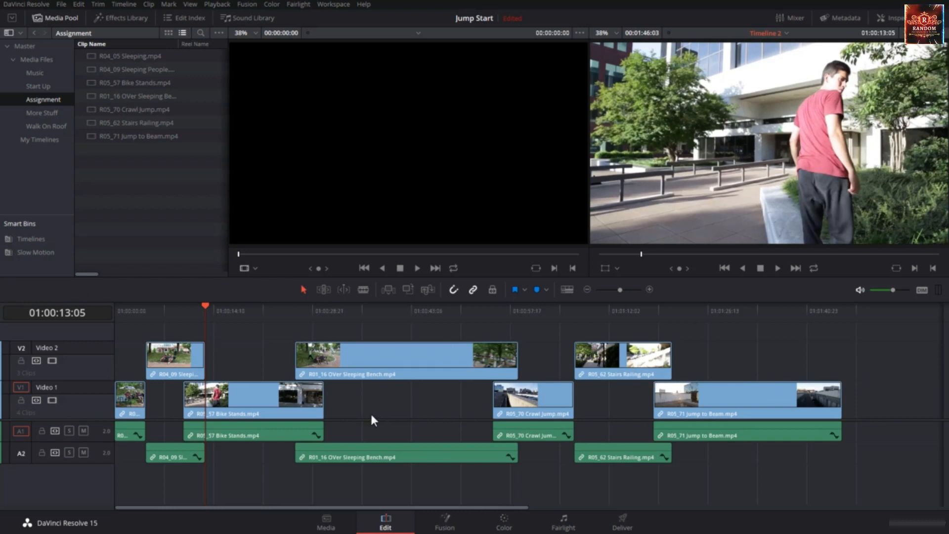
- Turn on tabbed timelines, and switch the tab to First Movie and back to Timeline 2
left_click(569, 288)
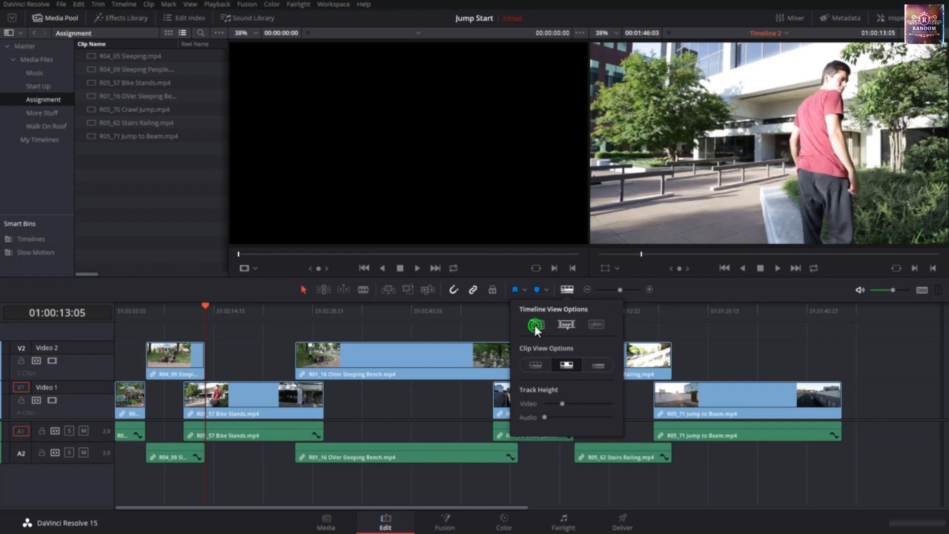
left_click(535, 325)
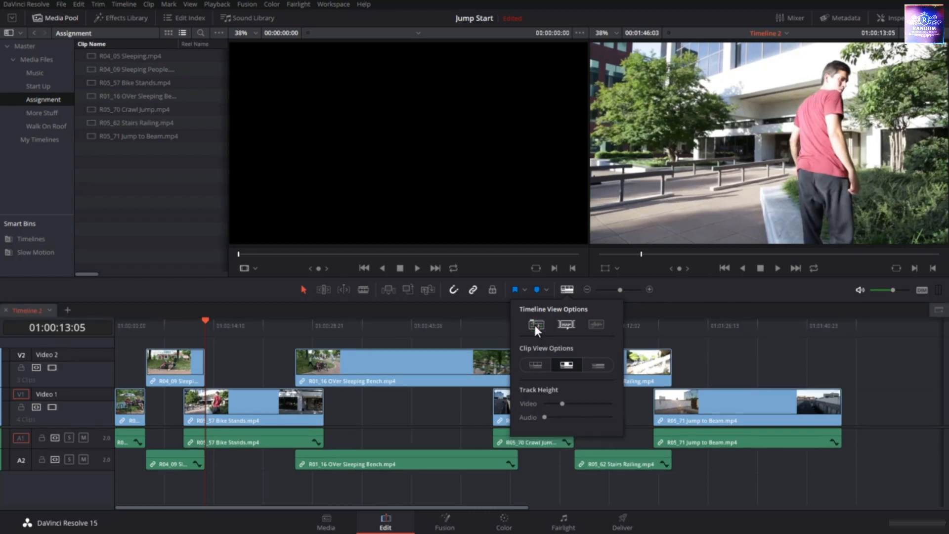
left_click(20, 310)
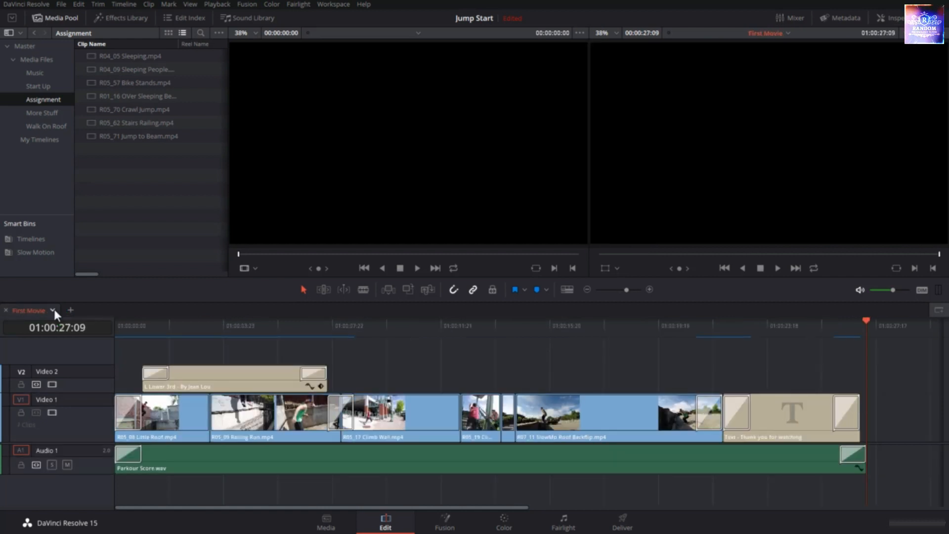
left_click(53, 310)
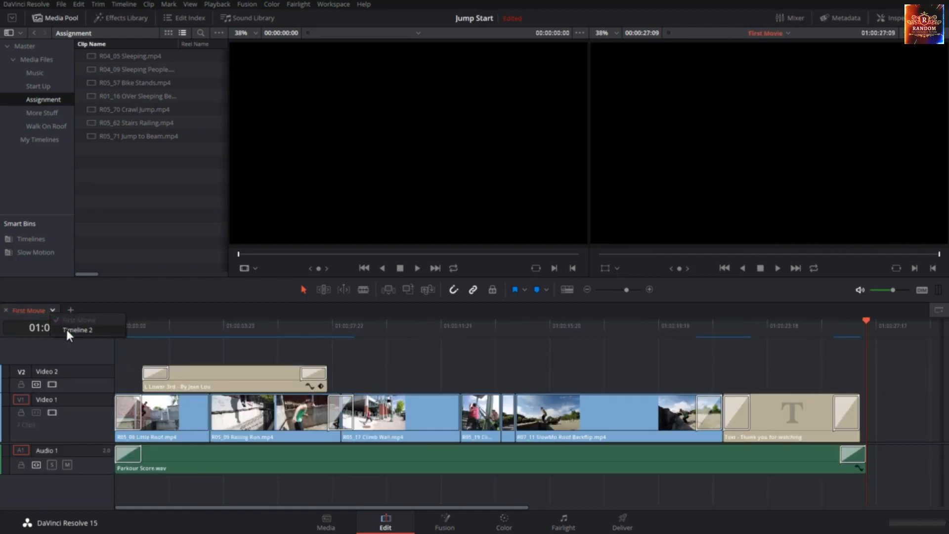
left_click(68, 331)
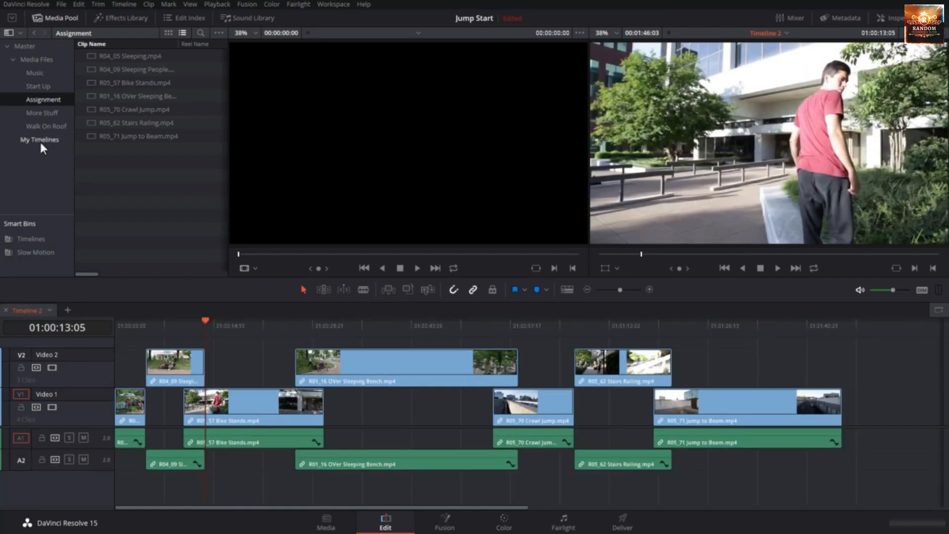
- Open First Movie from the My Timelines bin in a second timeline tab, and switch between the Timeline 2 and First Movie tabs
left_click(40, 138)
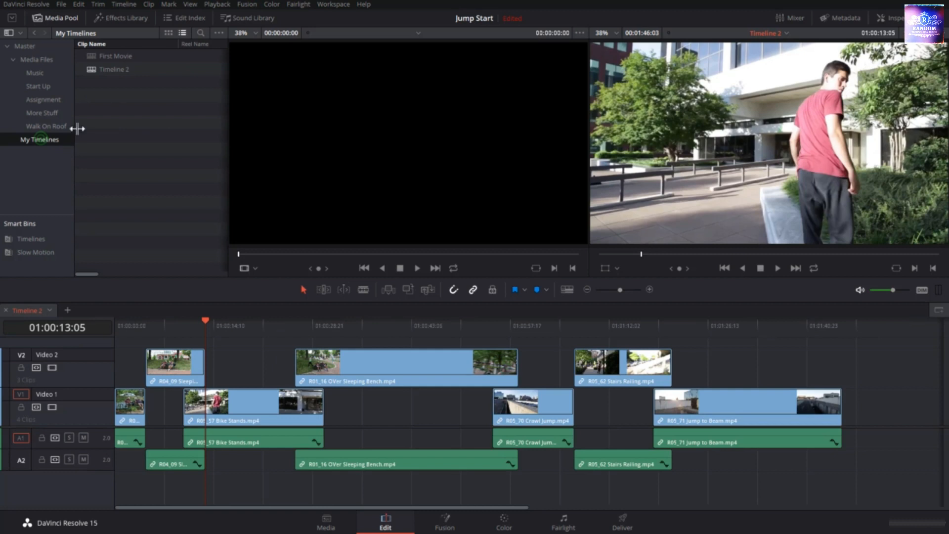
double_click(127, 56)
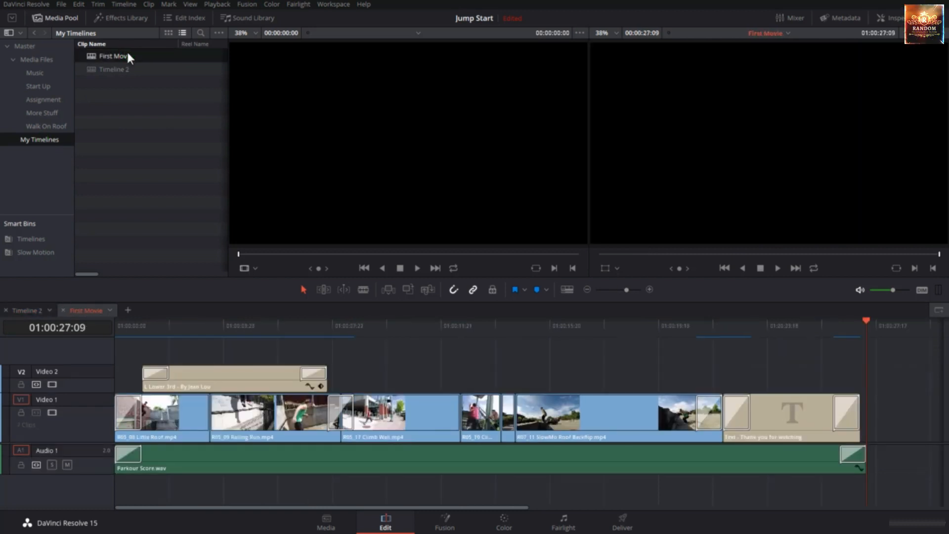
left_click(27, 310)
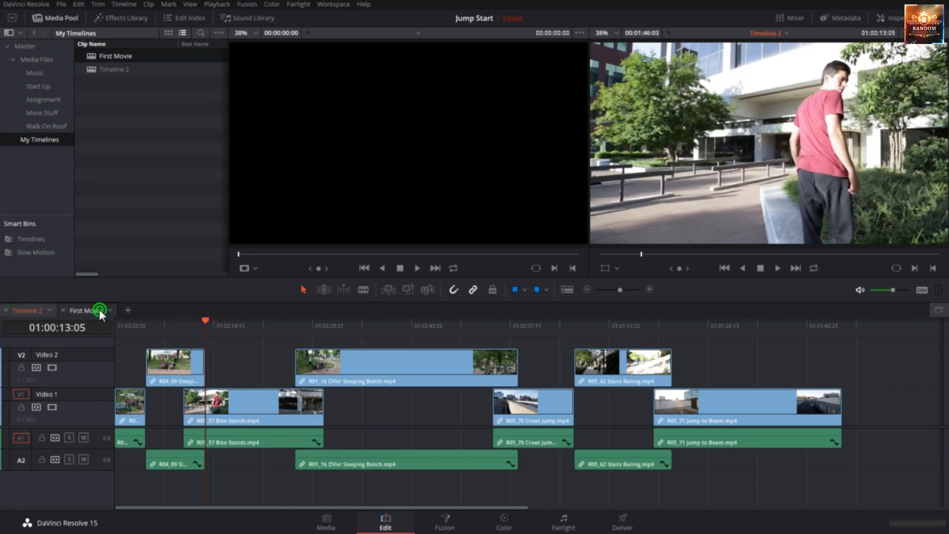
left_click(99, 309)
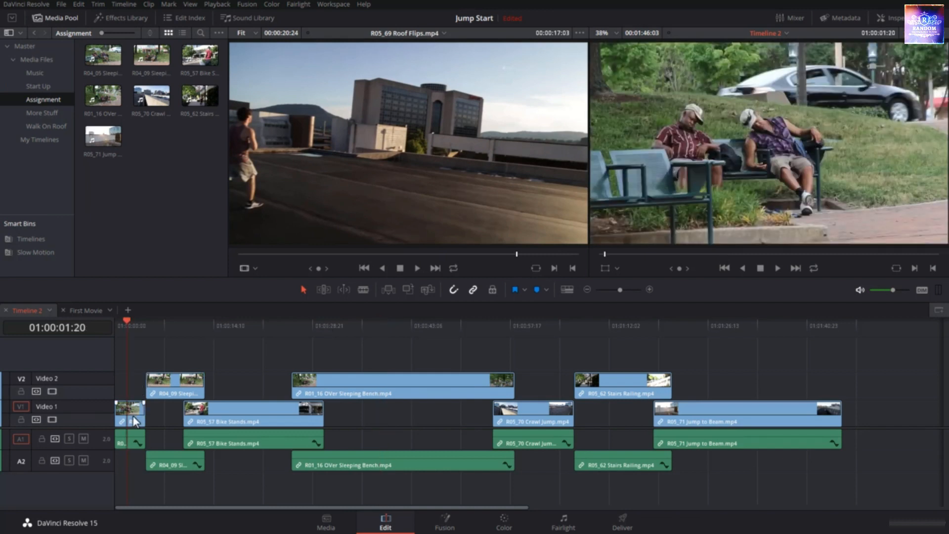
- Lift the R05_57 Bike Stands clip out of Timeline 2, undo the lift, and deselect all clips
left_click(129, 417)
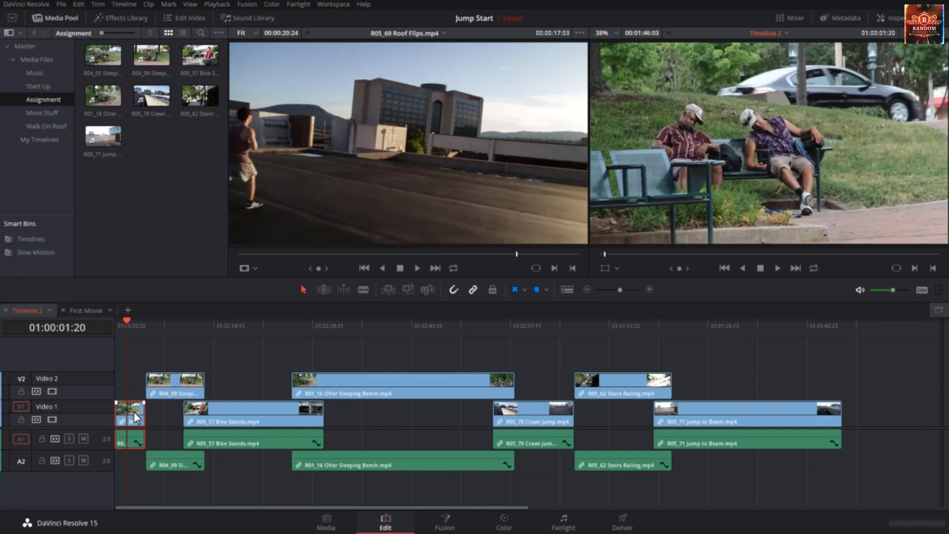
left_click(266, 419)
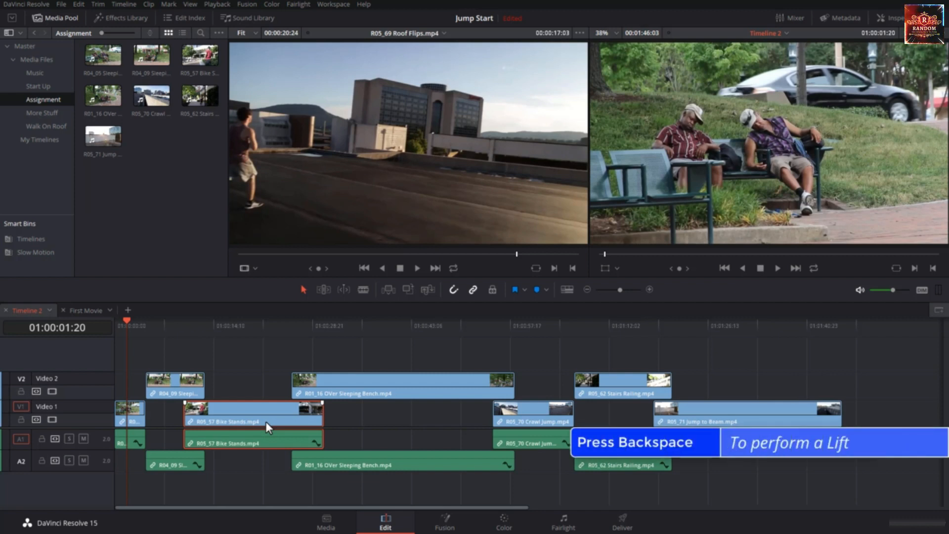
key("BackSpace")
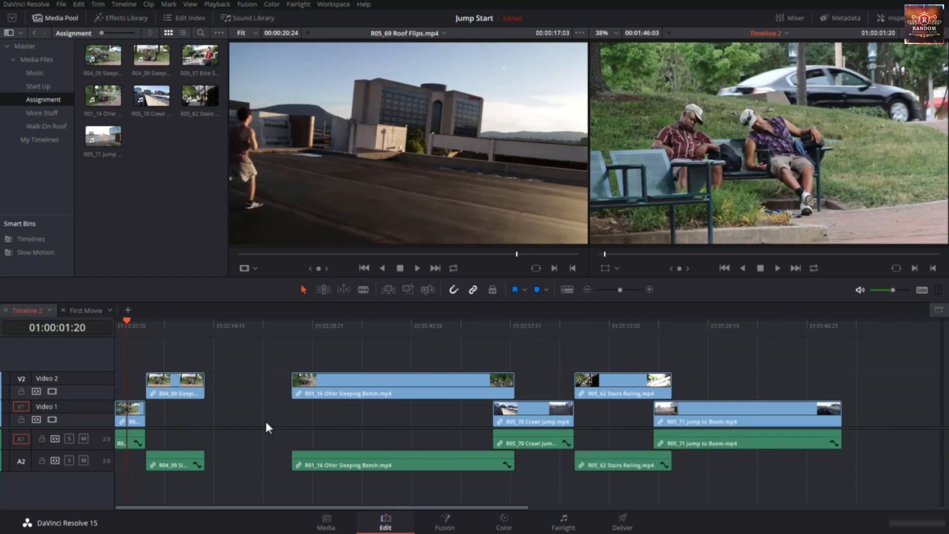
key("ctrl+z")
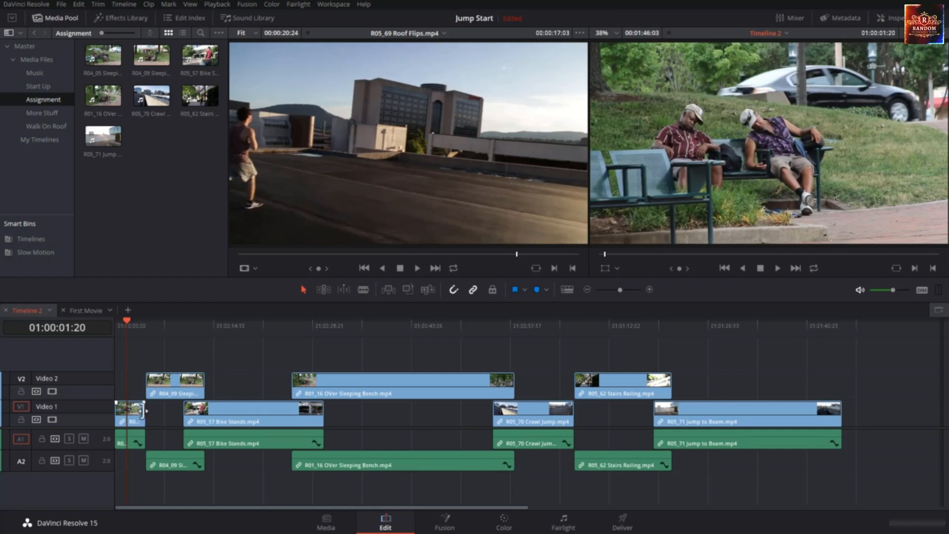
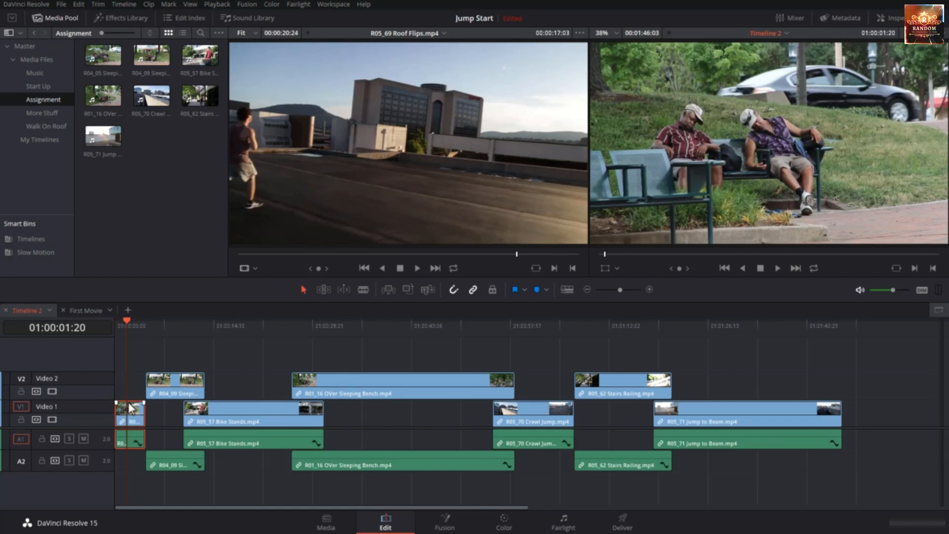
left_click(178, 352)
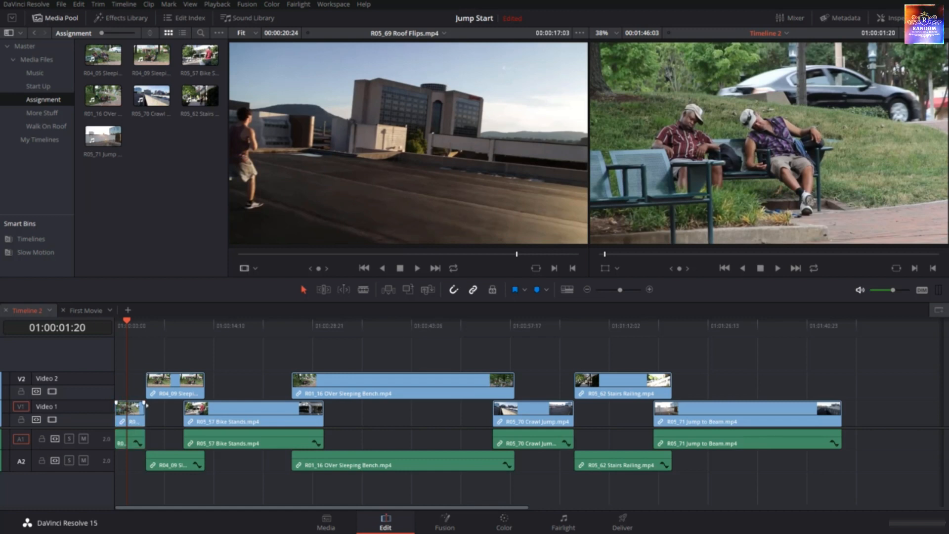
- Ripple delete the first clip on Video 1 of Timeline 2 and undo the deletion, twice in a row
left_click(132, 416)
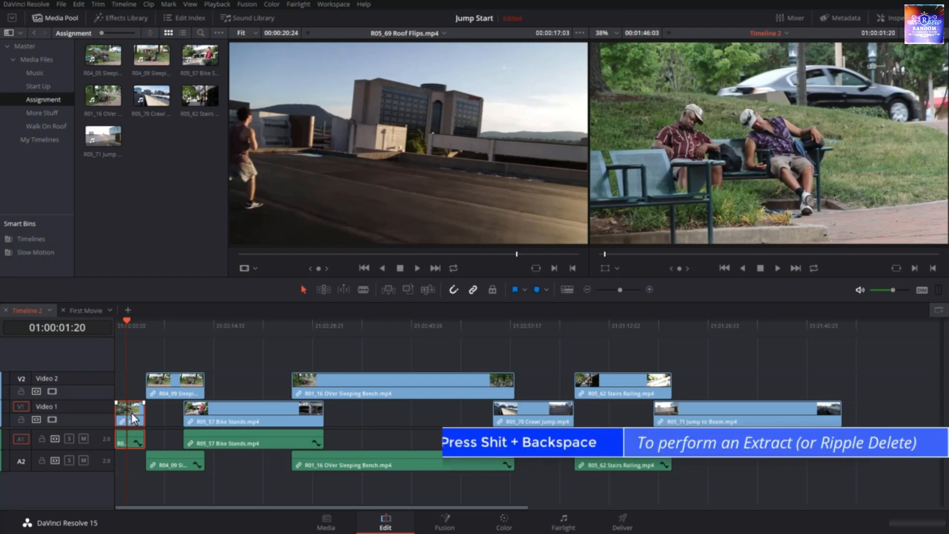
key("shift+BackSpace")
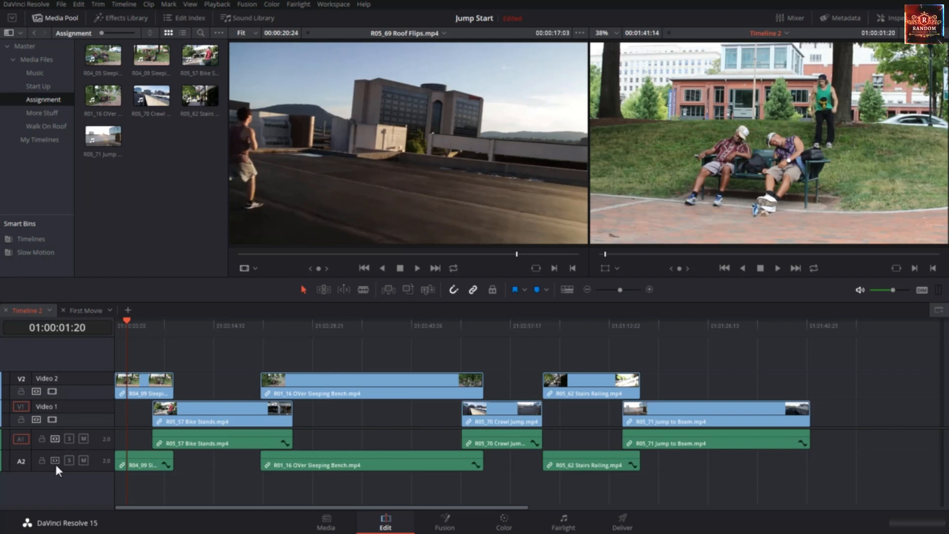
key("ctrl+z")
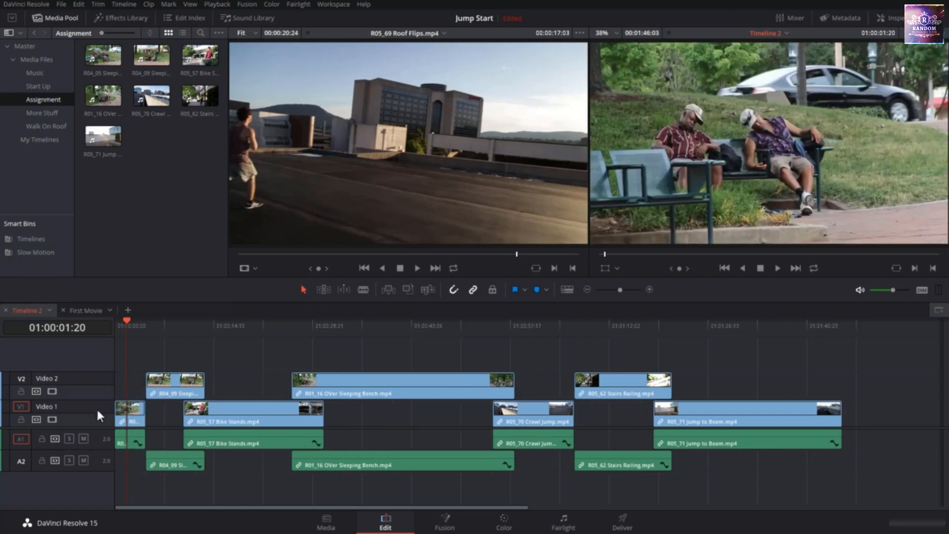
left_click(132, 419)
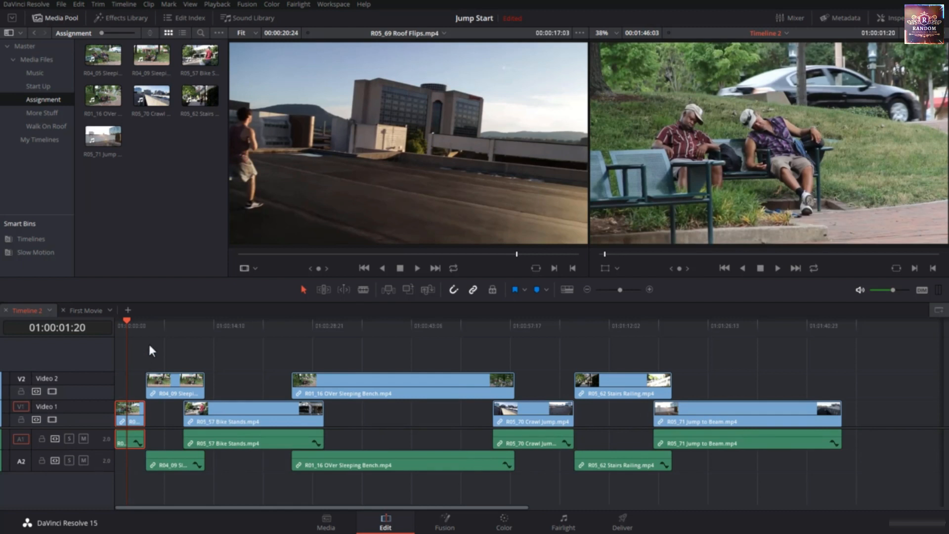
key("Delete")
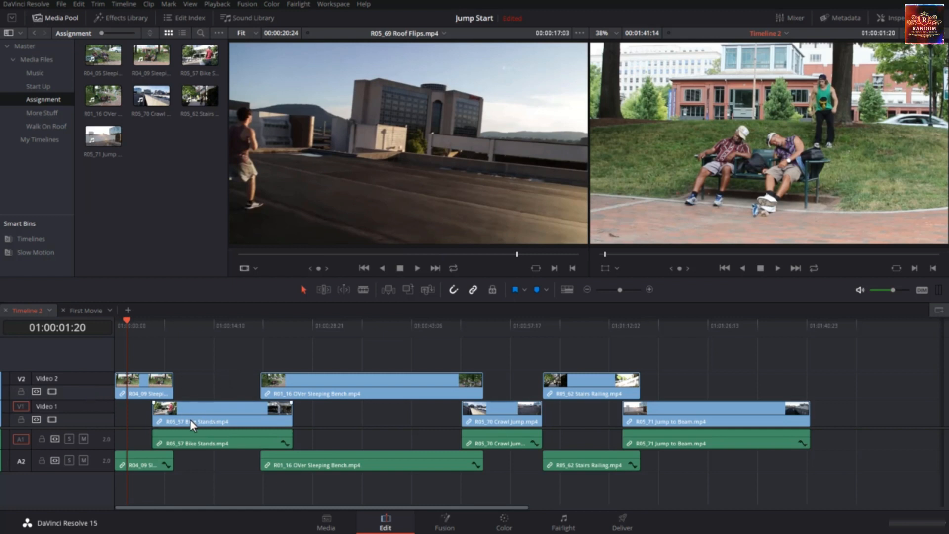
key("ctrl+z")
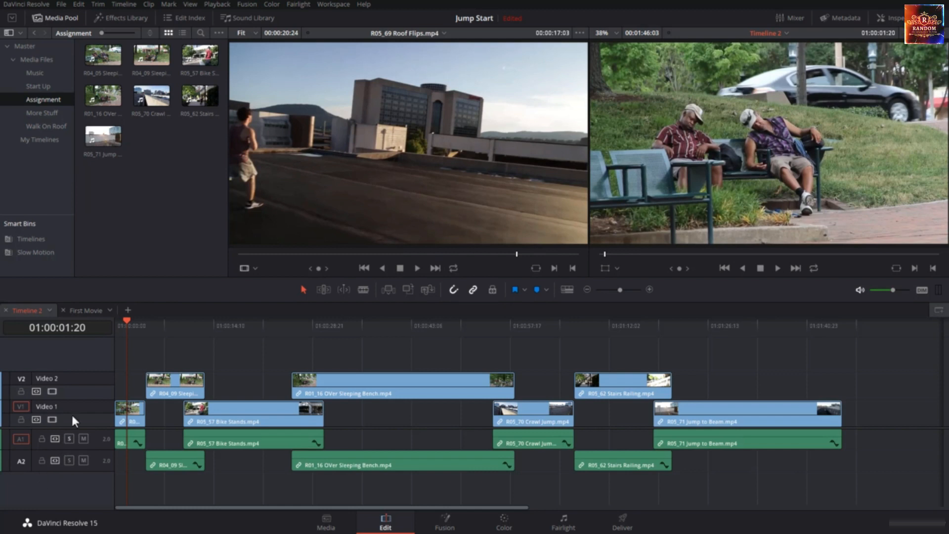
- Turn off the auto track selectors for V2 and A2, ripple delete the R05_57 Bike Stands clip, and undo the deletion
left_click(36, 391)
left_click(54, 460)
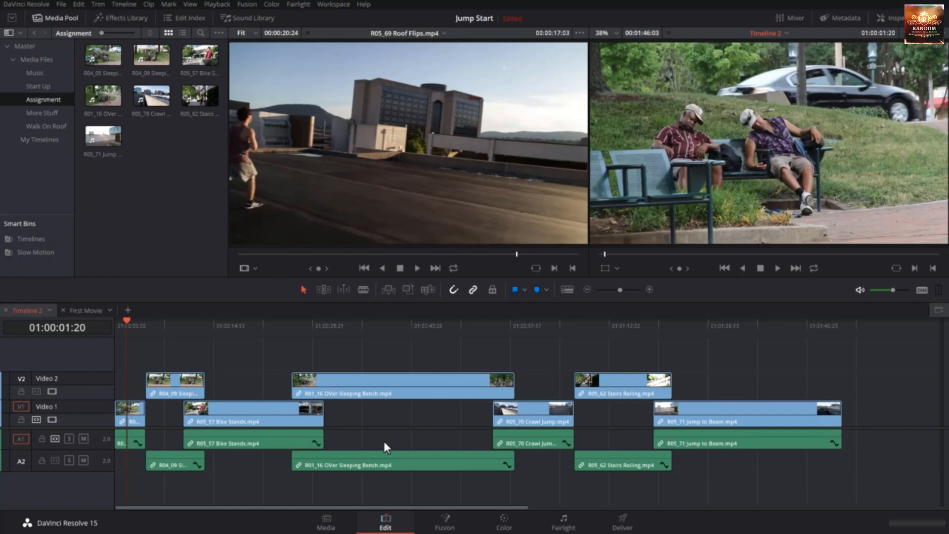
left_click(245, 415)
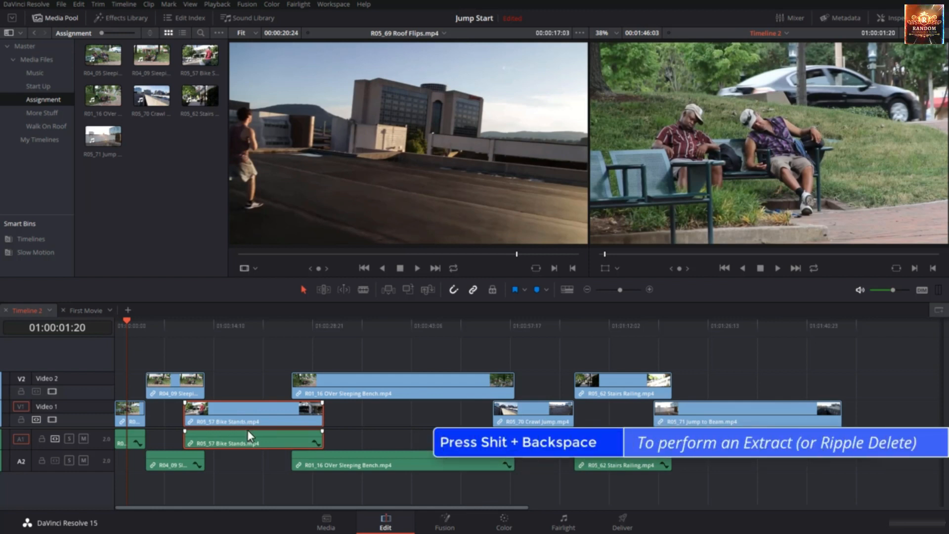
key("shift+BackSpace")
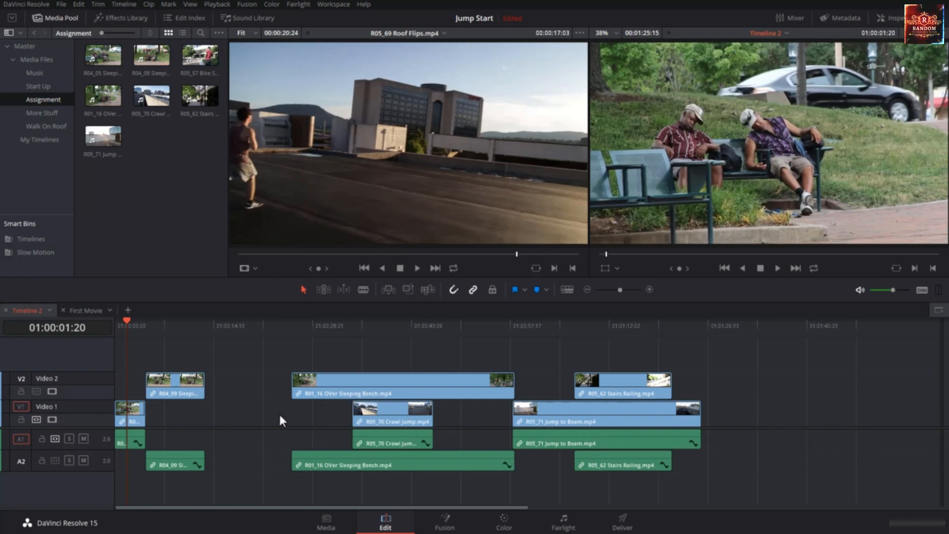
key("ctrl+z")
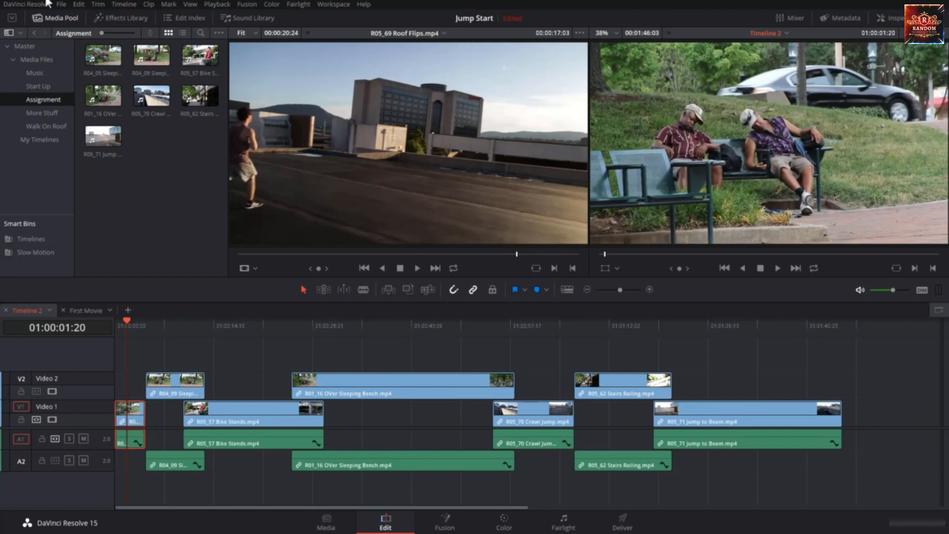
- Look up the Ripple Delete command among the editing commands, and clear the clip selection
left_click(81, 4)
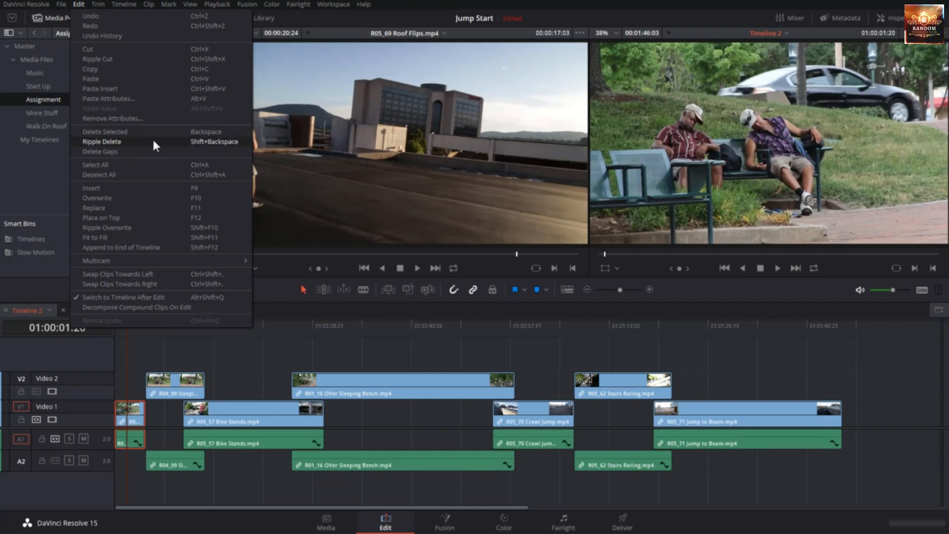
left_click(331, 341)
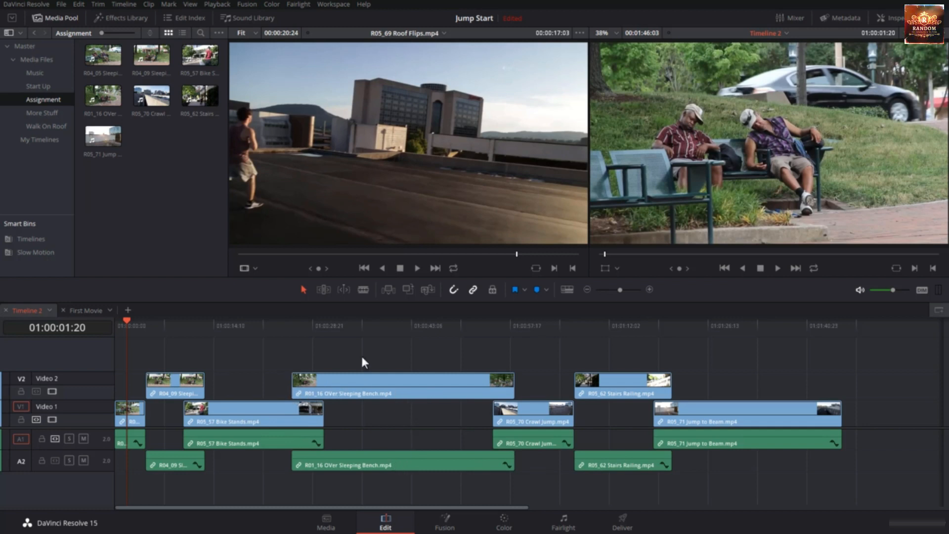
- Select the R01_16 OVer Sleeping Bench and R05_62 Stairs Railing clips one after the other to check their linked audio
left_click(353, 392)
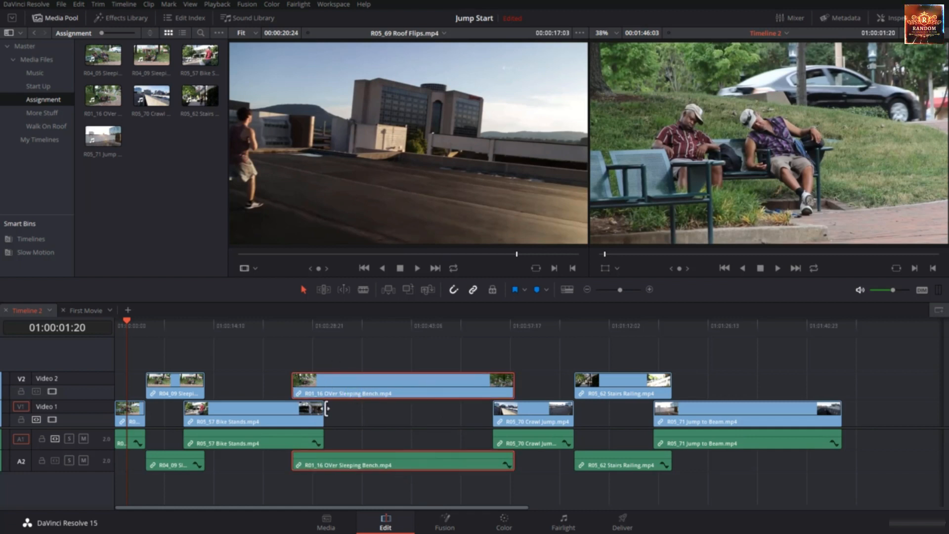
left_click(337, 387)
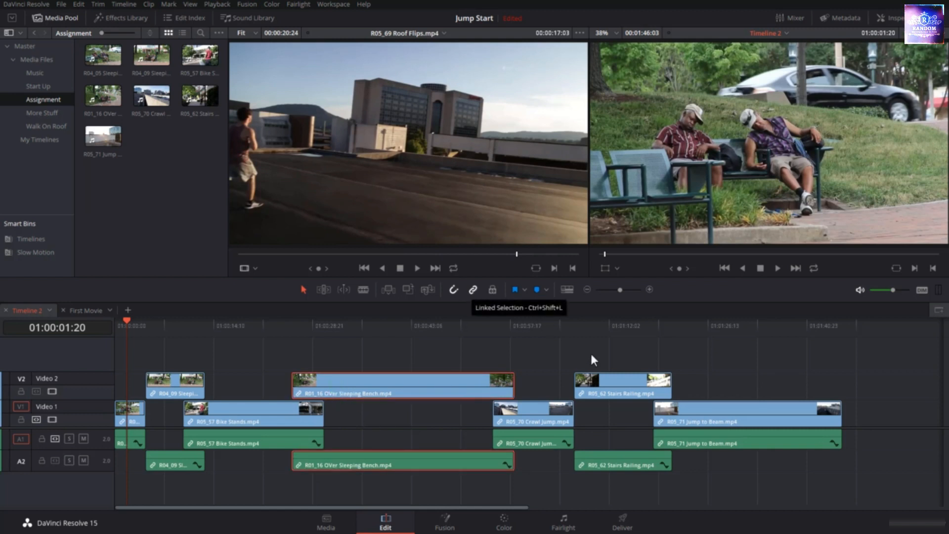
left_click(602, 377)
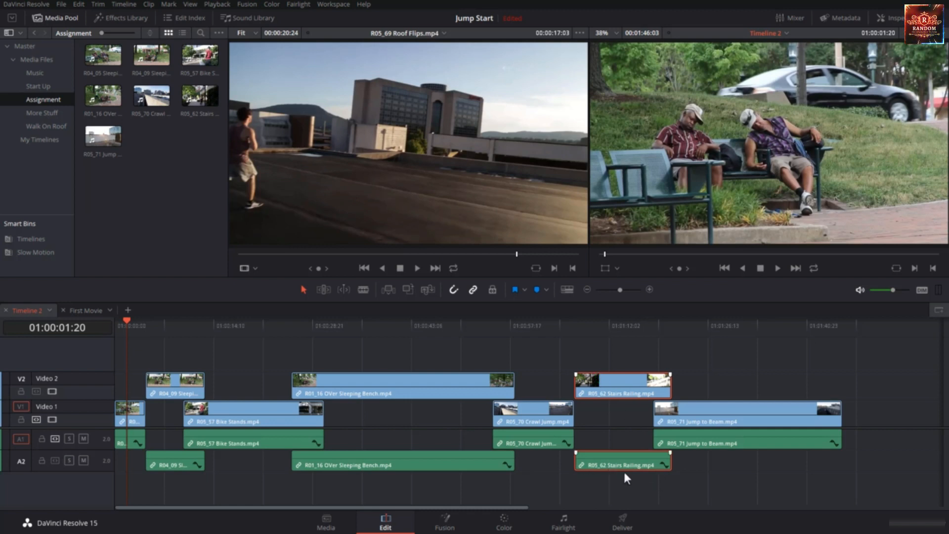
- With linked selection off, shift only the video of R01_16 OVer Sleeping Bench earlier and back again, and restore linked selection
left_click(474, 291)
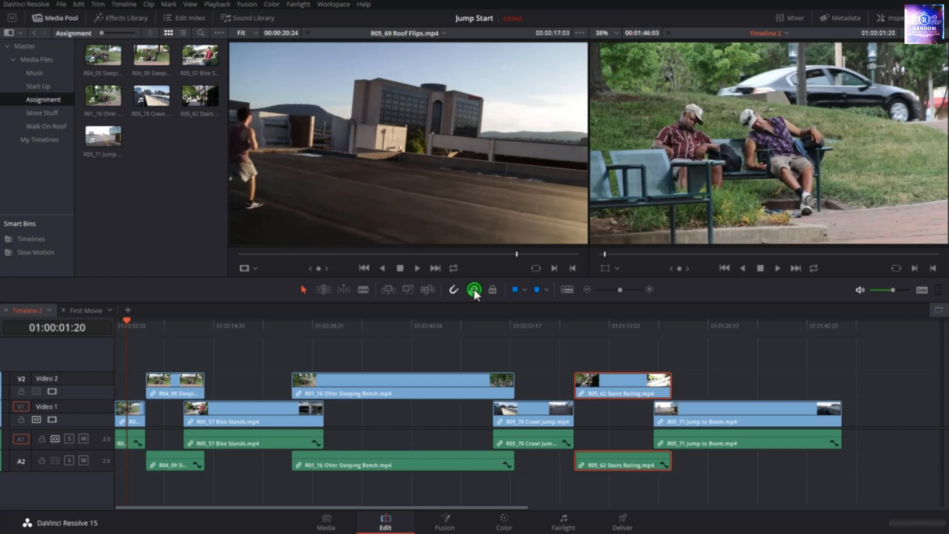
left_click(451, 383)
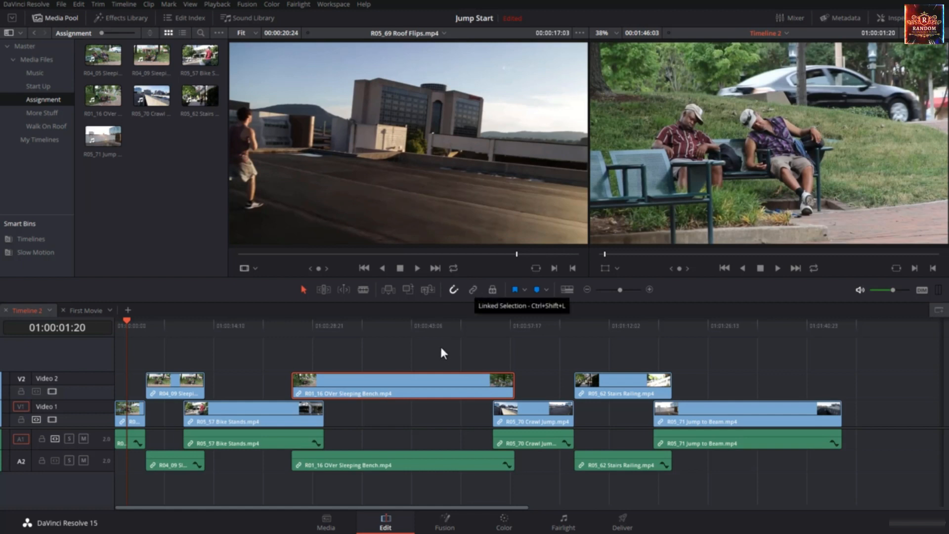
left_click_drag(443, 384, 396, 386)
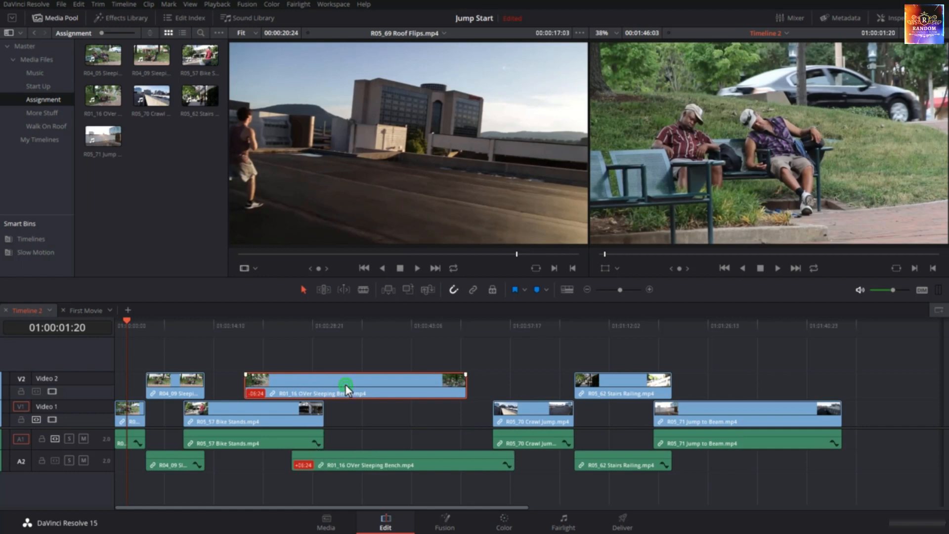
left_click_drag(346, 384, 389, 387)
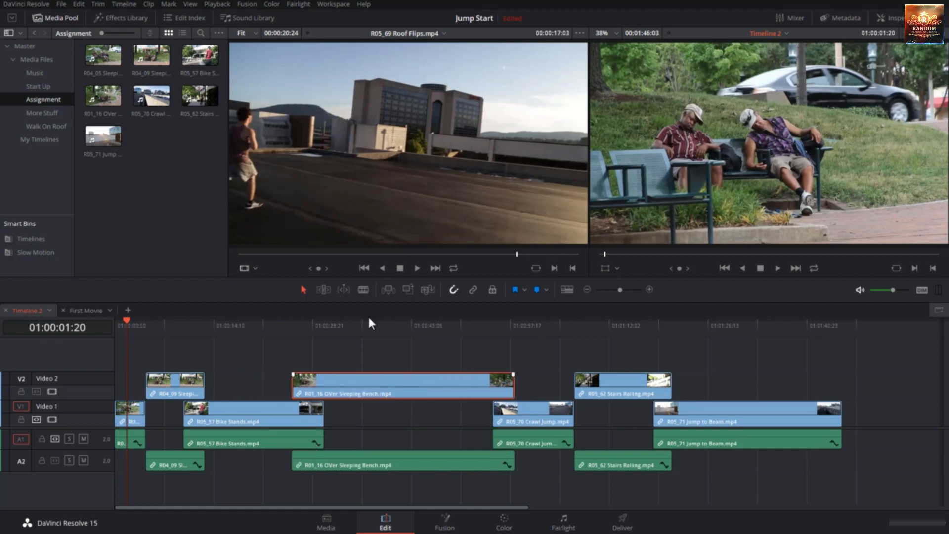
left_click(473, 291)
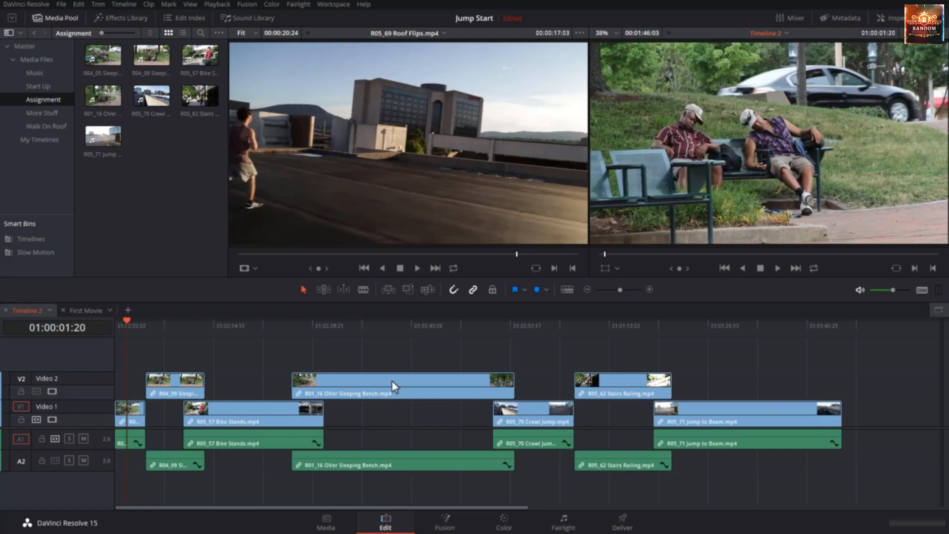
- Keeping linked selection on, select the R01_16 OVer Sleeping Bench video and audio parts individually, and delete the audio part
left_click(398, 463)
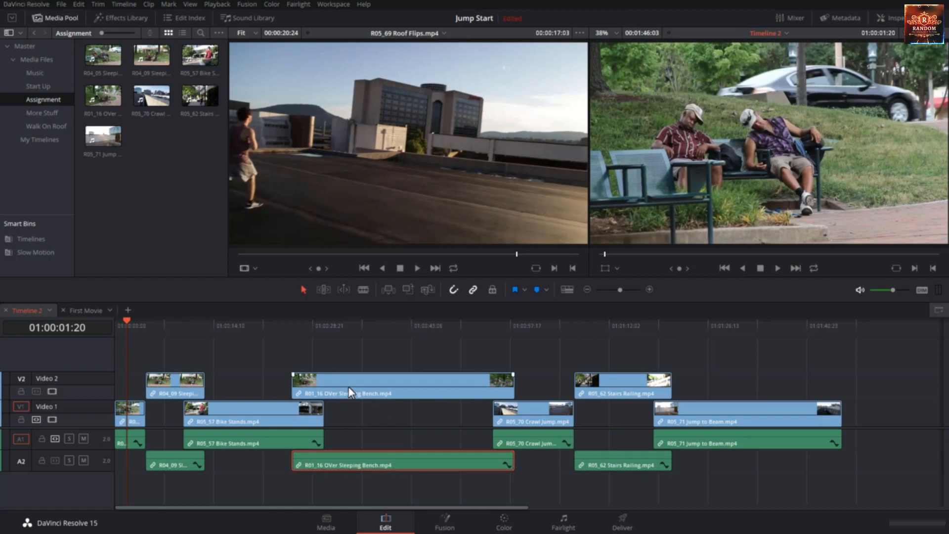
left_click(380, 354)
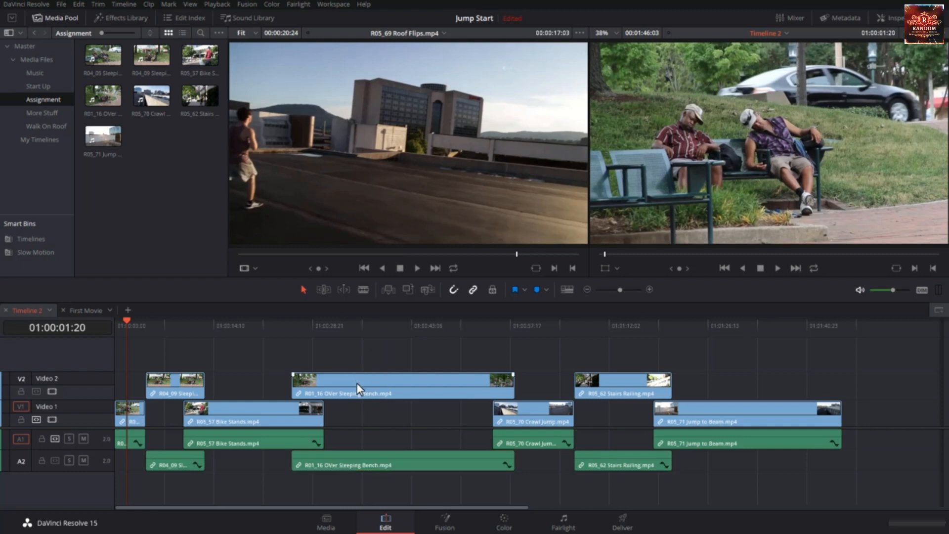
left_click(357, 384)
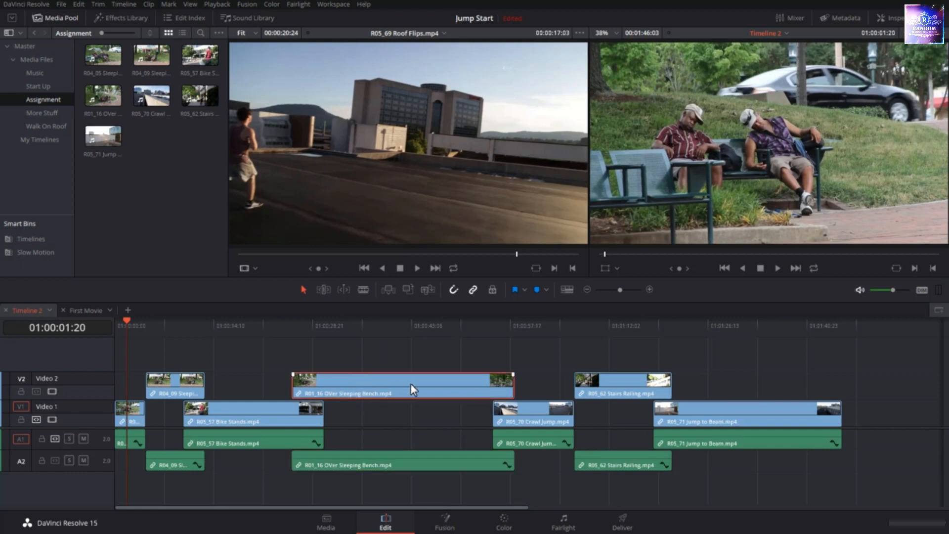
left_click(349, 461)
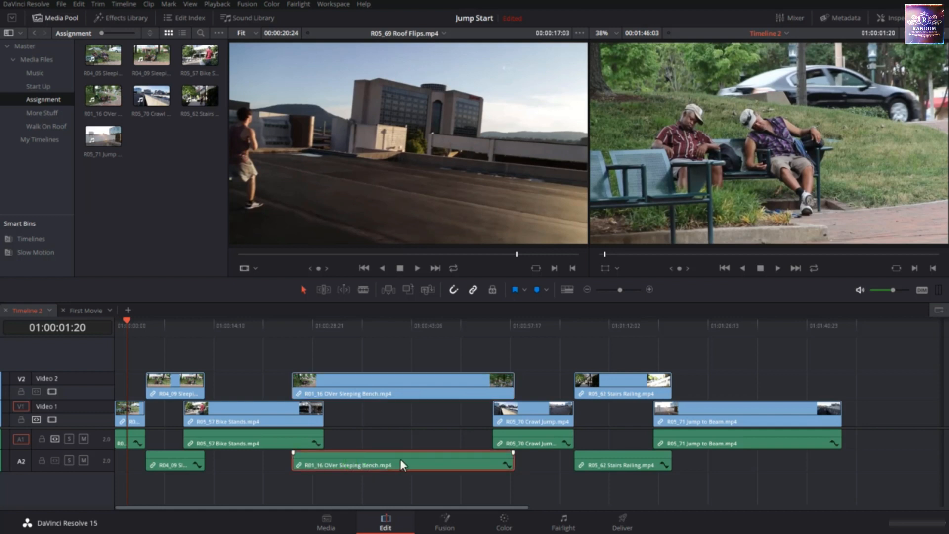
key("Delete")
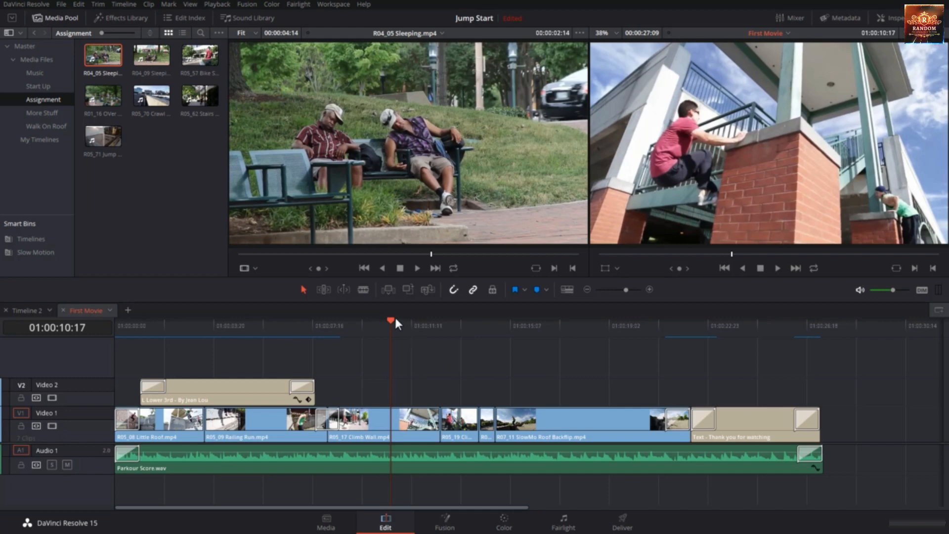
- In the First Movie timeline, move the playhead to the edit point at 01:00:12:15 and select the clip following R05_17 Climb Wall
left_click_drag(391, 321, 412, 376)
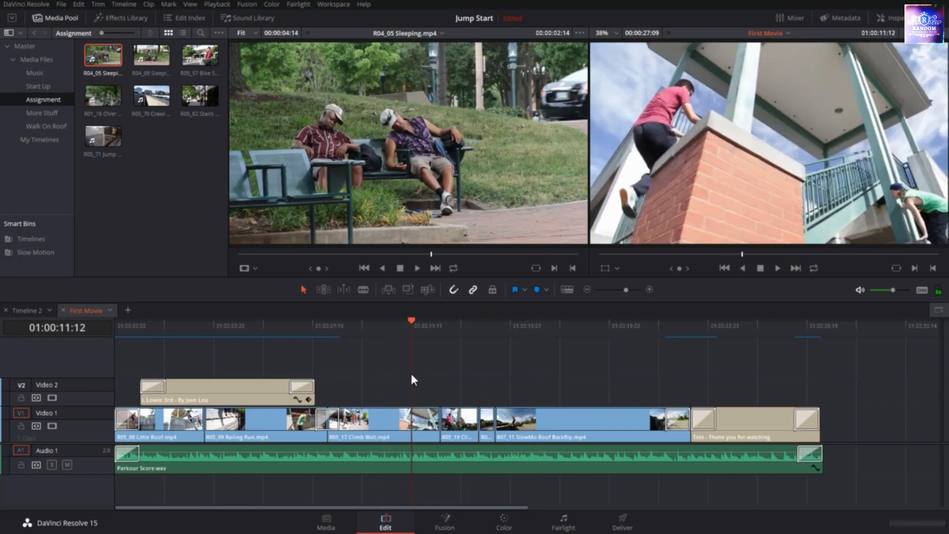
mouse_move(409, 321)
left_mouse_down()
mouse_move(444, 330)
mouse_move(406, 340)
left_mouse_up()
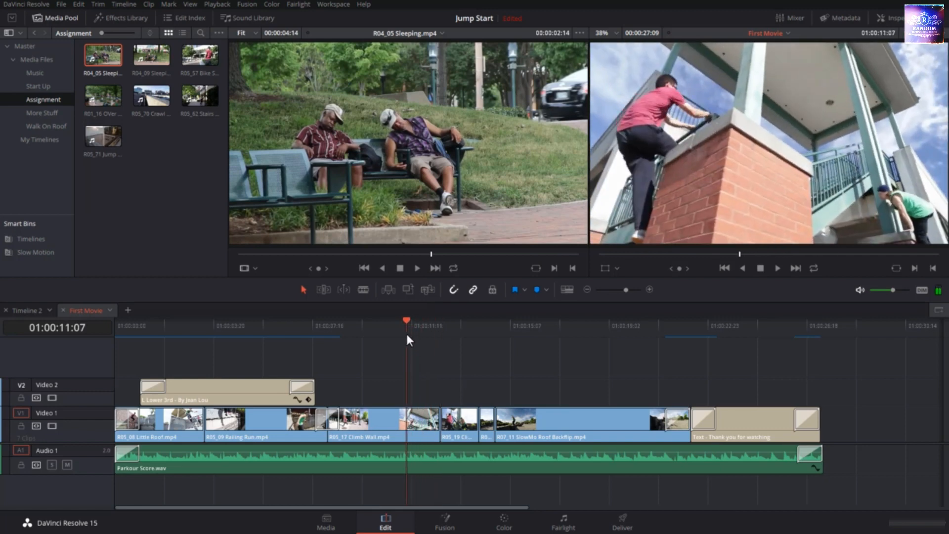
key("Down")
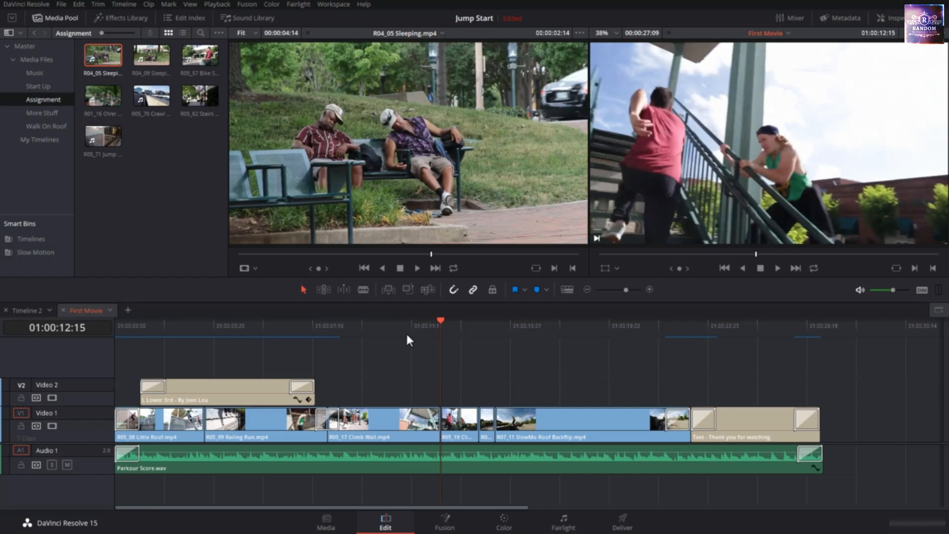
left_click(408, 423)
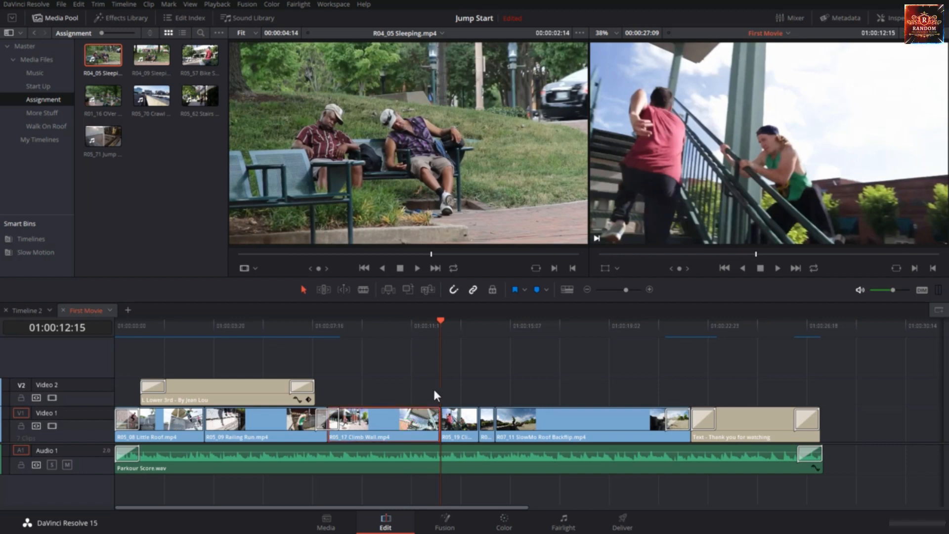
left_click(454, 421)
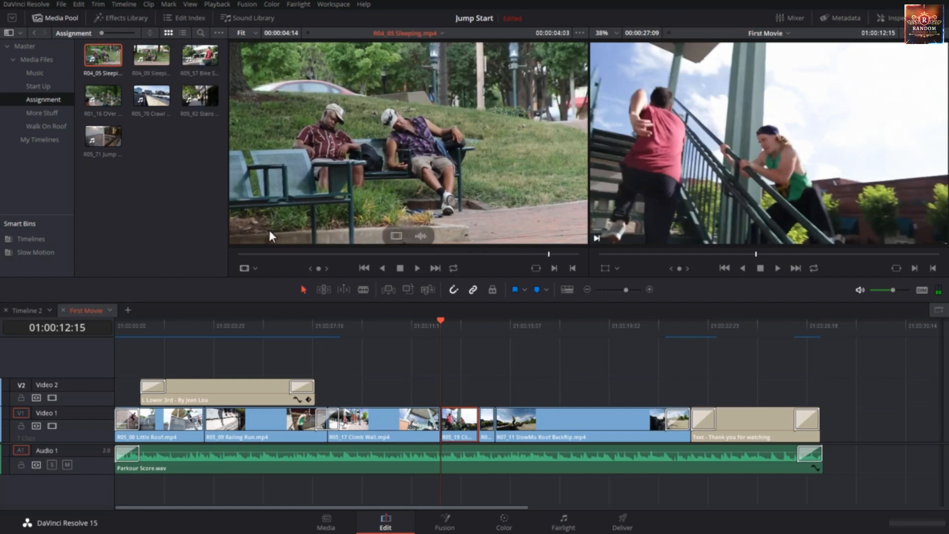
- Scrub through the R04_05 Sleeping and R04_09 Sleeping People source clips from the Assignment bin
left_click_drag(318, 254, 361, 254)
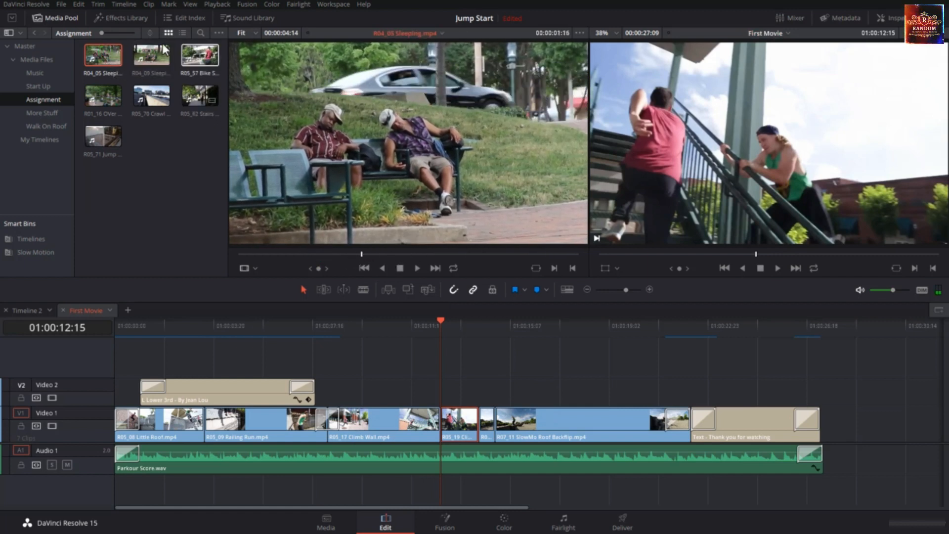
left_click(147, 55)
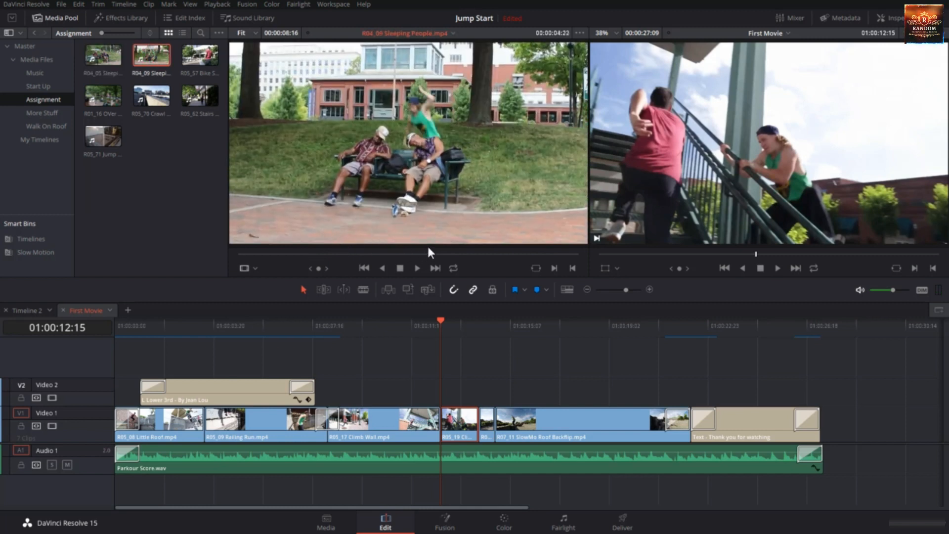
left_click_drag(426, 249, 486, 262)
- Preview the R01_16 OVer Sleeping Bench source clip and place it on Video 2 of First Movie at 01:00:12:15
left_click(105, 91)
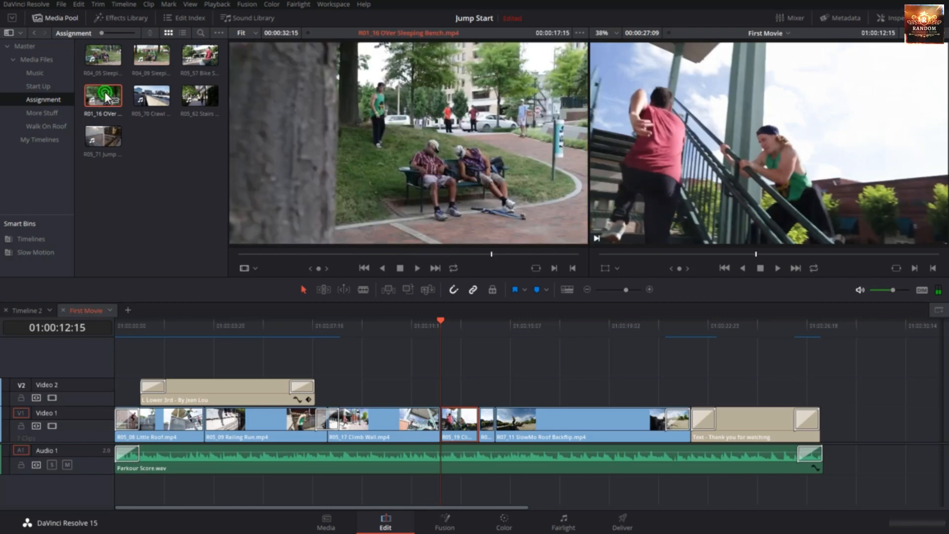
left_click(413, 252)
left_click_drag(418, 253, 533, 258)
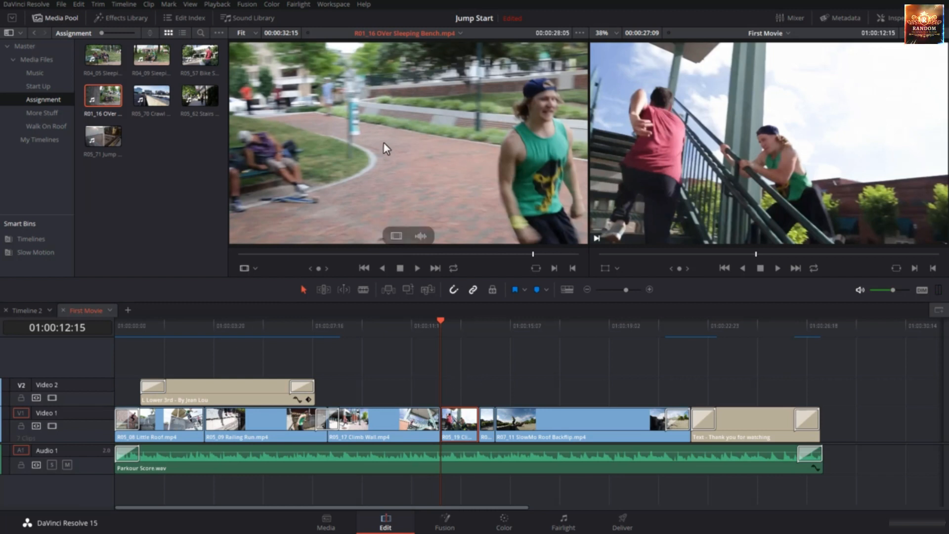
left_click_drag(381, 132, 442, 385)
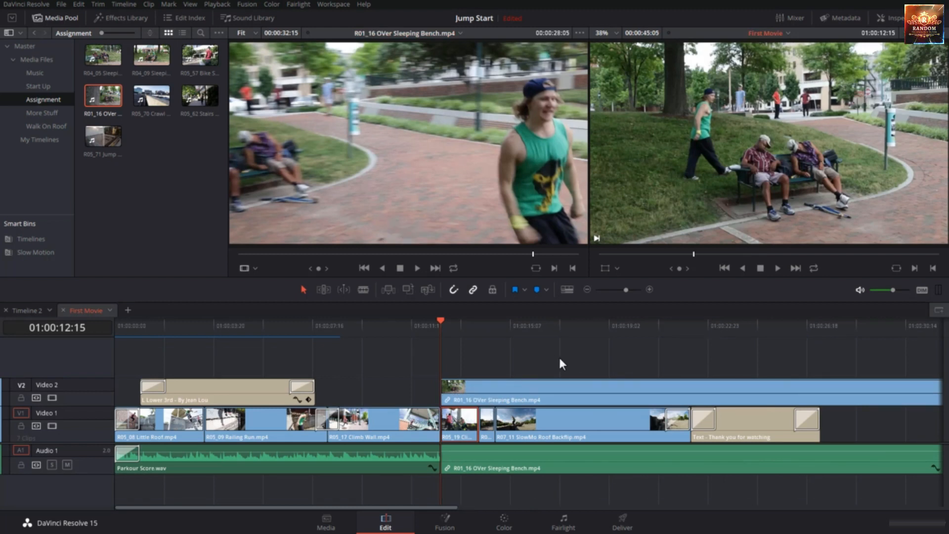
- Undo the placement of R01_16 OVer Sleeping Bench in First Movie and clear the clip selection
key("ctrl+z")
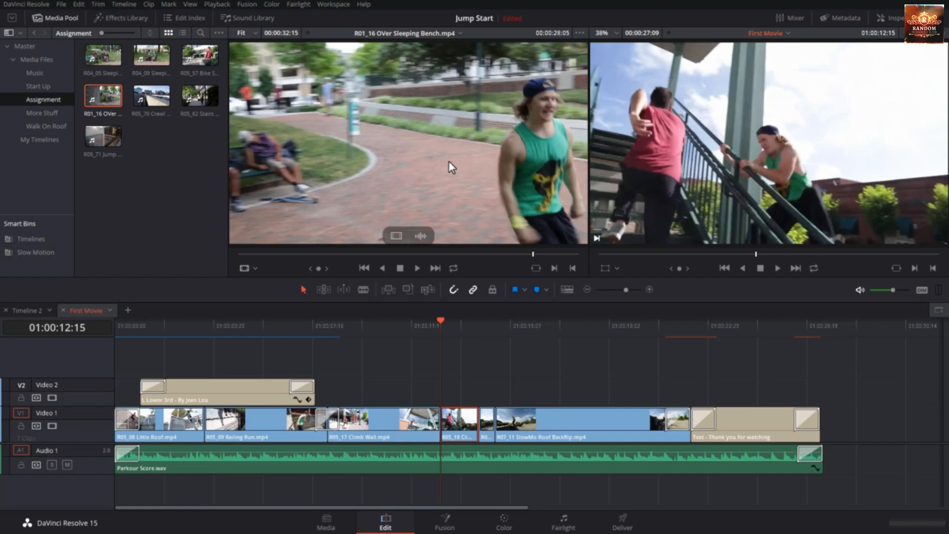
left_click(519, 374)
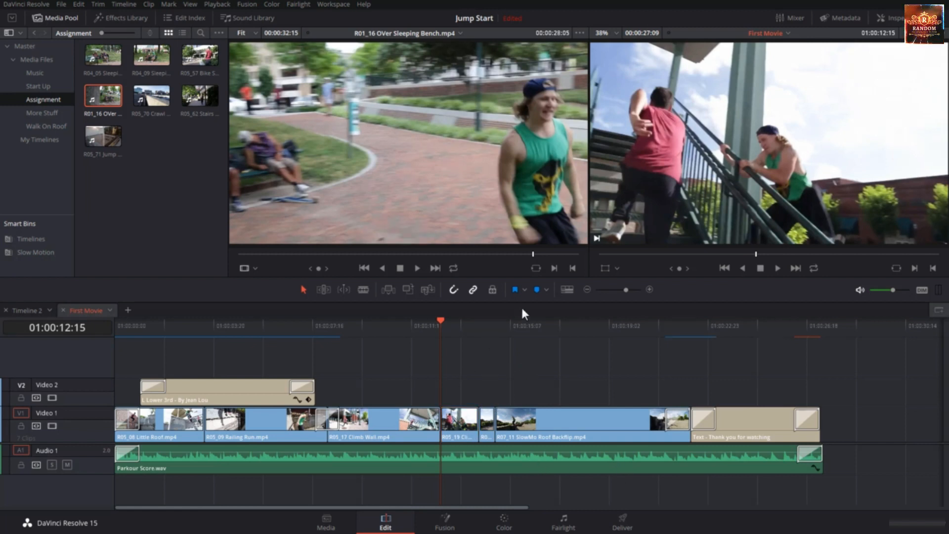
- Load the R04_05 Sleeping source clip, mark an In point at 00:00:01:10, play ahead briefly and return to the In point
left_click(106, 54)
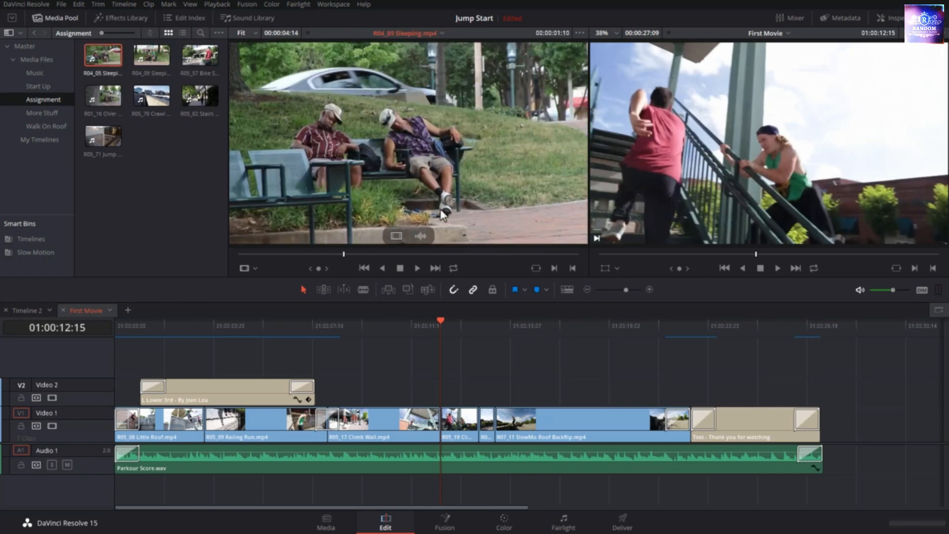
key("i")
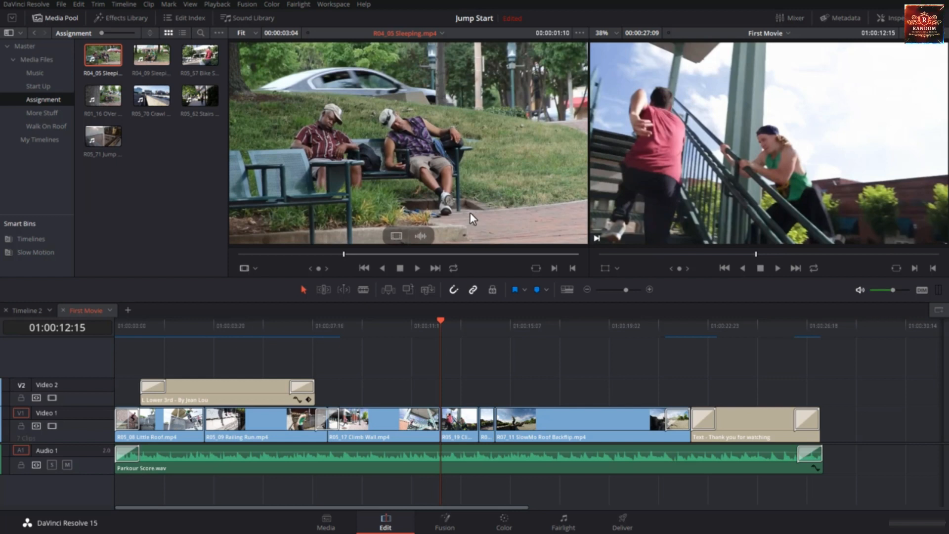
key("space")
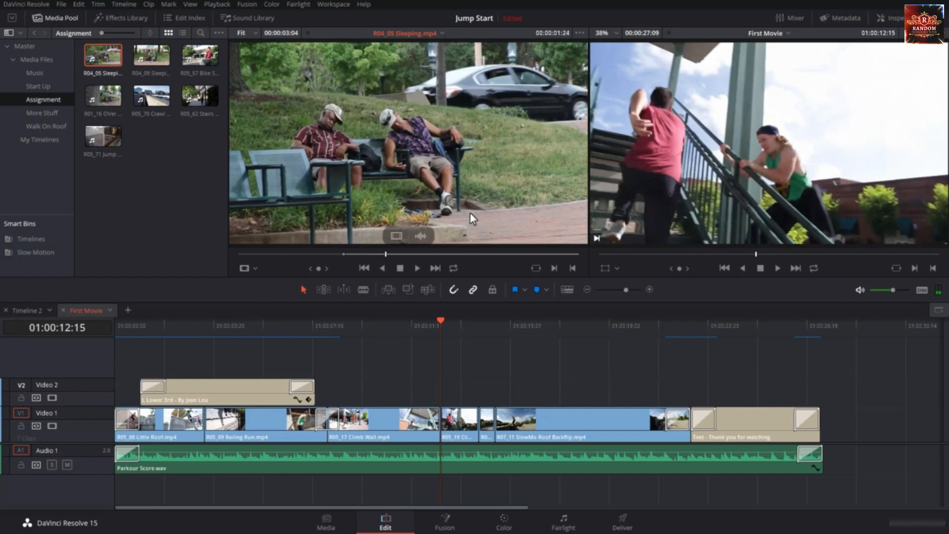
key("shift+i")
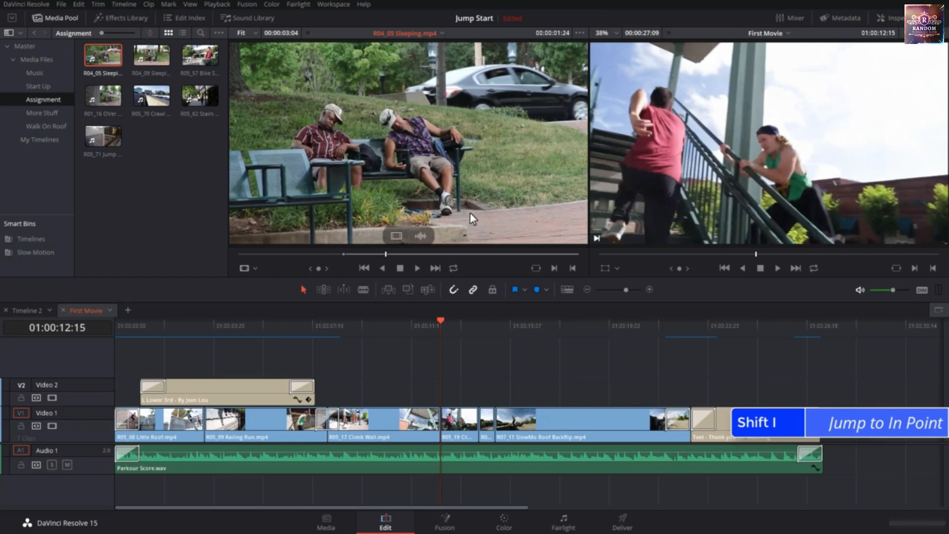
key("shift+i")
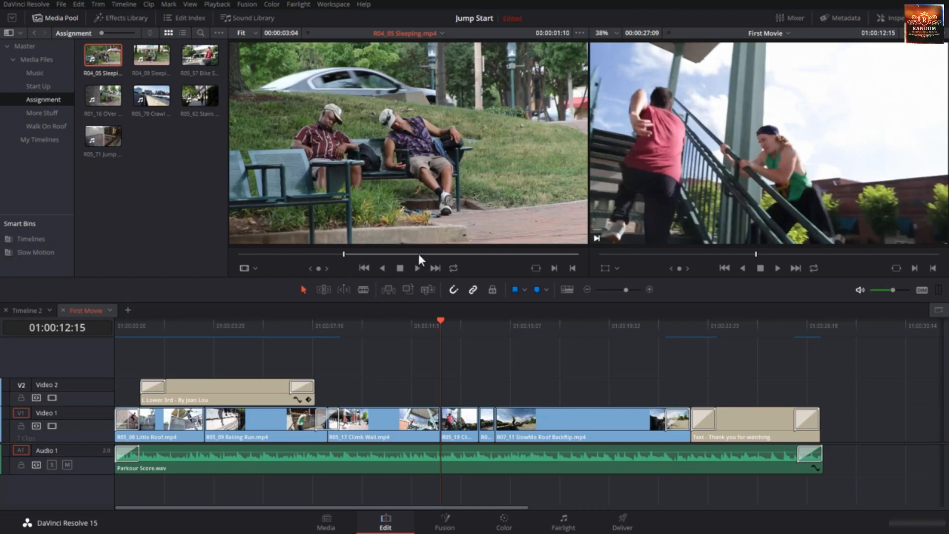
- Step the R04_05 Sleeping source clip one second forward and mark an Out point at 00:00:02:10
left_click(222, 4)
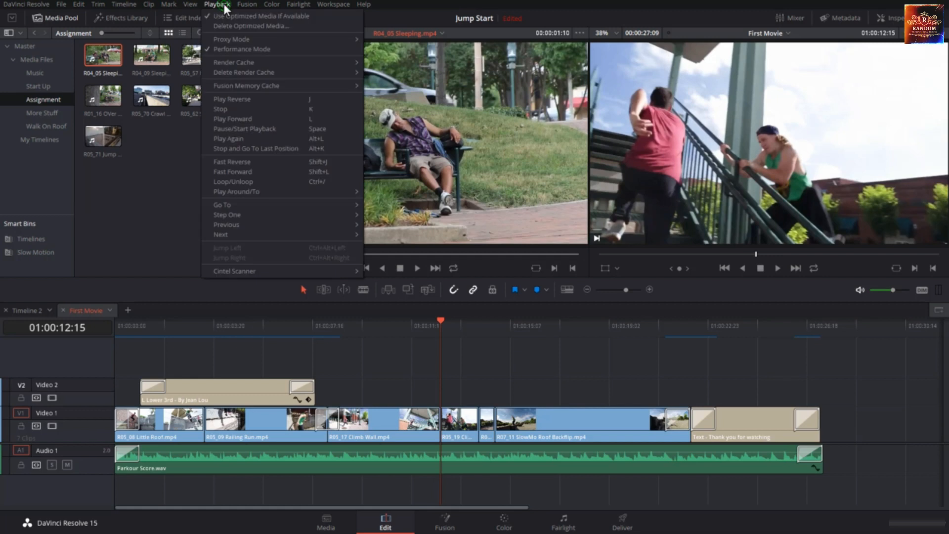
mouse_move(257, 215)
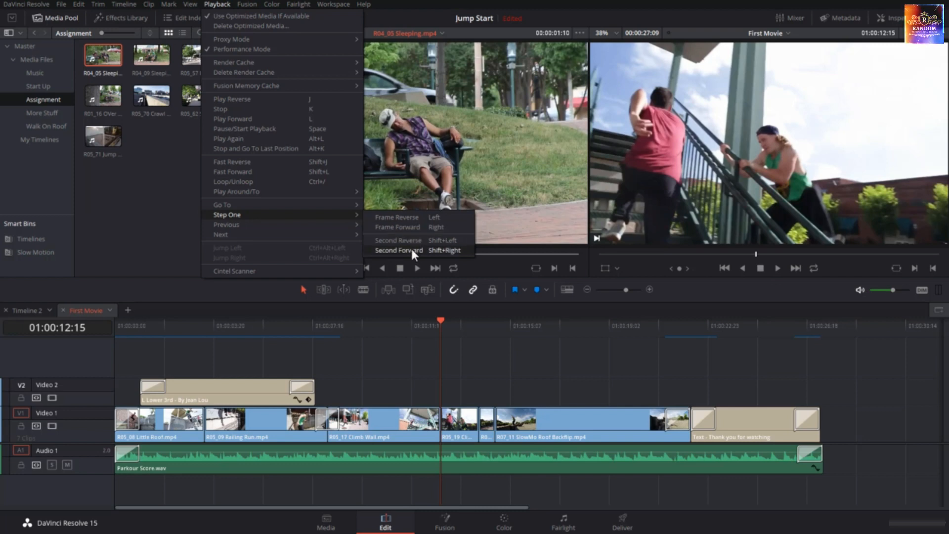
left_click(473, 355)
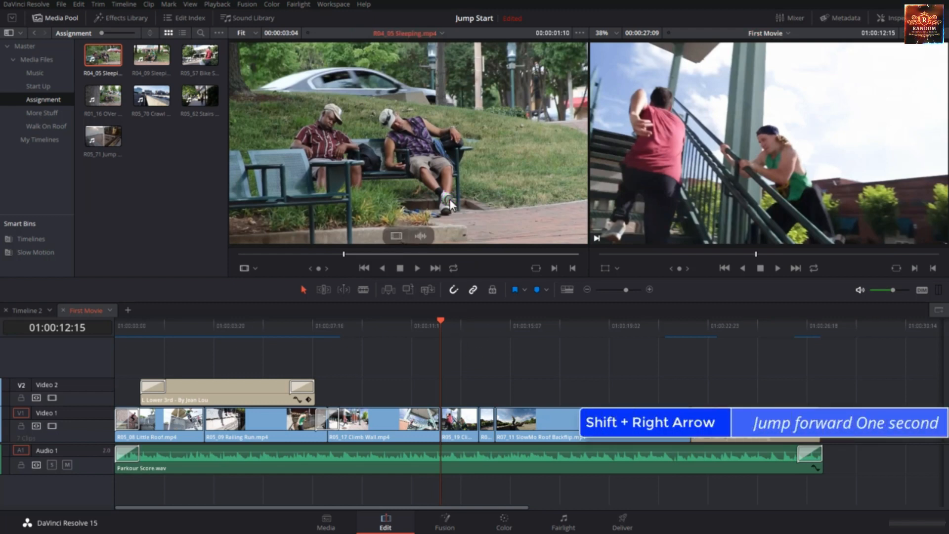
key("shift+Right")
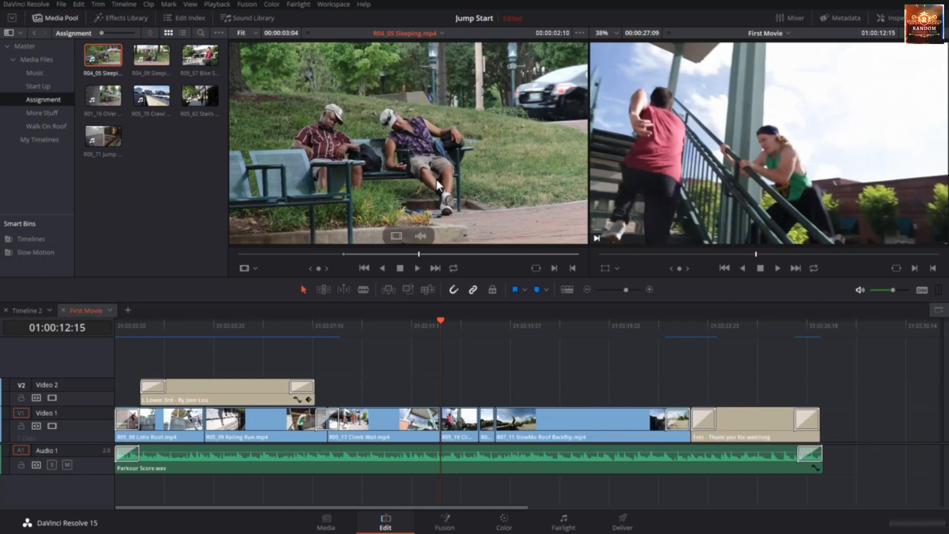
key("o")
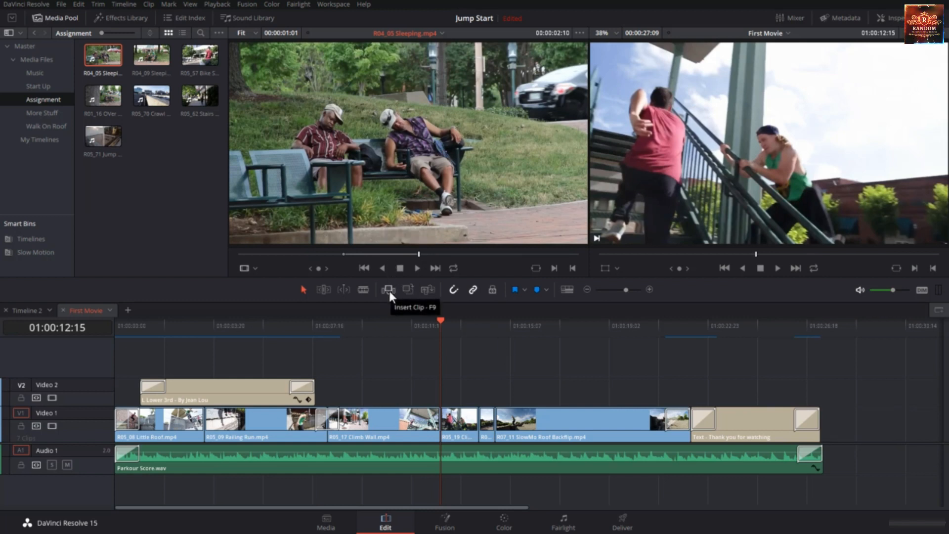
- Try inserting the marked R04_05 Sleeping range with audio on Video 1 at 01:00:12:15, and undo the insert
left_click_drag(402, 147, 388, 292)
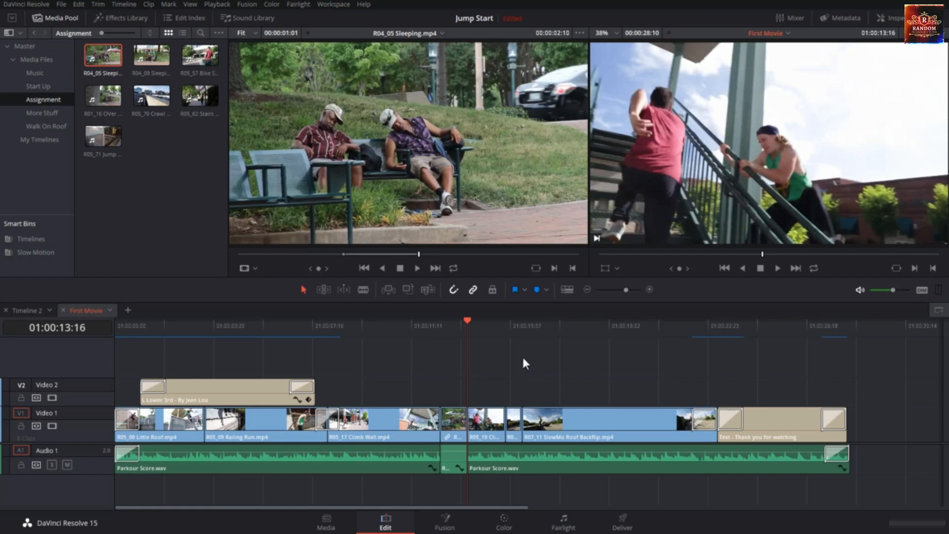
key("Delete")
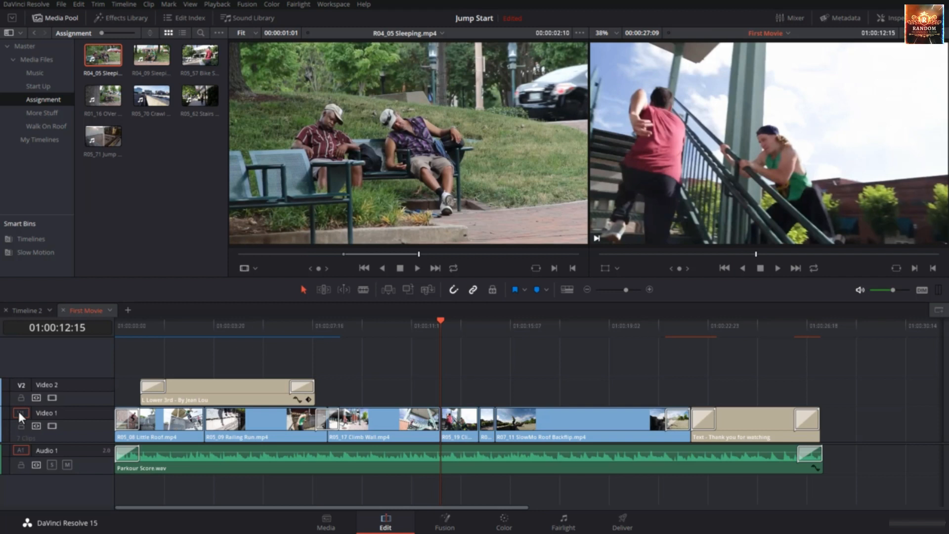
- Target Video 2 with the audio destination disabled, try inserting R04_05 Sleeping at 01:00:12:15, and undo that insert
left_click(21, 384)
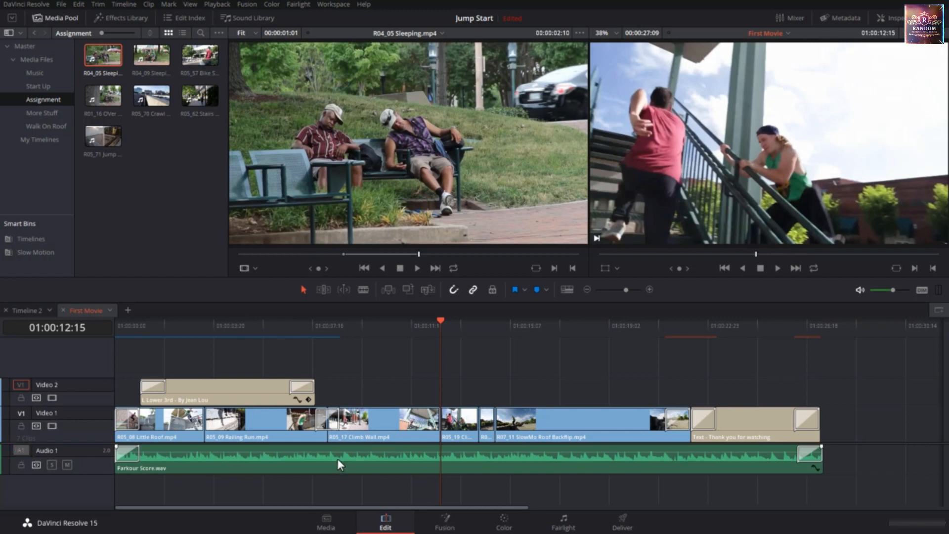
left_click(392, 289)
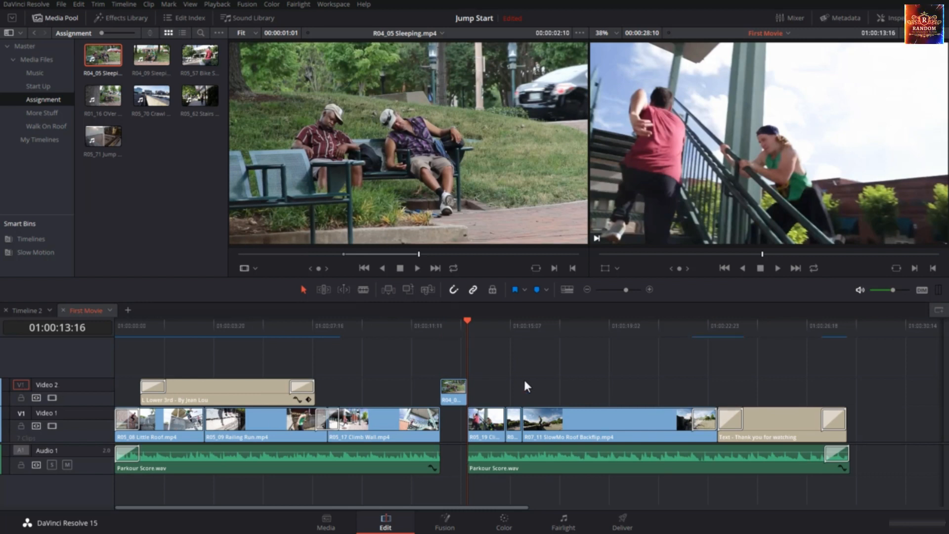
key("ctrl+z")
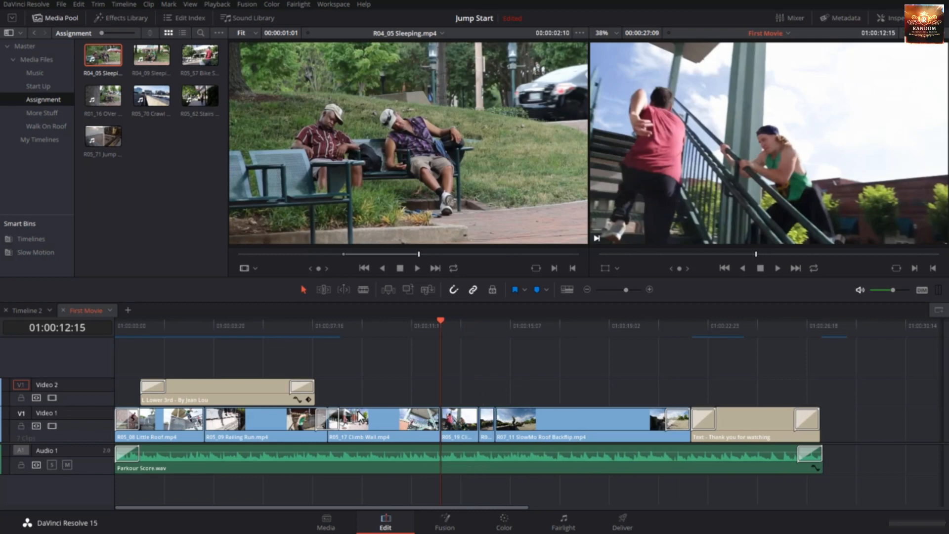
- Lock the Audio 1 track and insert the marked R04_05 Sleeping range on Video 2 at 01:00:12:15
left_click(21, 466)
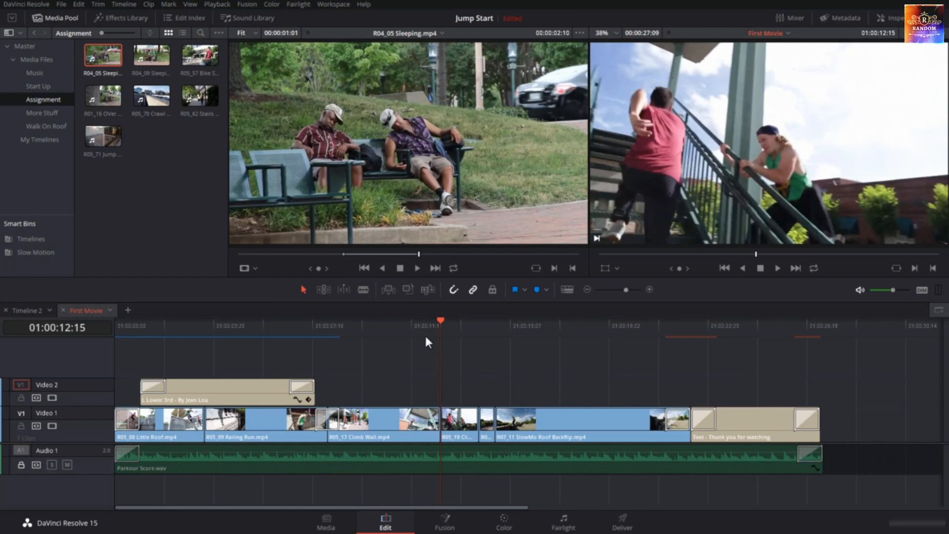
left_click(390, 289)
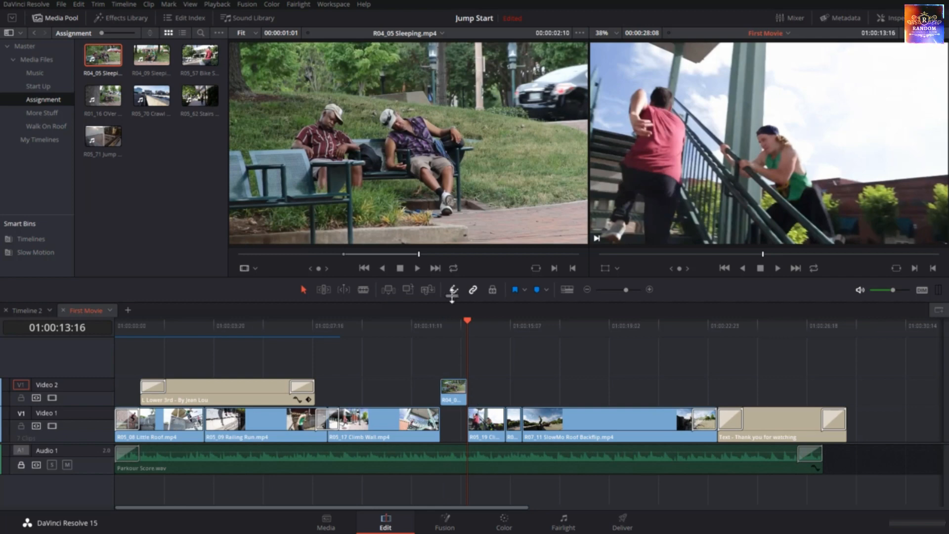
- Play the inserted R04_05 Sleeping clip from 01:00:12:15, scrub past it and return the playhead to its end at 01:00:13:16
left_click_drag(465, 322, 435, 328)
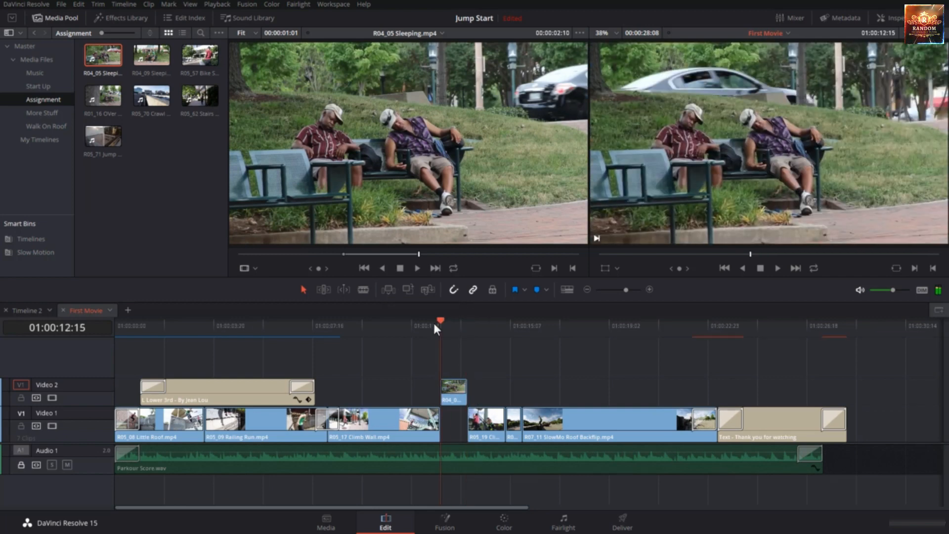
key("space")
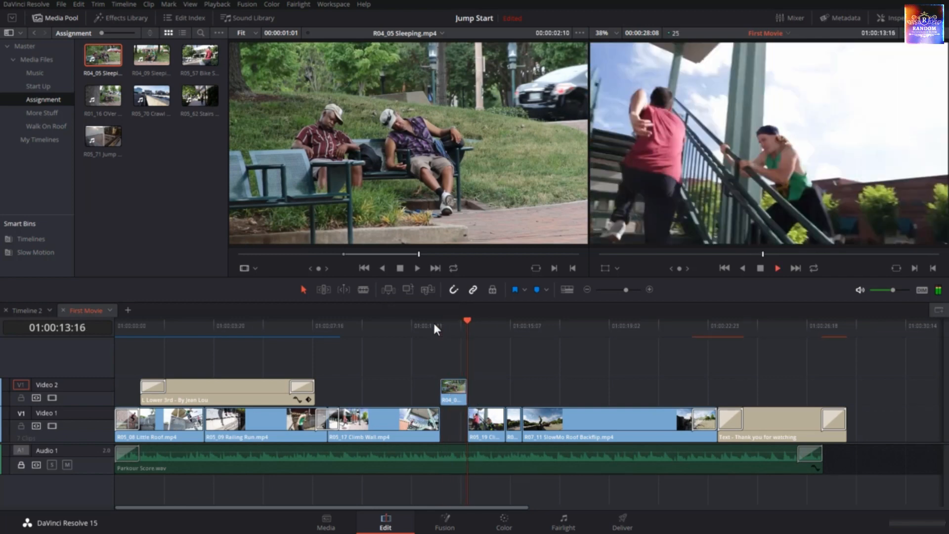
left_click_drag(468, 327, 509, 330)
key("Up")
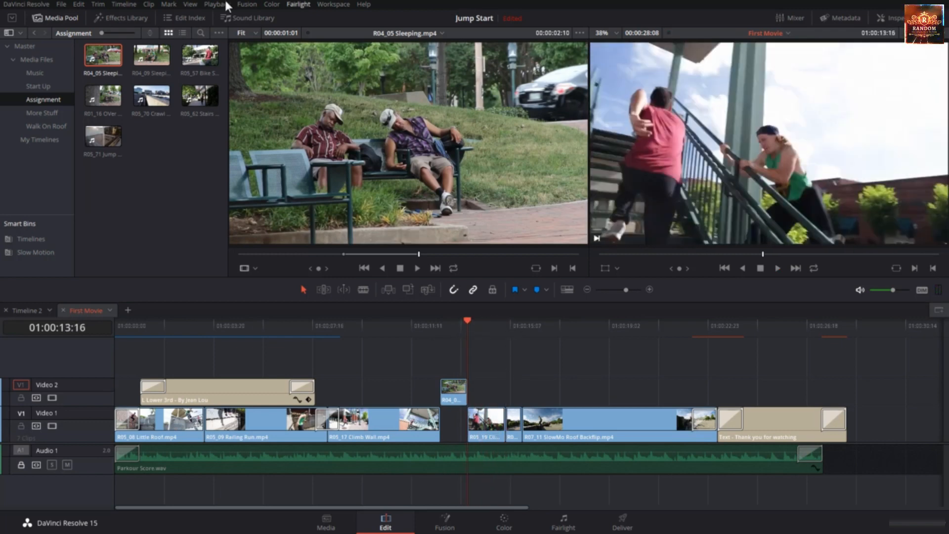
- Open R01_16 Over Sleeping Bench.mp4 and mark its in point at 00:00:25:09 and its out point at 00:00:26:10
double_click(108, 97)
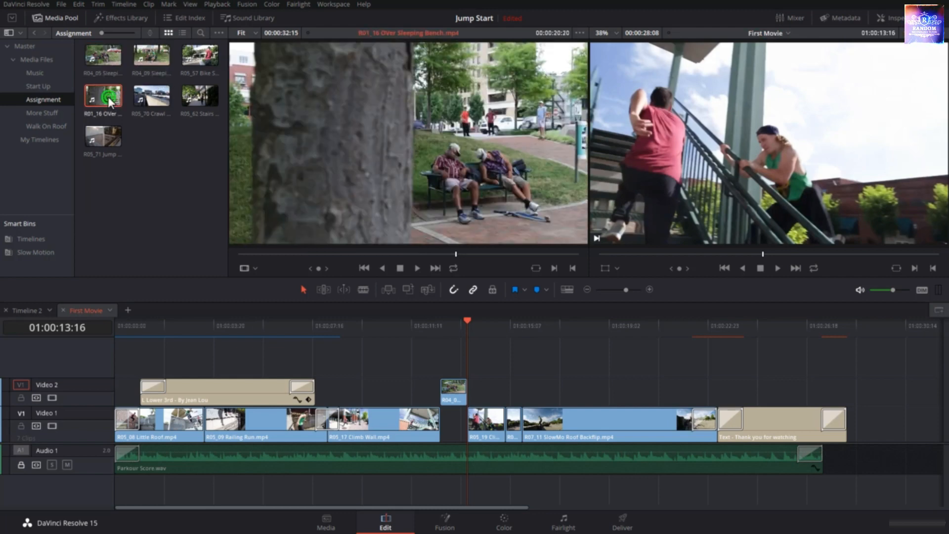
left_click_drag(475, 253, 504, 262)
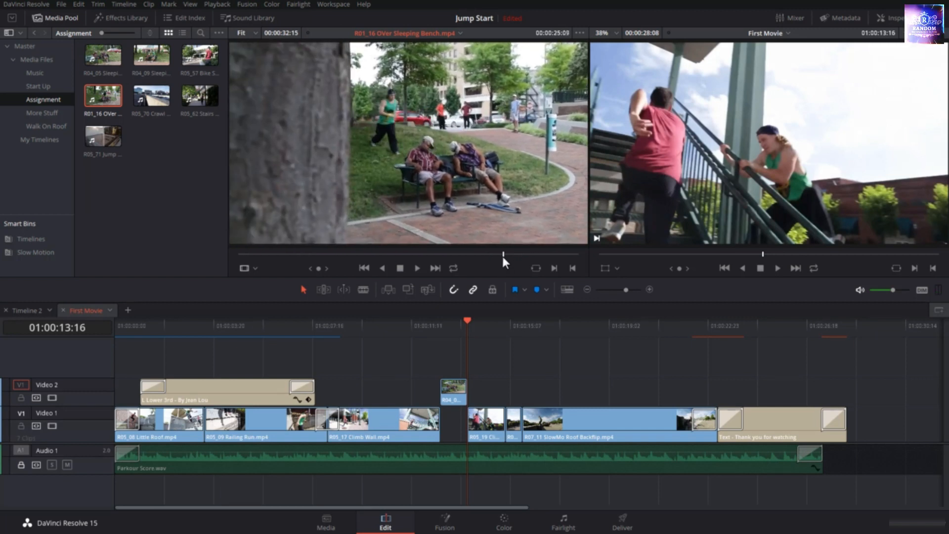
key("i")
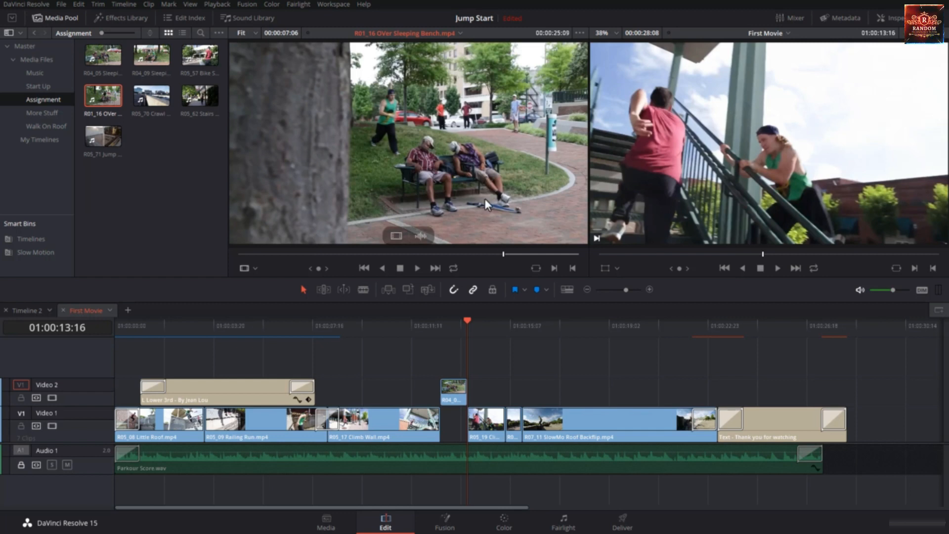
left_click_drag(503, 255, 514, 255)
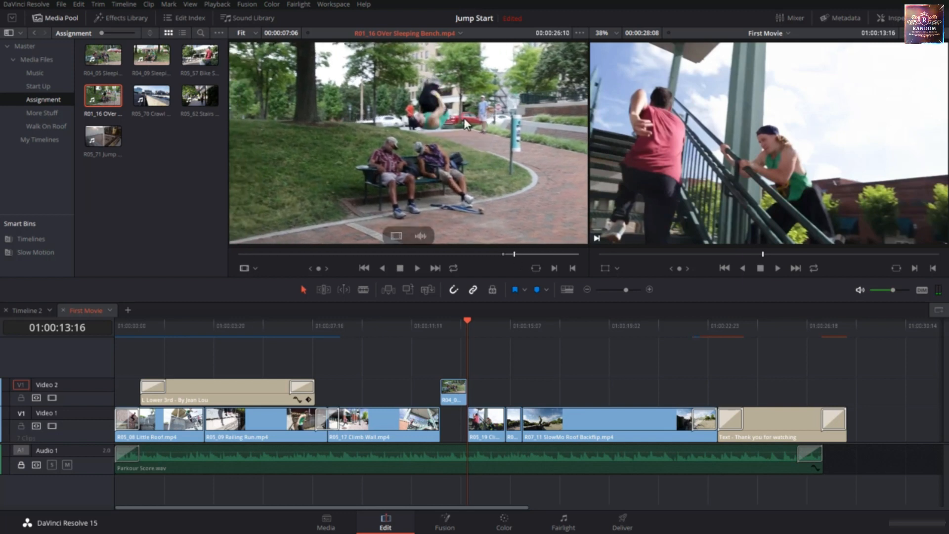
key("o")
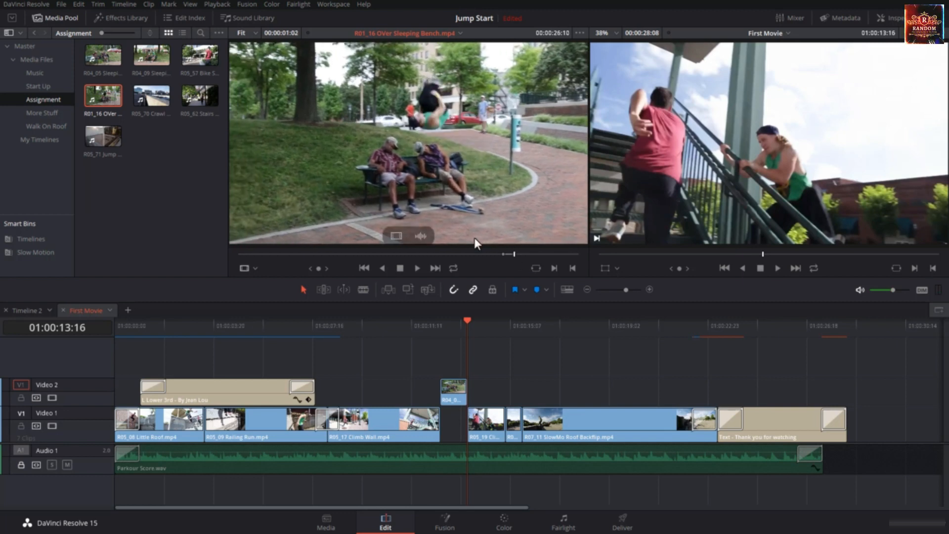
- Insert the marked bench shot on Video 2 at 01:00:13:16 and play back the edit from 01:00:12:15
left_click(388, 290)
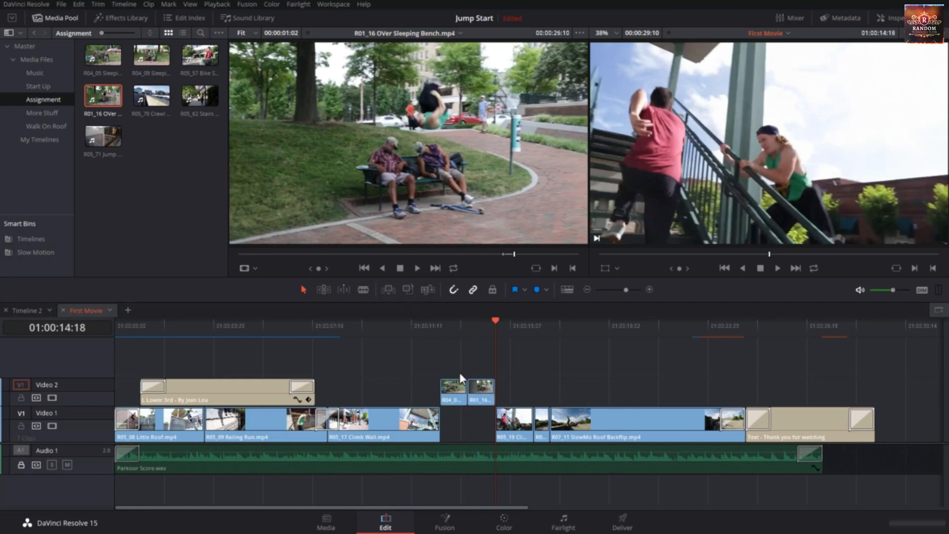
left_click(440, 328)
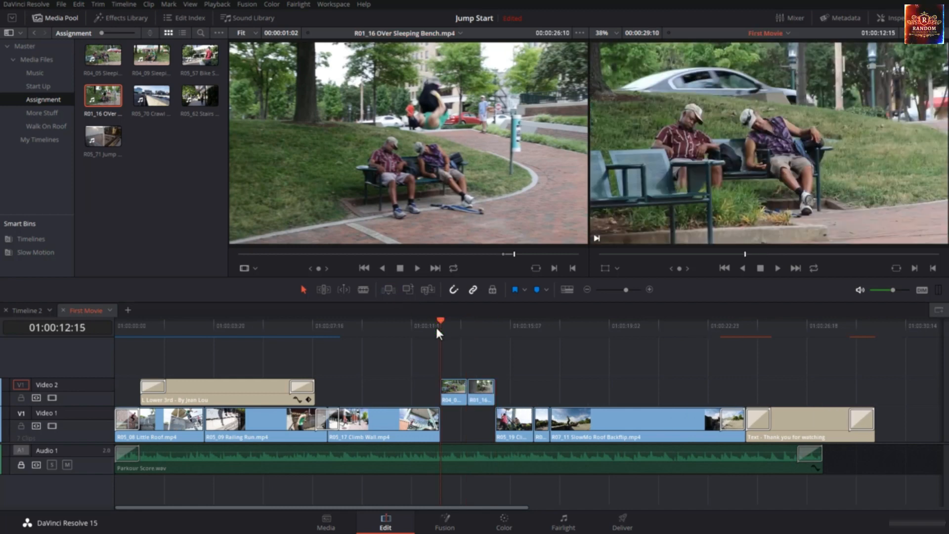
key("space")
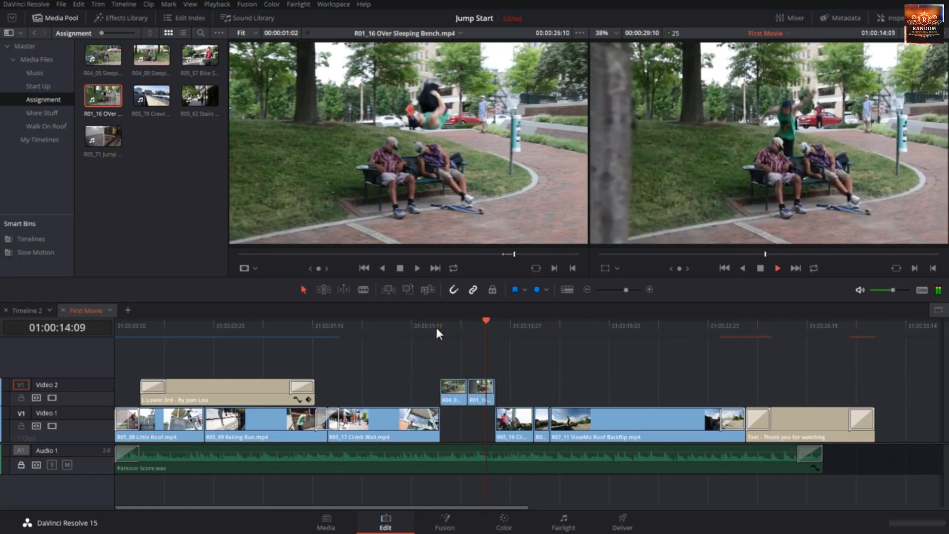
- Park the timeline at the end of the inserted bench shot and mark R04_09 Sleeping People.mp4 from 00:00:05:08 to 00:00:05:17
left_click_drag(465, 327, 489, 339)
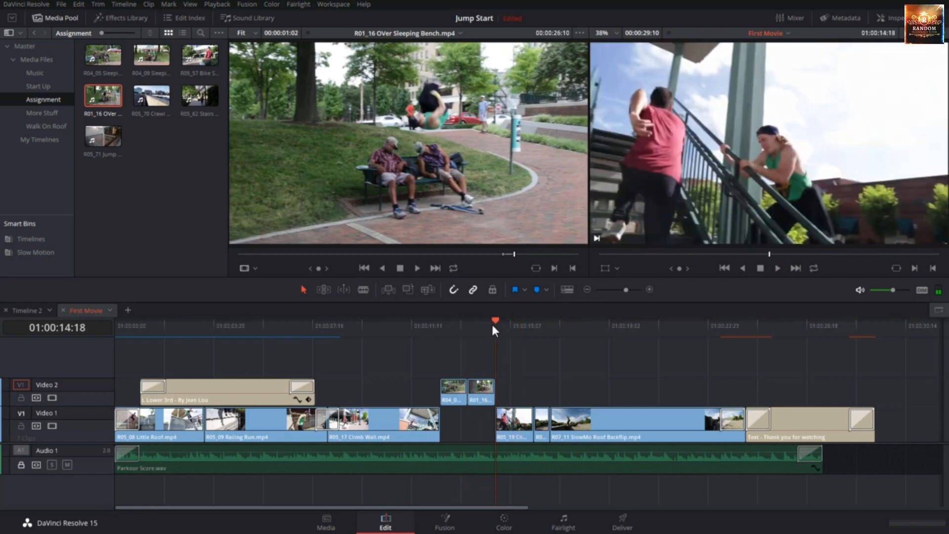
key("Left")
left_click(148, 60)
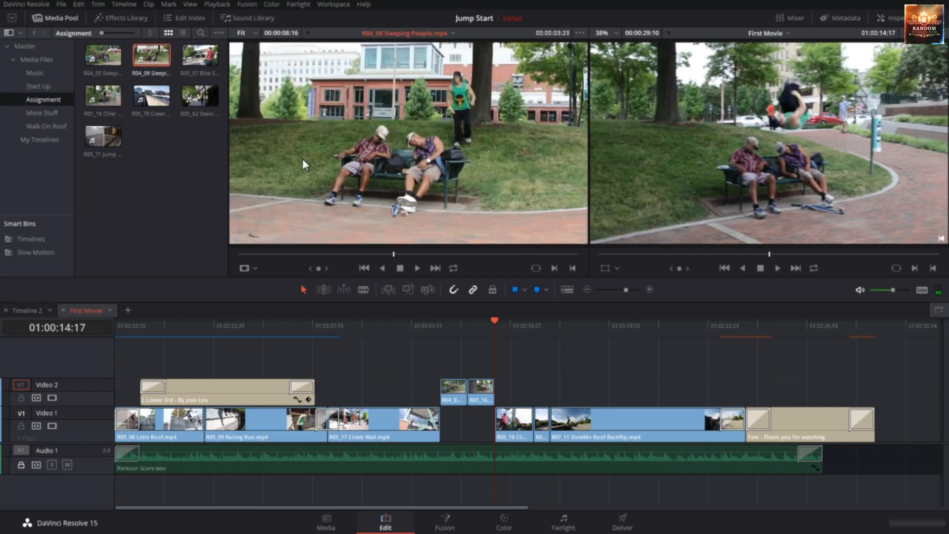
left_click(390, 253)
left_click_drag(390, 253, 449, 254)
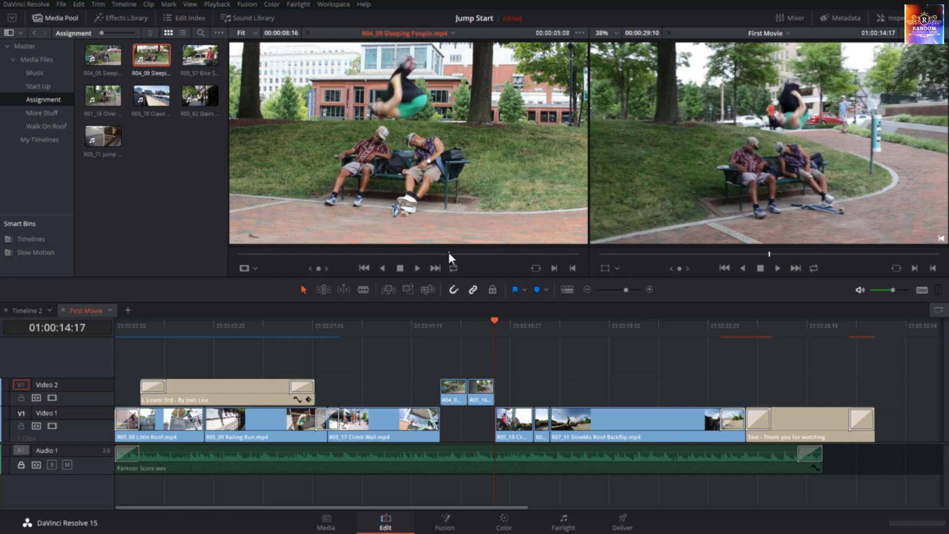
key("i")
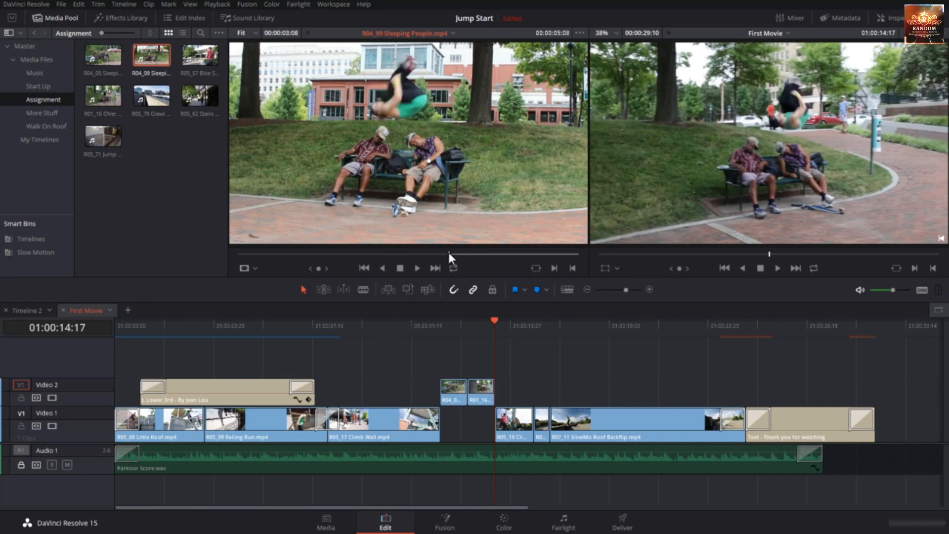
left_click_drag(448, 250, 464, 253)
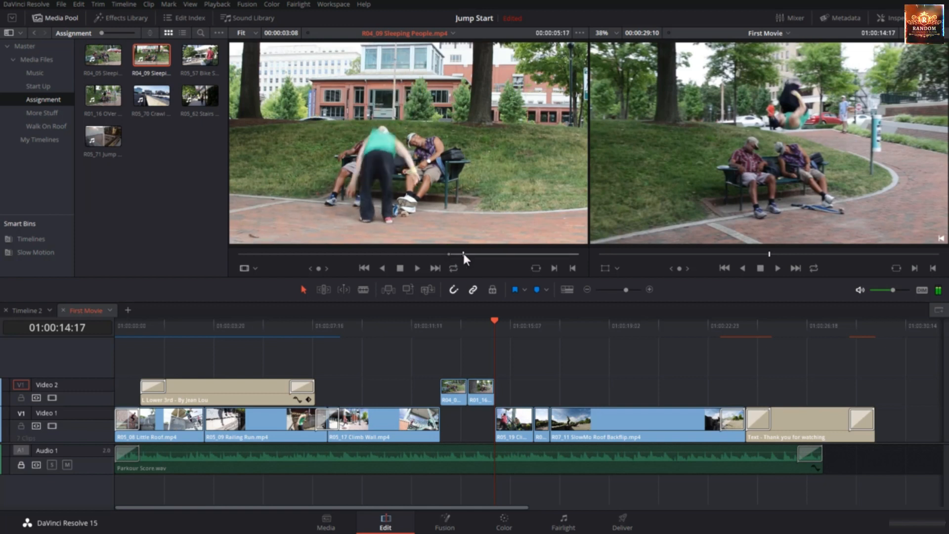
key("o")
- Insert the marked part of R04_09 Sleeping People.mp4 on Video 2 at 01:00:14:18 and play back from 01:00:11:21
left_click(386, 290)
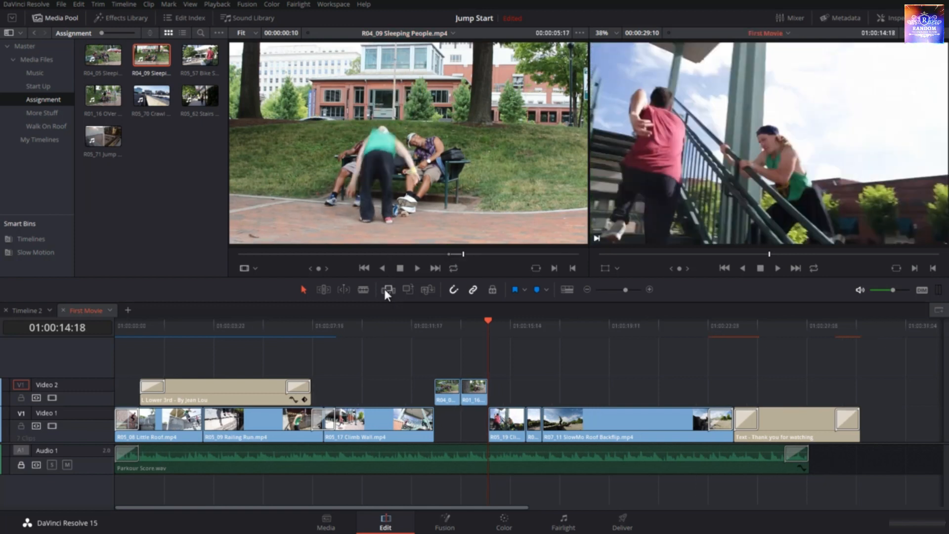
left_click(388, 289)
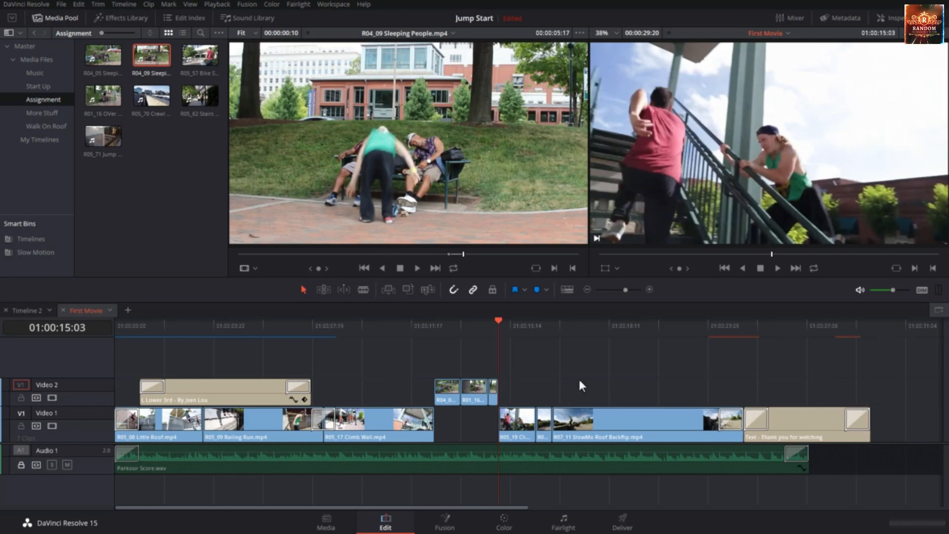
left_click(415, 328)
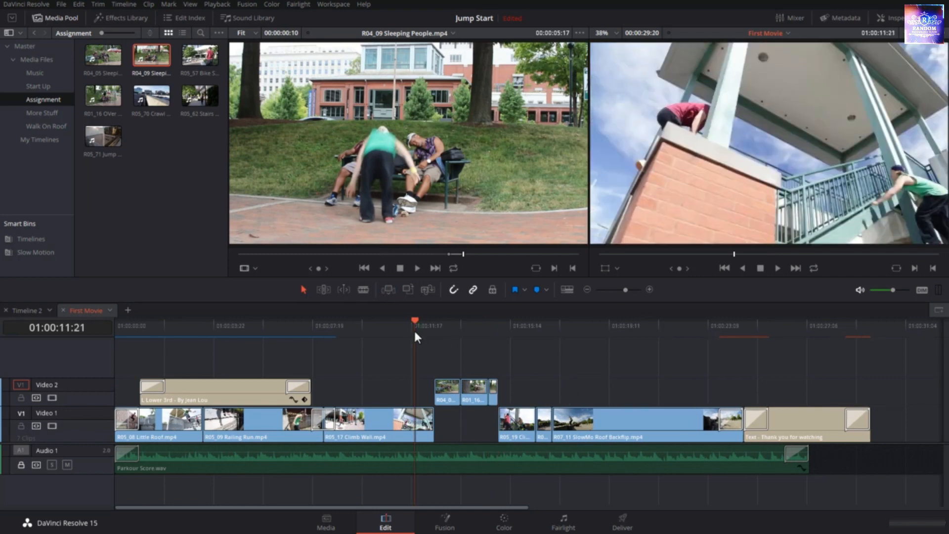
key("space")
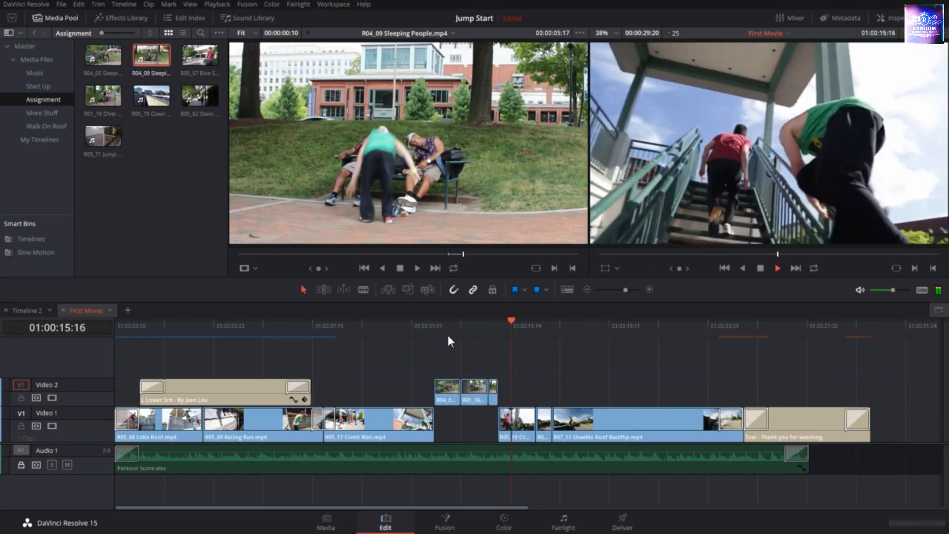
- Move the timeline position to 01:00:18:18 and mark R05_71 Jump to Beam.mp4 from 00:00:21:08 to 00:00:22:15
left_click_drag(489, 326, 589, 347)
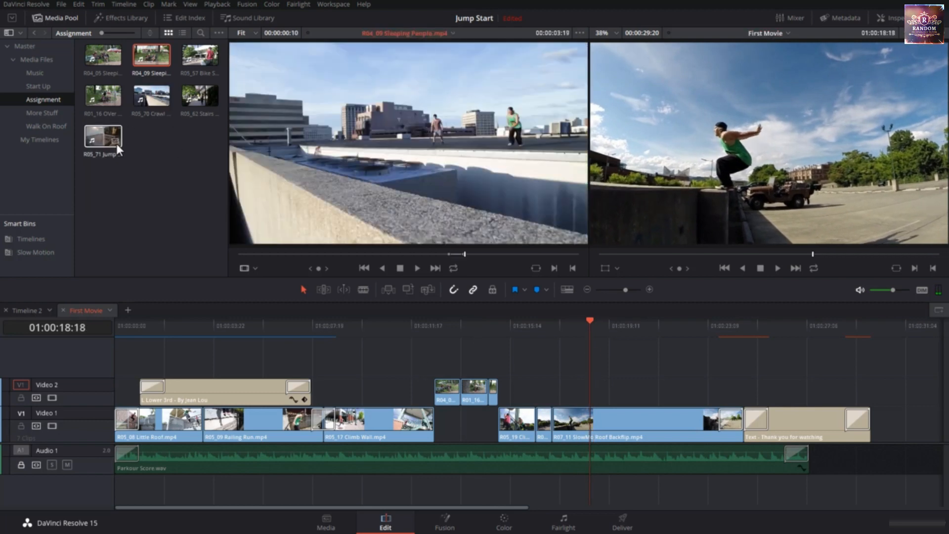
left_click(117, 144)
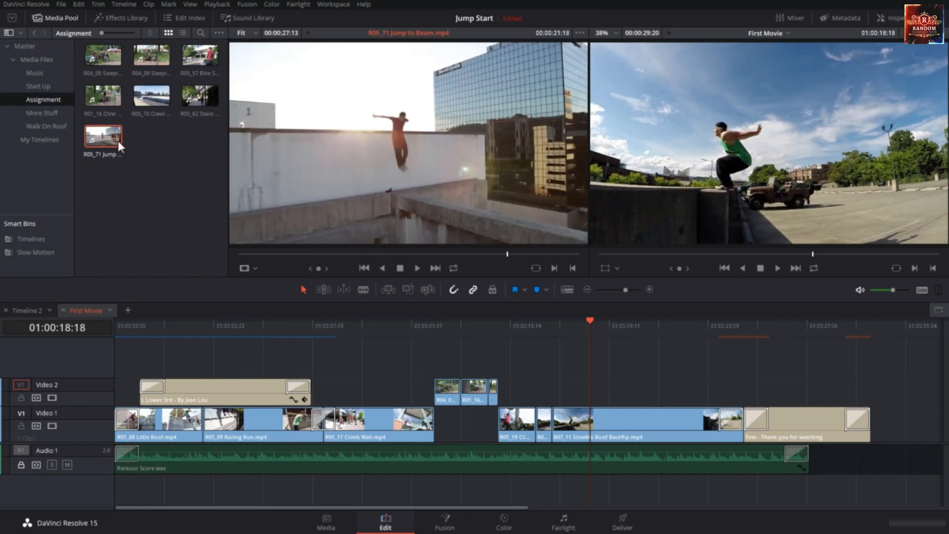
left_click_drag(518, 255, 502, 269)
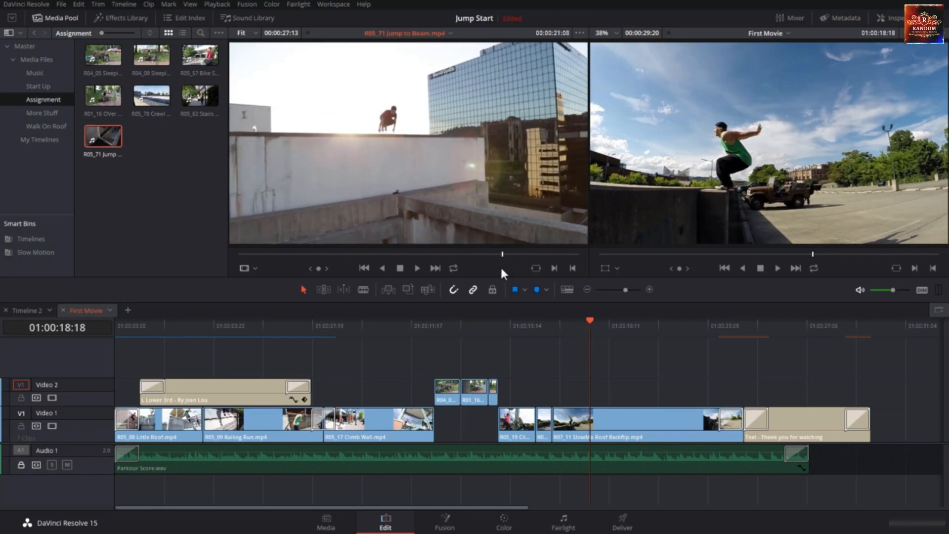
key("i")
left_click_drag(503, 252, 518, 254)
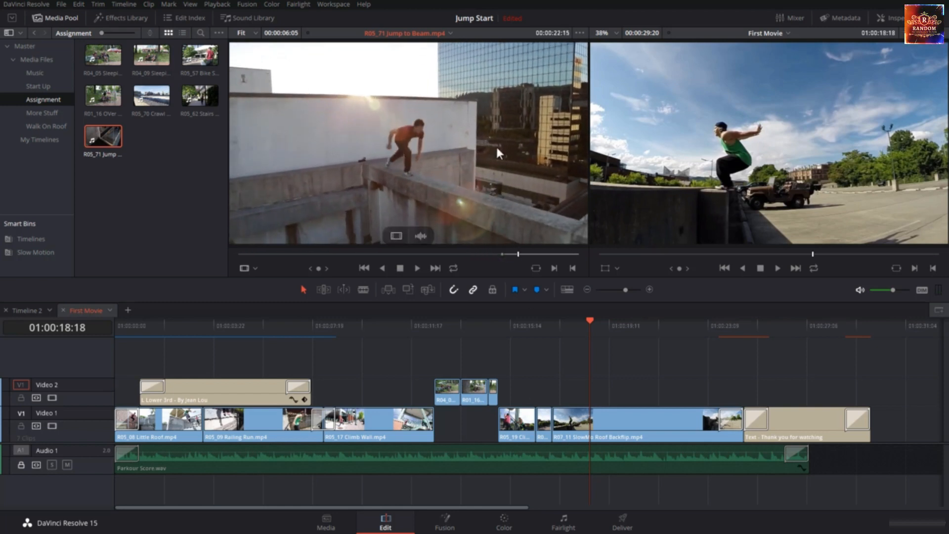
key("o")
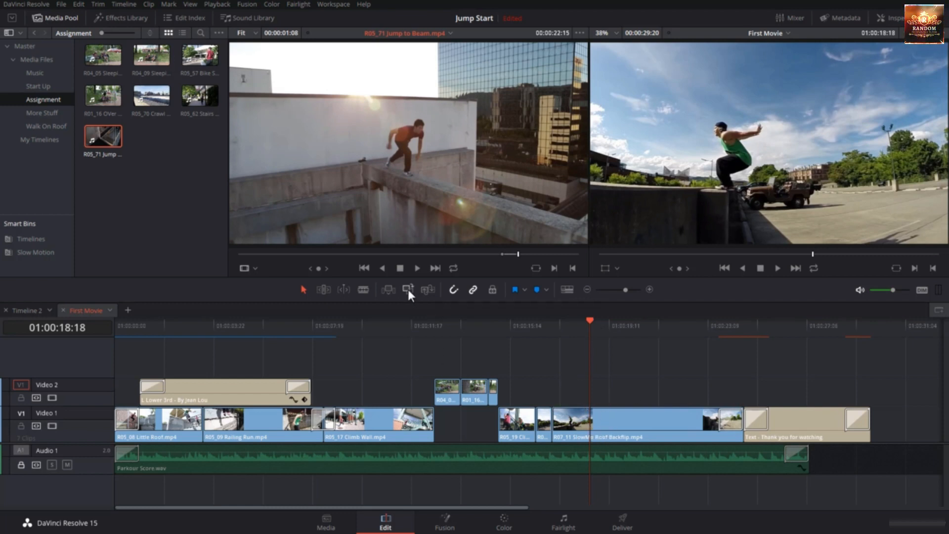
- Insert the marked part of R05_71 Jump to Beam.mp4 on Video 2 at 01:00:18:18 and play back the surrounding edit
left_click(390, 289)
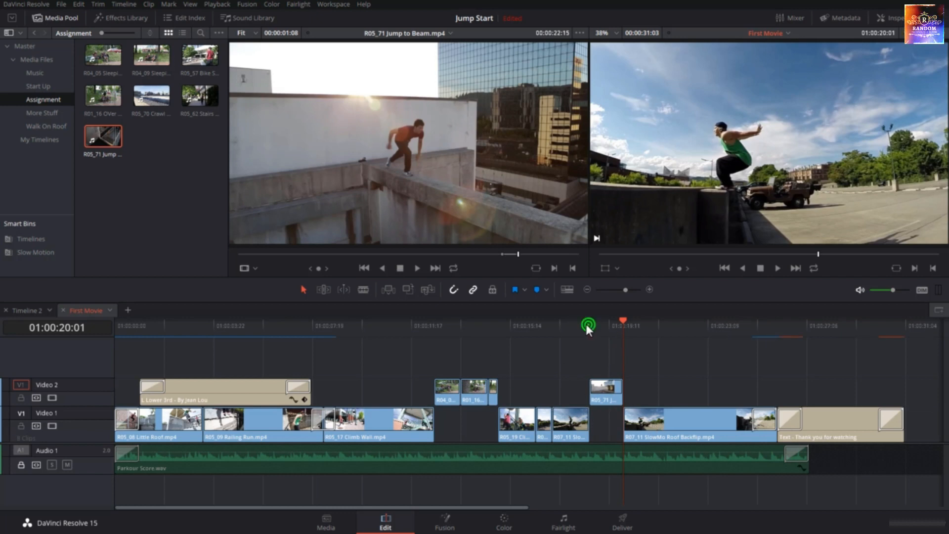
left_click_drag(587, 328, 554, 330)
key("space")
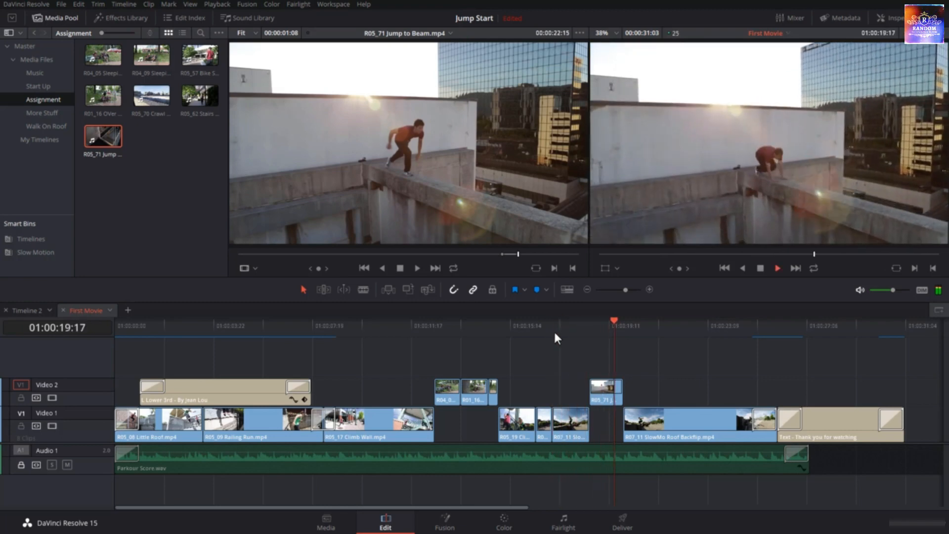
left_click(601, 328)
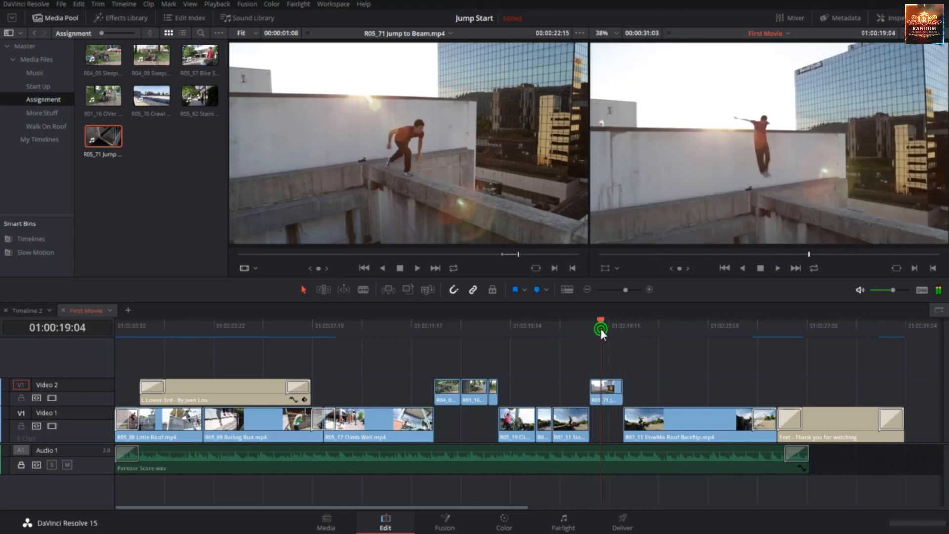
key("space")
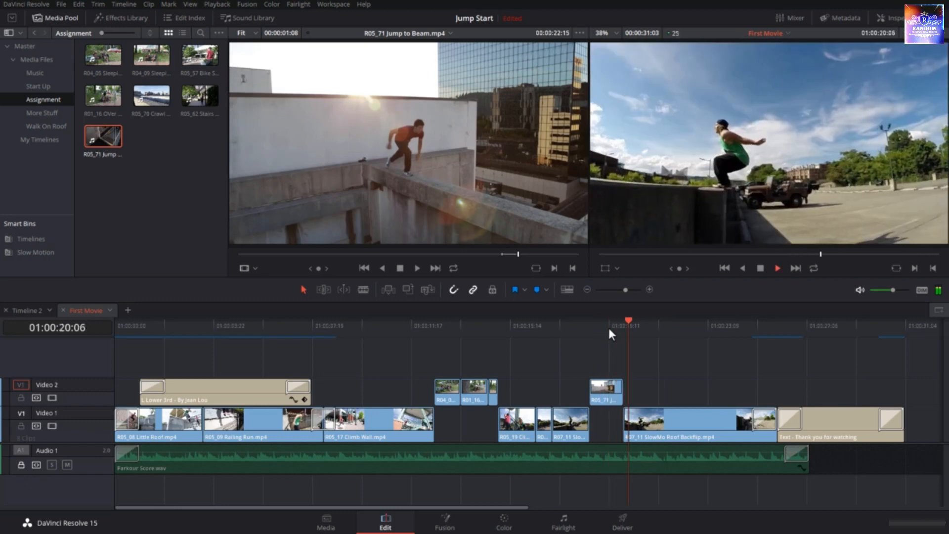
left_click_drag(648, 322, 526, 346)
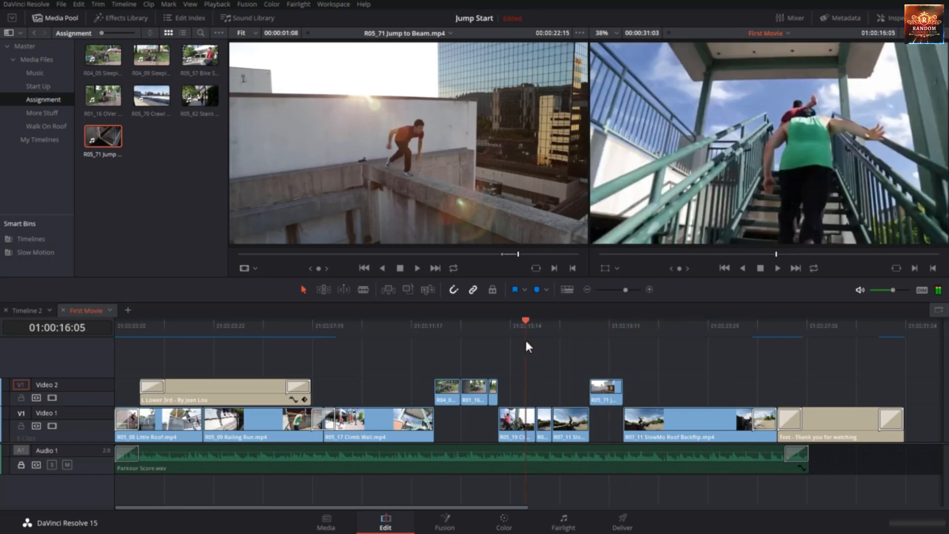
key("space")
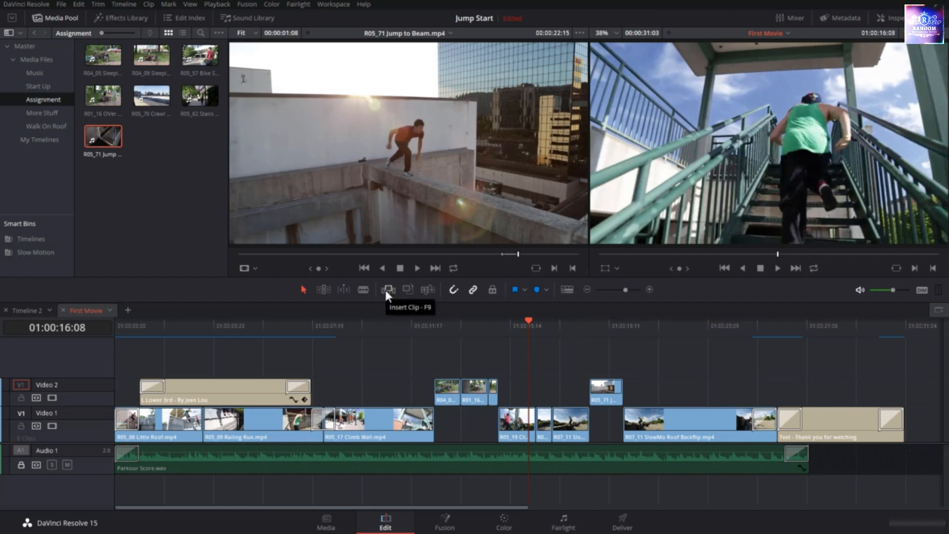
mouse_move(417, 141)
left_mouse_down()
mouse_move(717, 126)
mouse_move(897, 92)
mouse_move(547, 159)
mouse_move(435, 131)
mouse_move(430, 144)
left_mouse_up()
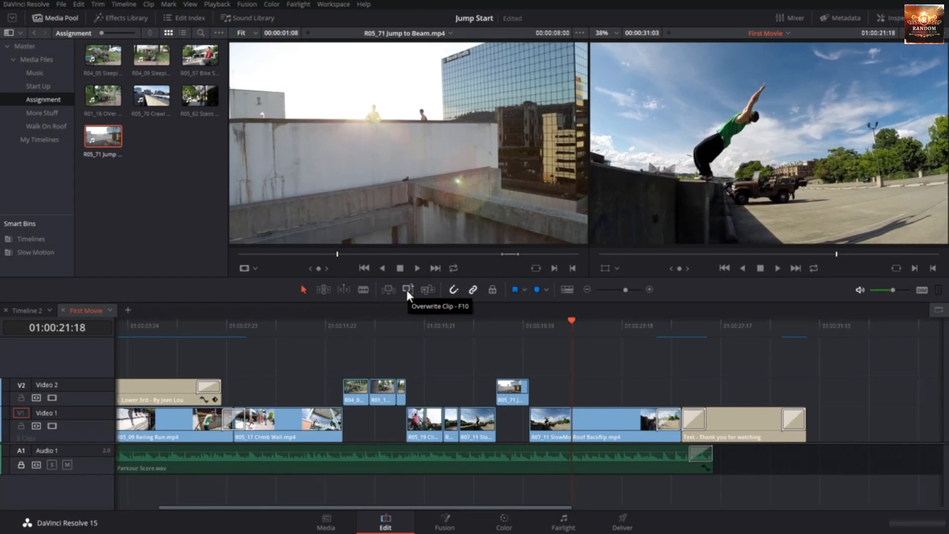
left_click_drag(391, 155, 327, 143)
left_click_drag(573, 321, 573, 351)
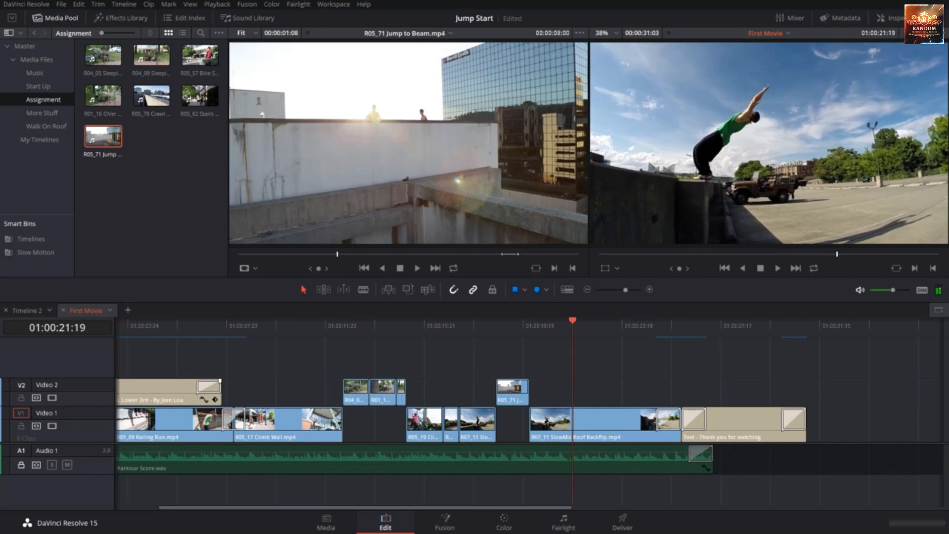
left_click(24, 384)
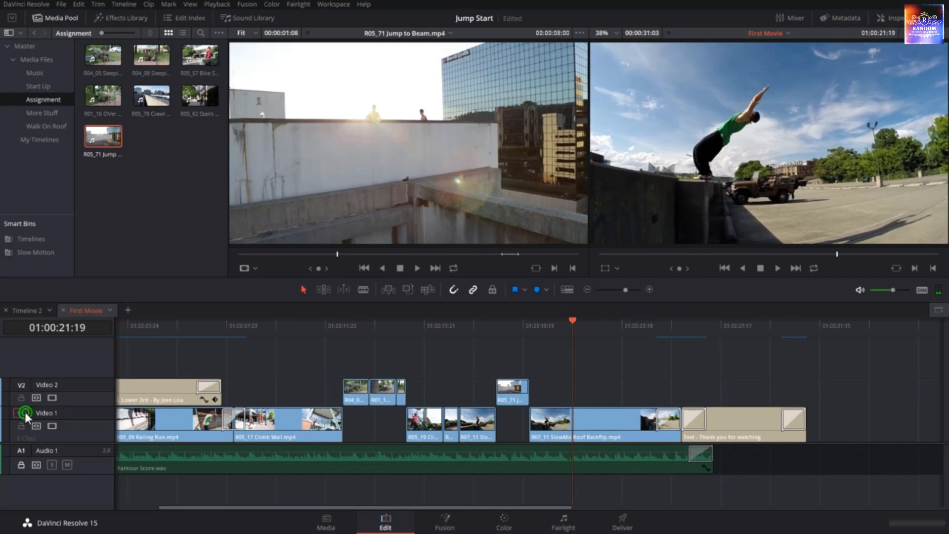
left_click(26, 385)
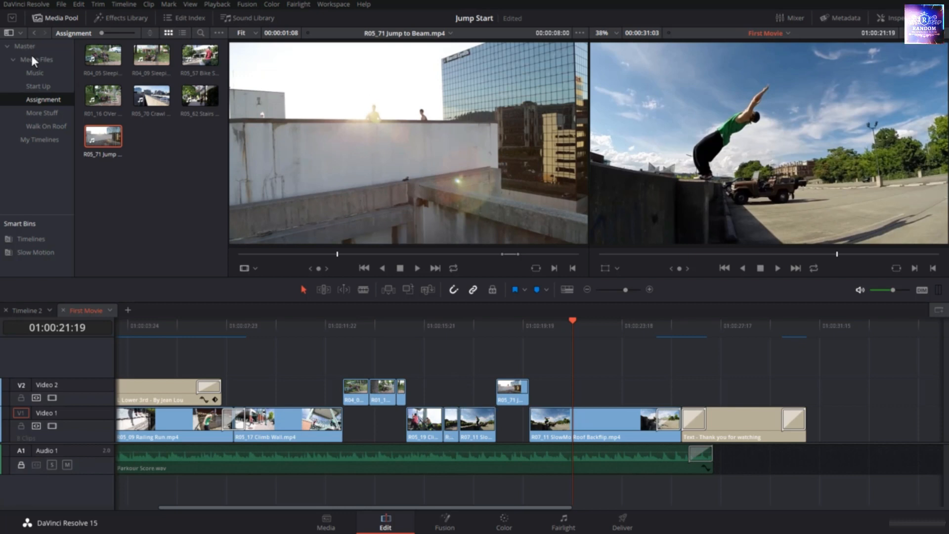
- Open R02_06 Slow Rain Flips.mp4 from the More Stuff bin and mark it from 00:00:17:02 to 00:00:18:01
left_click(52, 110)
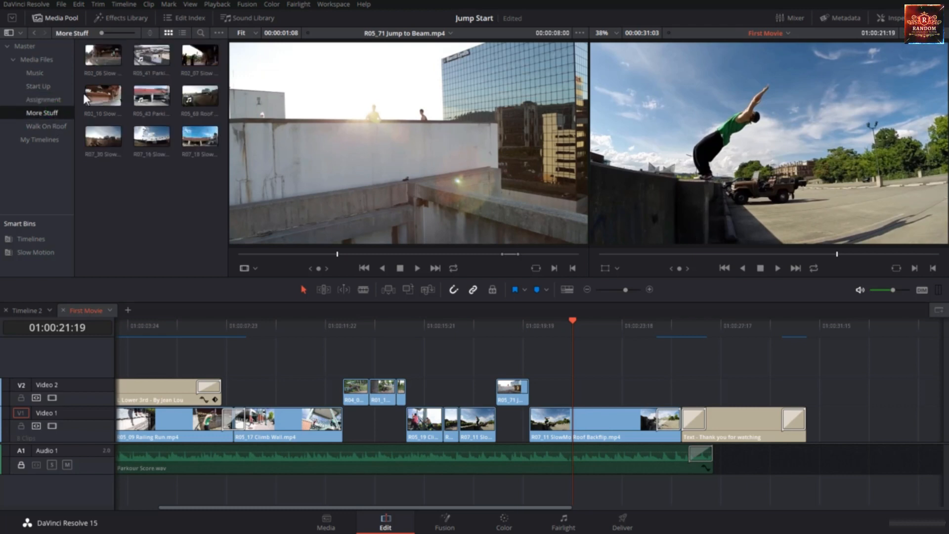
left_click(100, 61)
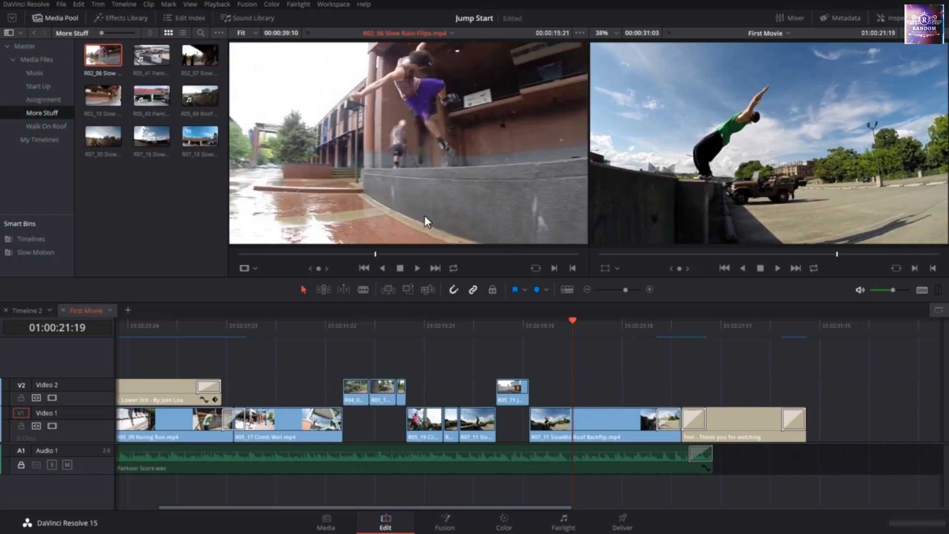
left_click_drag(376, 255, 386, 269)
key("i")
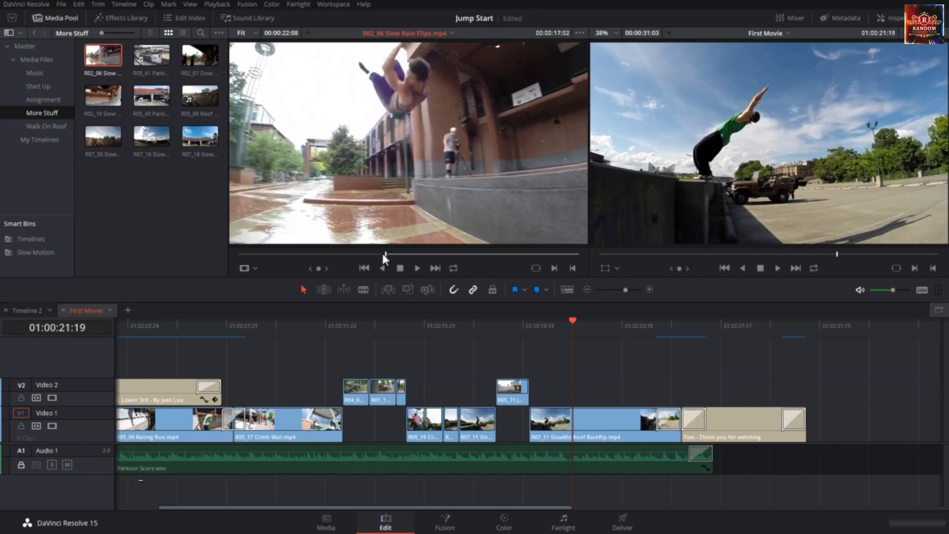
left_click_drag(386, 254, 394, 258)
key("o")
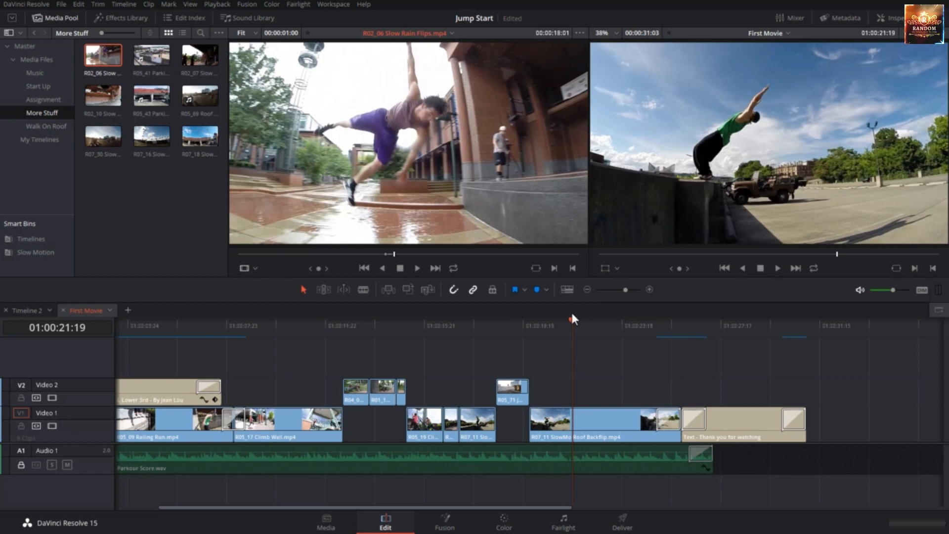
- Try an overwrite edit of the marked R02_06 Slow Rain Flips.mp4 range on Video 1 at 01:00:21:19, play it back and undo it
left_click(408, 288)
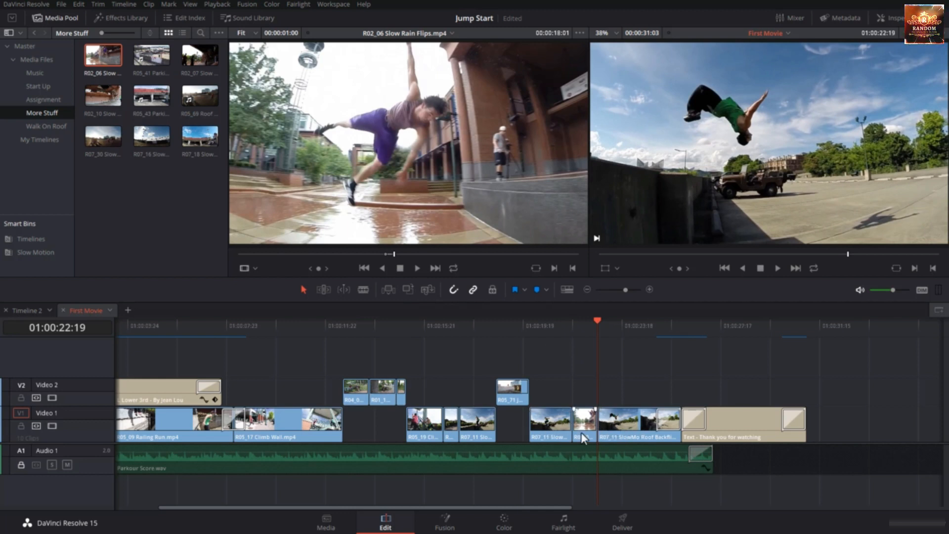
left_click_drag(570, 334, 536, 342)
key("space")
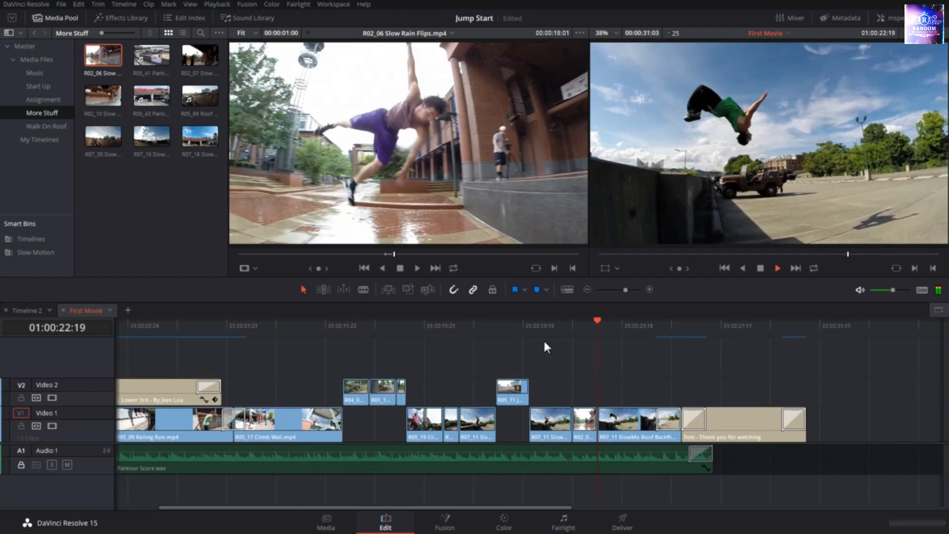
left_click(579, 330)
key("ctrl+z")
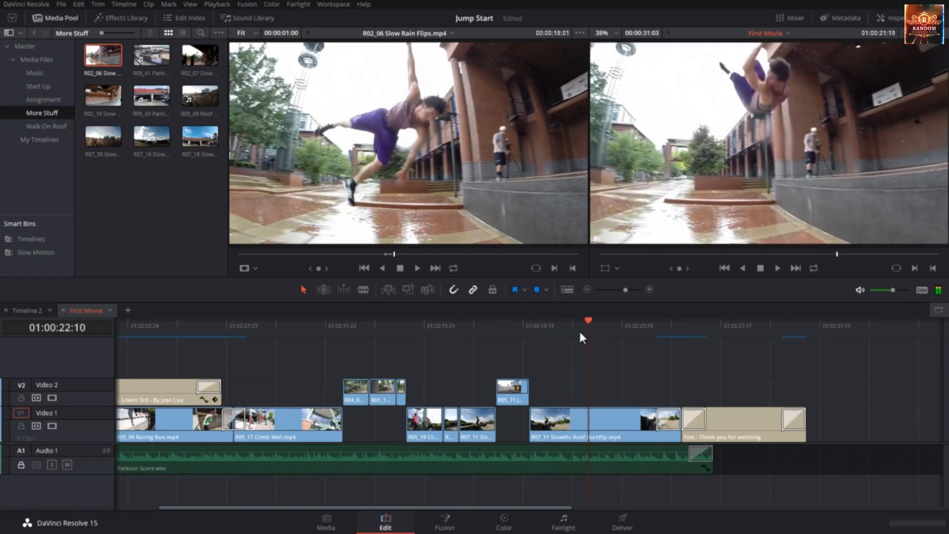
- Overwrite the marked part of R02_06 Slow Rain Flips.mp4 onto Video 2 at 01:00:21:20 and play back the surrounding edit
left_click_drag(589, 328, 570, 331)
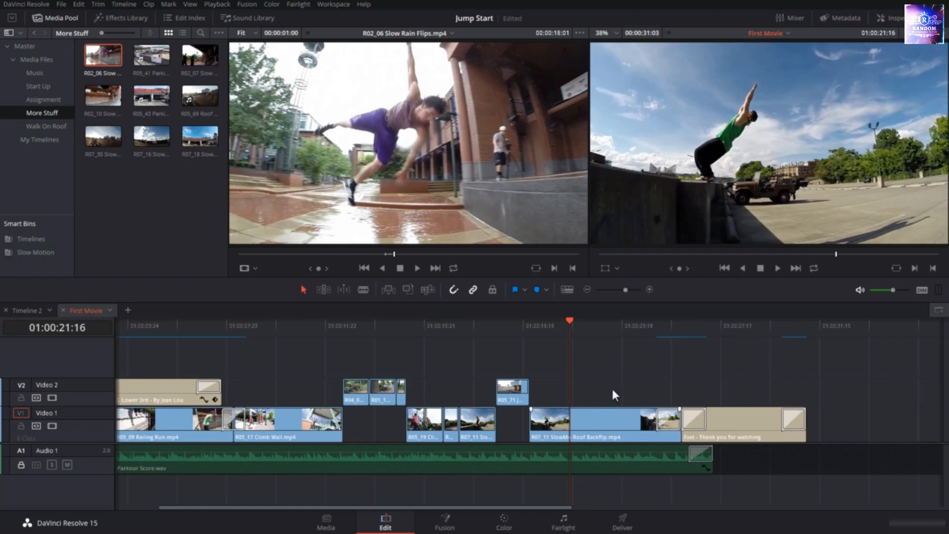
left_click_drag(570, 322, 574, 321)
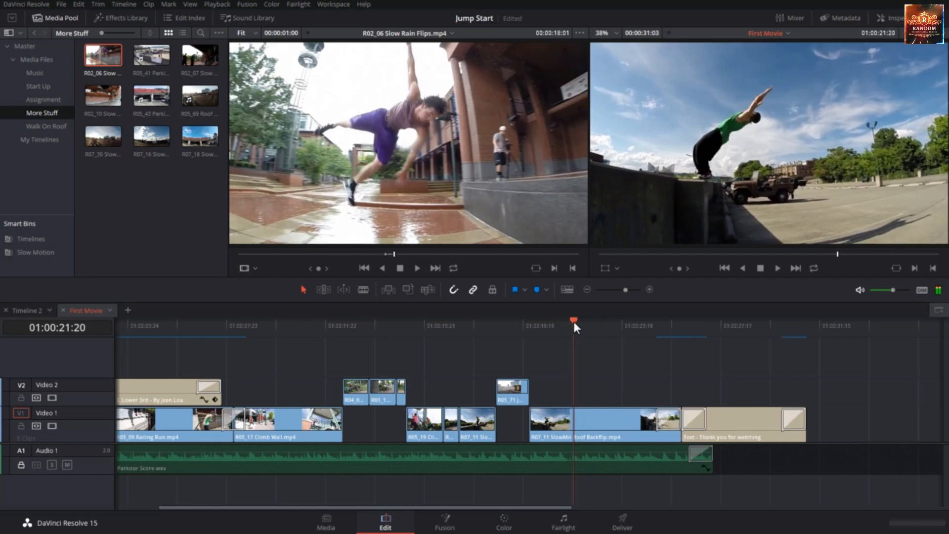
left_click(20, 384)
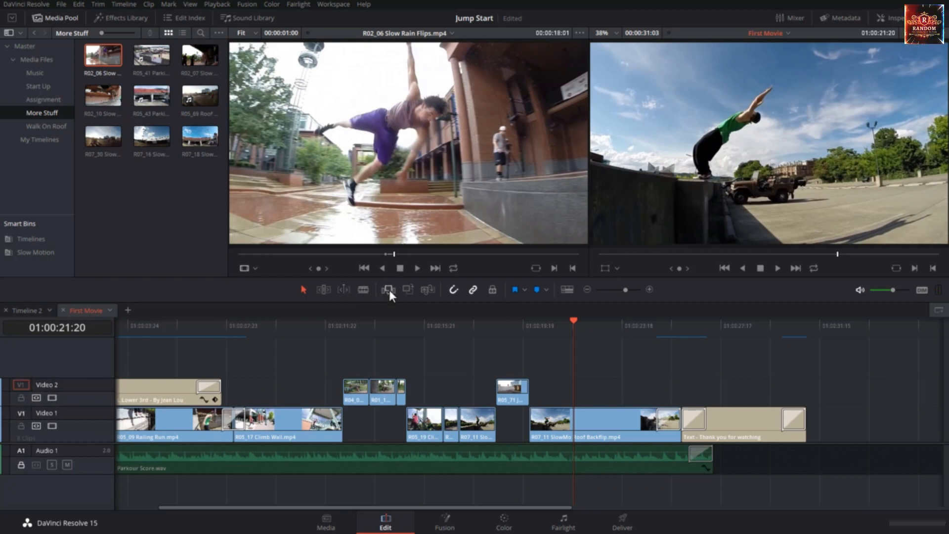
left_click(407, 289)
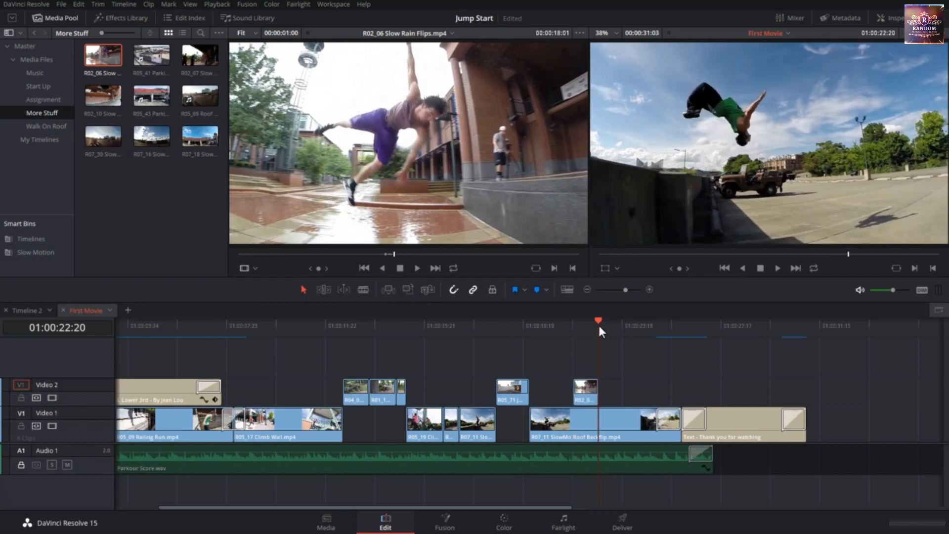
left_click_drag(599, 321, 552, 332)
key("space")
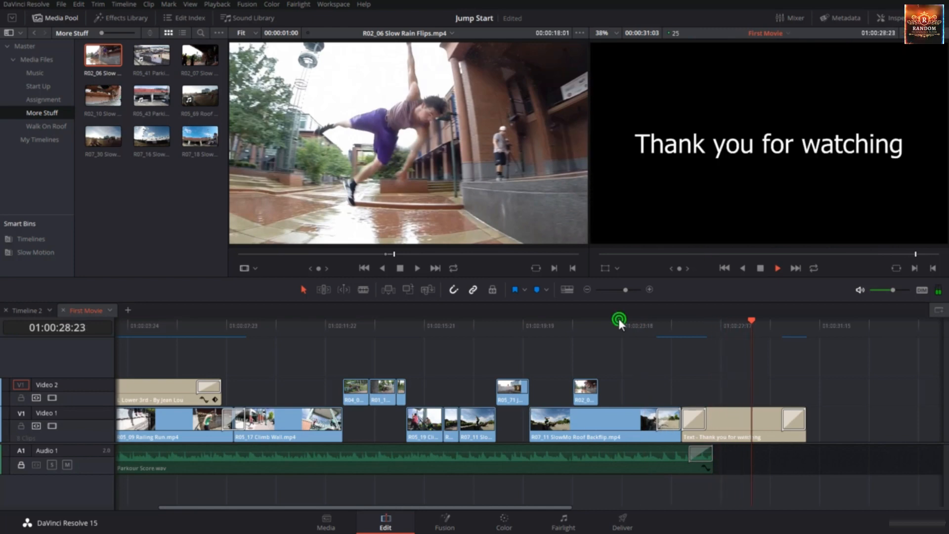
left_click_drag(618, 320, 553, 338)
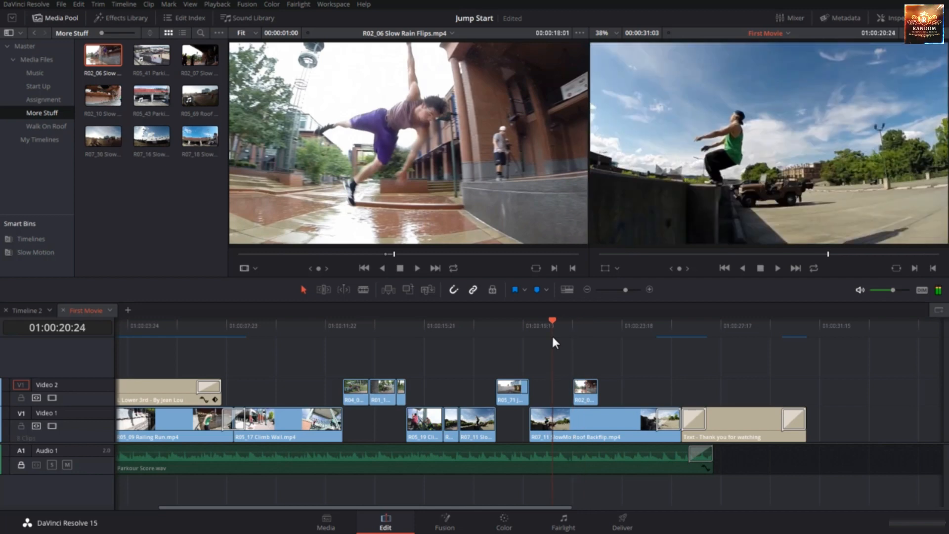
key("space")
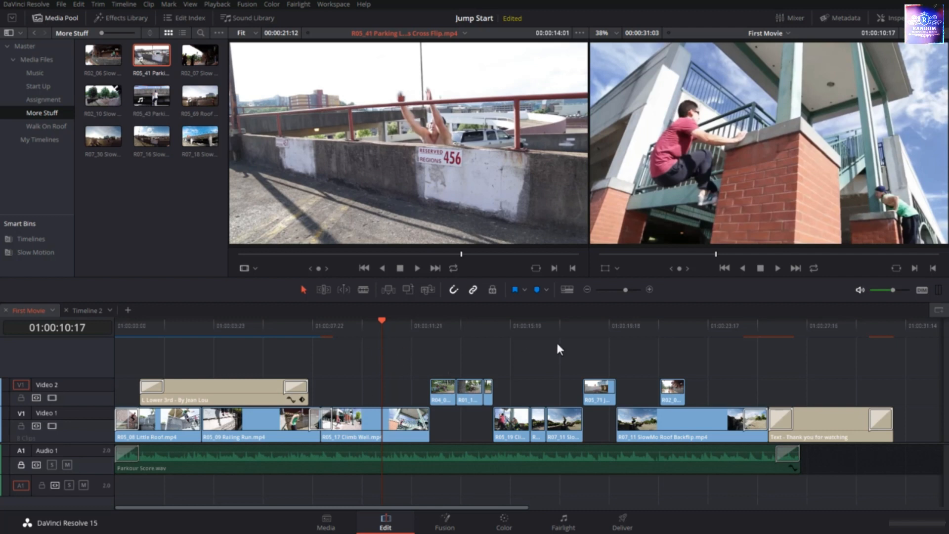
- Mark the R05_17 Climb Wall.mp4 clip on the timeline and shorten the marked range at both ends to 00:00:01:07, ending at 01:00:10:17
left_click(395, 428)
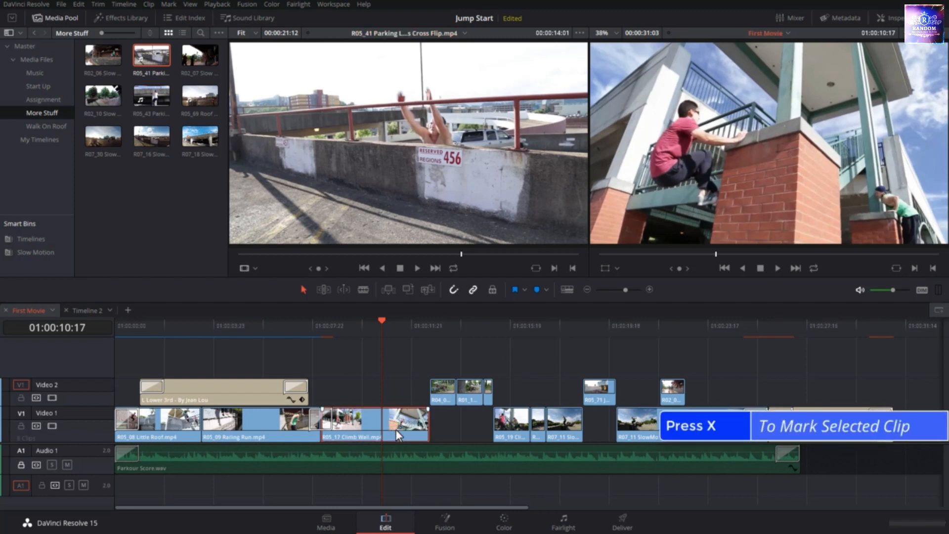
key("x")
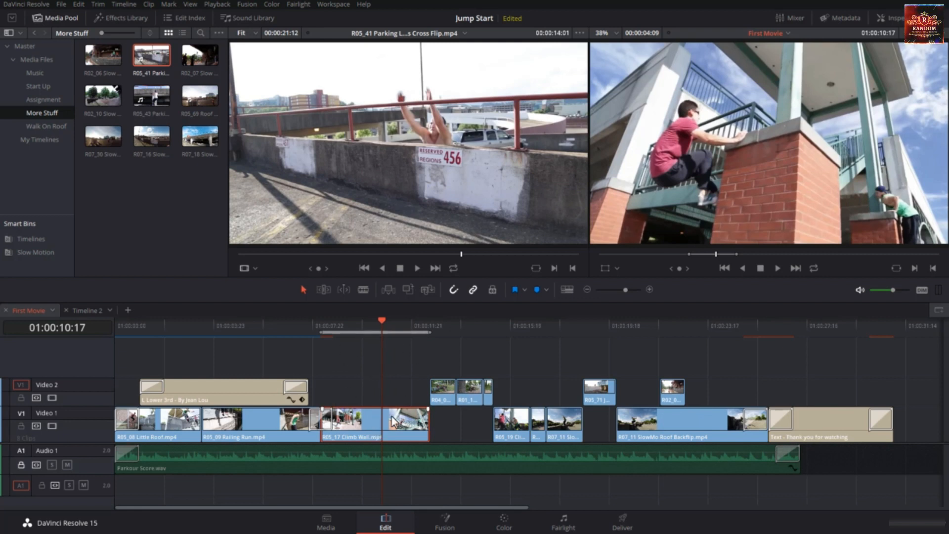
left_click(428, 332)
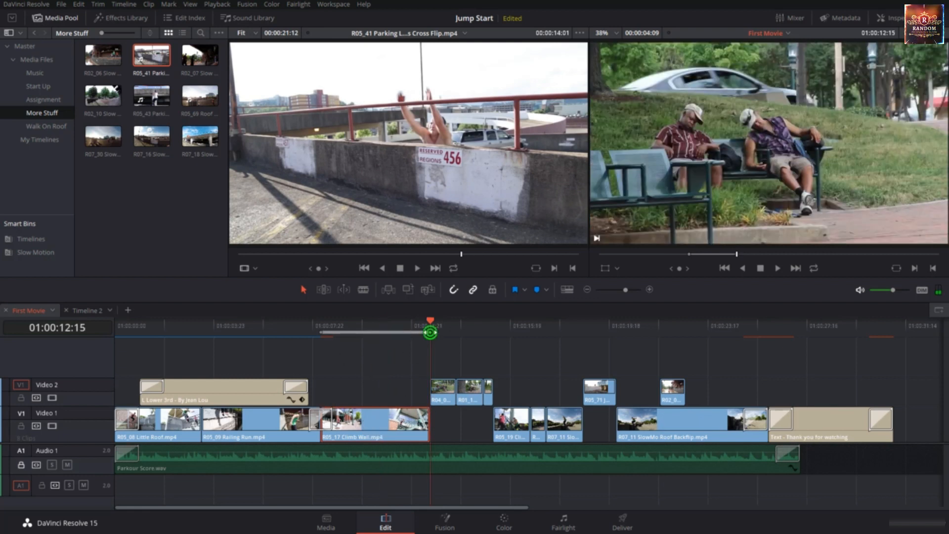
left_click_drag(431, 332, 381, 333)
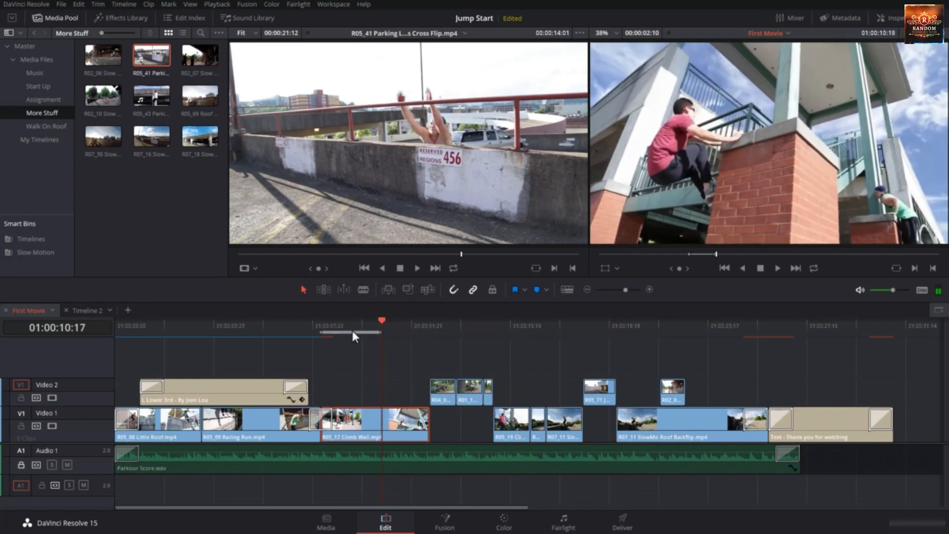
left_click(319, 331)
left_click_drag(319, 331, 350, 332)
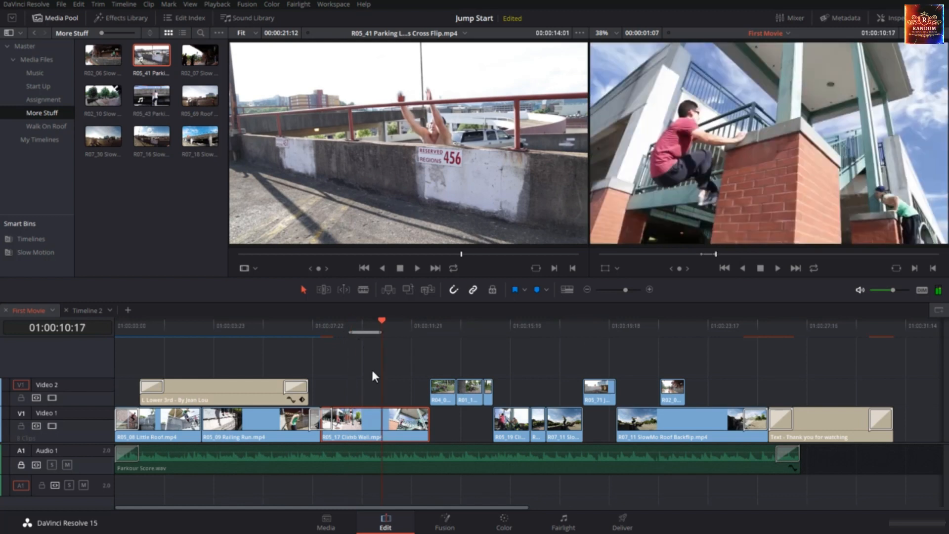
left_click(366, 368)
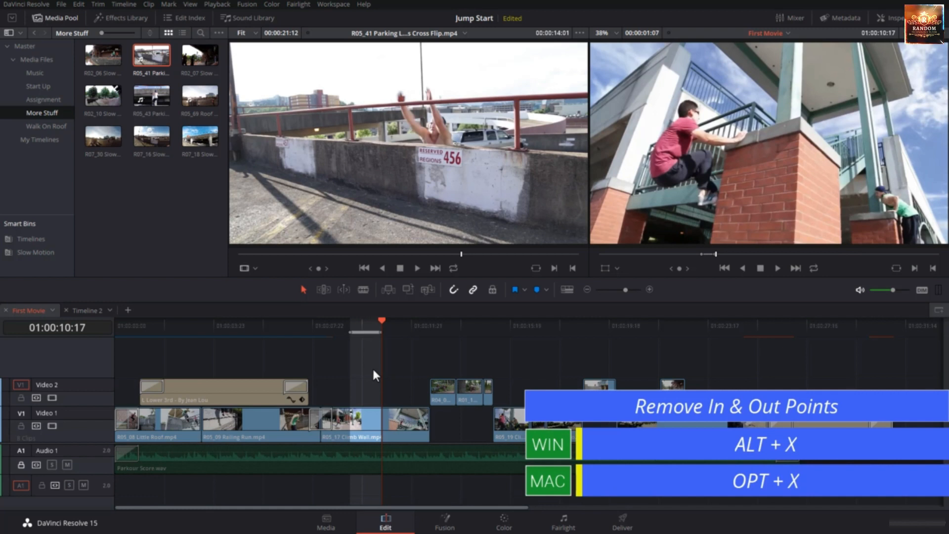
- Try clearing both timeline marks, only the in point and only the out point, undoing each removal, and clear both marks again
key("alt+x")
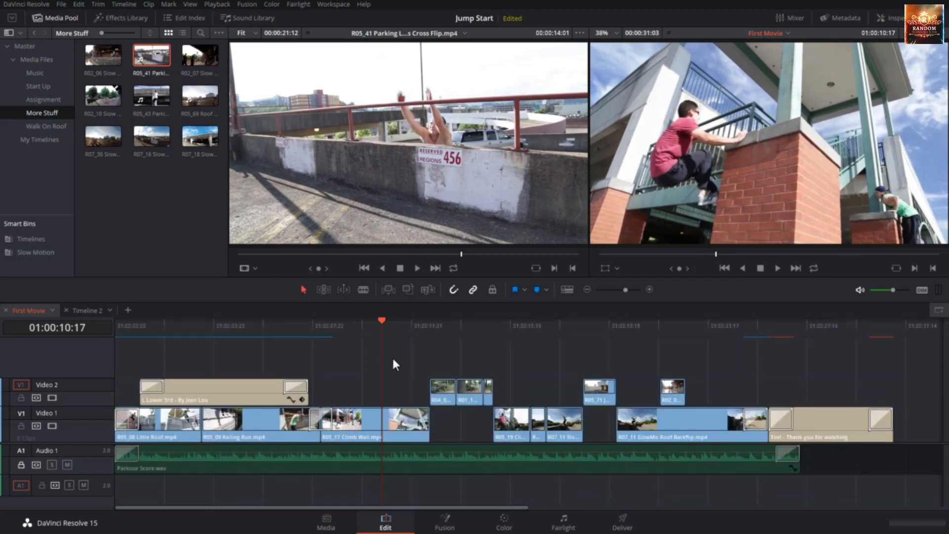
key("ctrl+z")
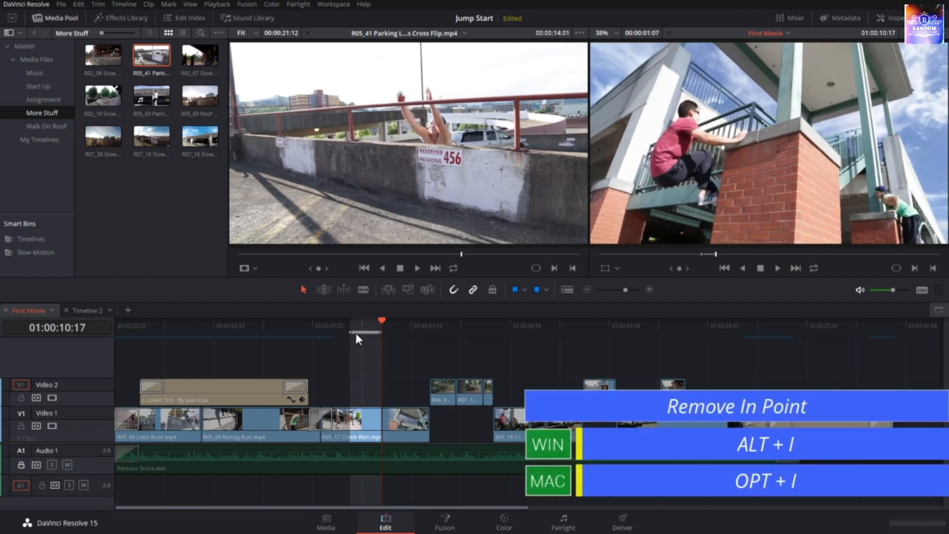
key("alt+i")
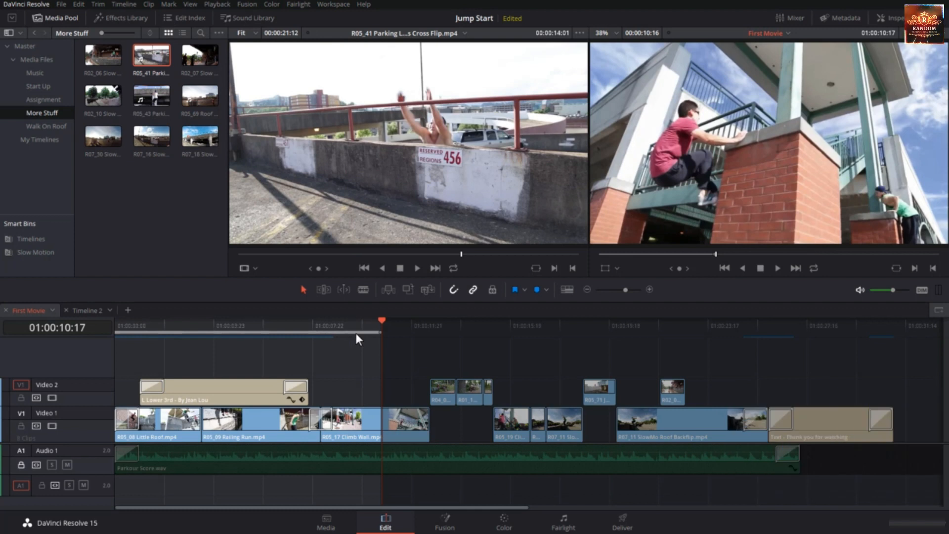
key("ctrl+z")
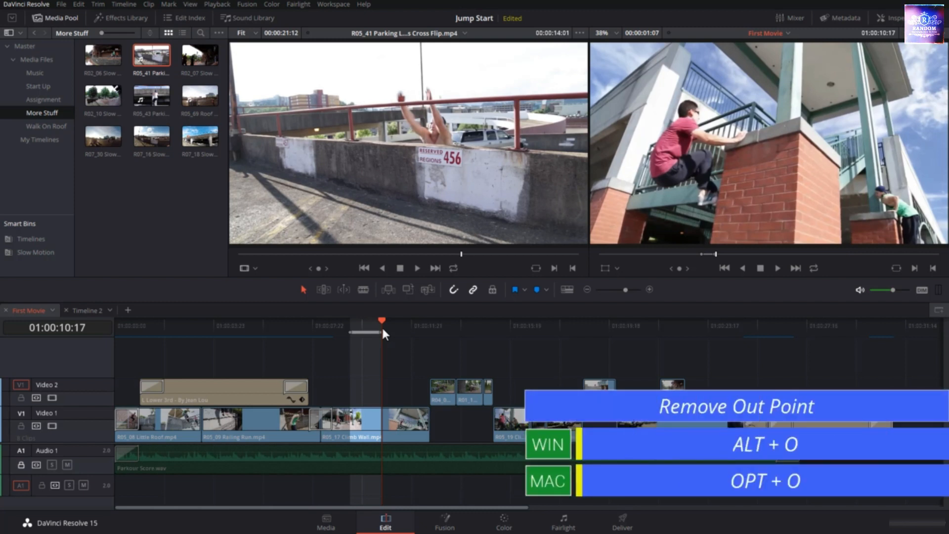
key("alt+o")
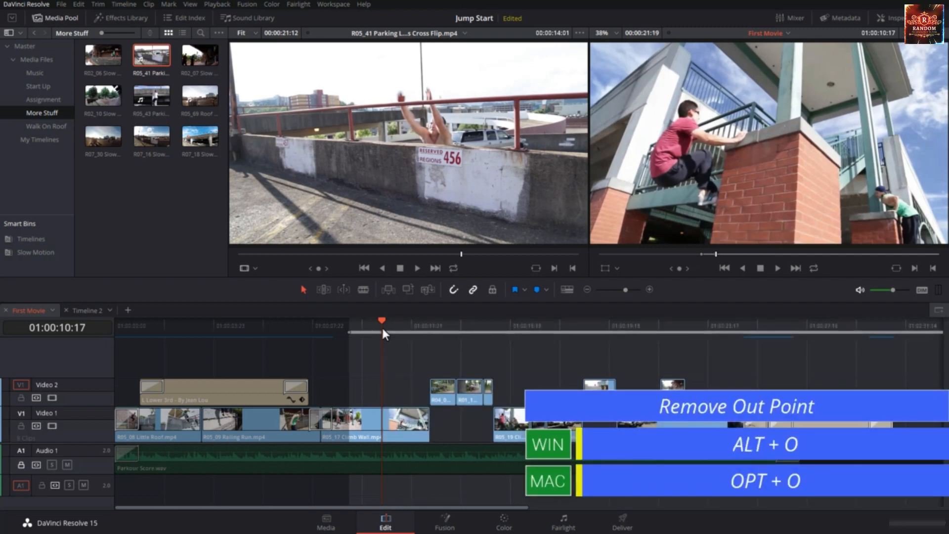
key("ctrl+z")
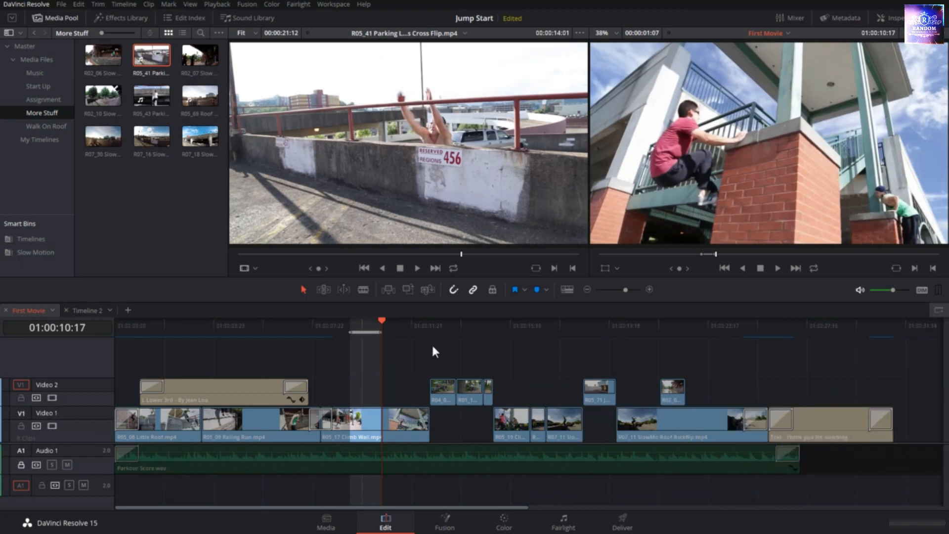
key("alt+x")
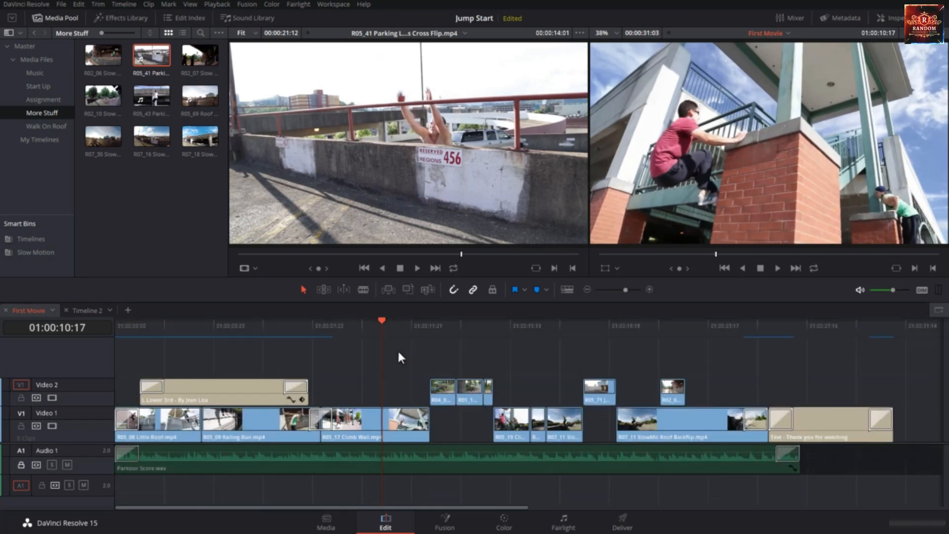
- Set the timeline in point at 01:00:09:20 and out point at 01:00:10:20 over the Climb Wall clip, and return to the in point
left_click_drag(346, 327, 360, 357)
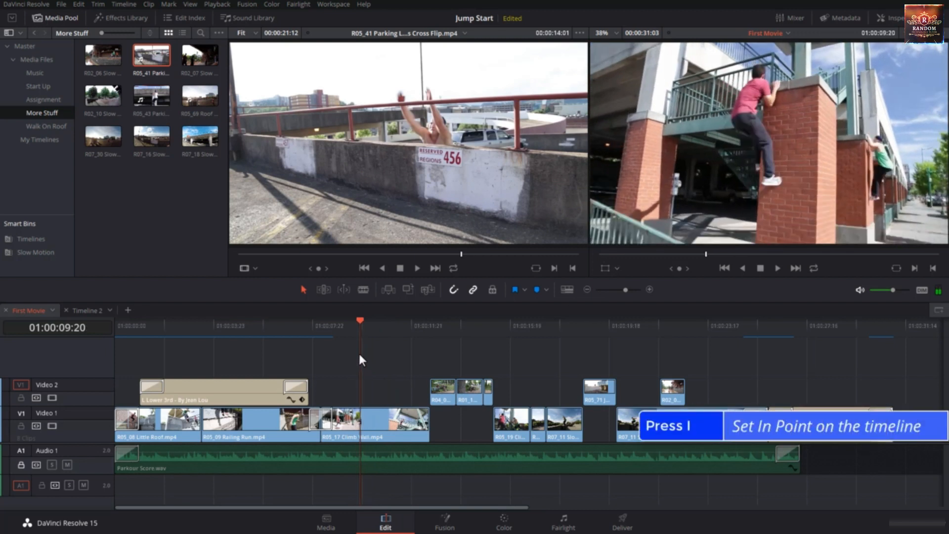
key("i")
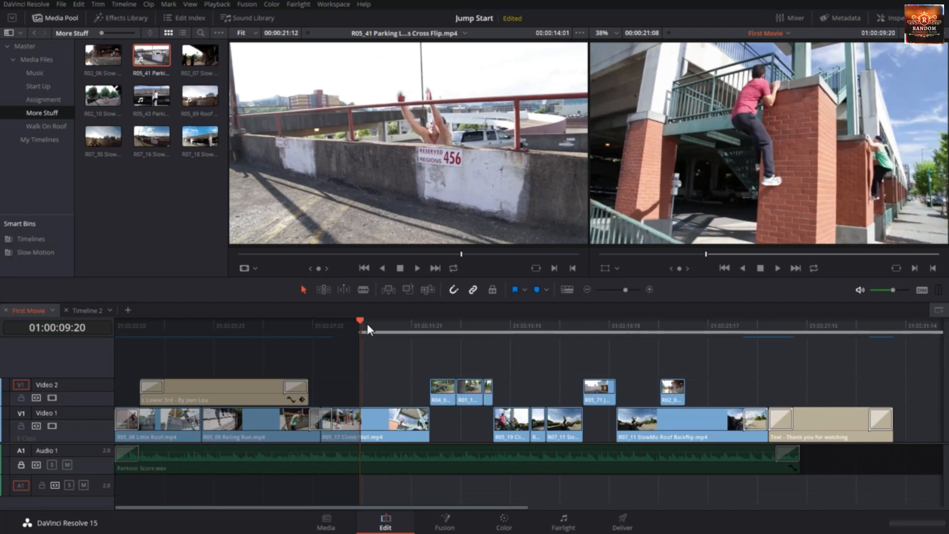
left_click_drag(367, 323, 384, 328)
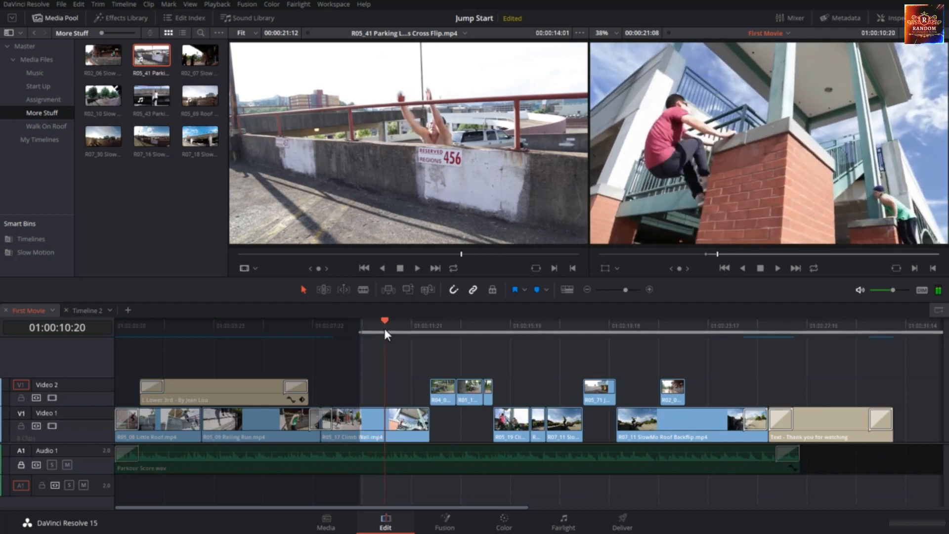
key("o")
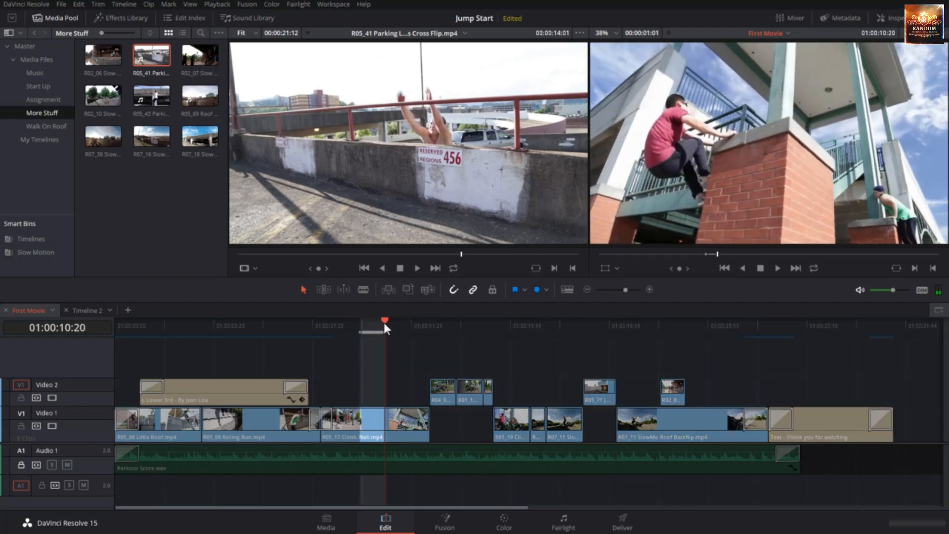
mouse_move(383, 321)
left_mouse_down()
mouse_move(353, 328)
mouse_move(384, 338)
left_mouse_up()
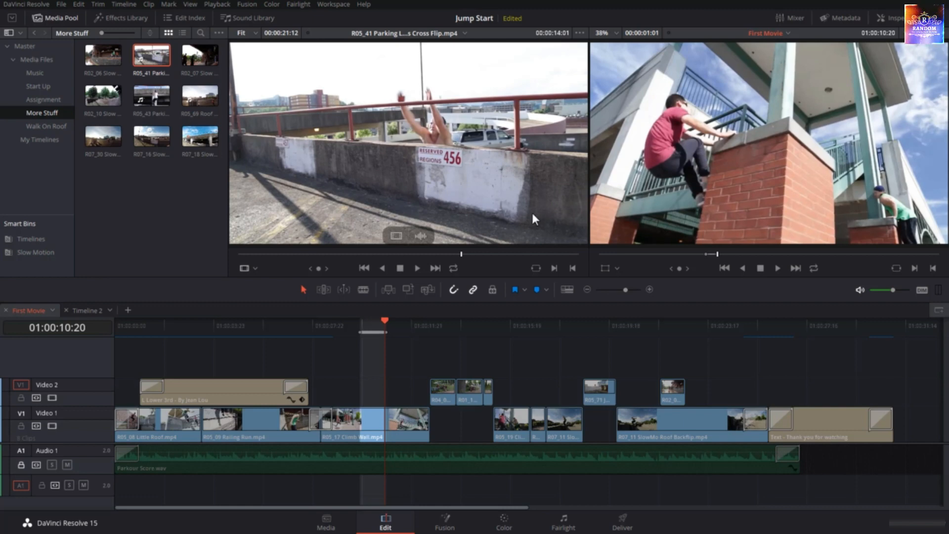
left_click_drag(385, 321, 360, 331)
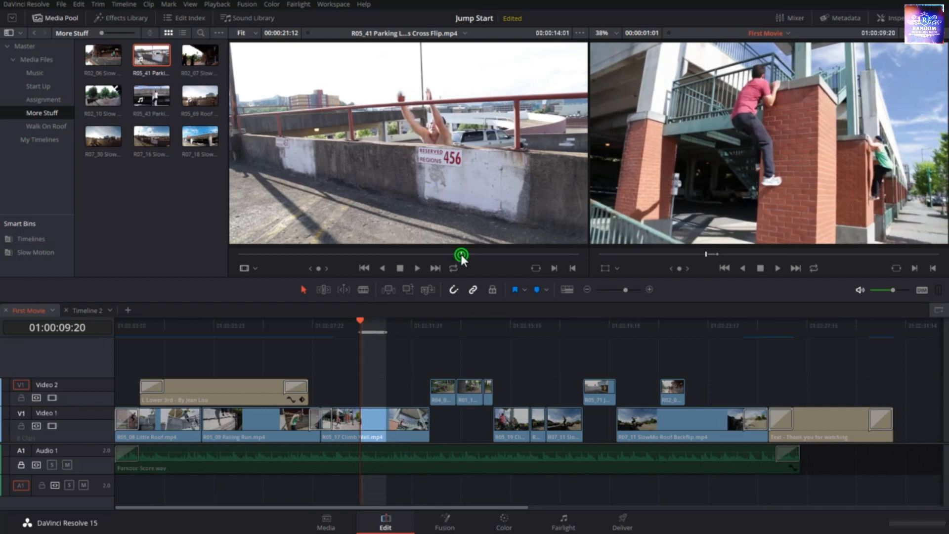
- Set the source in point of the R05_41 Parking clip at 00:00:15:16
left_click_drag(460, 255, 488, 262)
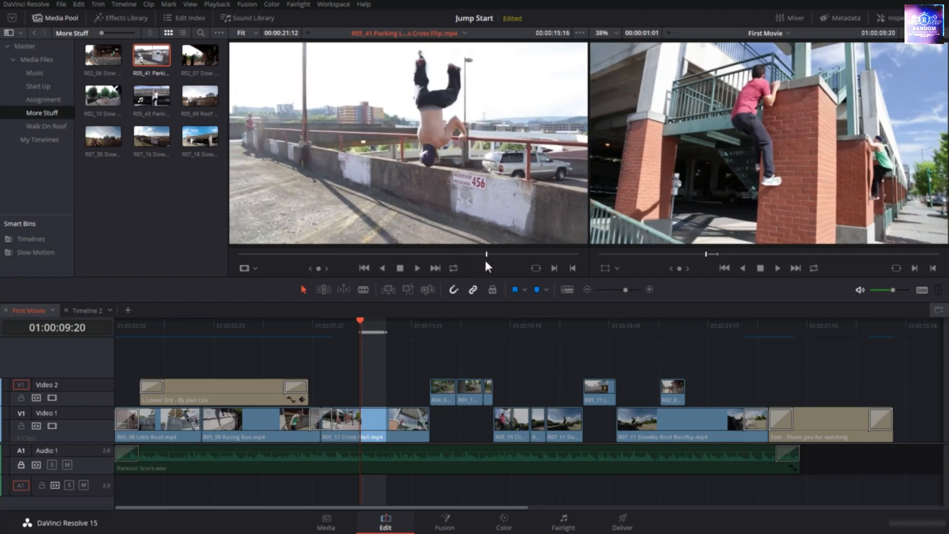
key("i")
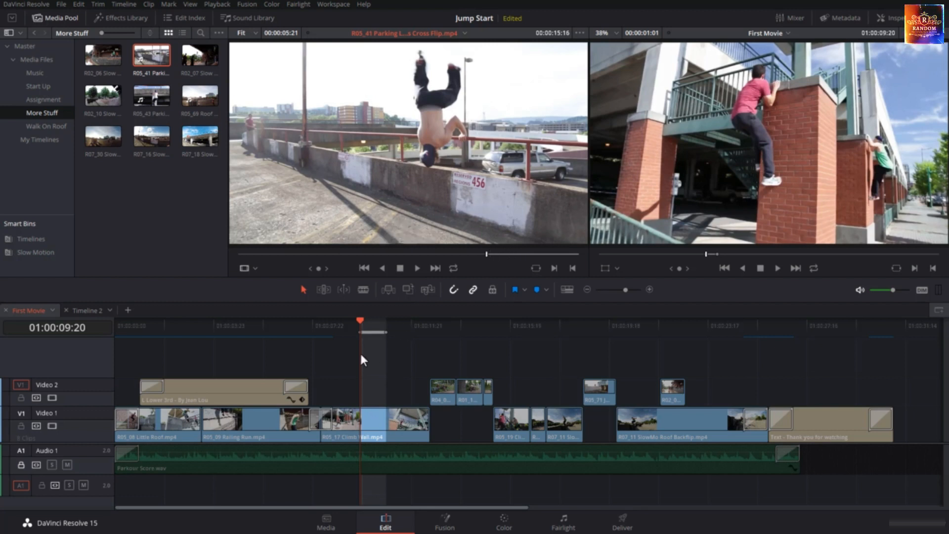
- Try overwriting the marked Video 2 range with the R05_41 Parking clip, play back the edit, and undo it
left_click(408, 290)
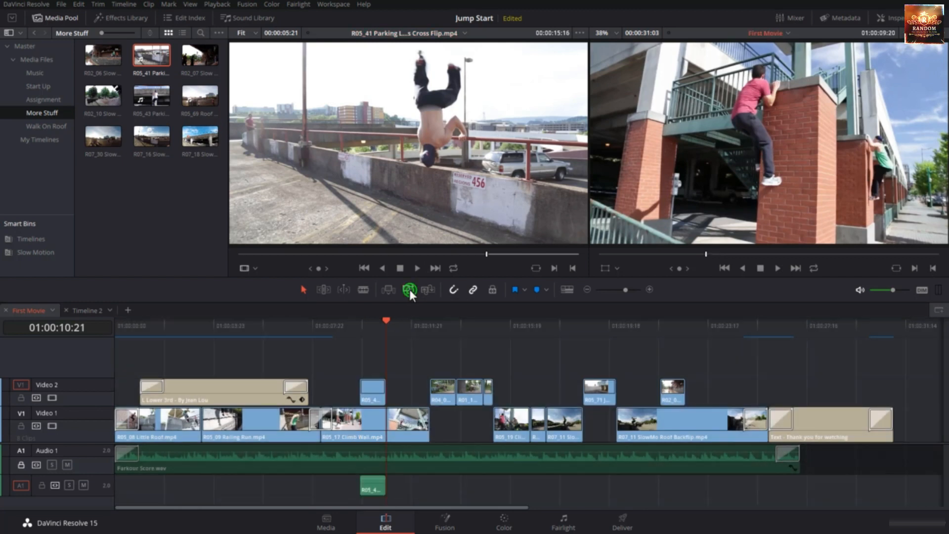
left_click_drag(385, 321, 354, 325)
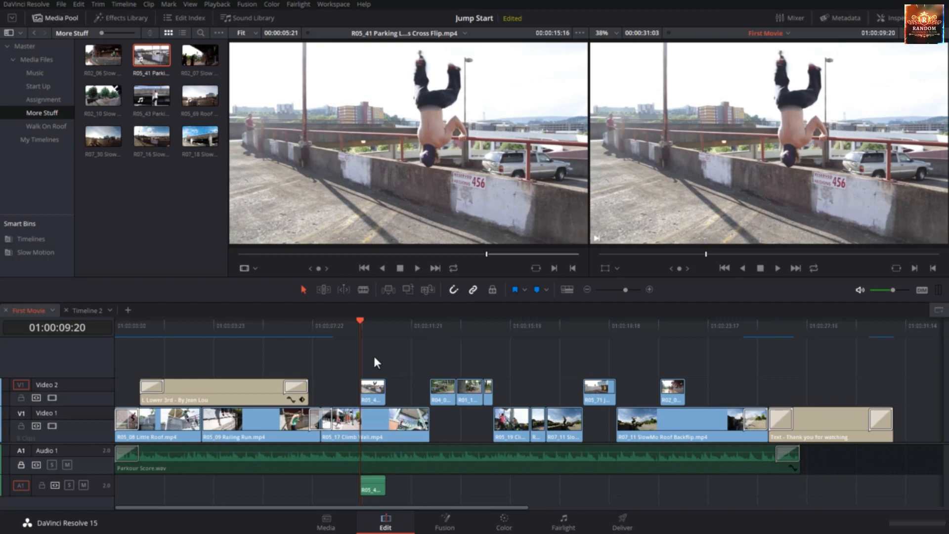
key("space")
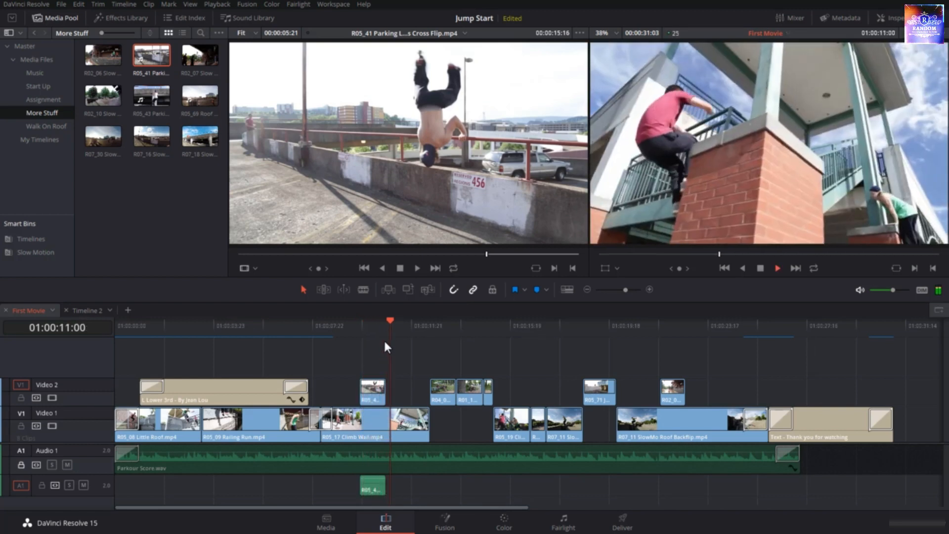
left_click_drag(382, 332, 352, 337)
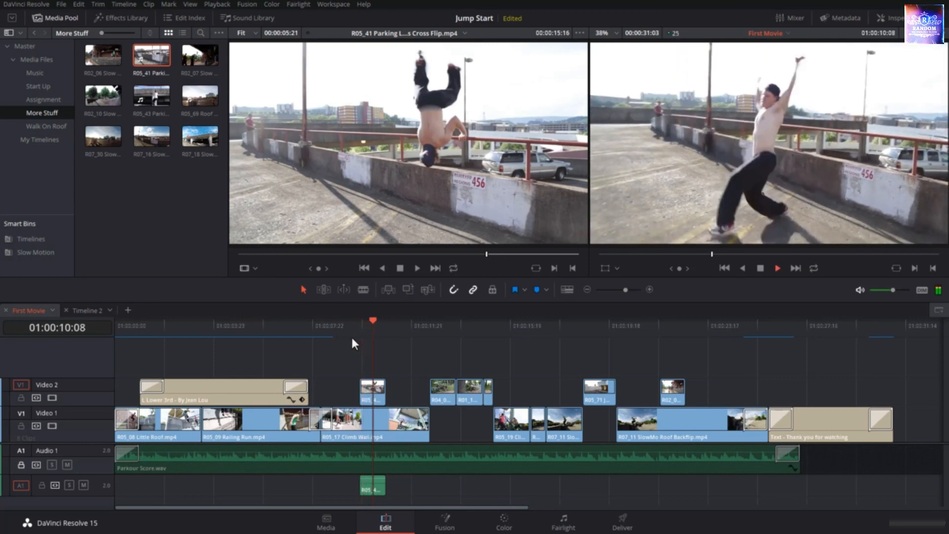
left_click(366, 327)
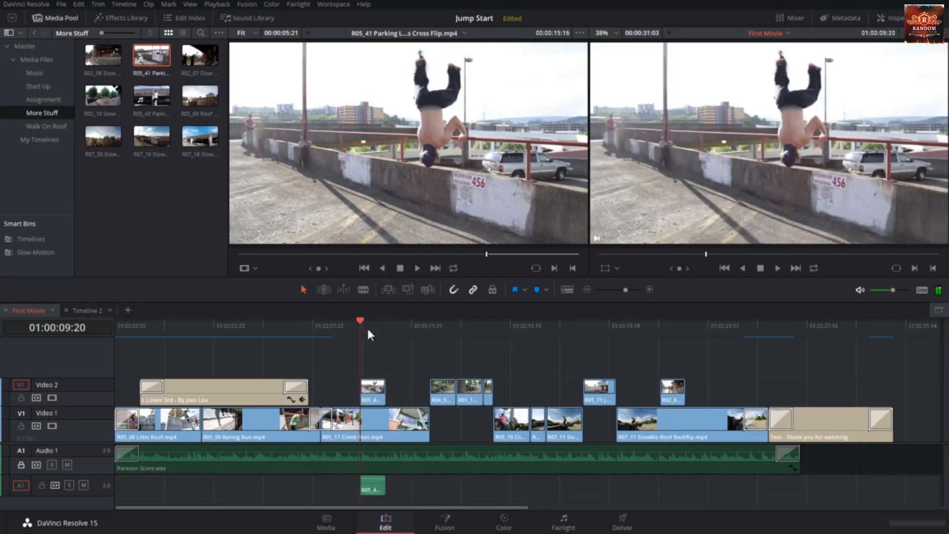
key("space")
key("ctrl+backslash")
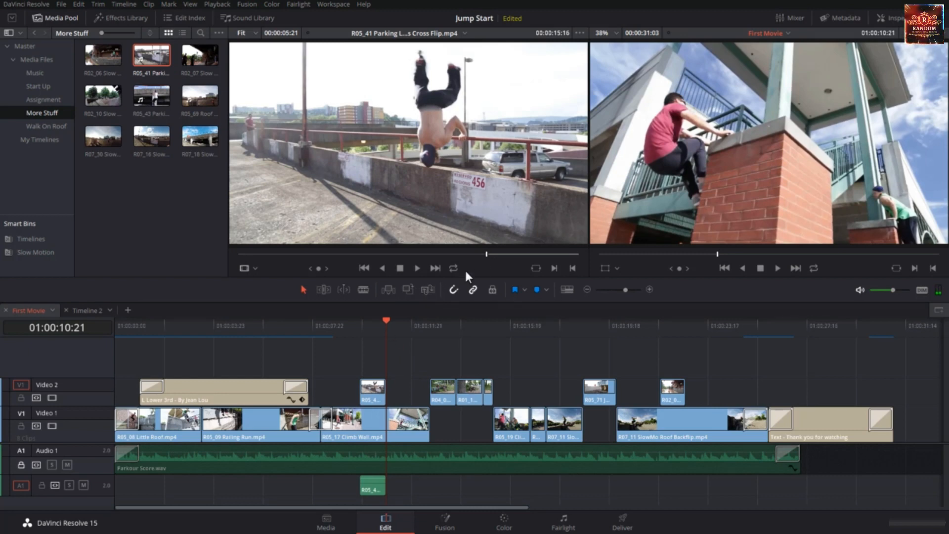
key("ctrl+z")
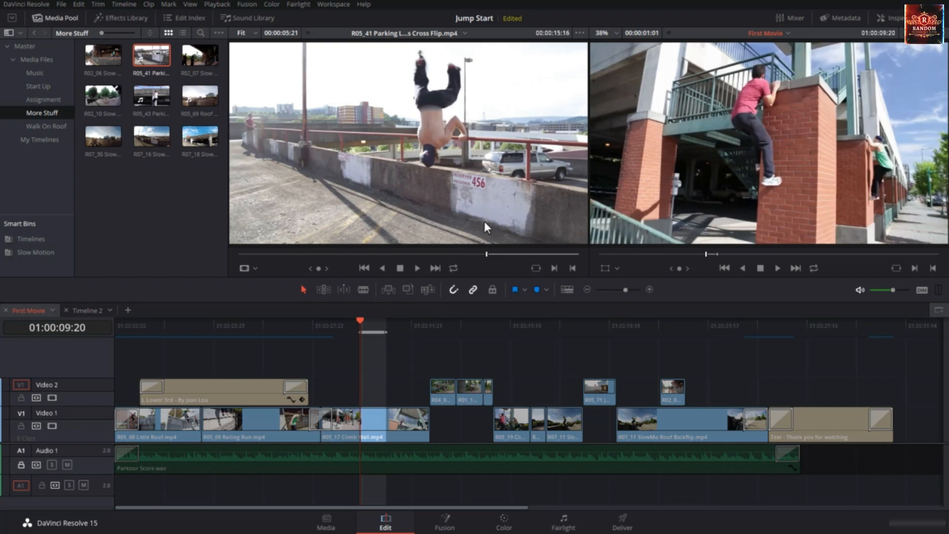
- Clear the R05_41 Parking clip's source in point and set its out point at 00:00:16:08, with the timeline positioned at 01:00:10:20
left_click(479, 201)
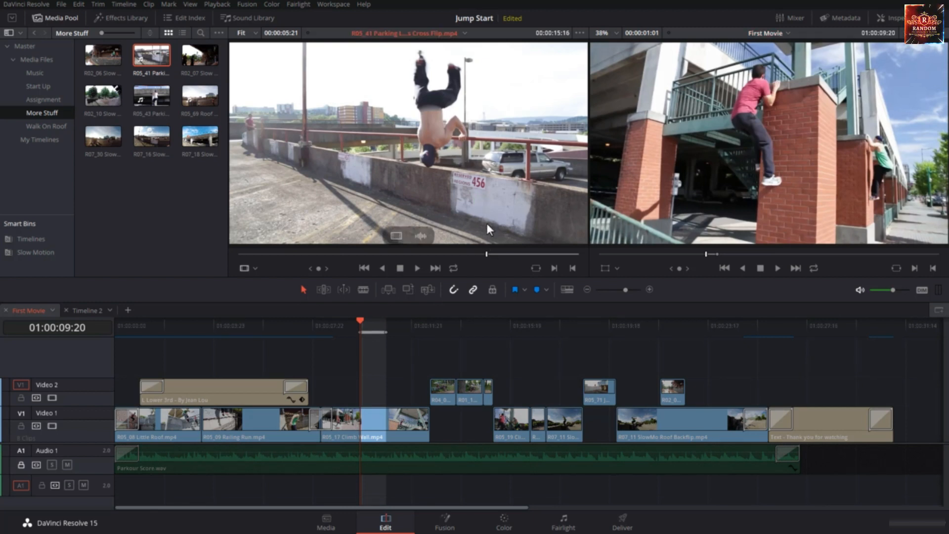
key("alt+x")
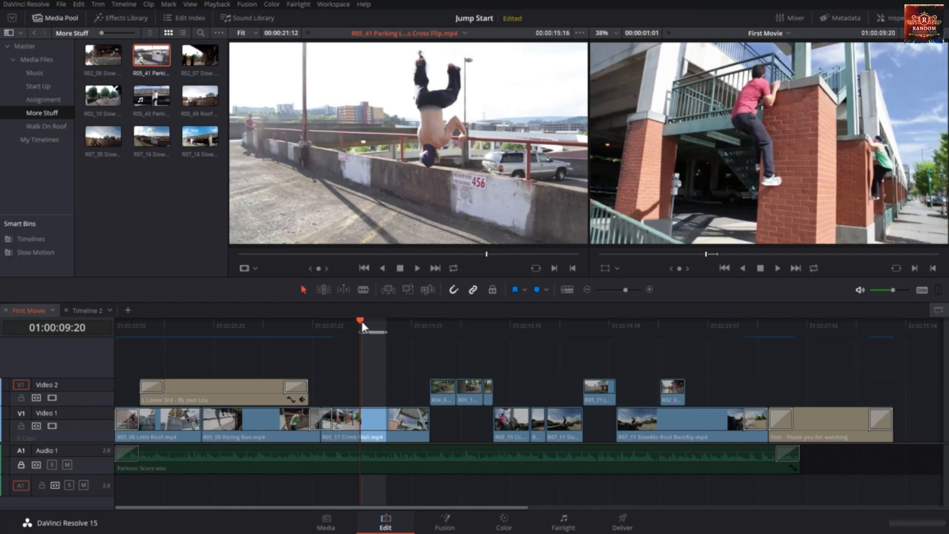
left_click_drag(361, 321, 385, 330)
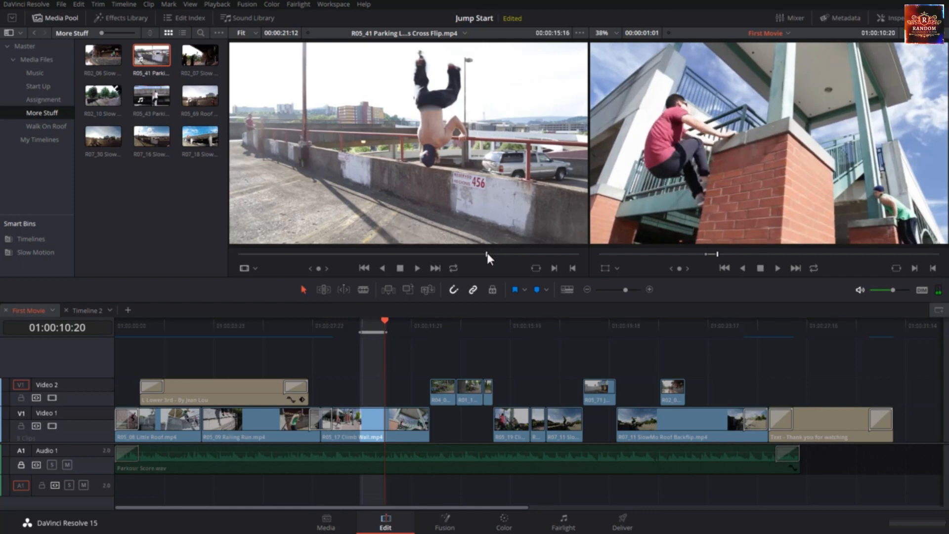
left_click_drag(486, 253, 497, 252)
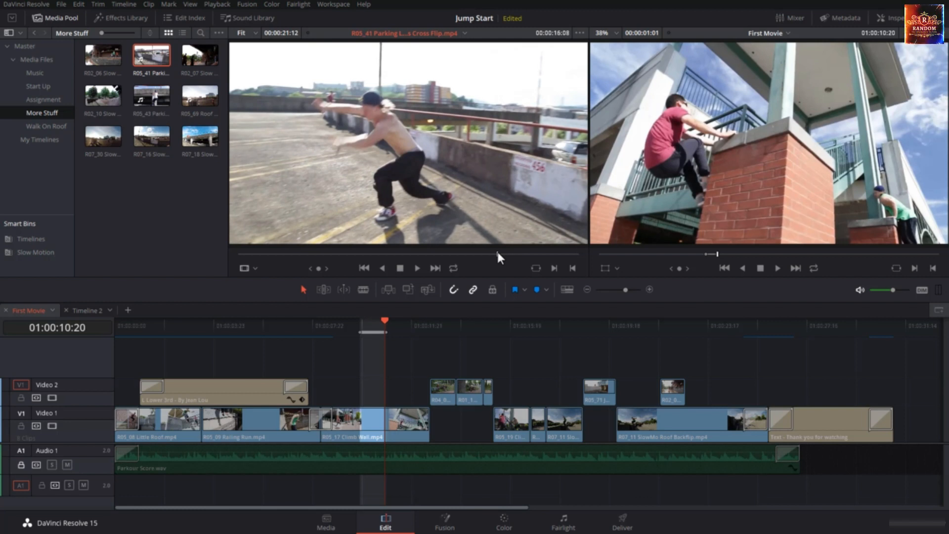
key("o")
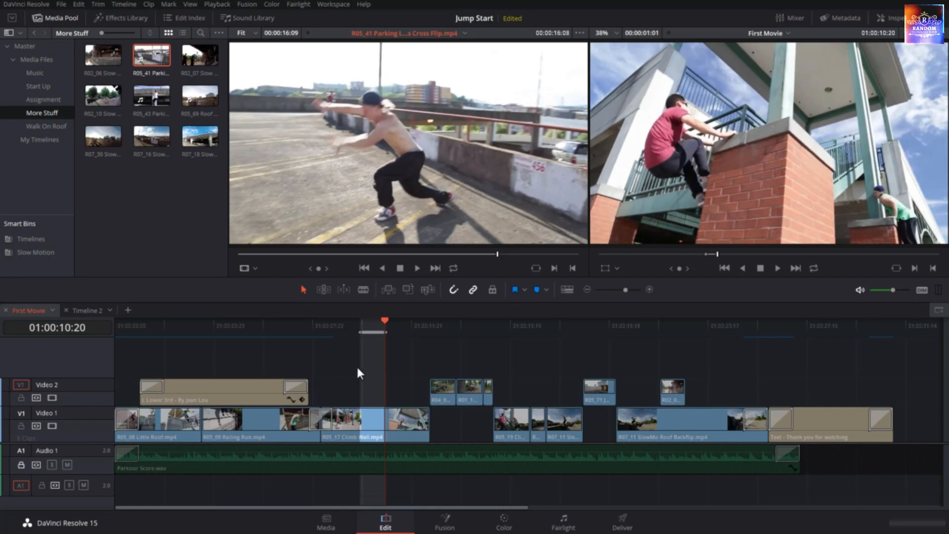
- Try overwriting the marked Video 2 range with R05_41 backtimed from its source out point, review the playback, and undo the edit
left_click(409, 289)
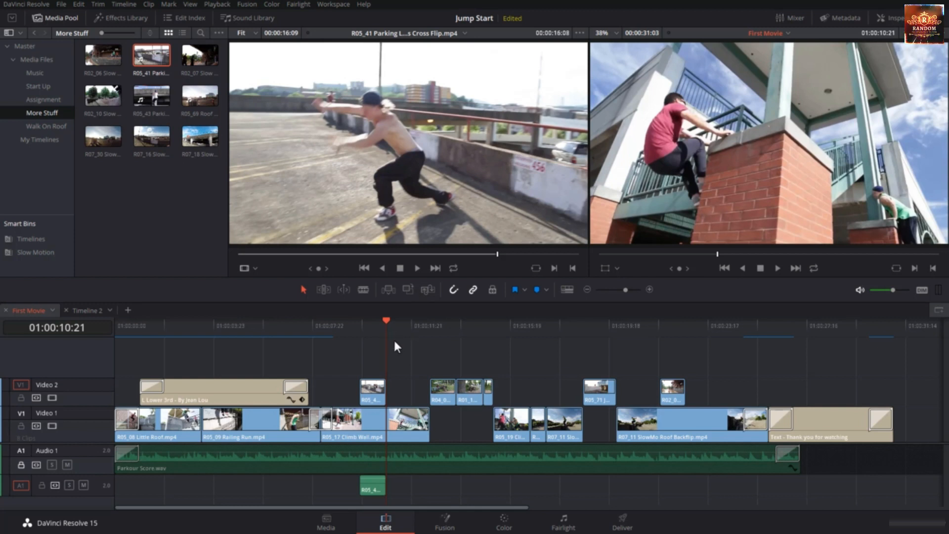
key("Left")
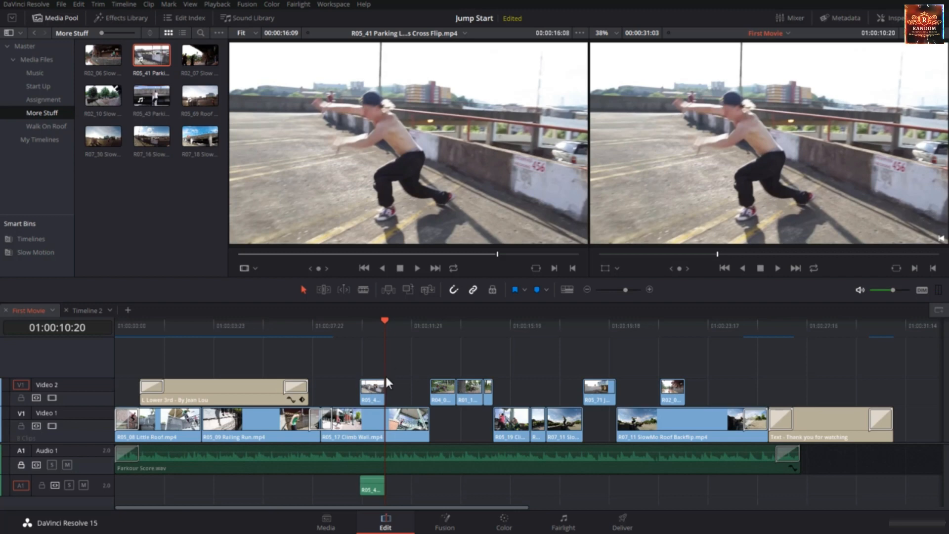
left_click_drag(374, 334, 343, 359)
key("space")
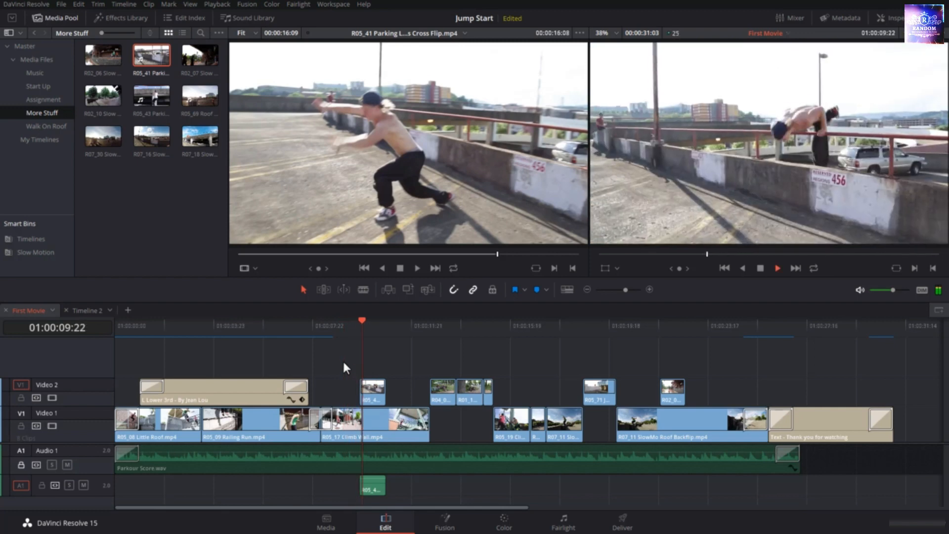
left_click_drag(383, 326, 349, 337)
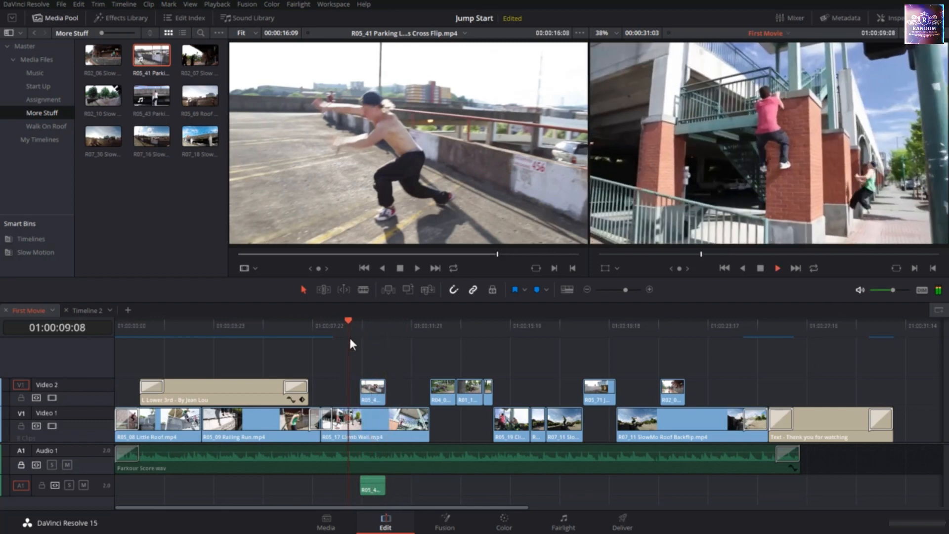
key("space")
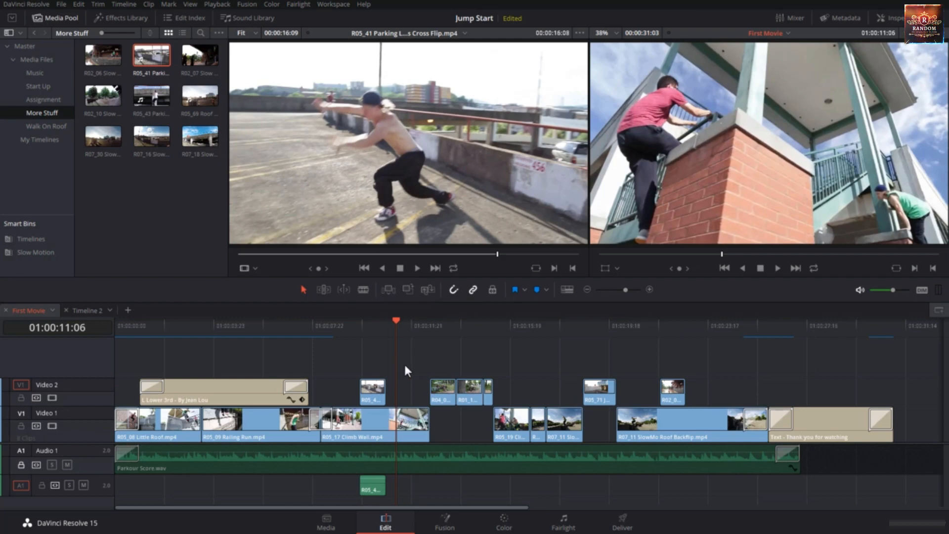
key("ctrl+z")
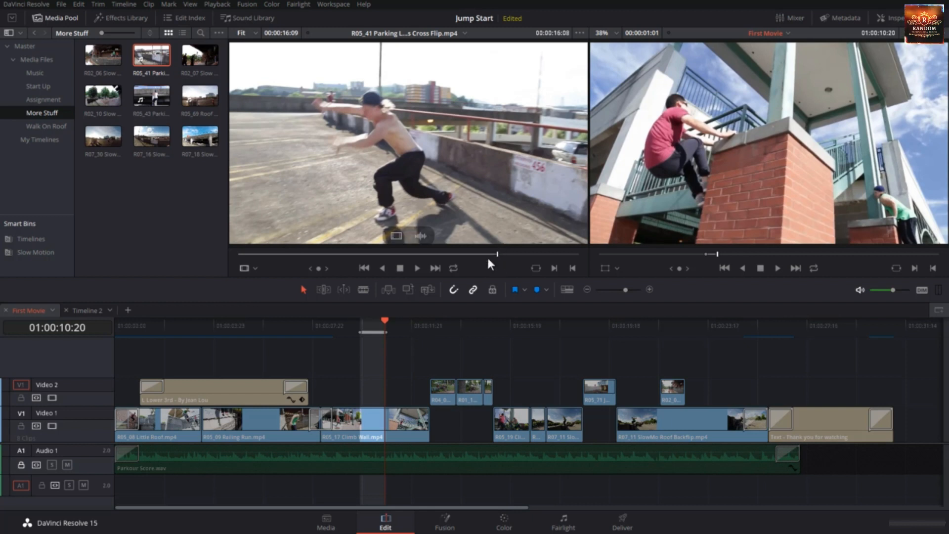
- Try inserting the backtimed R05_41 clip into the marked timeline range, play it back, and undo the insert
left_click(387, 288)
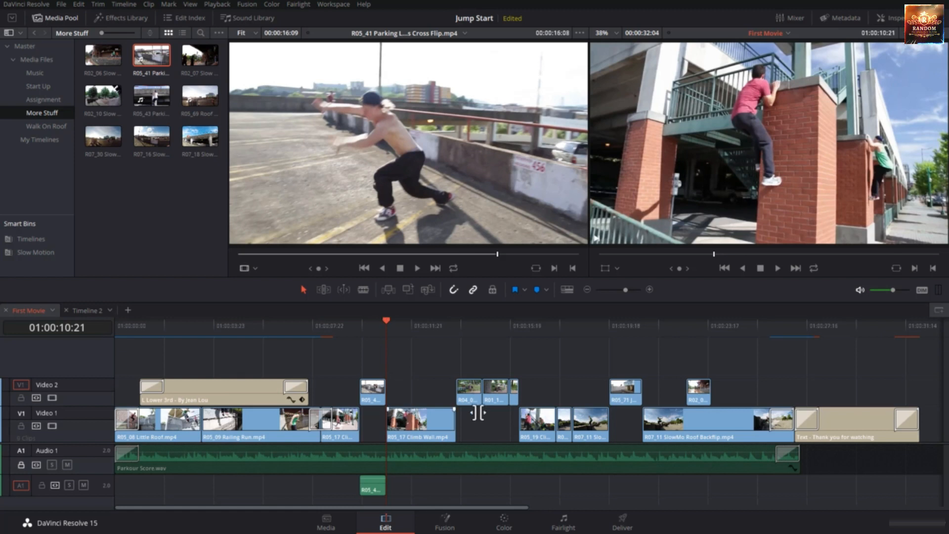
left_click(331, 327)
key("space")
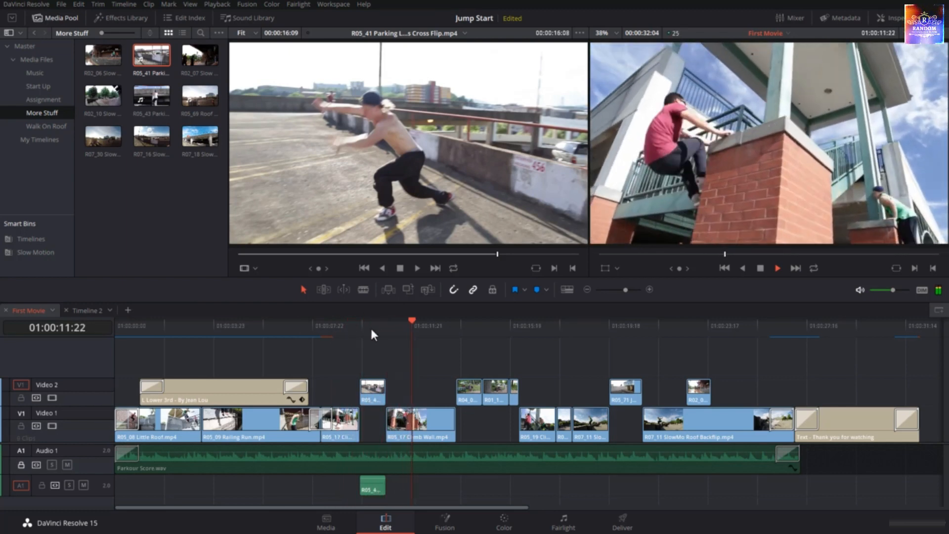
mouse_move(370, 326)
left_mouse_down()
mouse_move(361, 328)
mouse_move(386, 324)
left_mouse_up()
key("ctrl+z")
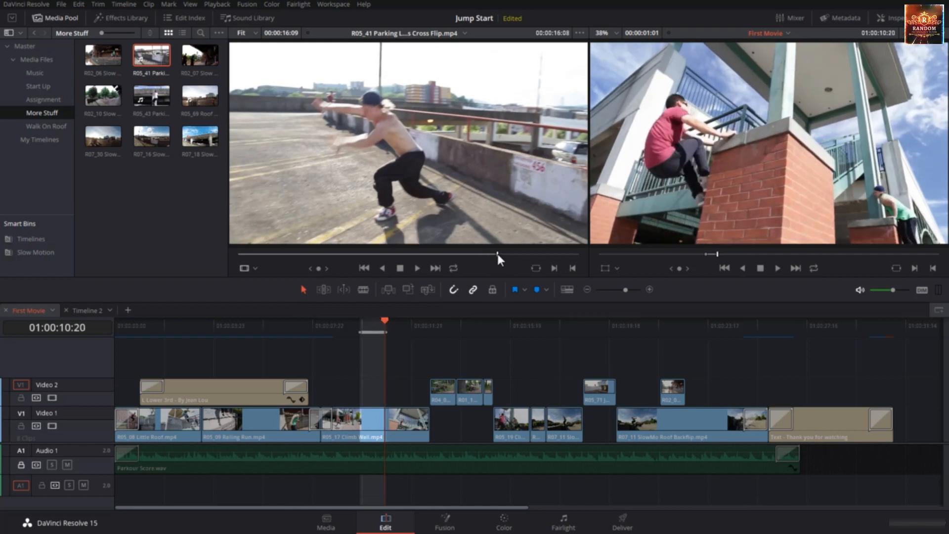
- Clear the R05_41 Parking clip's source out point and set its in point at 00:00:15:13
left_click_drag(497, 254, 473, 255)
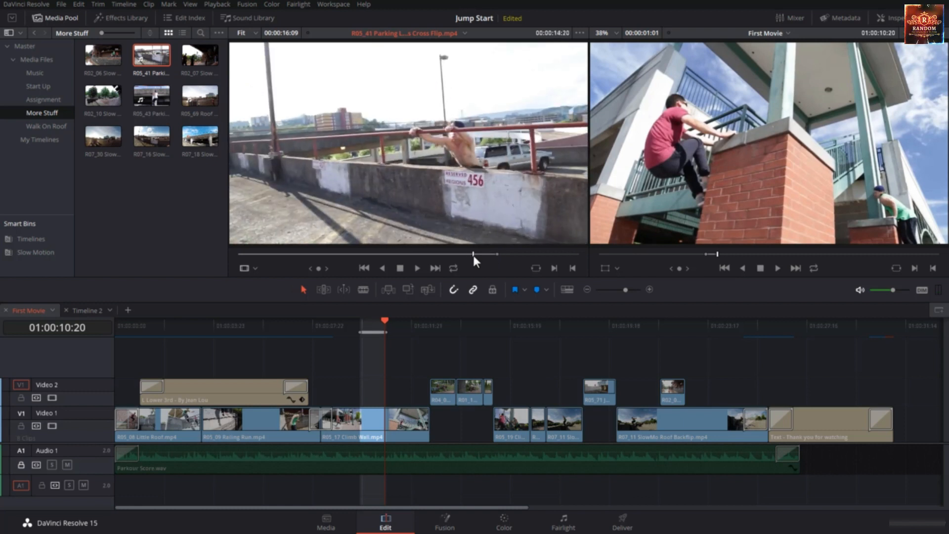
key("alt+o")
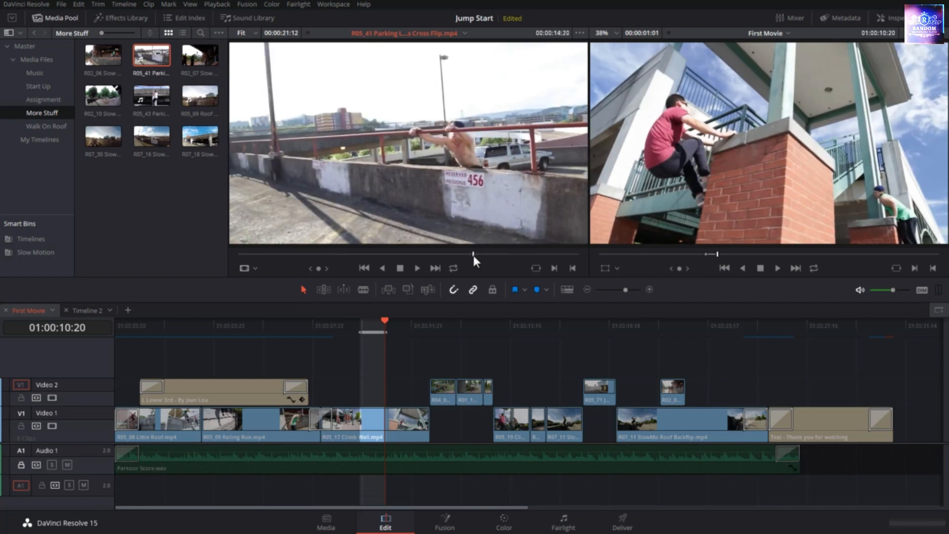
left_click_drag(473, 255, 485, 258)
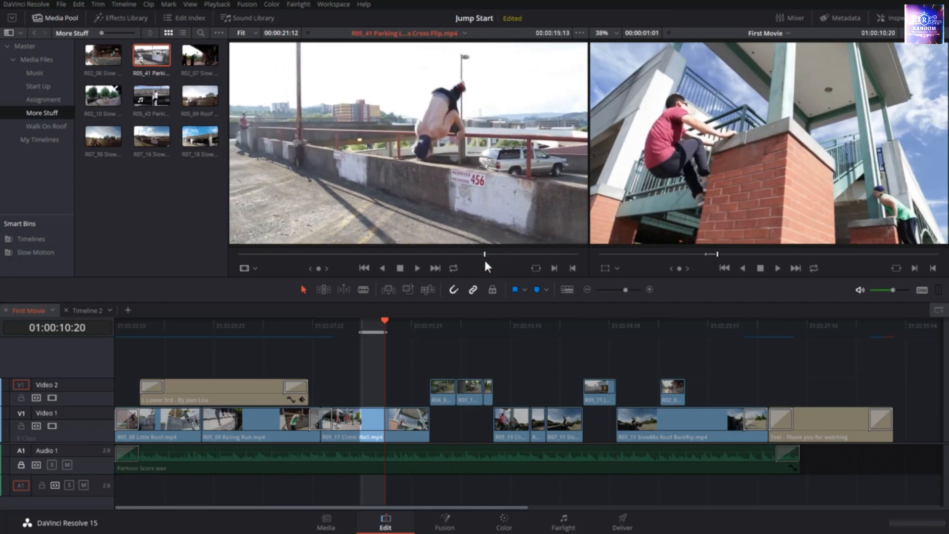
key("i")
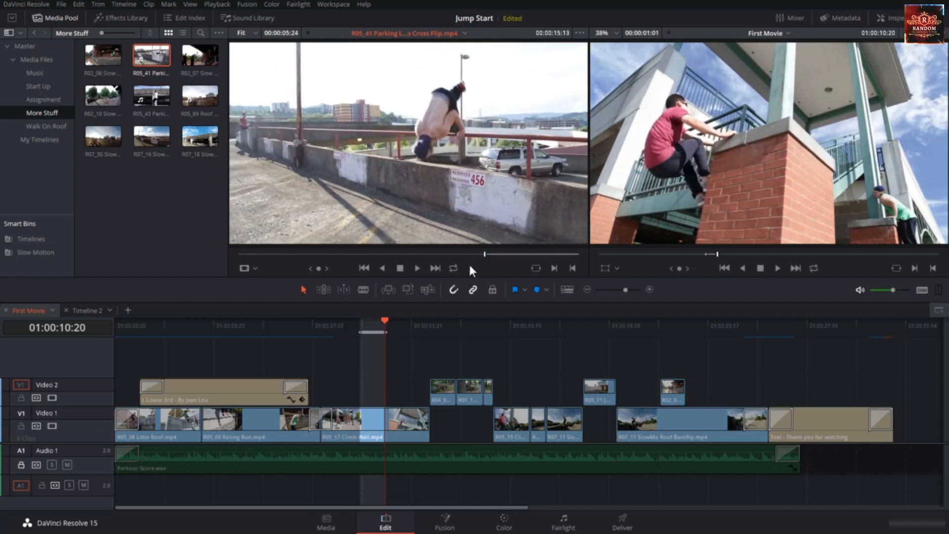
- Insert the R05_41 Parking clip into the marked timeline range on Video 2 and play back the surrounding edit
left_click(386, 292)
left_click(346, 318)
key("space")
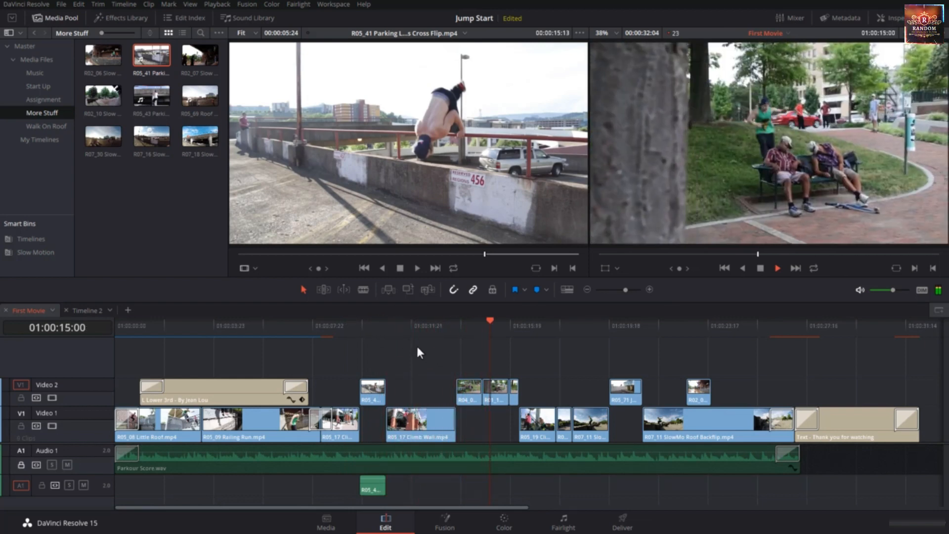
left_click(383, 328)
left_click(358, 333)
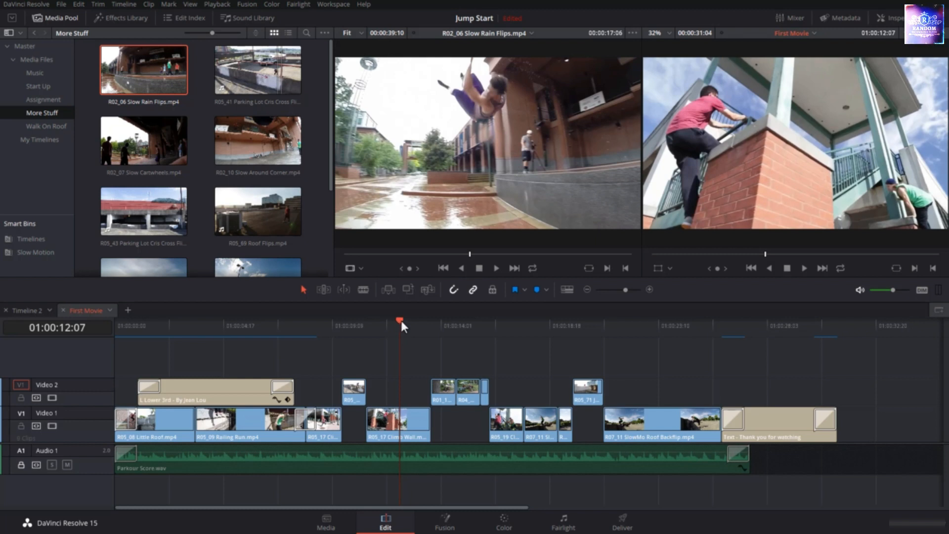
- Align the timeline at 01:00:12:05 with the R02_06 Slow Rain Flips source frame at 00:00:17:18, and make Video 1 the destination track
mouse_move(402, 321)
left_mouse_down()
mouse_move(410, 321)
mouse_move(398, 321)
left_mouse_up()
left_click(471, 256)
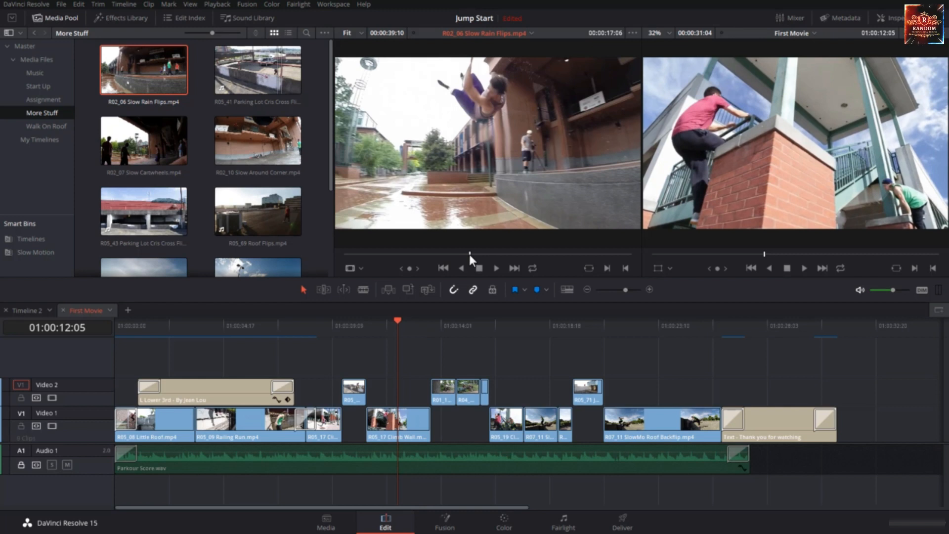
left_click_drag(469, 254, 473, 259)
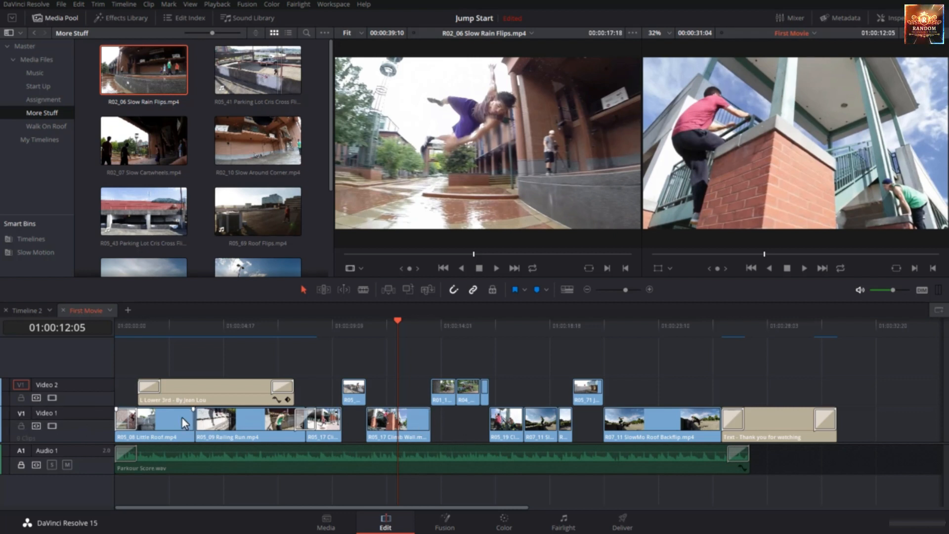
left_click(18, 414)
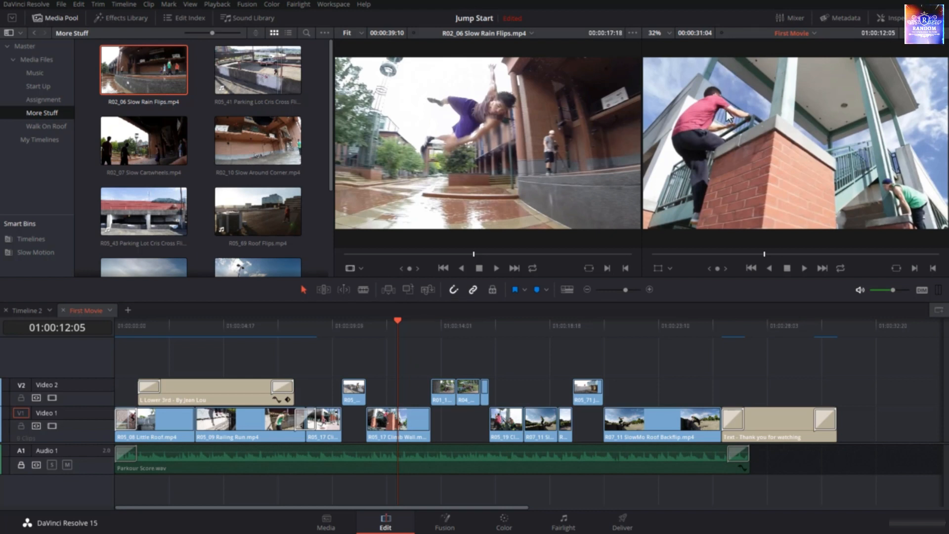
- Try replacing the R05_17 Climb Wall clip on Video 1 with R02_06 Slow Rain Flips, check the matched frame, and undo the replacement
left_click(429, 288)
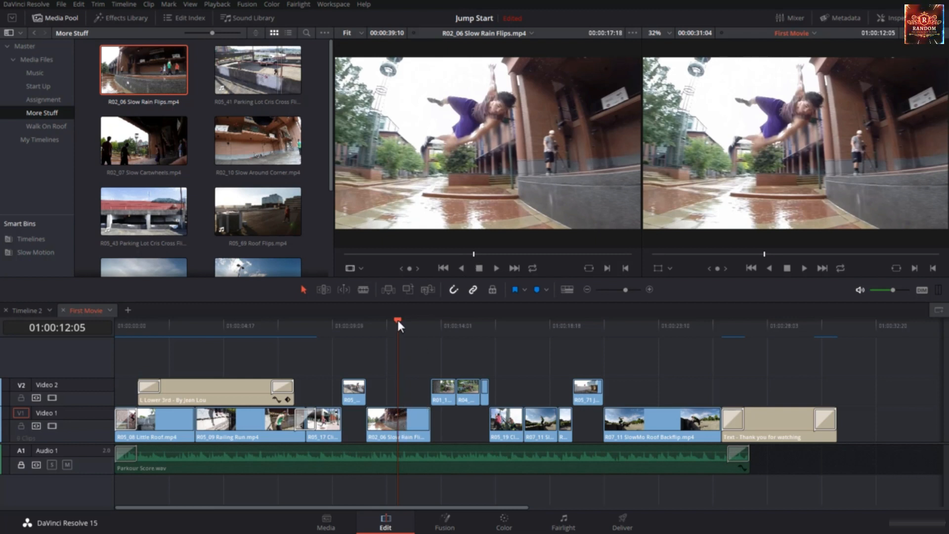
left_click_drag(396, 320, 400, 344)
left_click(403, 426)
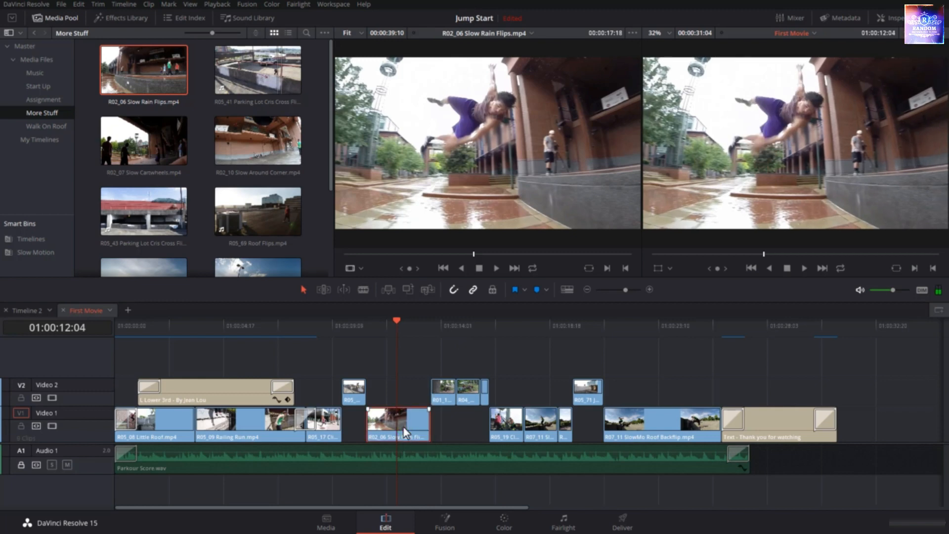
key("ctrl+z")
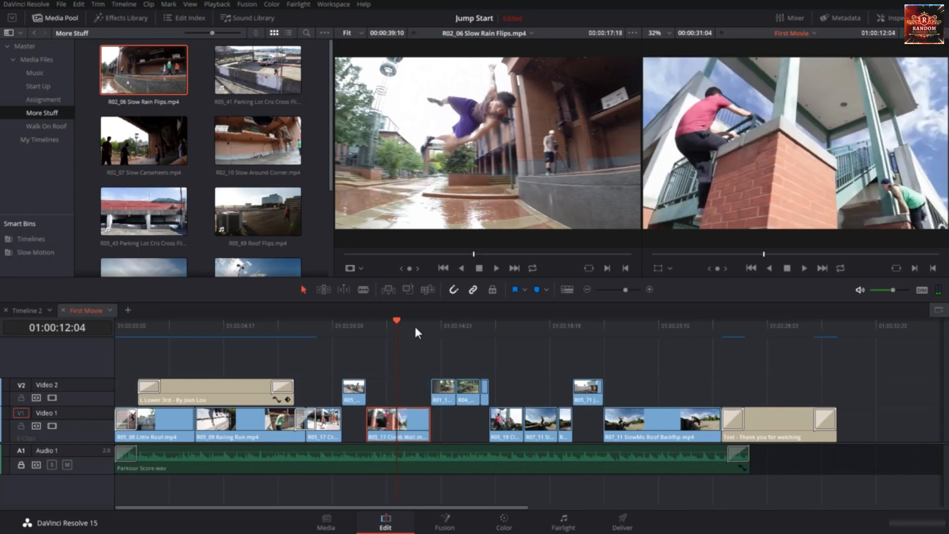
- Set a timeline in point at 01:00:22:06 over the R07_11 SlowMo Roof Backflip clip
left_click_drag(395, 320, 633, 340)
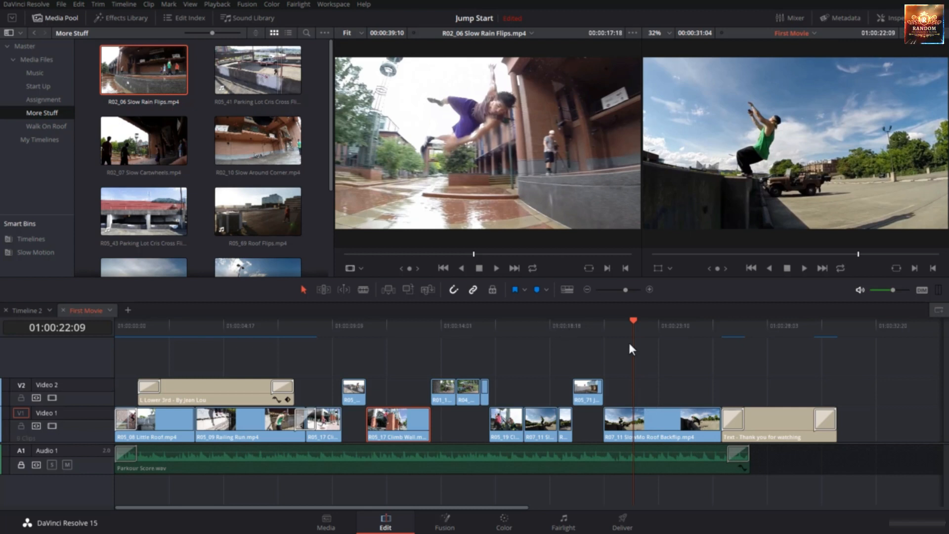
left_click_drag(634, 318, 631, 321)
key("i")
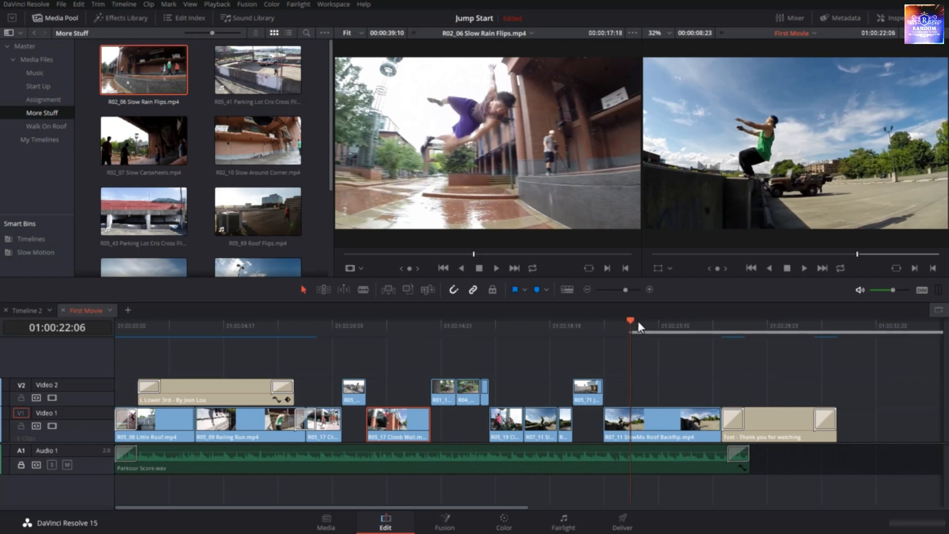
- Set the timeline out point at 01:00:22:23 over the R07_11 SlowMo Roof Backflip clip and play the marked range from in to out
left_click_drag(631, 325, 647, 325)
key("o")
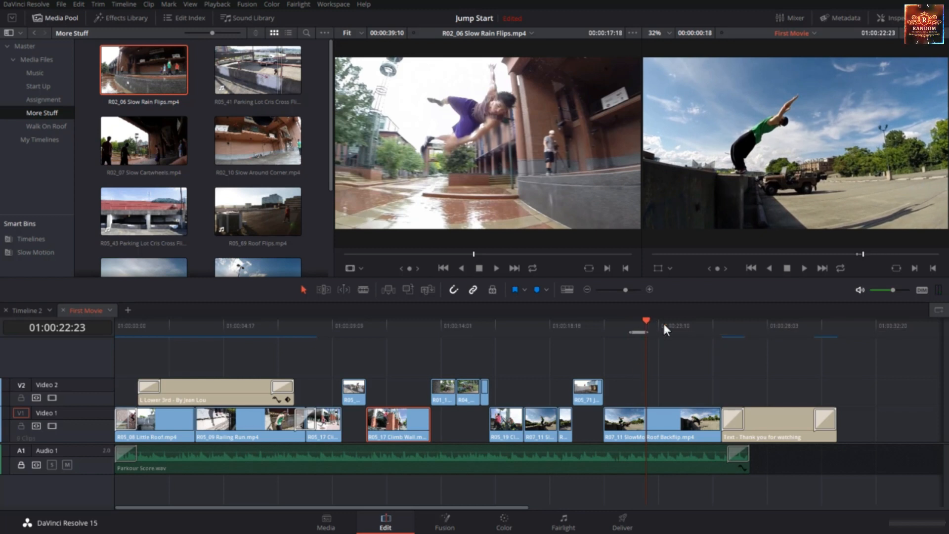
key("alt+slash")
key("alt+slash")
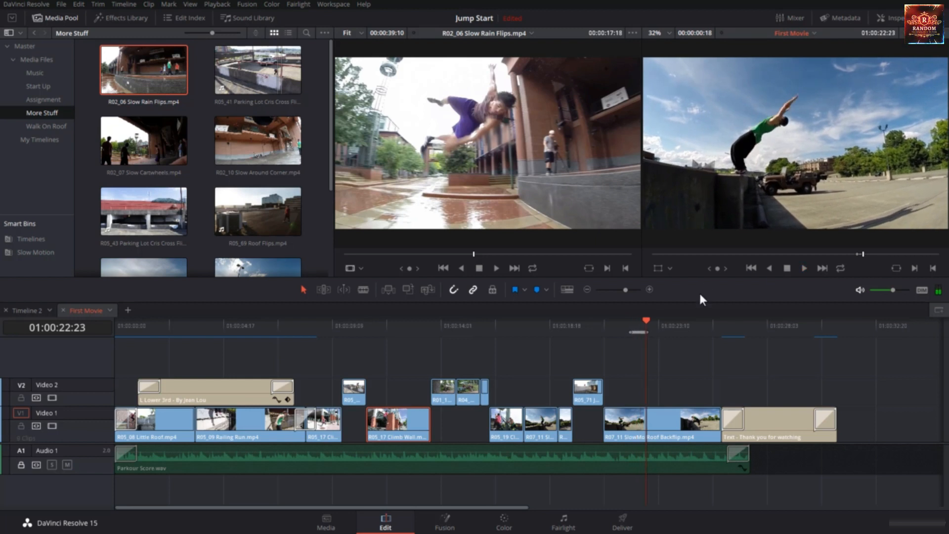
- Align the timeline at 01:00:22:12 with the R02_06 Slow Rain Flips source frame at 00:00:17:20
key("Left")
key("Left")
key("Left")
key("Left")
key("Left")
key("Left")
key("Left")
key("Left")
key("Left")
key("Left")
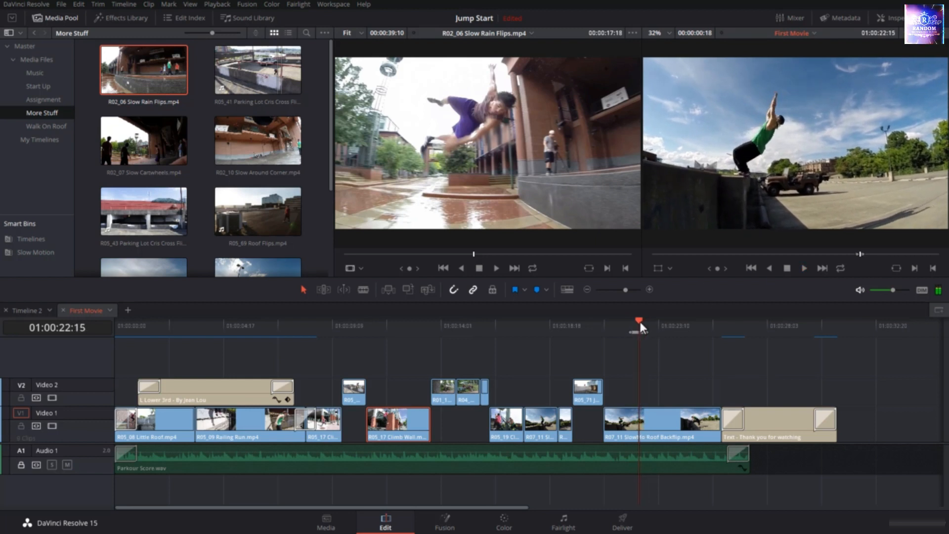
key("Left")
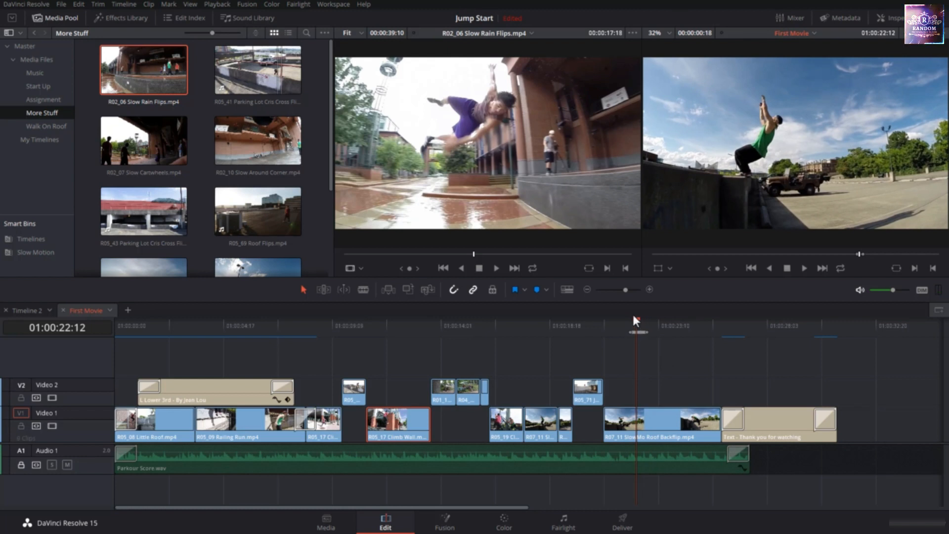
left_click(472, 253)
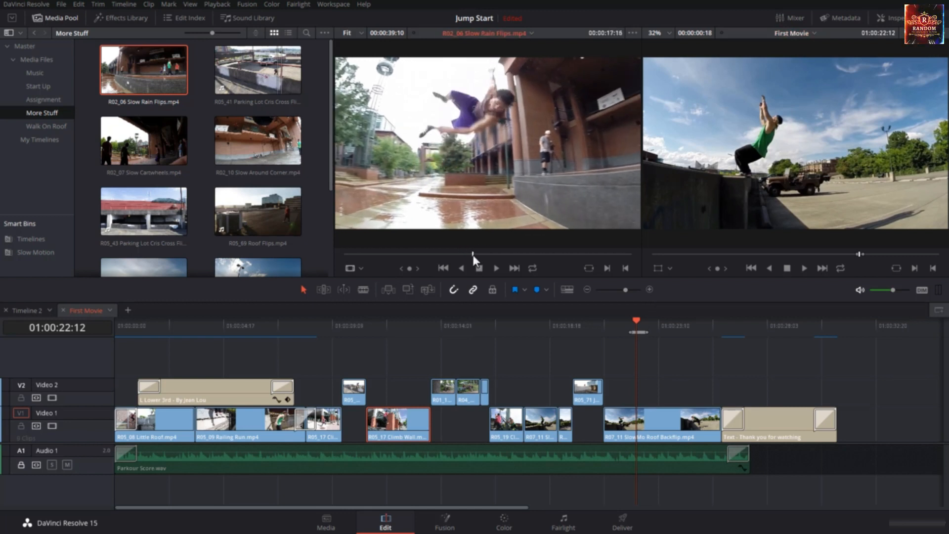
left_click_drag(473, 254, 473, 254)
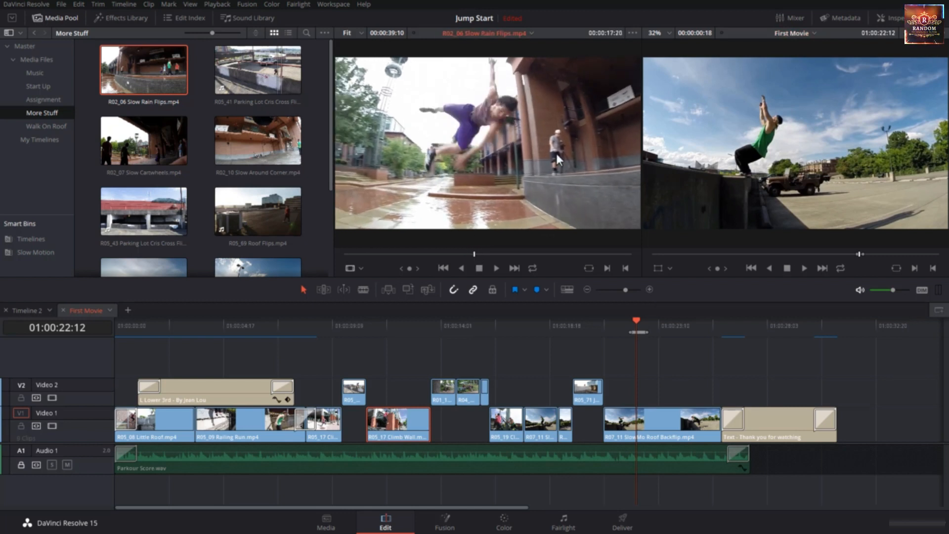
left_click(641, 346)
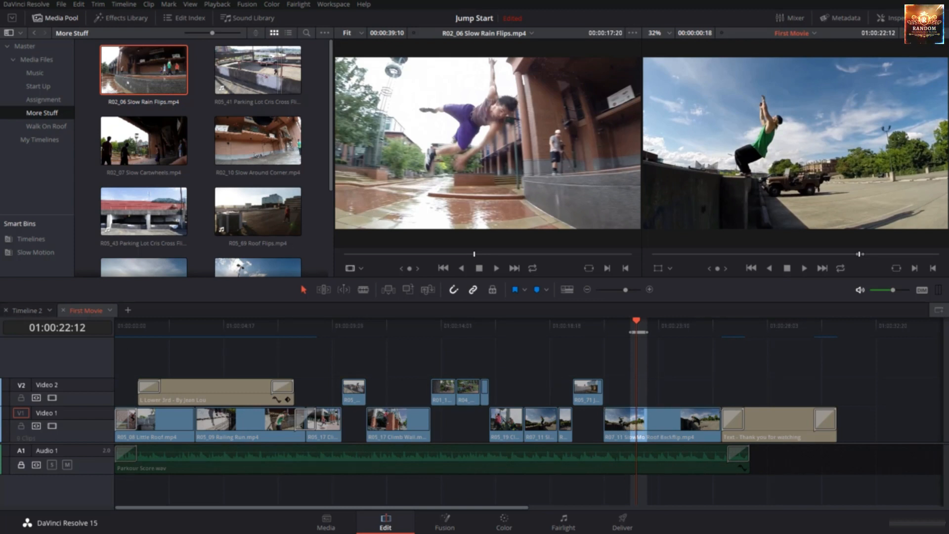
- Place R02_06 Slow Rain Flips in the marked range on Video 2 with a replace edit and play back the result
left_click(21, 386)
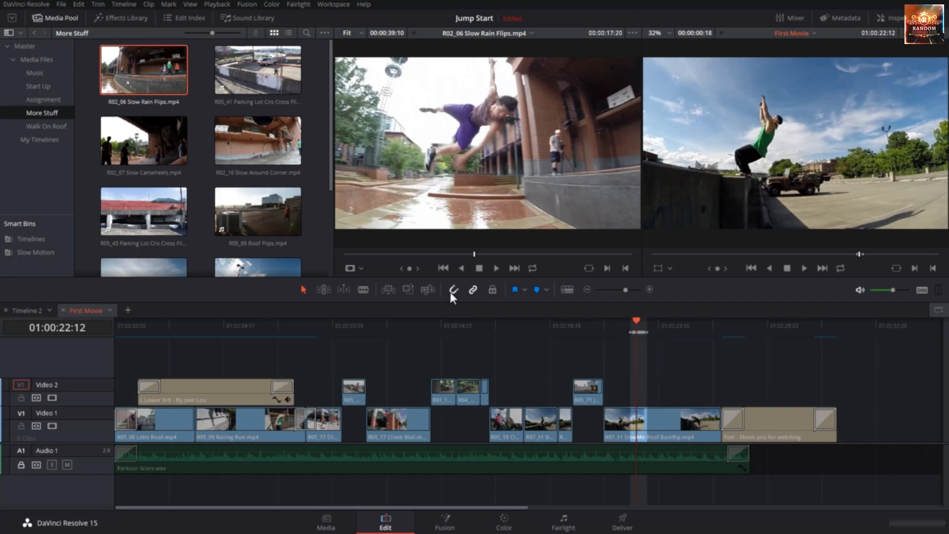
left_click(426, 289)
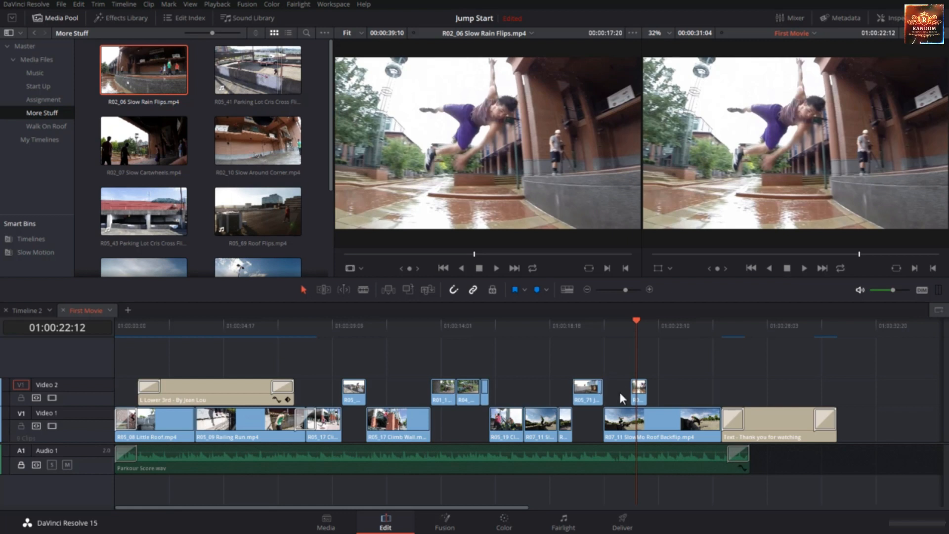
key("ctrl+=")
key("ctrl+=")
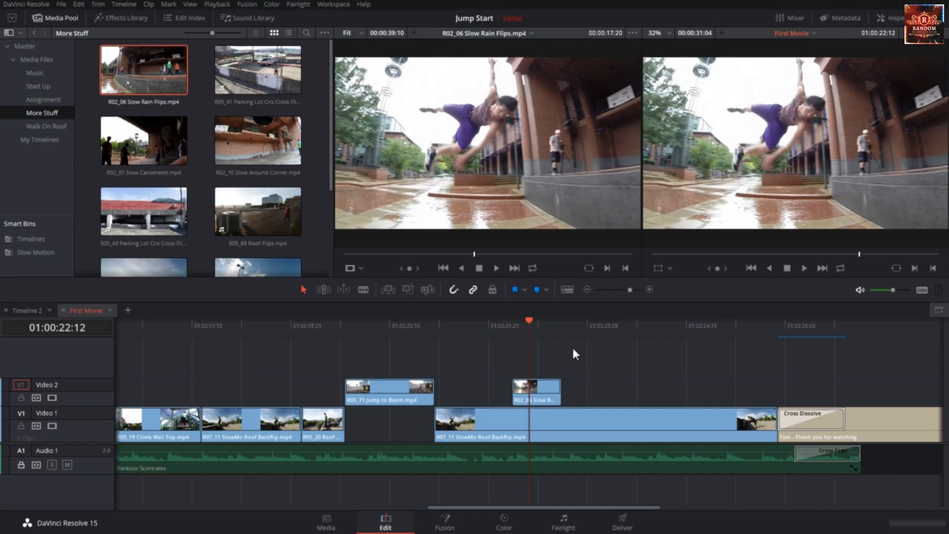
left_click_drag(526, 319, 500, 338)
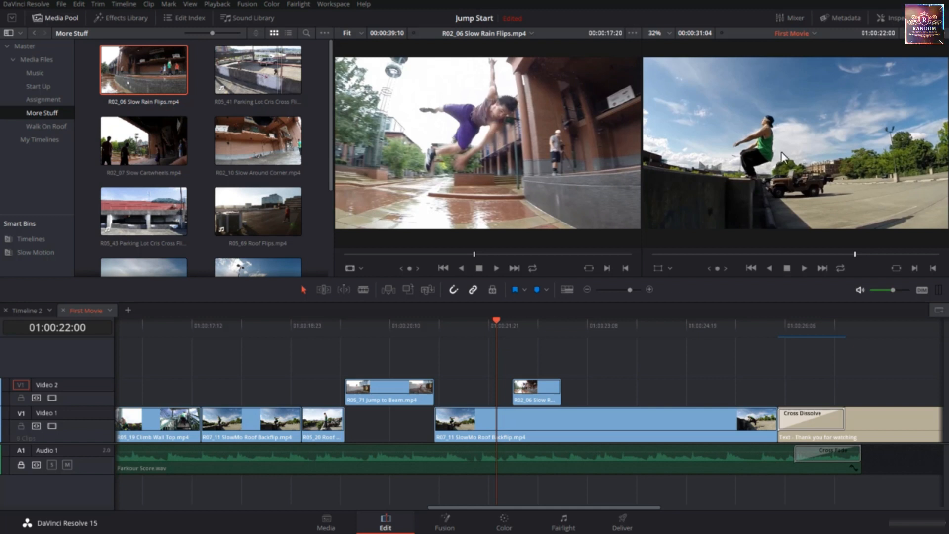
left_click_drag(663, 328, 473, 359)
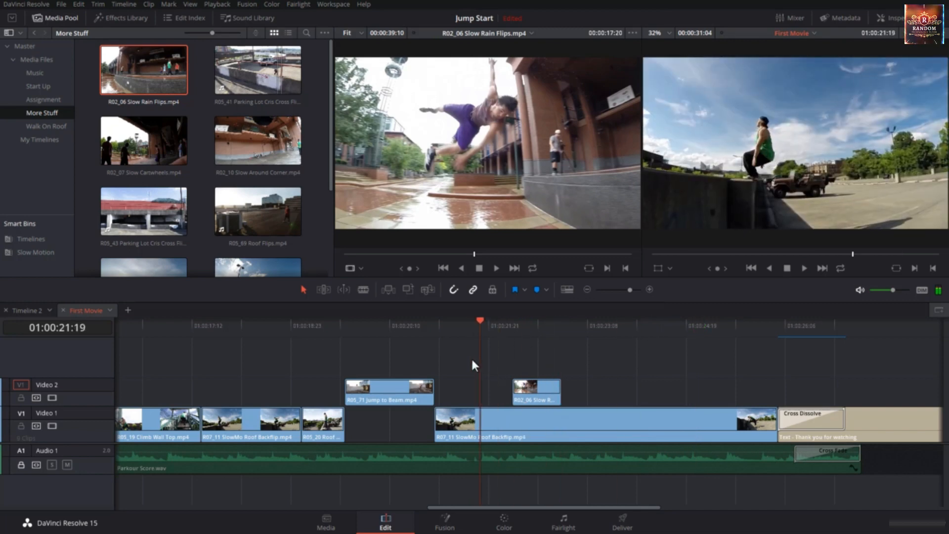
key("space")
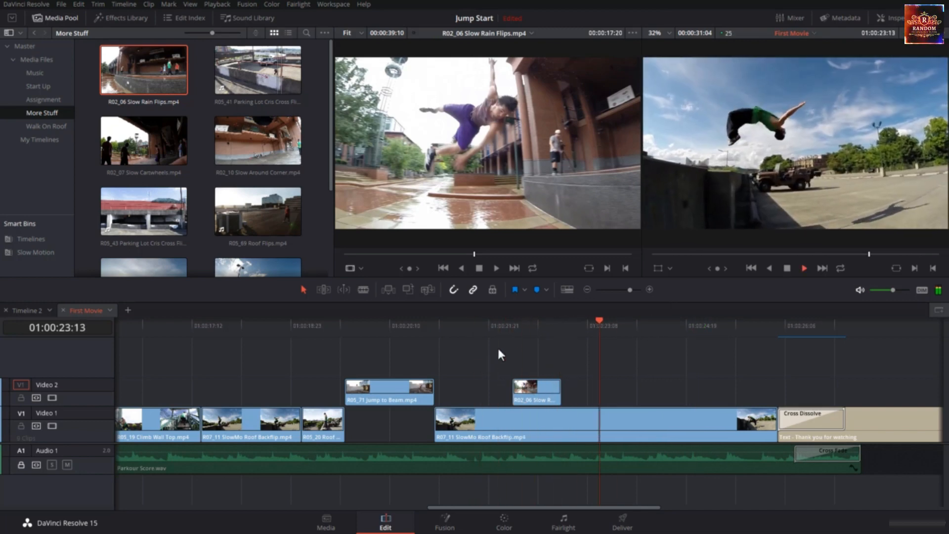
left_click(539, 322)
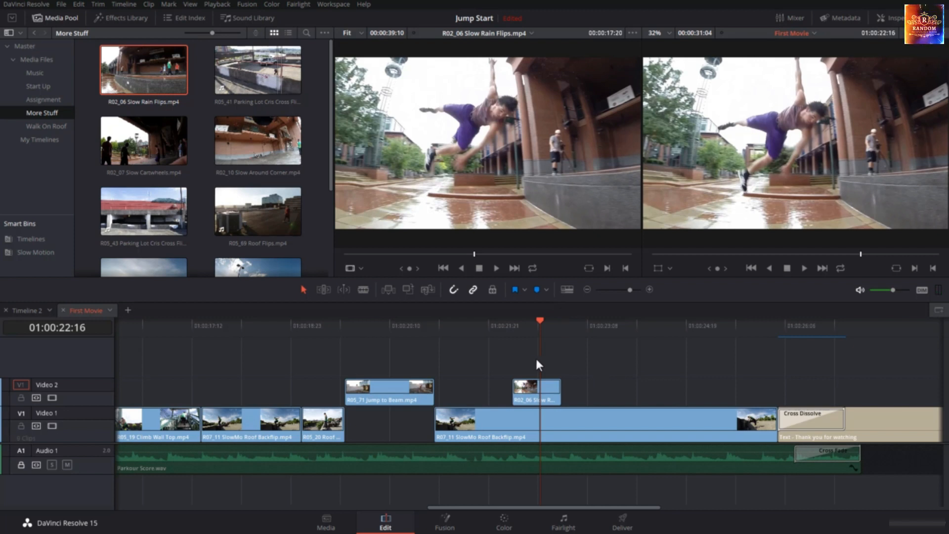
key("shift+z")
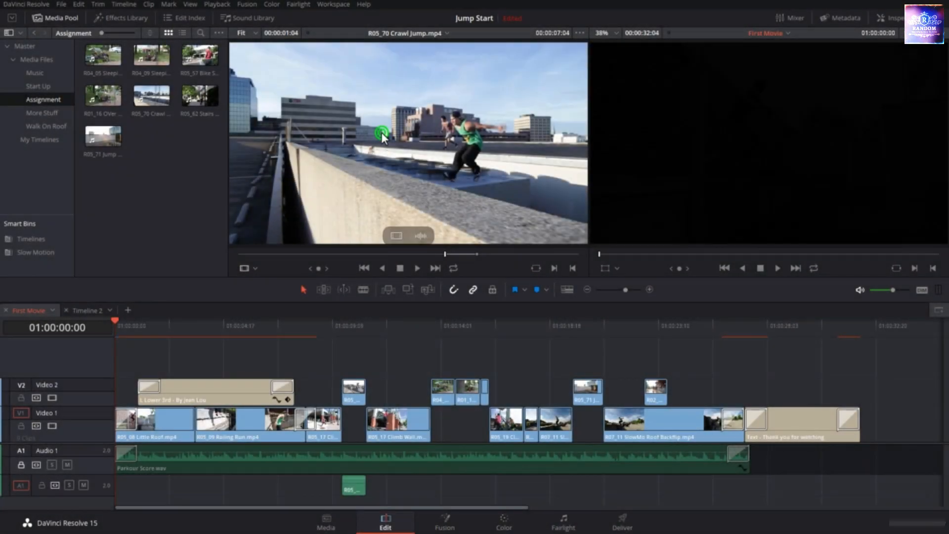
- Turn off auto track selection for Video 2 and delete the R05_08 Little Roof clip from Video 1, leaving a gap
left_click_drag(381, 132, 907, 205)
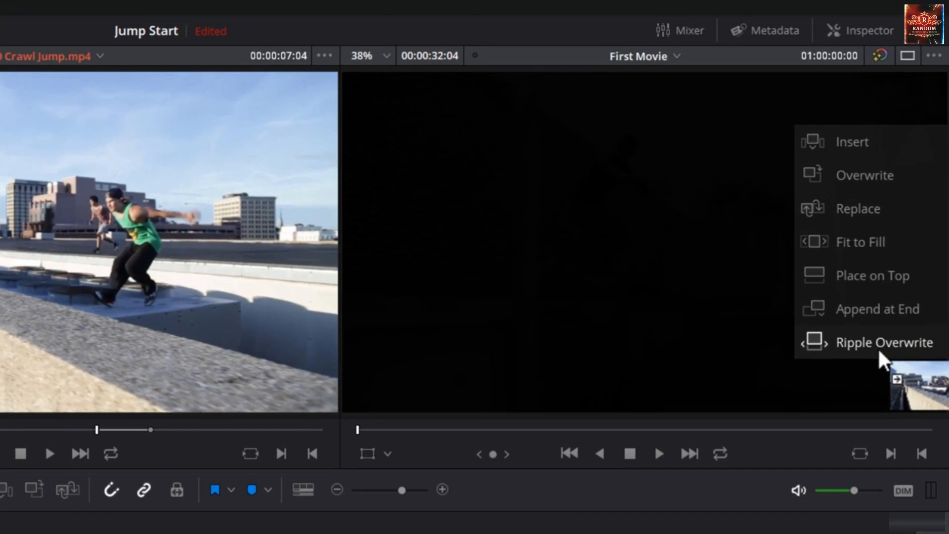
left_click_drag(877, 348, 879, 342)
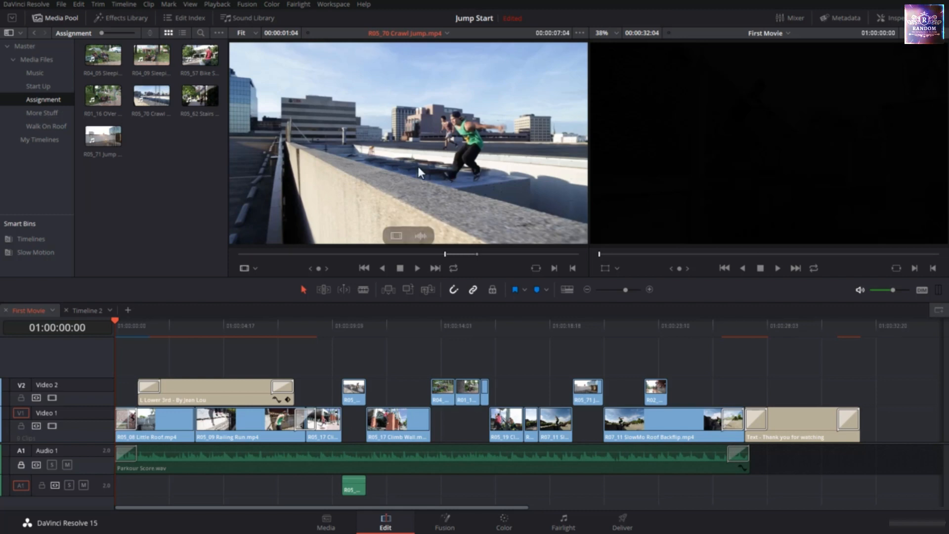
left_click(157, 435)
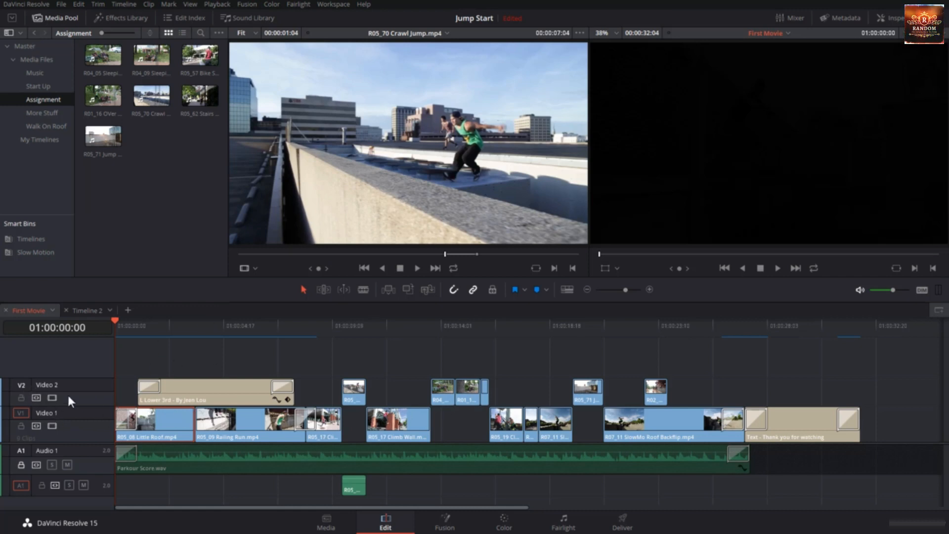
left_click(36, 398)
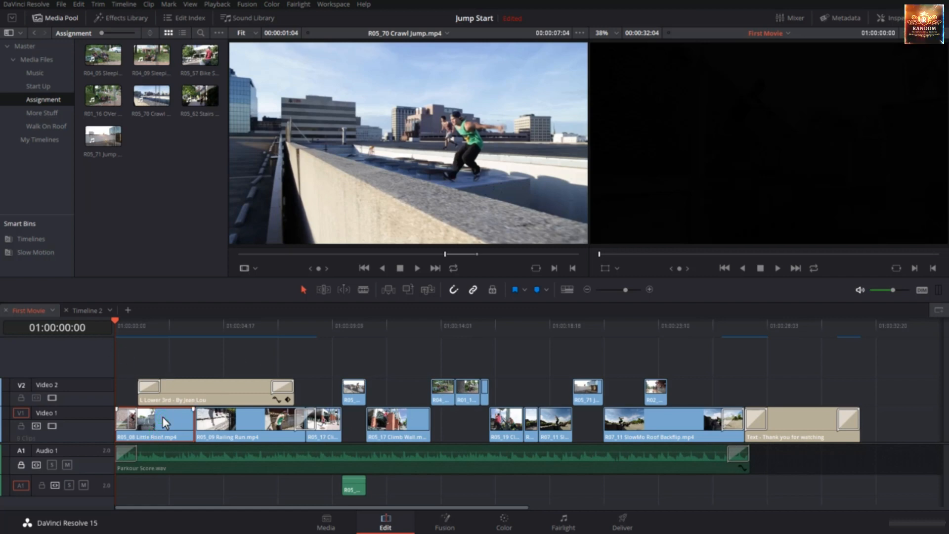
key("BackSpace")
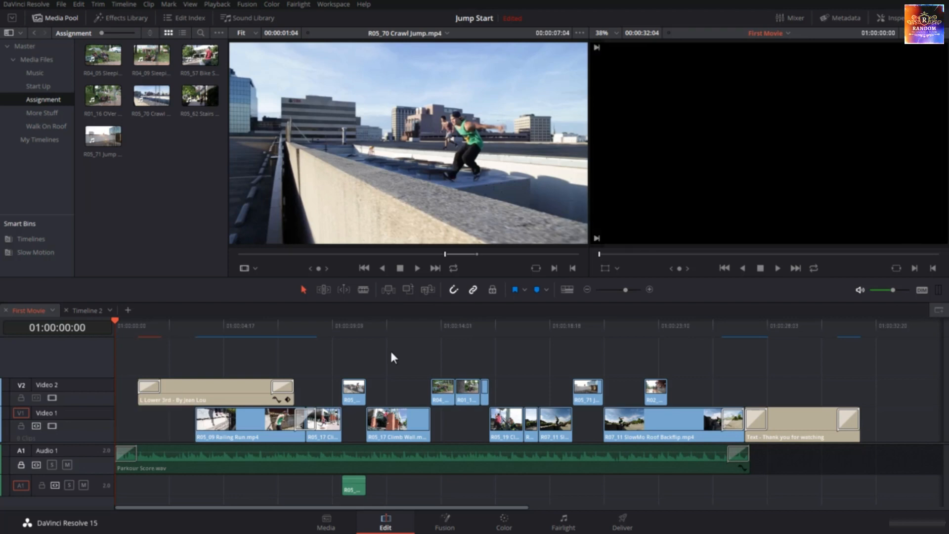
- Overwrite R05_70 Crawl Jump at the start of Video 1, ripple delete the gap after it, and undo the edits including the clip deletion
left_click(410, 289)
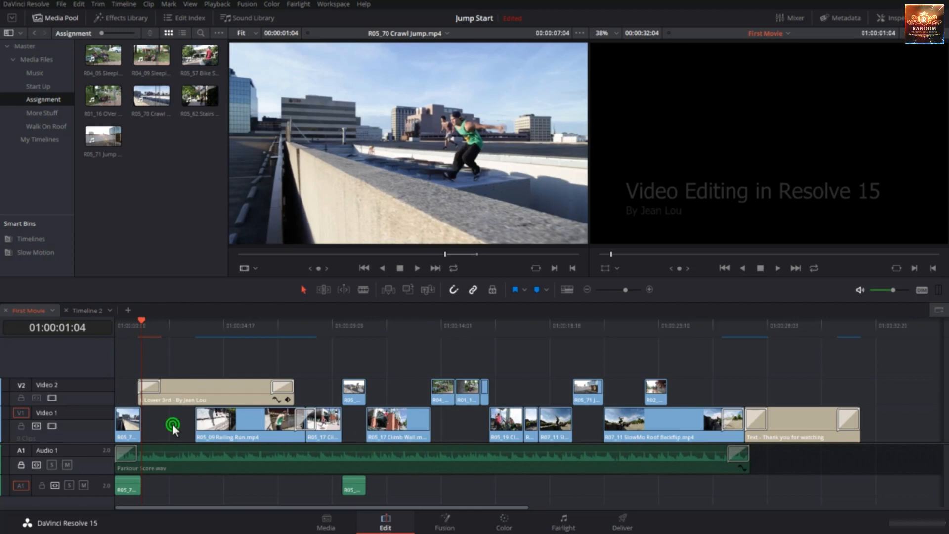
key("BackSpace")
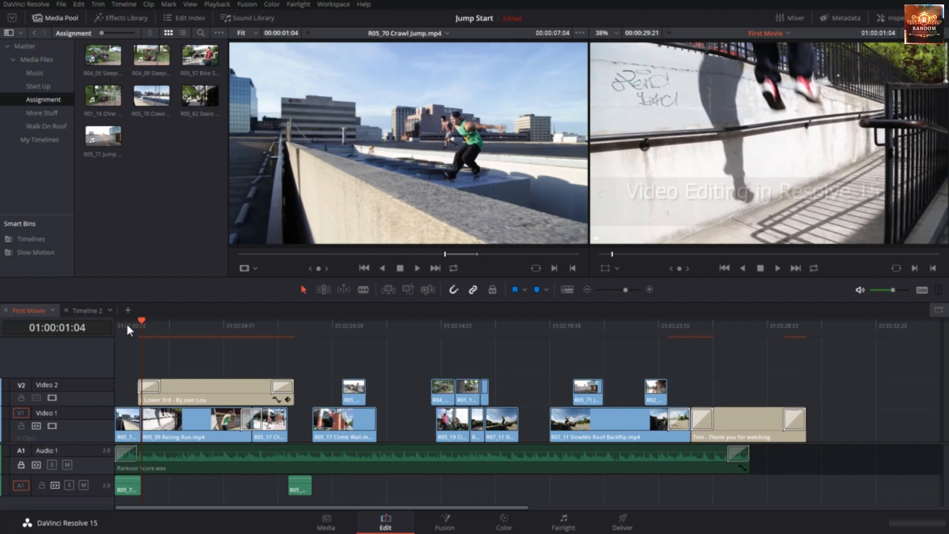
left_click_drag(127, 323, 119, 322)
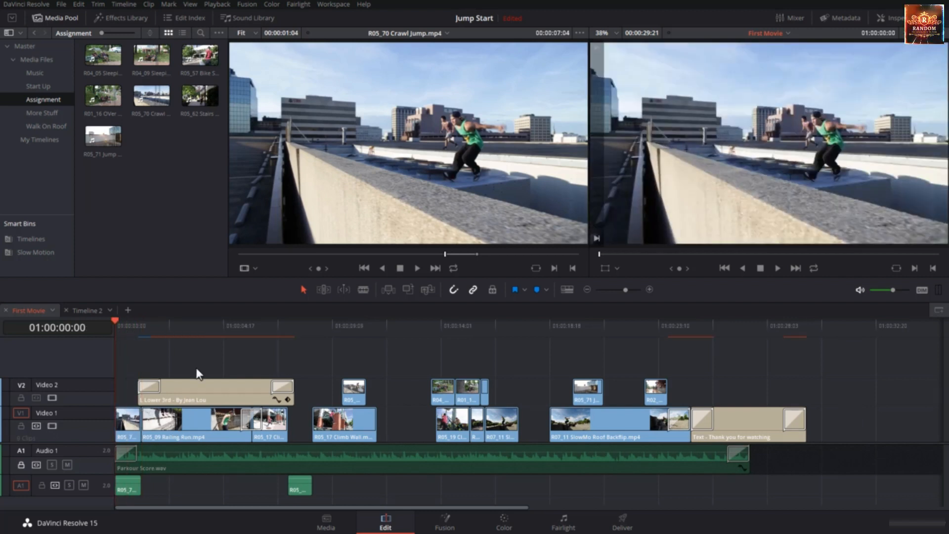
key("ctrl+z")
key("ctrl+z")
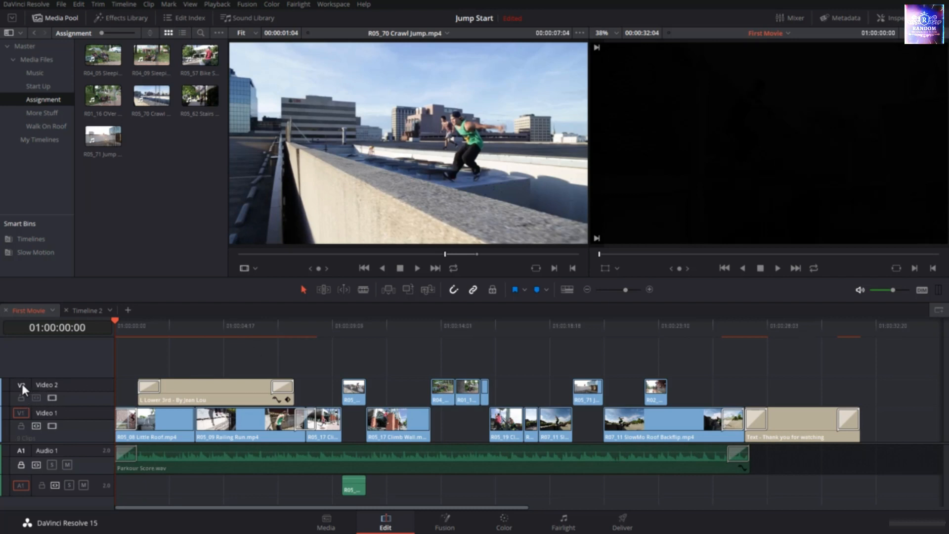
- Try a ripple overwrite of the R05_08 Little Roof clip on Video 1 with the short R05_70 Crawl Jump range, and undo it
mouse_move(376, 121)
left_click_drag(375, 120, 916, 206)
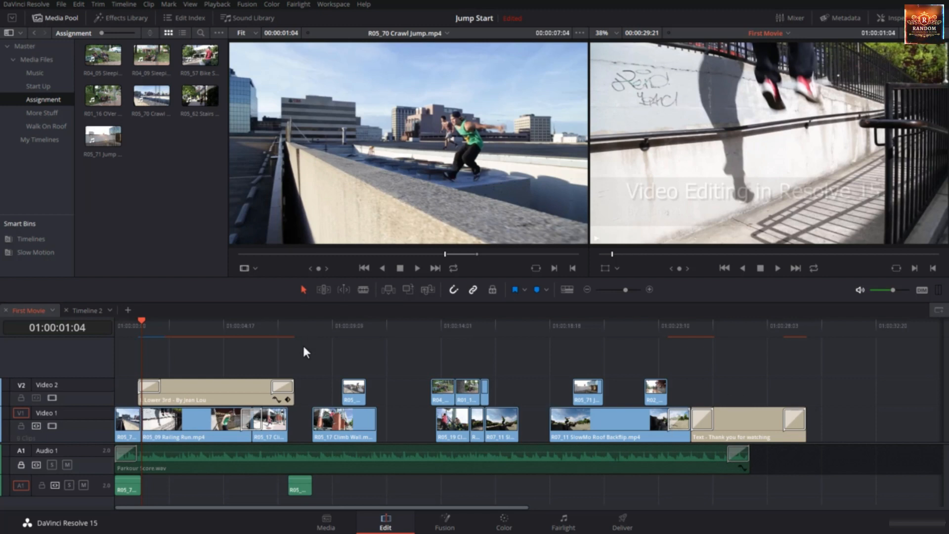
key("ctrl+z")
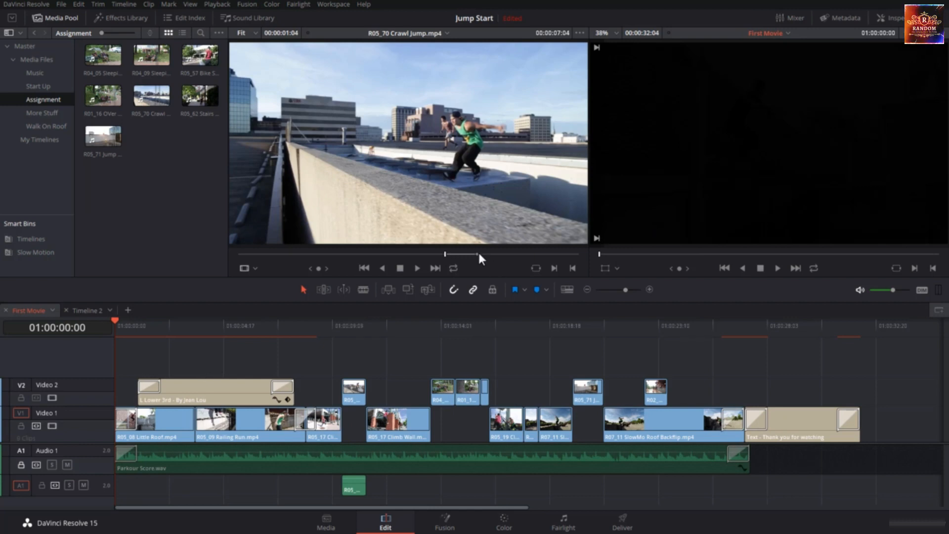
- Extend the R05_70 Crawl Jump source range to 00:00:06:17, try ripple overwriting R05_08 Little Roof with it, and undo the edit
left_click_drag(444, 256, 283, 261)
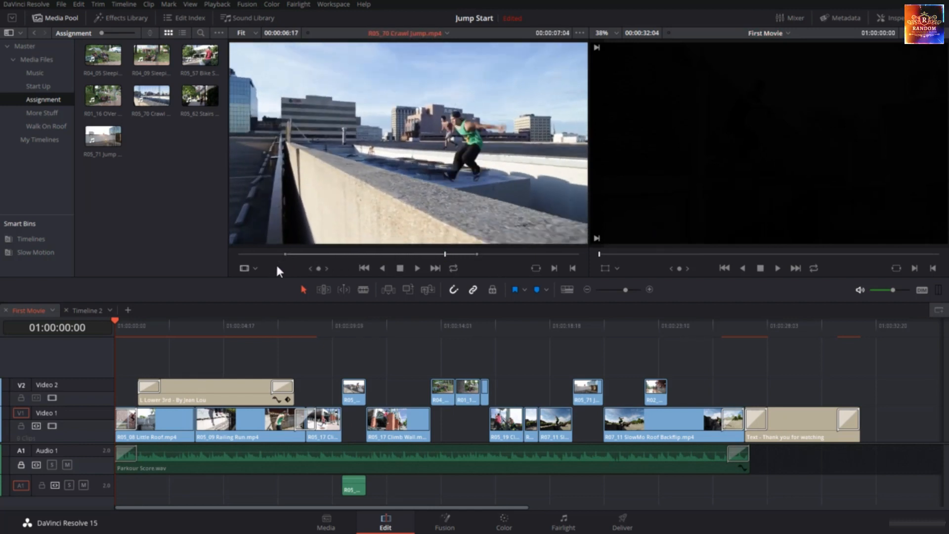
mouse_move(540, 238)
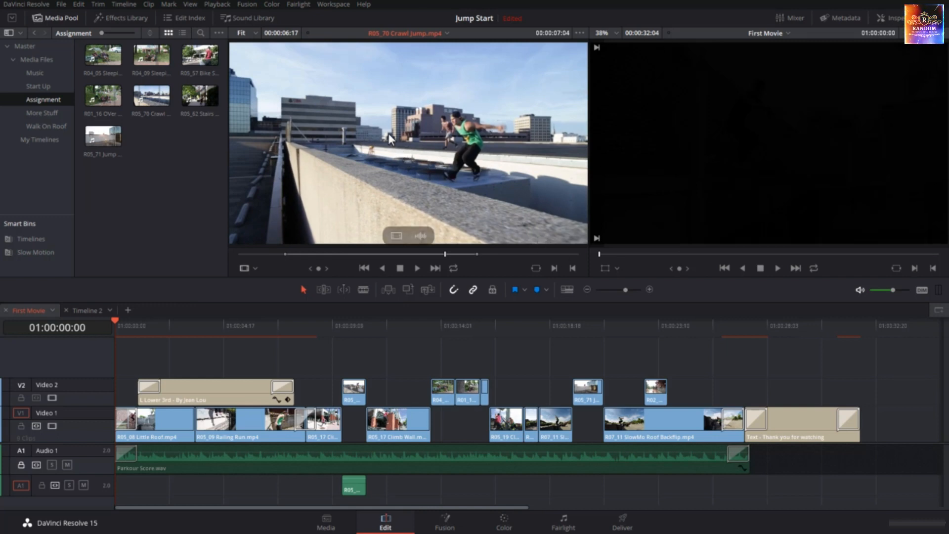
left_click_drag(389, 131, 923, 203)
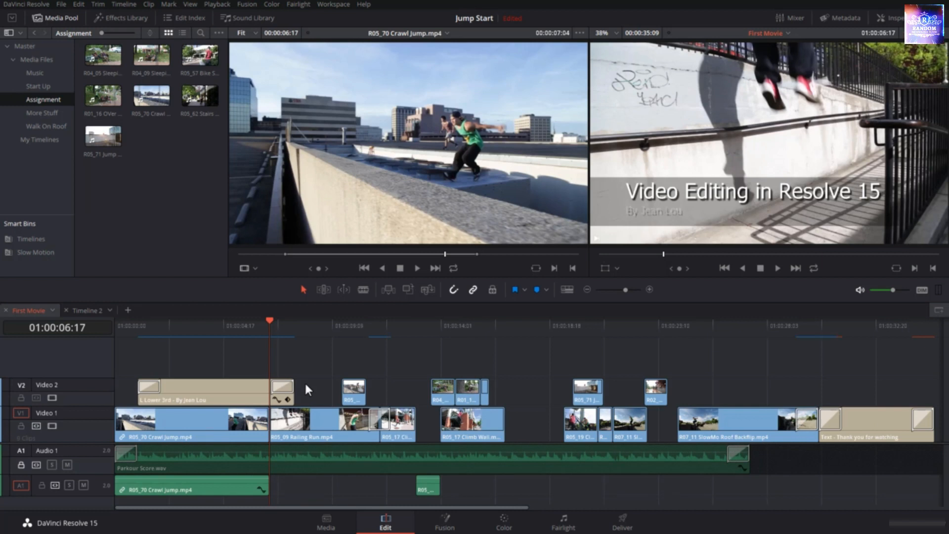
key("ctrl+z")
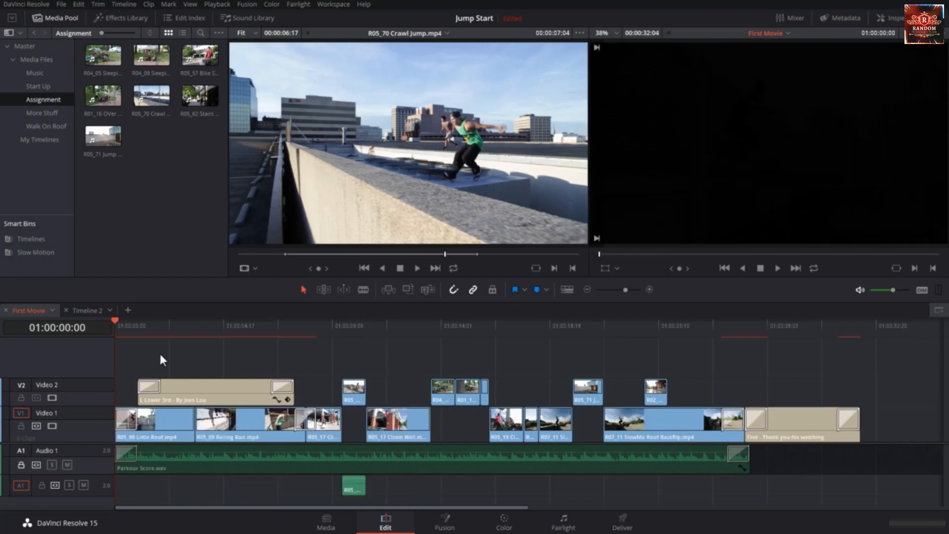
- Turn on auto track selection for Video 2, test the ripple overwrite with the longer R05_70 Crawl Jump range, and undo the edit
left_click(36, 398)
left_click_drag(422, 109, 933, 202)
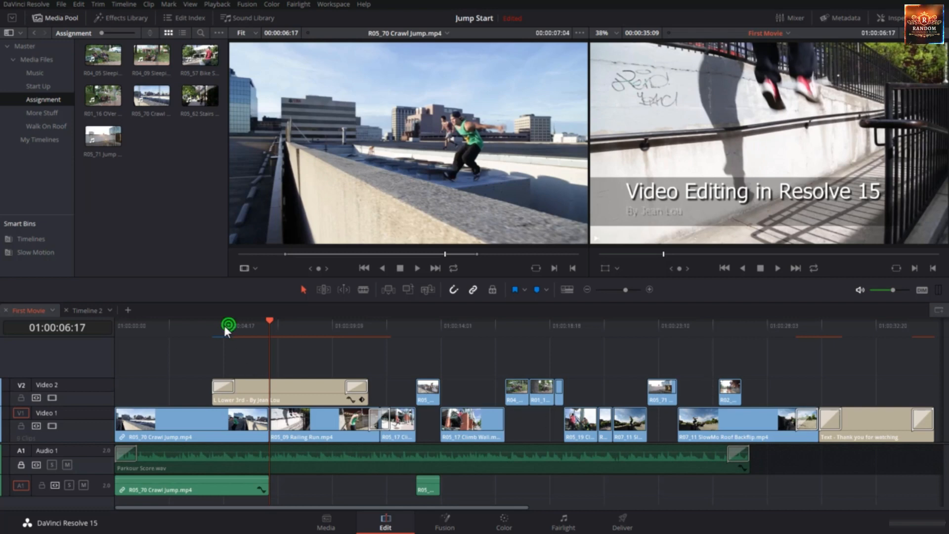
left_click_drag(225, 327, 217, 370)
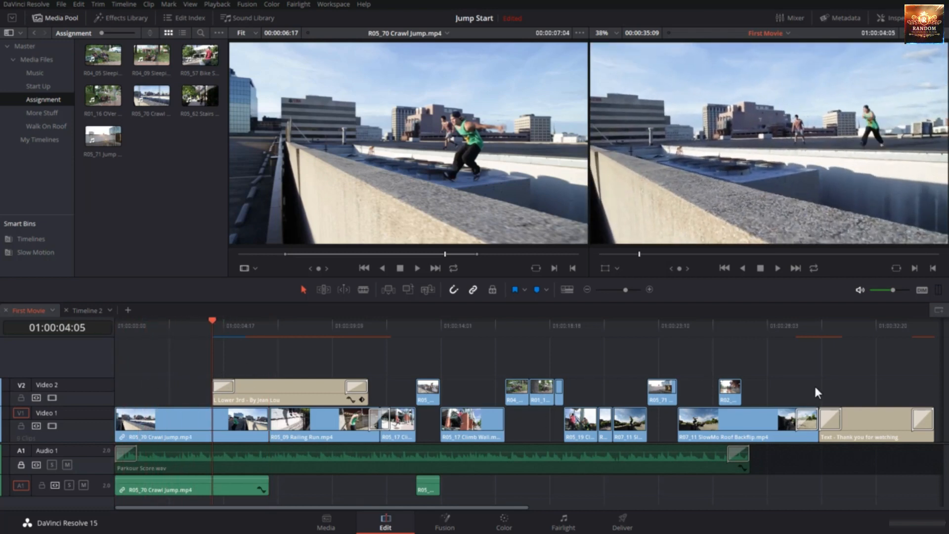
key("ctrl+z")
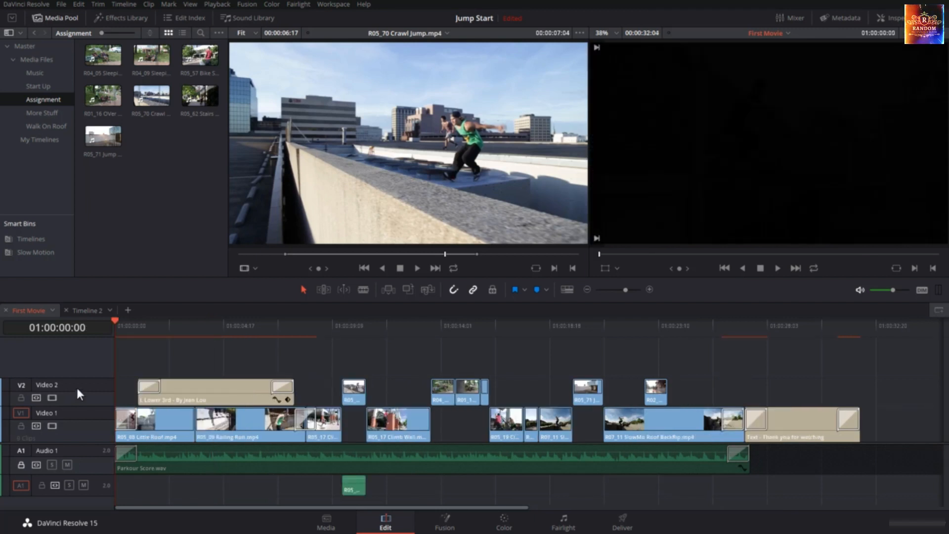
- Make Video 2 the destination track and ripple overwrite R05_70 Crawl Jump at the start of the timeline
left_click(22, 385)
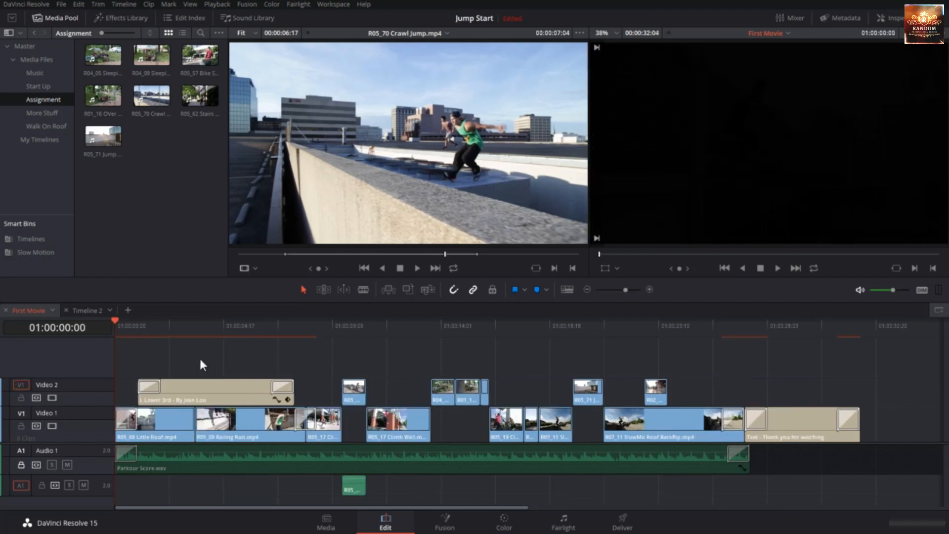
left_click_drag(415, 124, 932, 206)
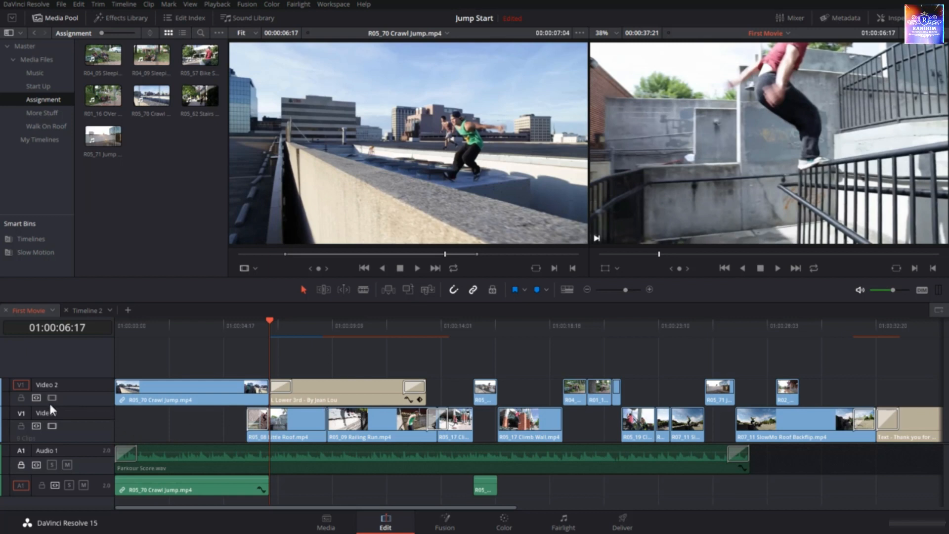
- Undo the ripple overwrite of R05_70 Crawl Jump on Video 2 and review the available edit commands
left_click(255, 327)
left_click_drag(254, 325, 250, 325)
key("ctrl+z")
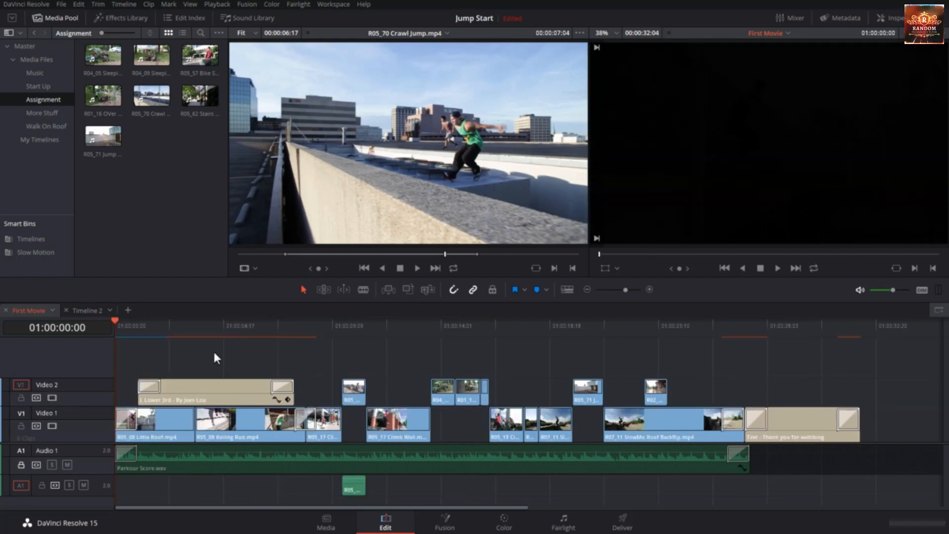
left_click(79, 4)
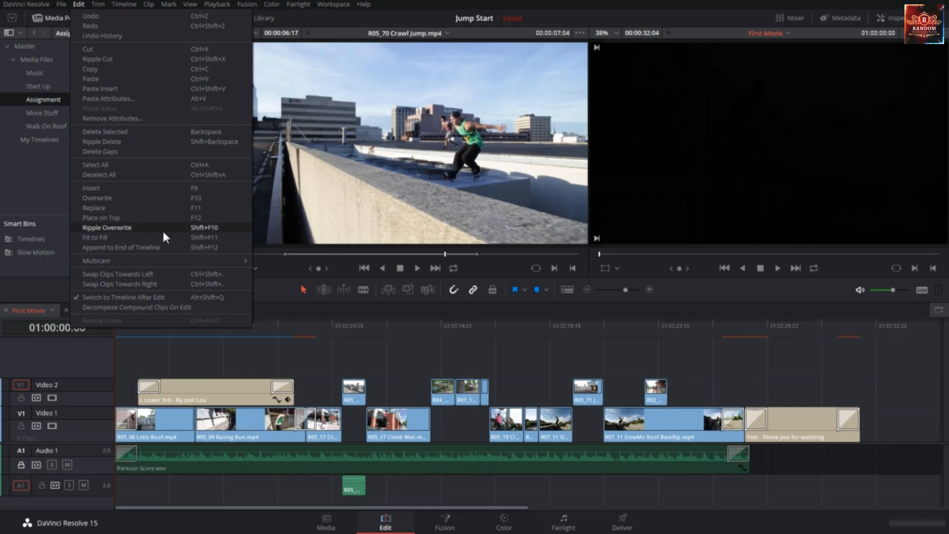
left_click(249, 344)
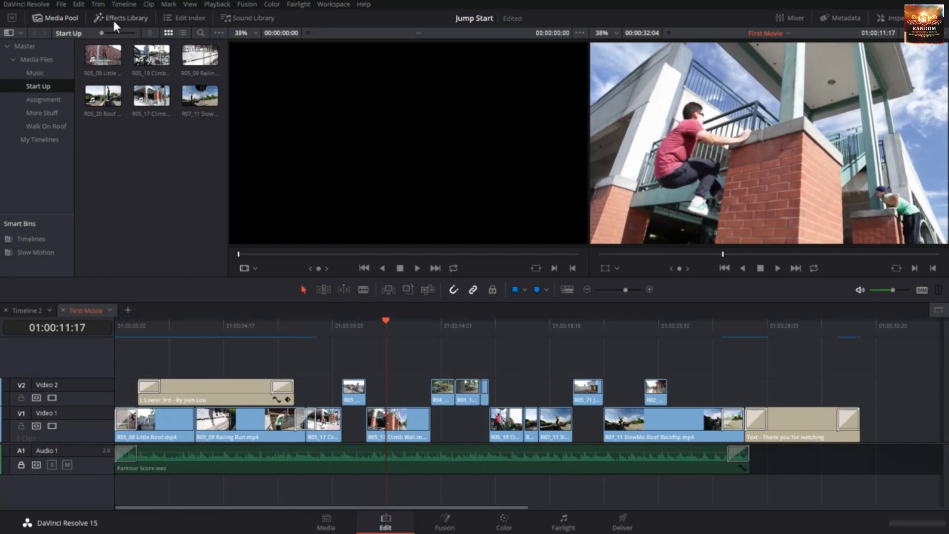
- Cut the R02 clip above R07_11 SlowMo Roof Backflip from Video 2 and paste it on Video 2 at 01:00:11:19
left_click(78, 4)
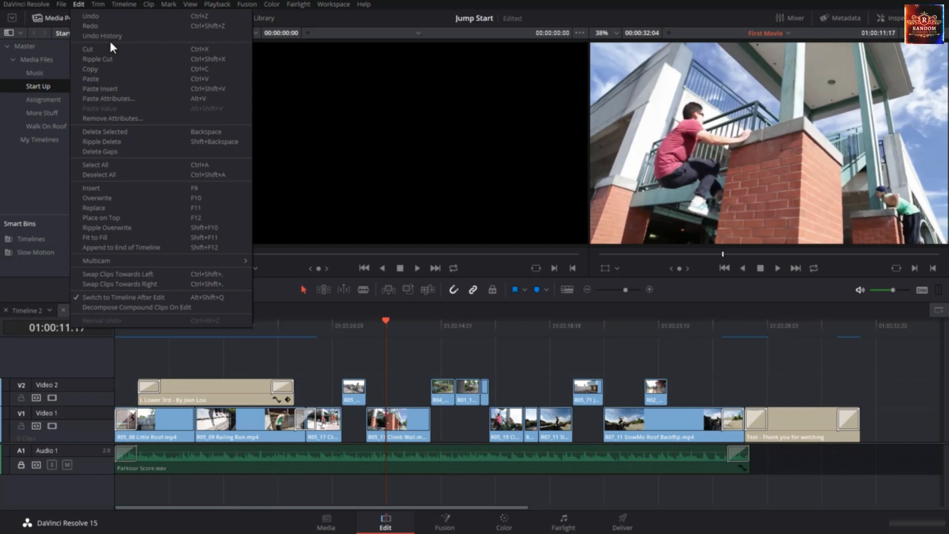
left_click(352, 365)
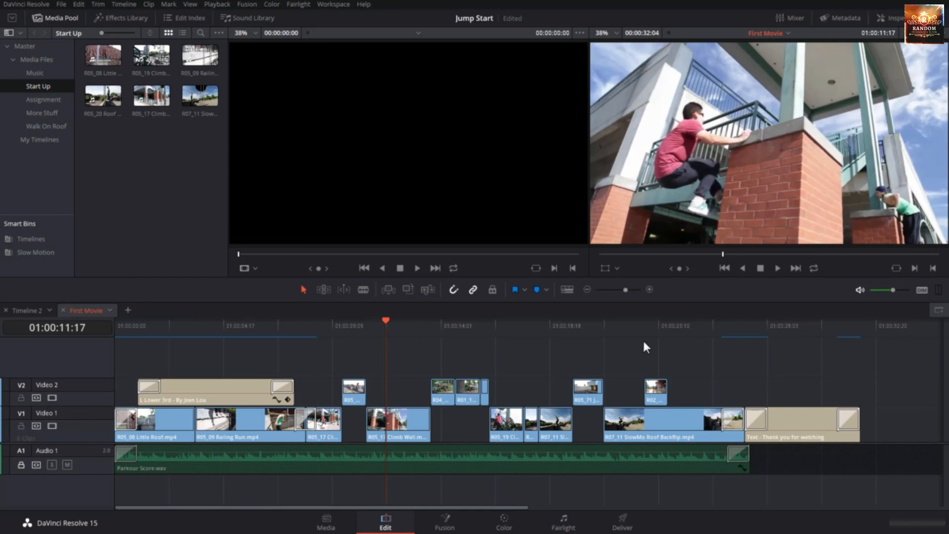
left_click(654, 399)
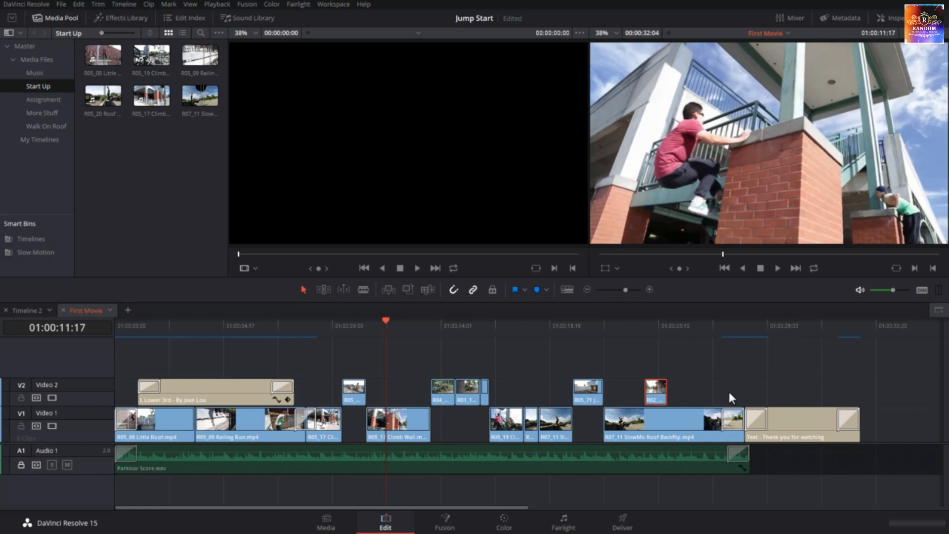
key("Delete")
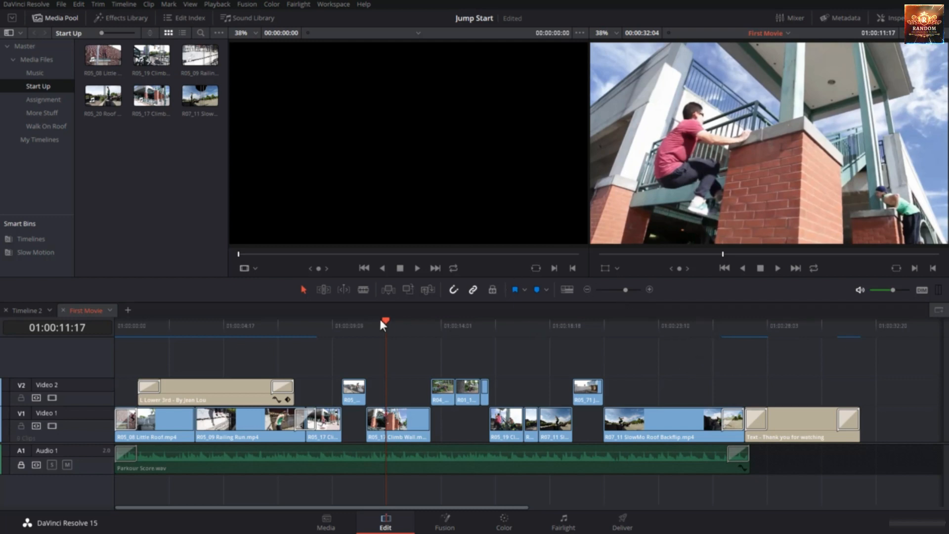
mouse_move(386, 319)
left_mouse_down()
mouse_move(396, 328)
mouse_move(387, 325)
left_mouse_up()
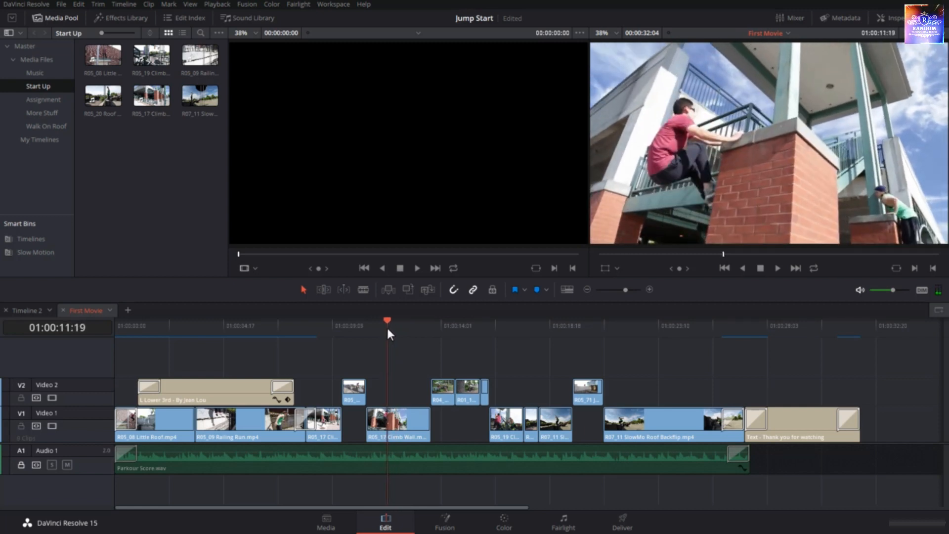
key("ctrl+v")
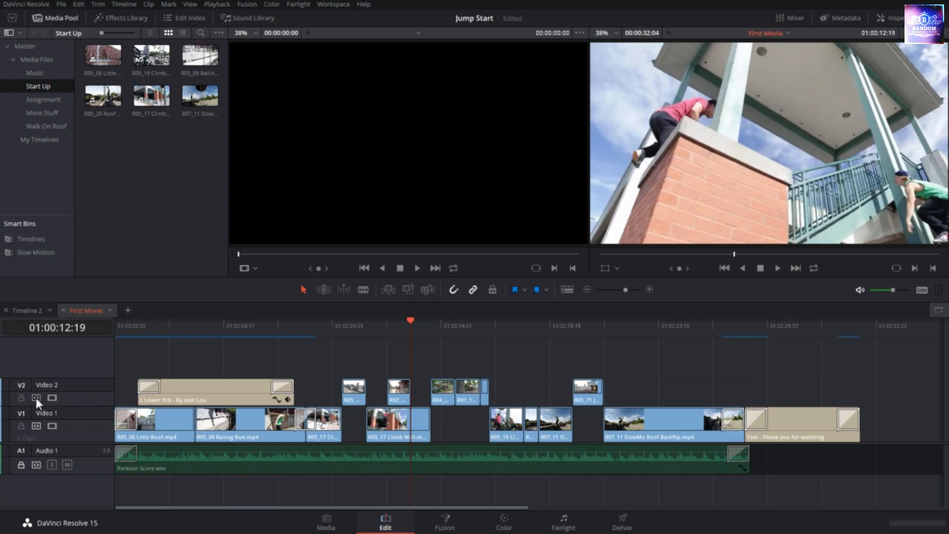
- Undo the paste, try pasting the R02 clip onto Video 1 with Video 2's auto track selection off, and undo it
key("ctrl+z")
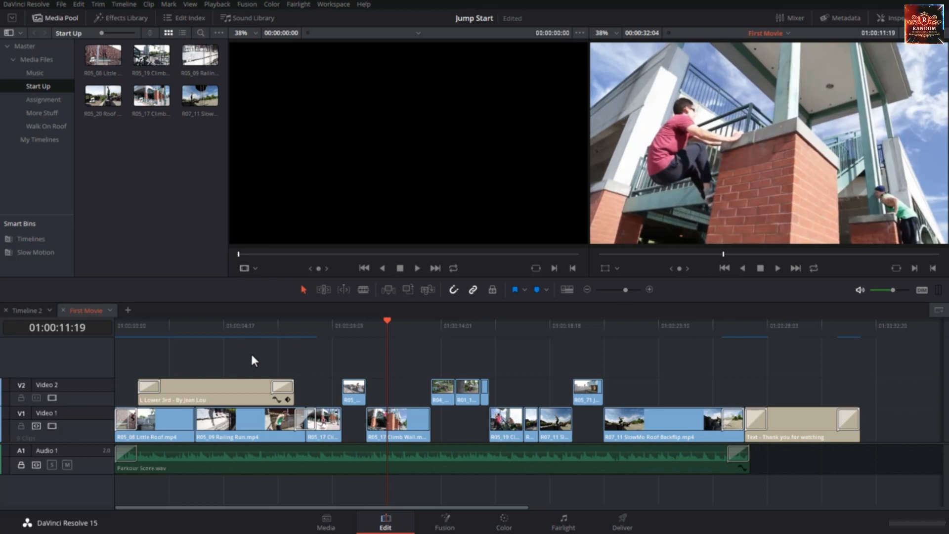
key("ctrl+v")
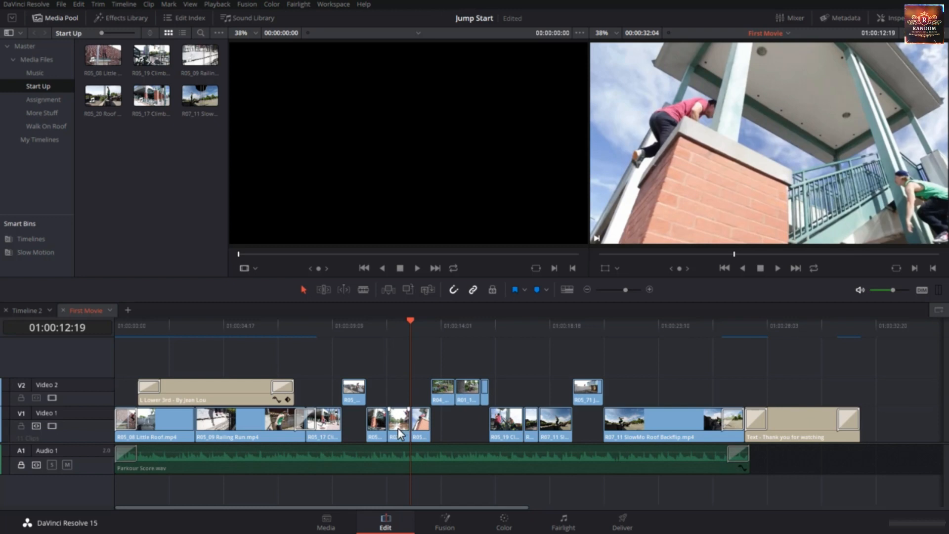
left_click(36, 425)
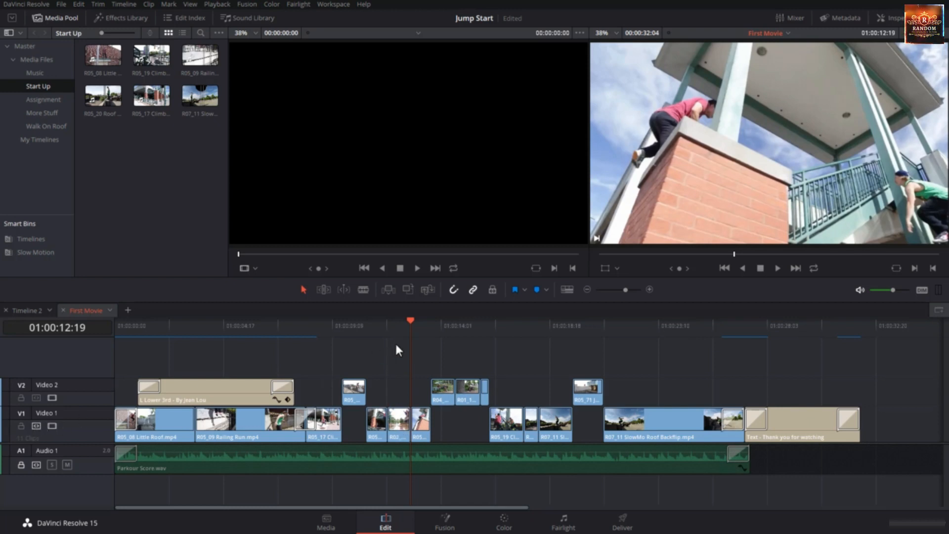
key("ctrl+z")
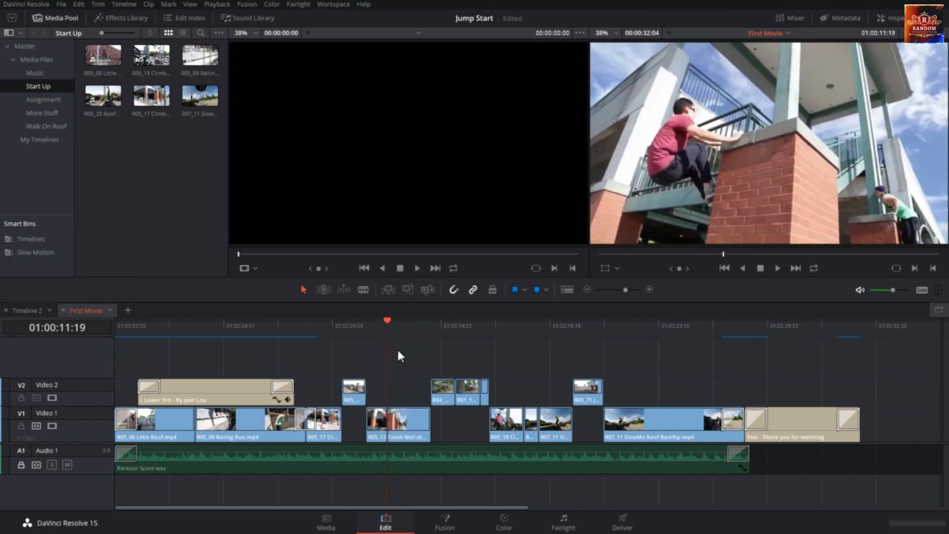
- Turn auto track selection back on for Video 2, try a paste insert of the R02 clip at 01:00:11:19, and undo it
left_click(36, 398)
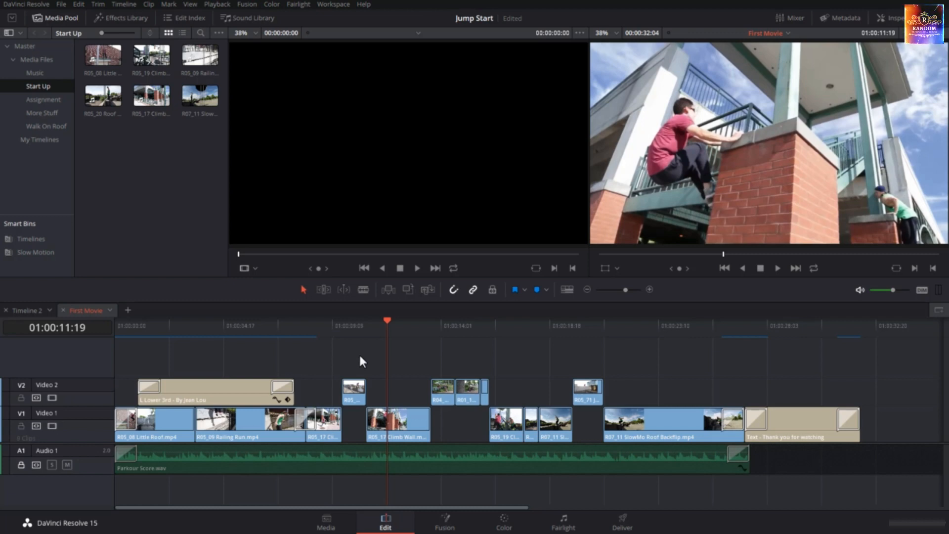
key("ctrl+shift+v")
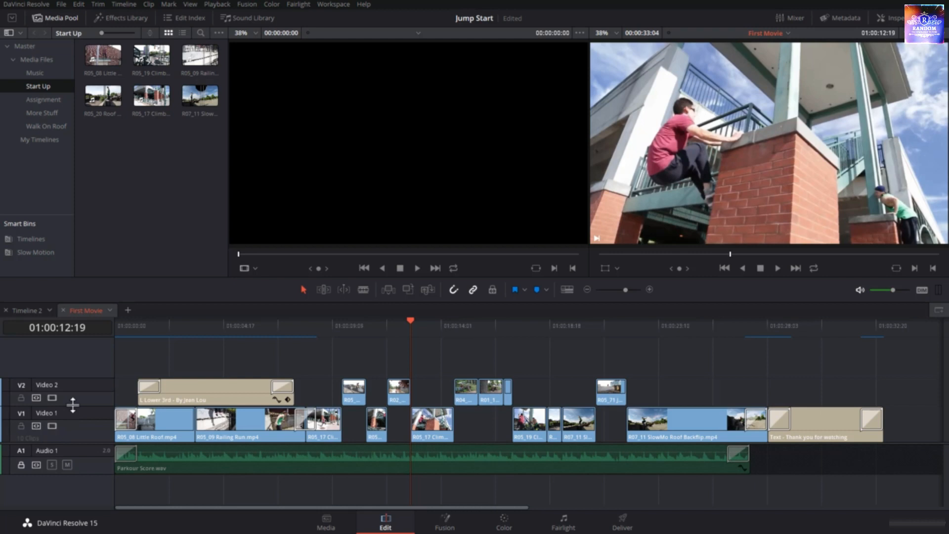
key("ctrl+z")
- Try the paste insert with auto track selection off for Video 1, and undo back to before the R02 clip was cut
left_click(34, 426)
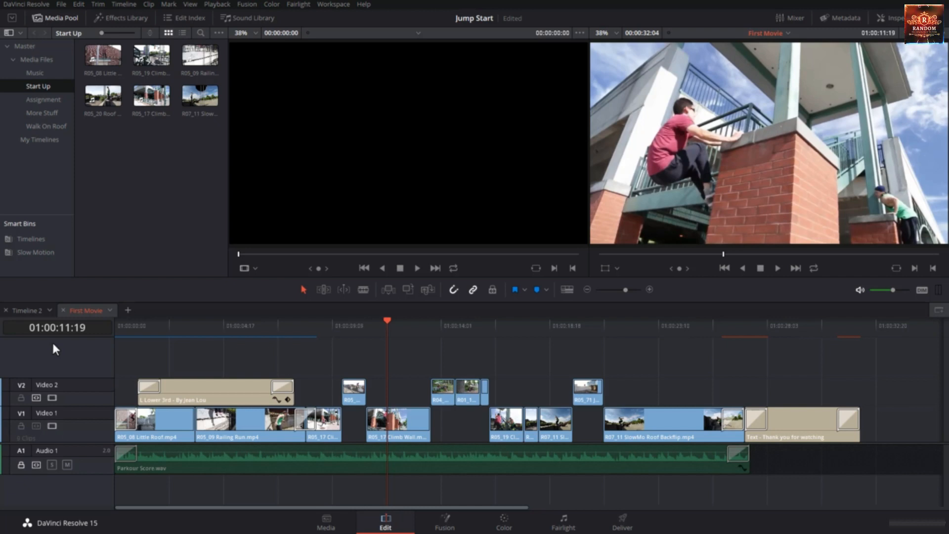
key("F9")
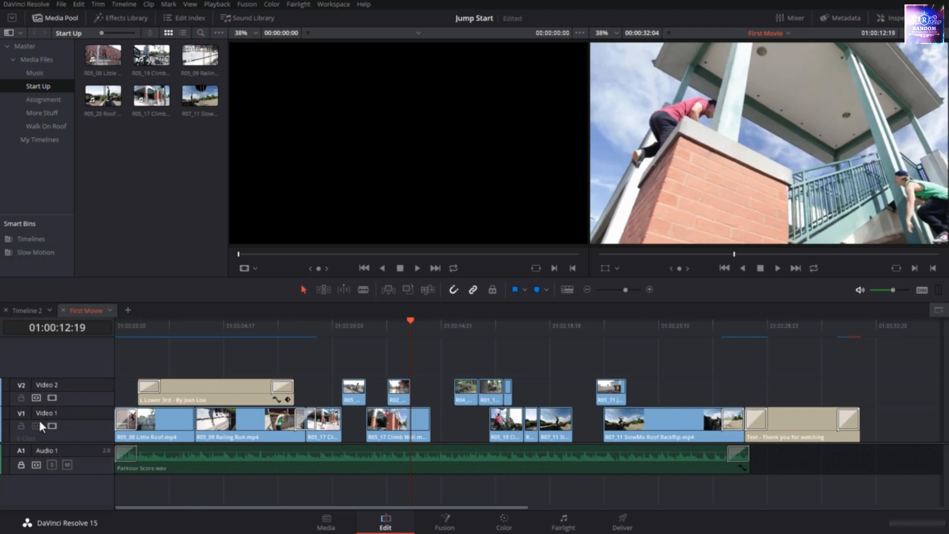
key("ctrl+z")
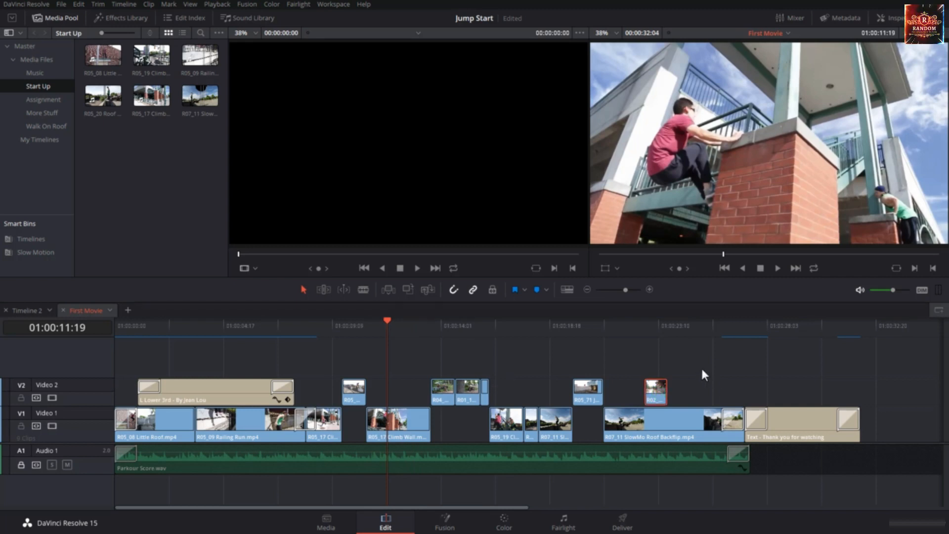
- Ripple cut the R04 clip from Video 2 and paste insert it at 01:00:23:17
left_click(78, 4)
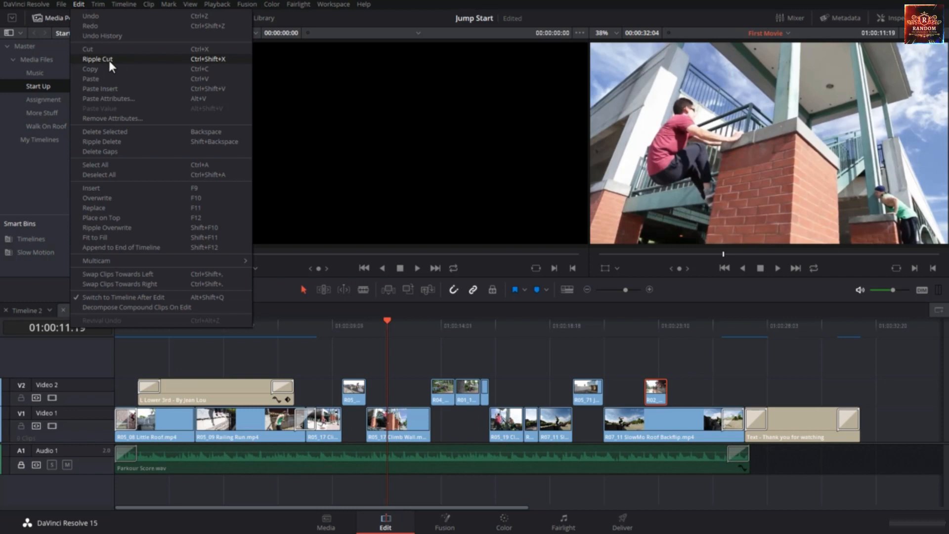
left_click(565, 346)
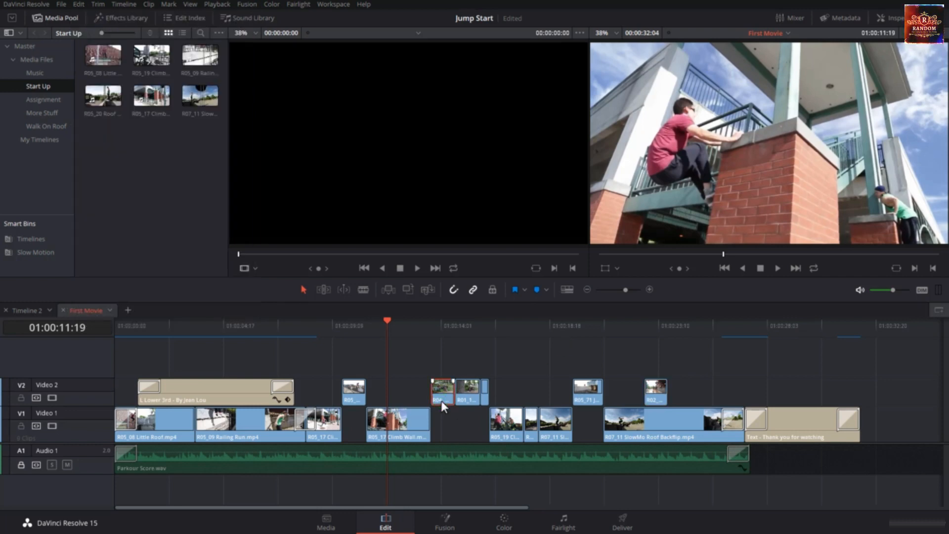
key("BackSpace")
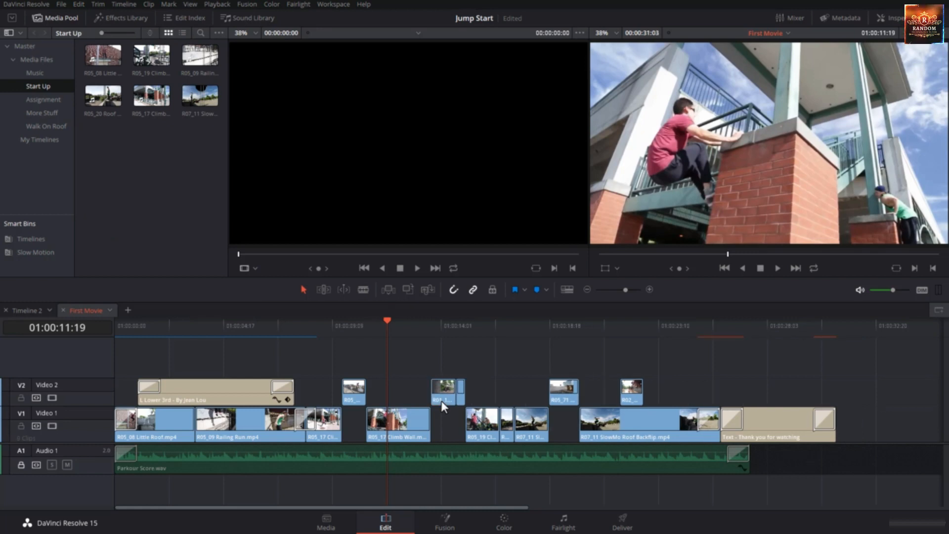
left_click(665, 329)
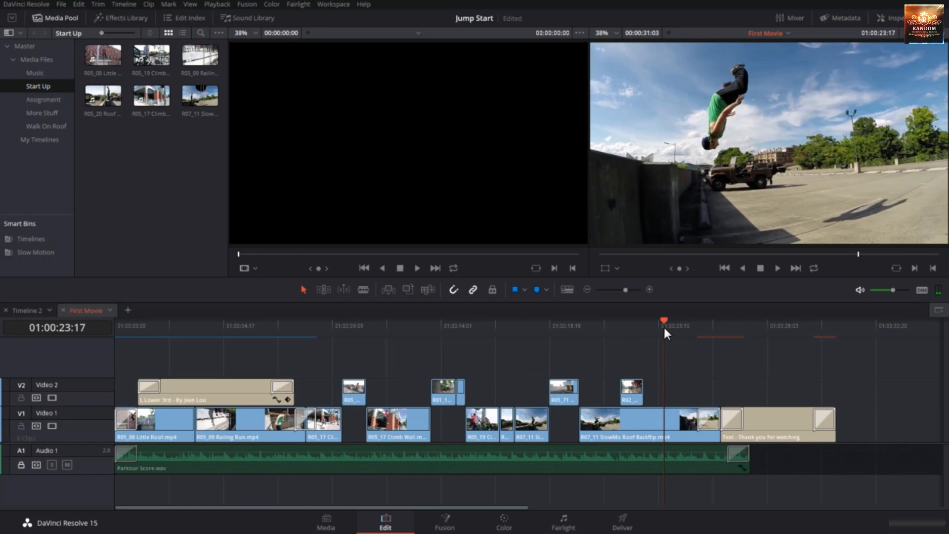
key("ctrl+z")
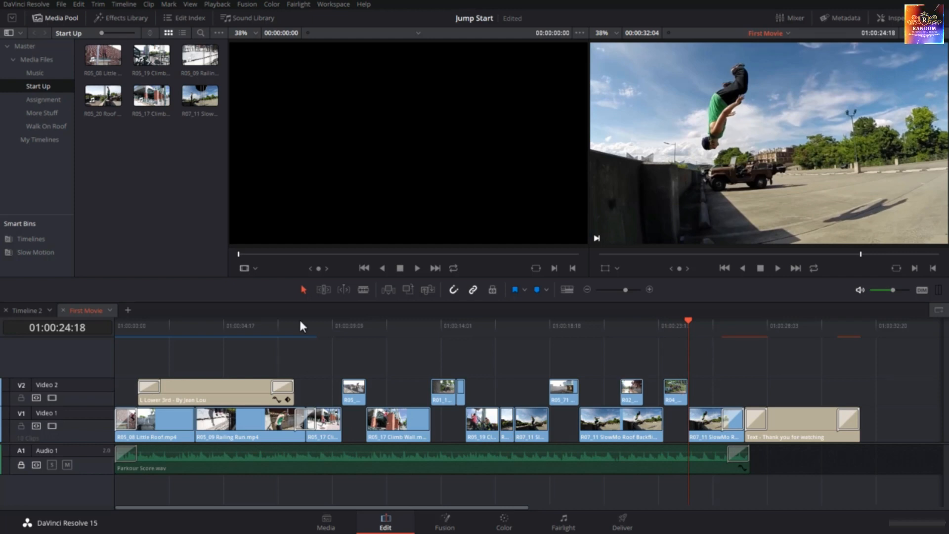
- Review the cut and paste commands and undo the paste insert and ripple cut of the R04 clip
left_click(78, 4)
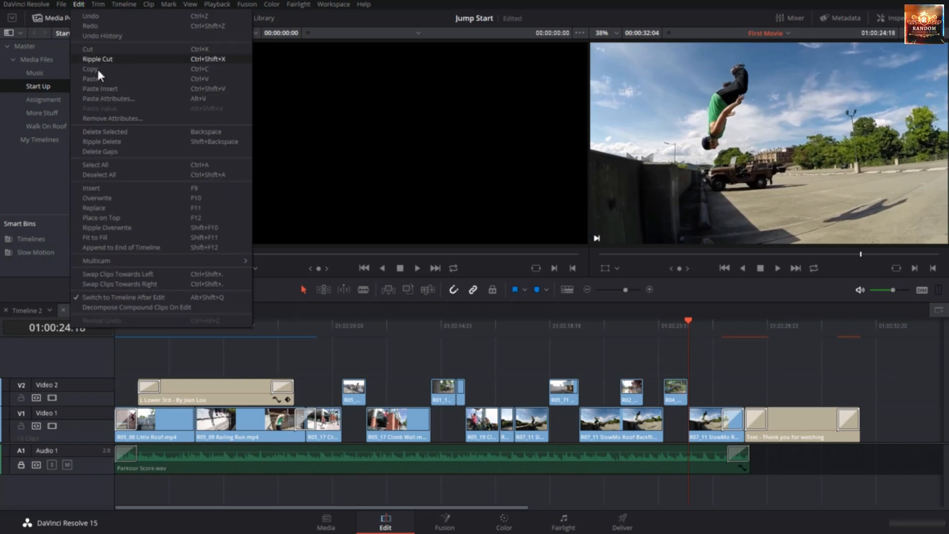
left_click(587, 364)
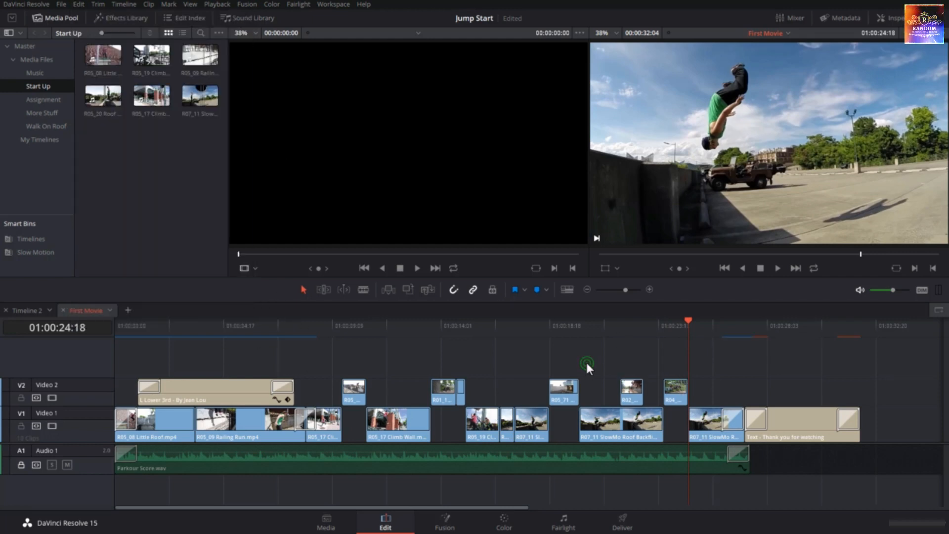
key("ctrl+z")
key("ctrl+z")
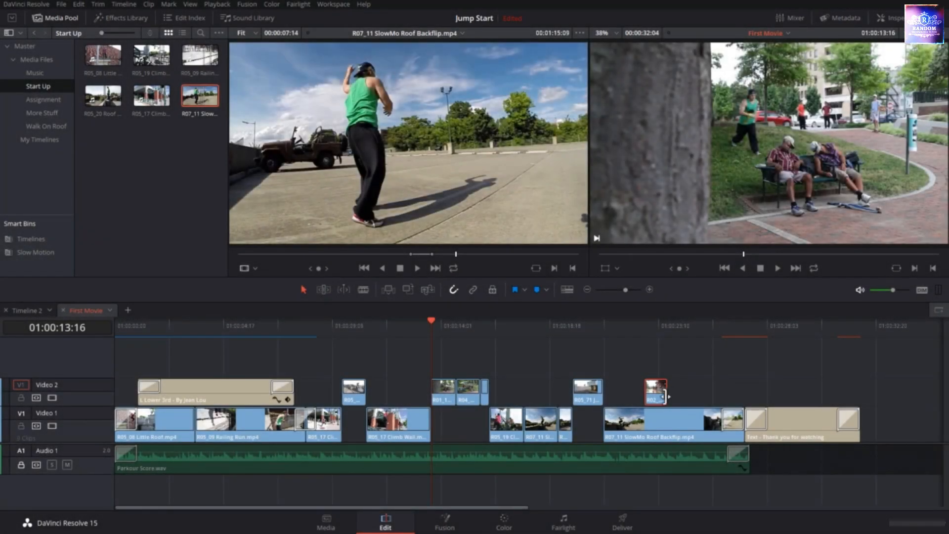
- Cut the R02 clip from Video 2, try paste inserting it before the R01 clip at 01:00:13:16, and undo both edits
mouse_move(658, 399)
left_mouse_down()
mouse_move(511, 407)
mouse_move(441, 395)
mouse_move(550, 394)
mouse_move(539, 419)
mouse_move(457, 425)
mouse_move(614, 384)
mouse_move(665, 387)
left_mouse_up()
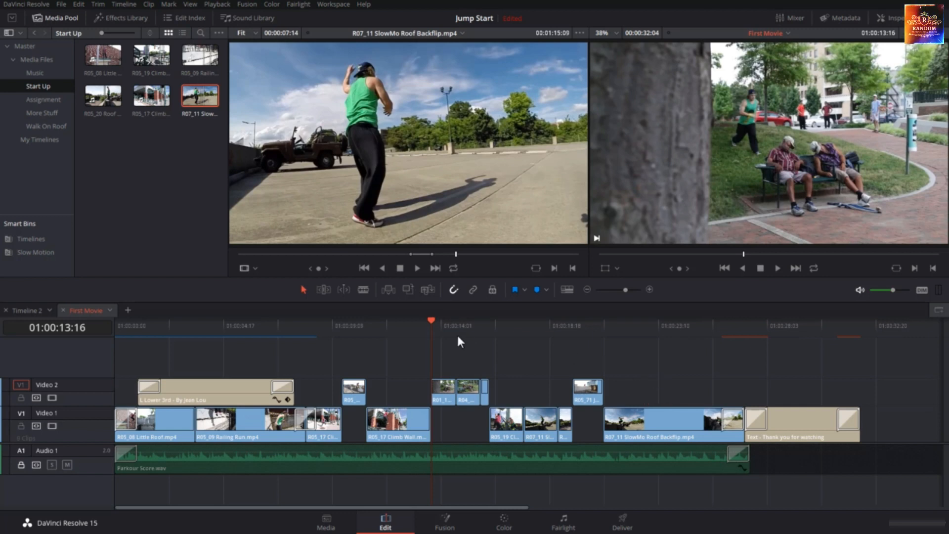
mouse_move(432, 319)
left_mouse_down()
mouse_move(414, 327)
mouse_move(436, 337)
left_mouse_up()
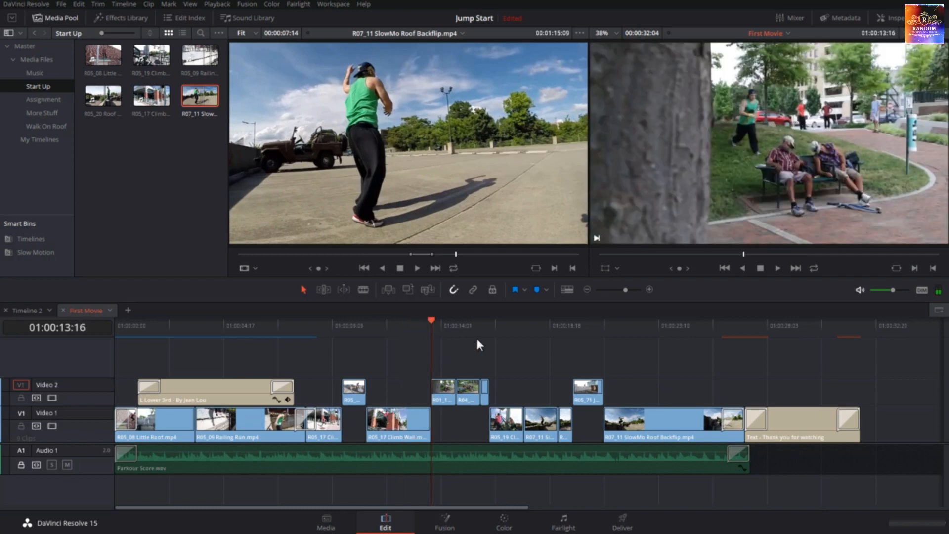
key("ctrl+shift+v")
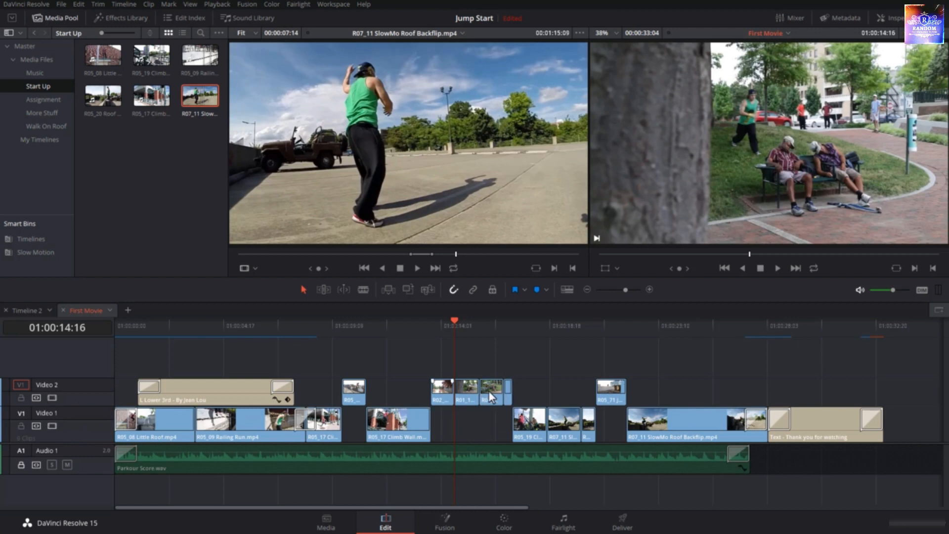
key("ctrl+z")
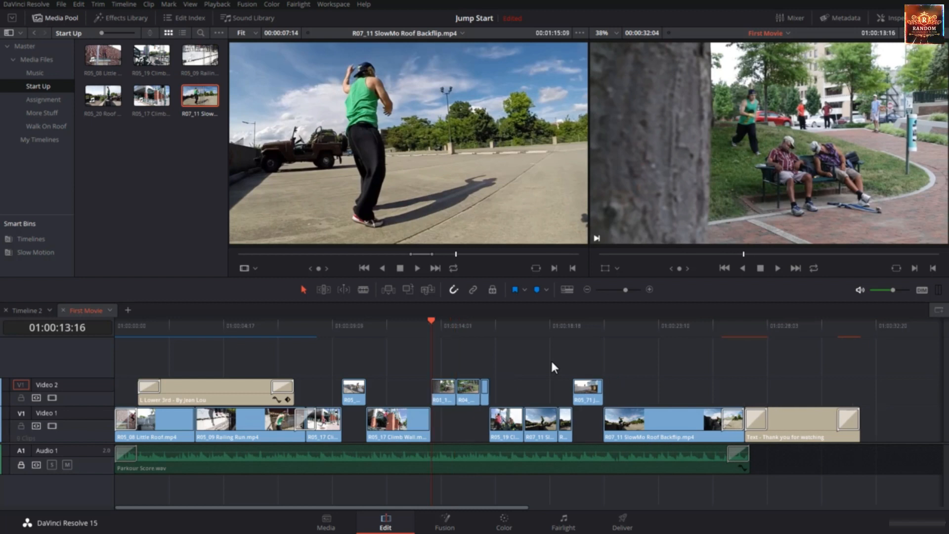
key("ctrl+z")
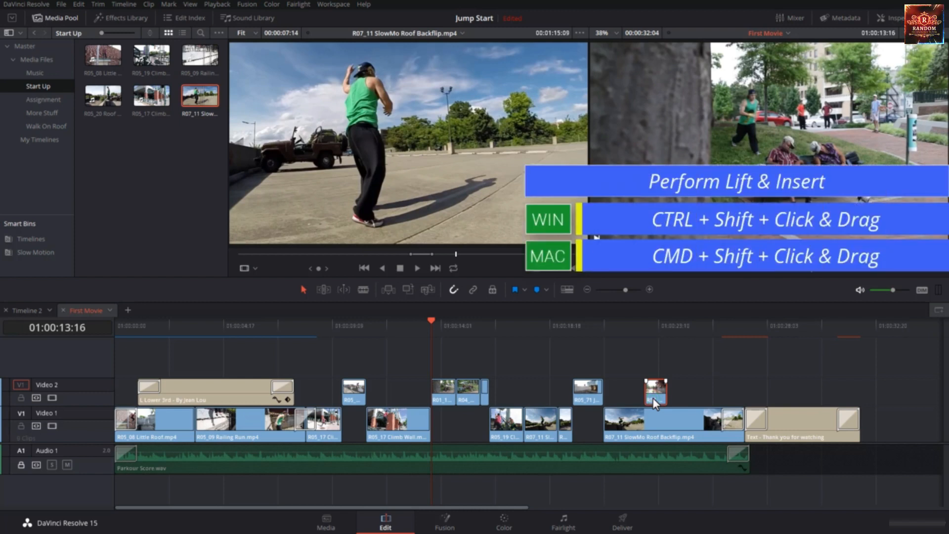
- Try a lift and insert of the R02 clip along Video 2 to 01:00:13:16, before the R01 clip, and undo the move
left_click_drag(653, 398, 617, 398)
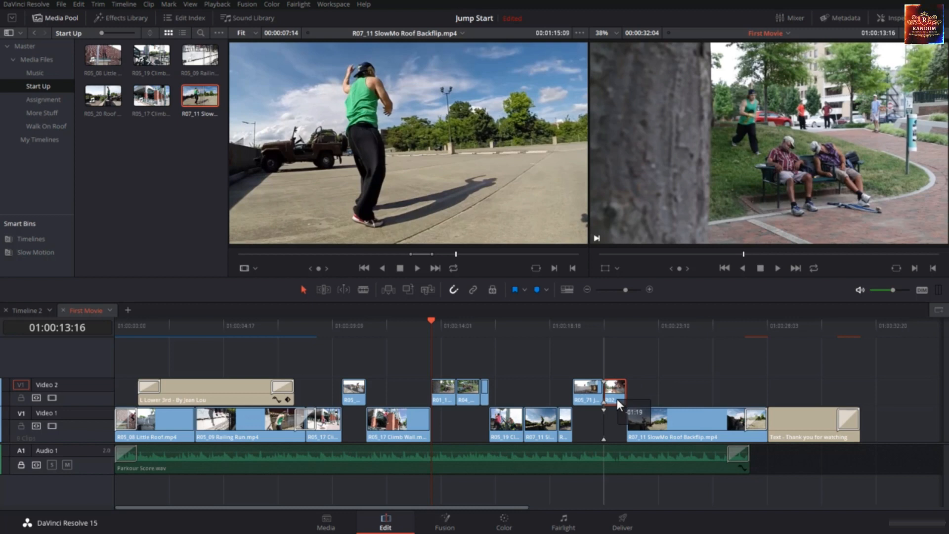
left_click_drag(616, 398, 576, 401)
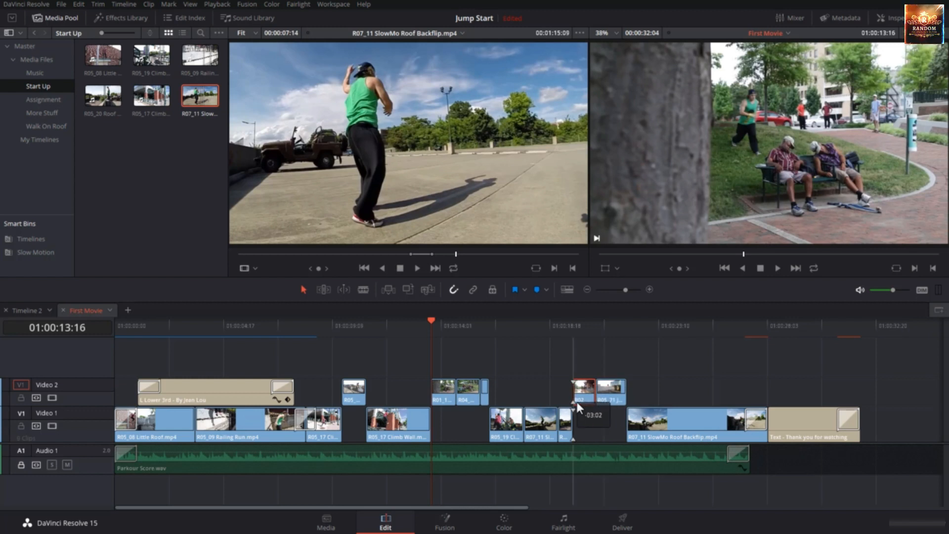
left_click_drag(576, 401, 431, 402)
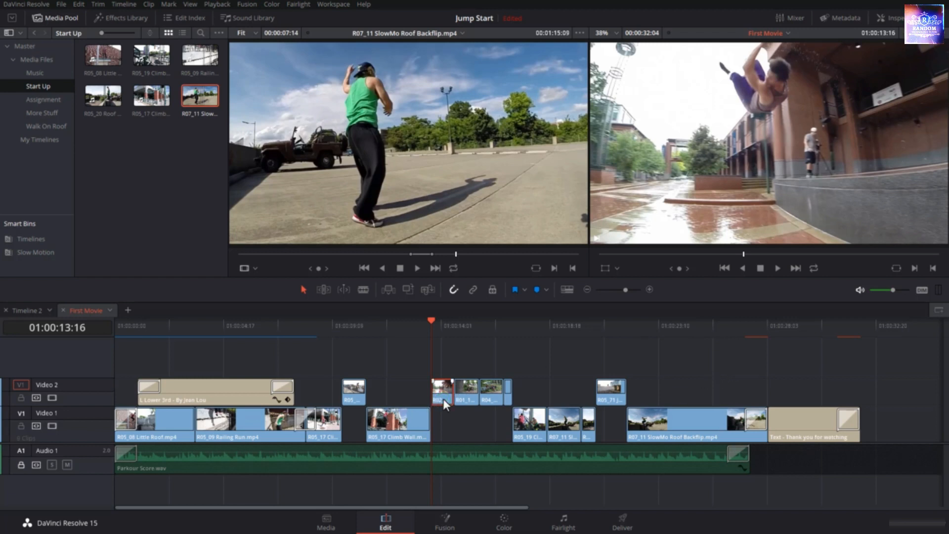
left_click_drag(444, 399, 694, 421)
key("ctrl+z")
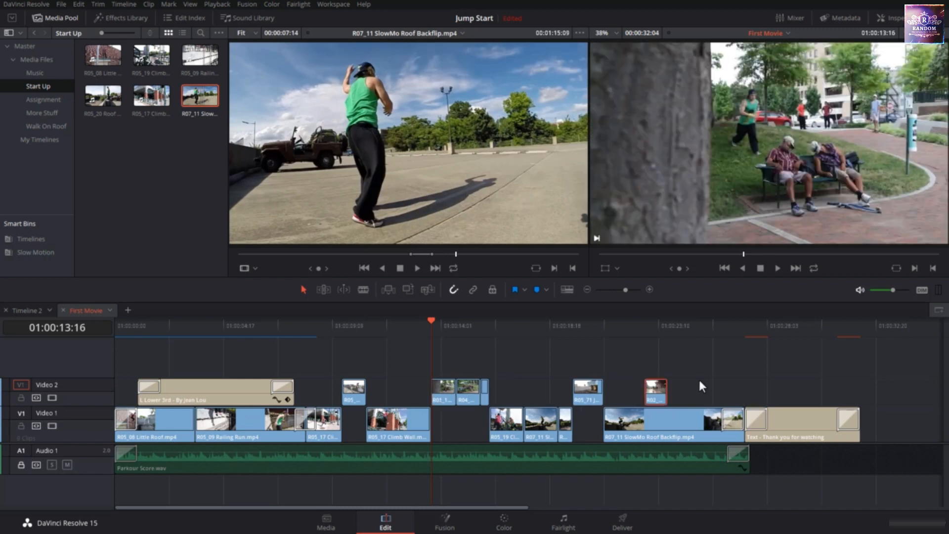
- Try swapping the R07_11 clip with the R05_19 clip before it on Video 1, and reverse the swap
left_click(713, 384)
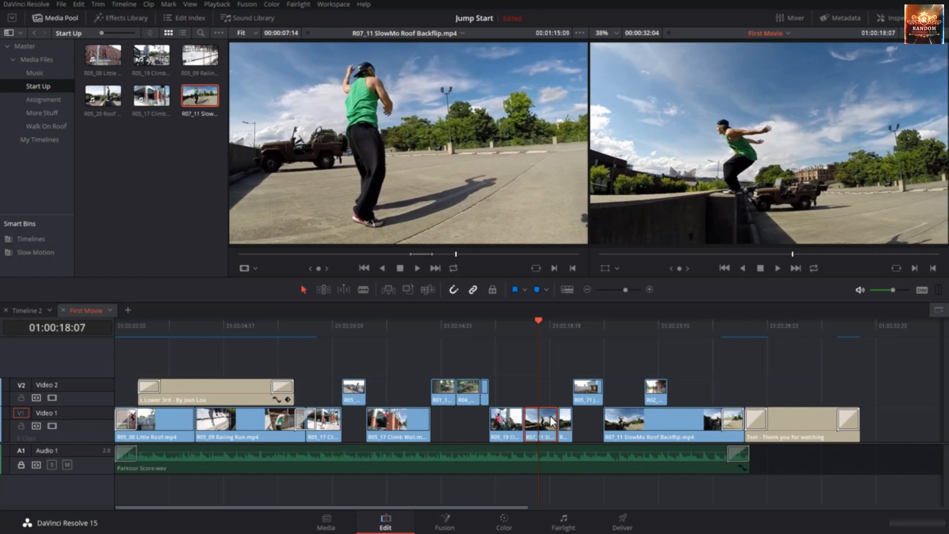
left_click(514, 422)
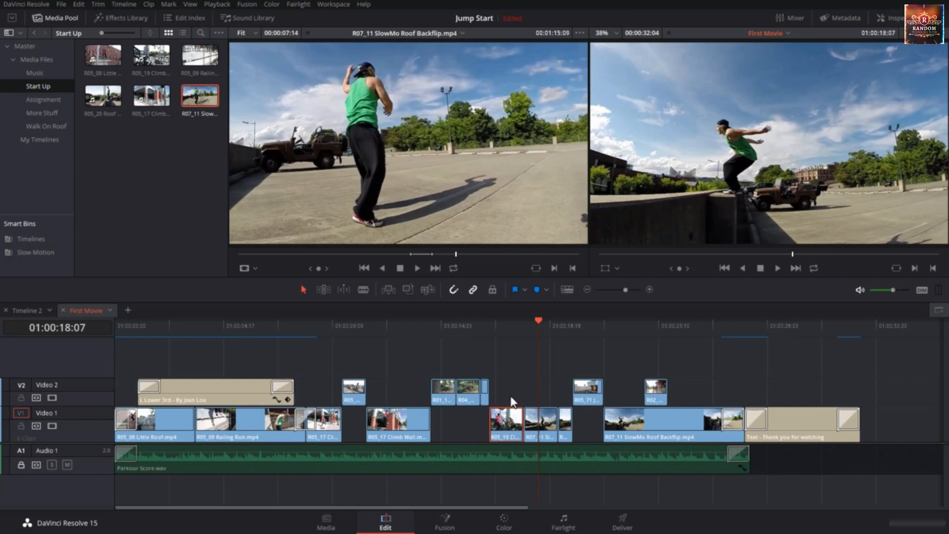
left_click(541, 423)
left_click_drag(541, 417, 509, 421)
left_click(543, 399)
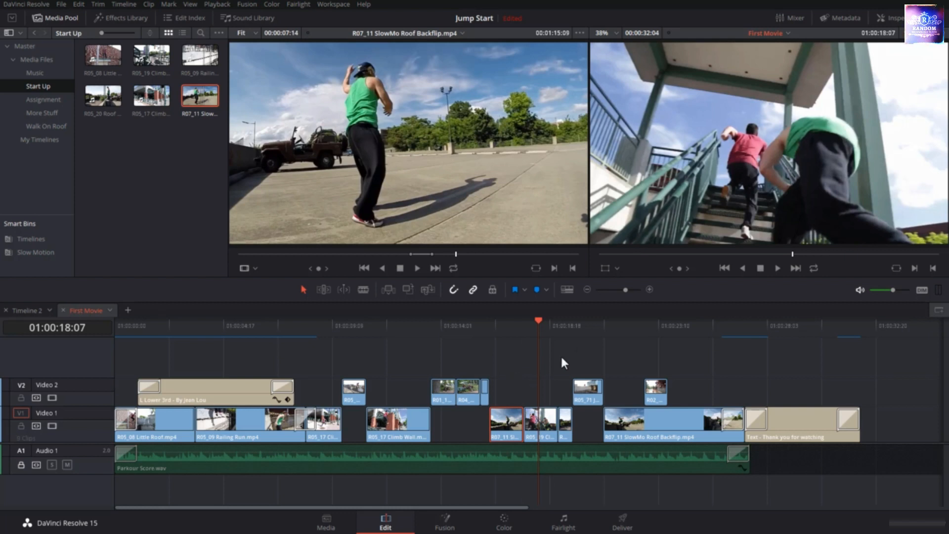
key("ctrl+shift+period")
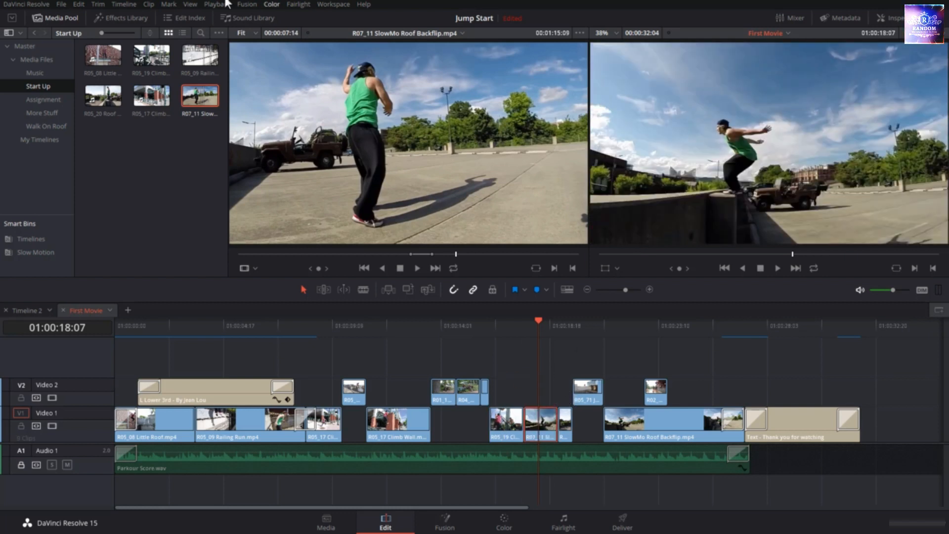
- Review the swap clips commands and swap the neighbouring R07_11 and R05_19 clips on Video 1 back and forth, ending in their original order
left_click(79, 4)
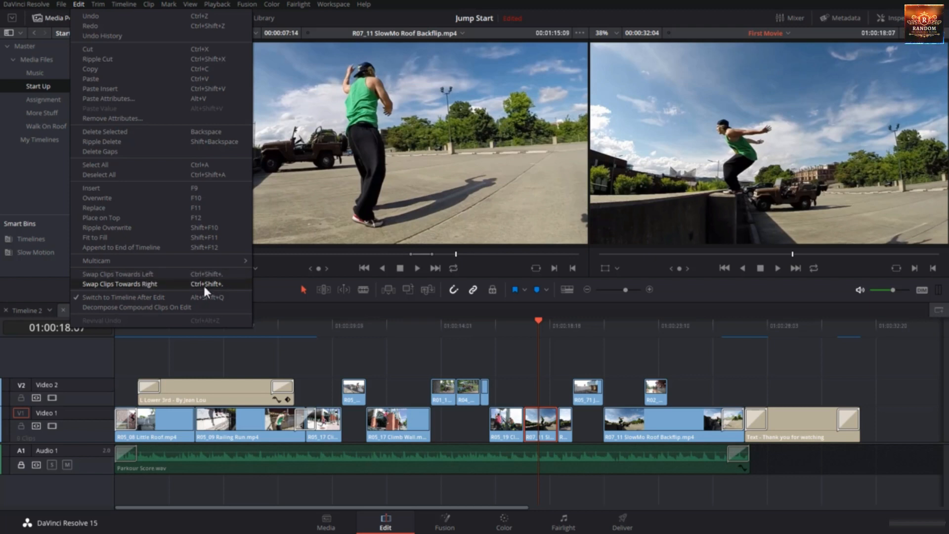
left_click(554, 366)
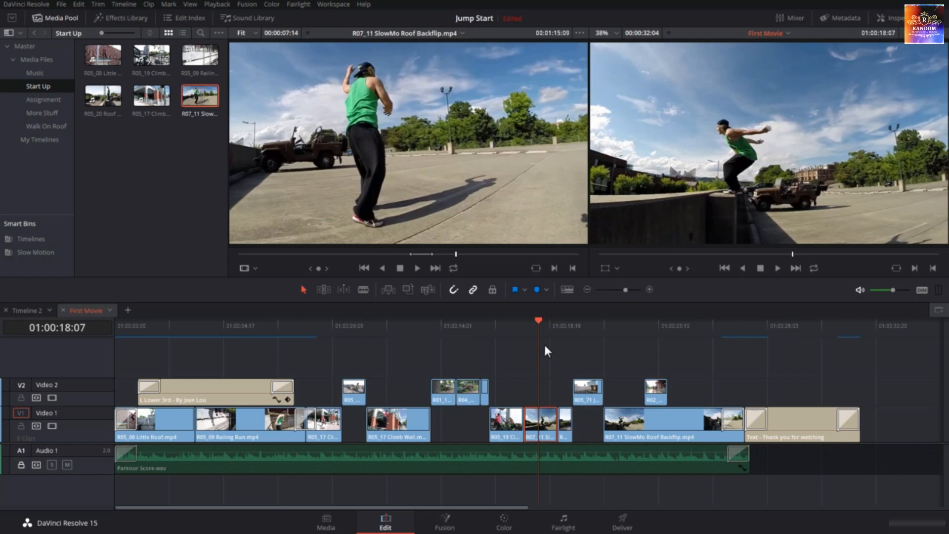
key("ctrl+shift+comma")
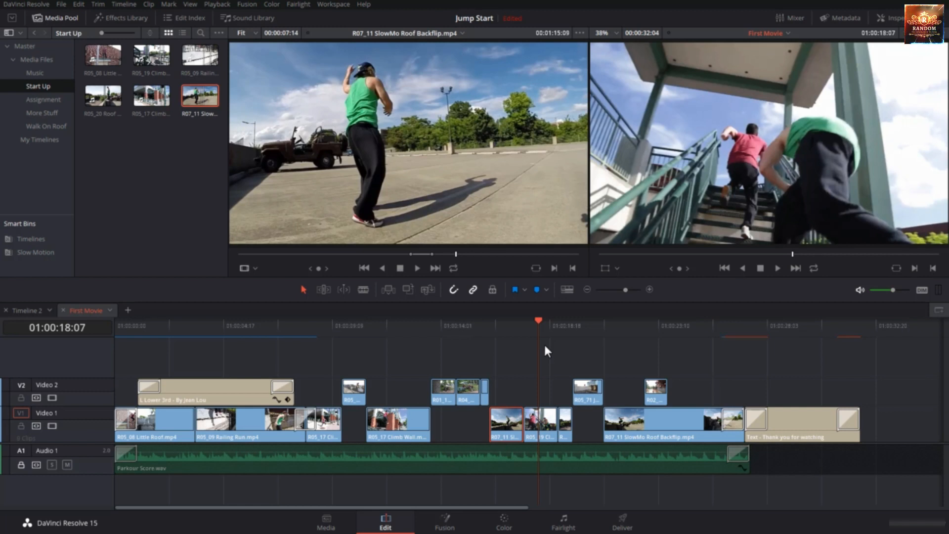
key("ctrl+shift+period")
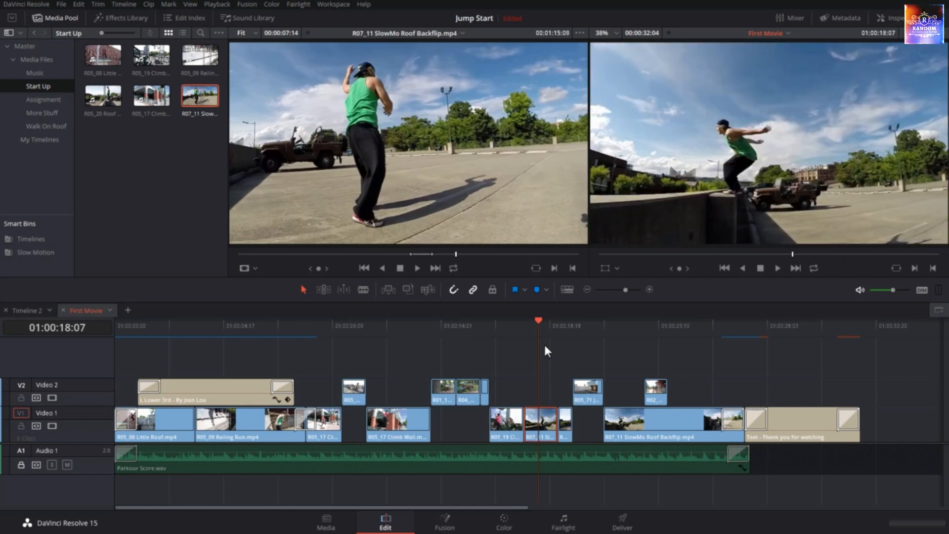
key("ctrl+shift+comma")
key("ctrl+shift+period")
key("ctrl+shift+comma")
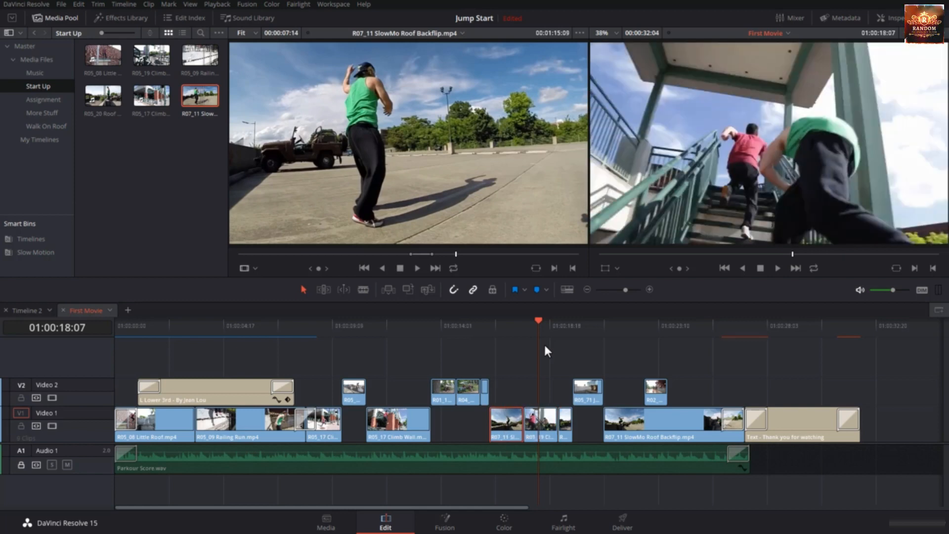
left_click(544, 435)
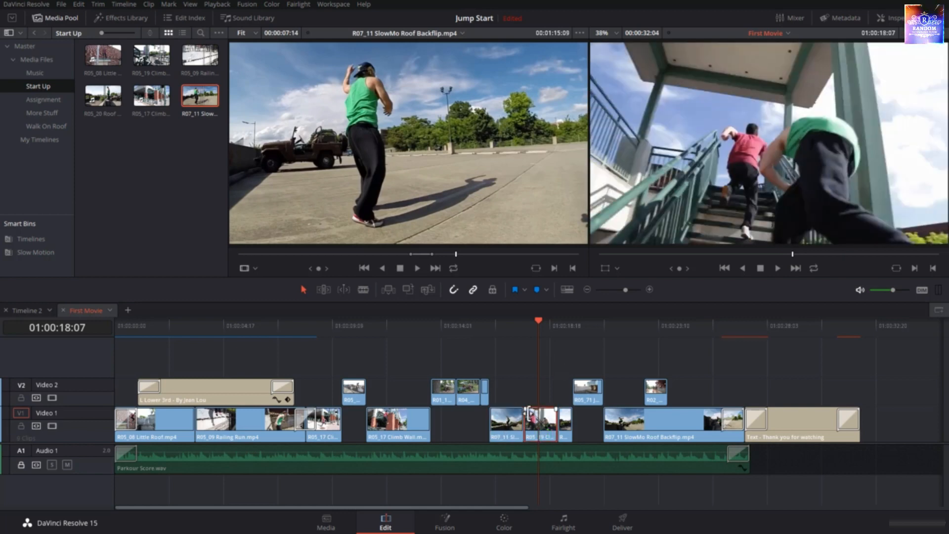
key("ctrl+shift+comma")
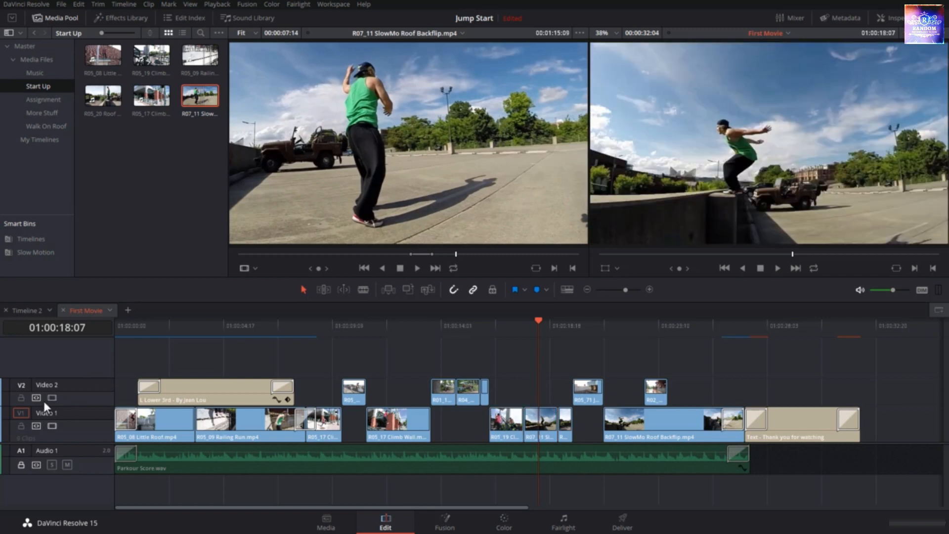
- Turn off auto track selection for Video 1 and swap the R05_71 clip on Video 2 towards the left, against the preceding clip group
left_click(37, 425)
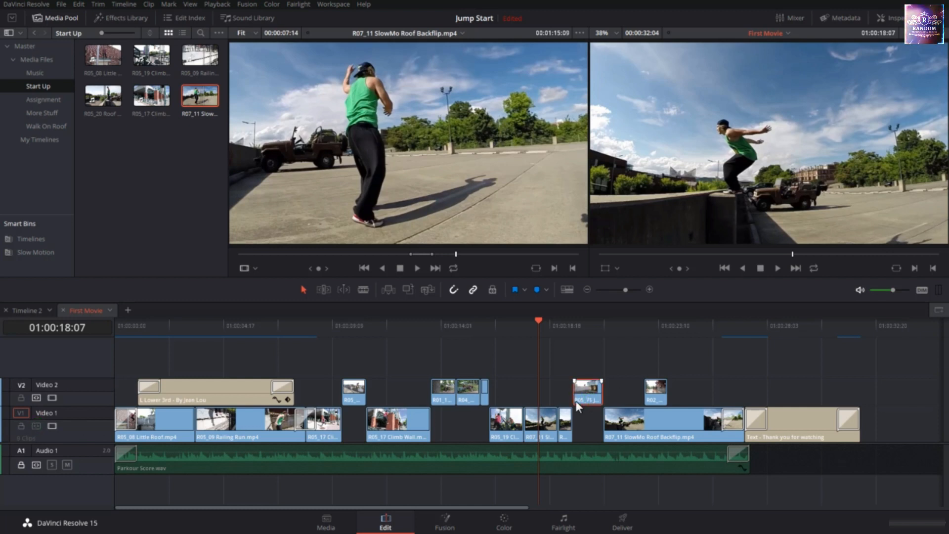
left_click(587, 356)
left_click(540, 391)
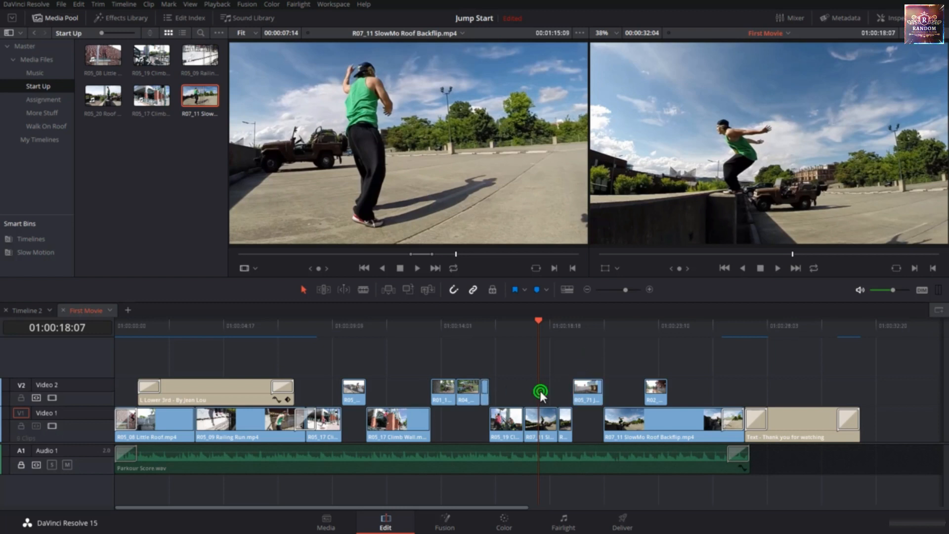
left_click(622, 390)
left_click(588, 400)
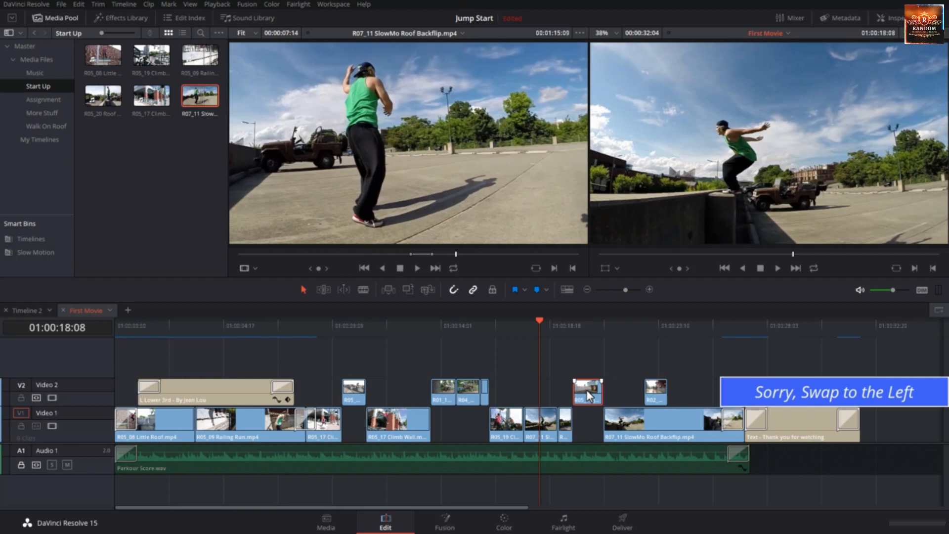
key("ctrl+shift+comma")
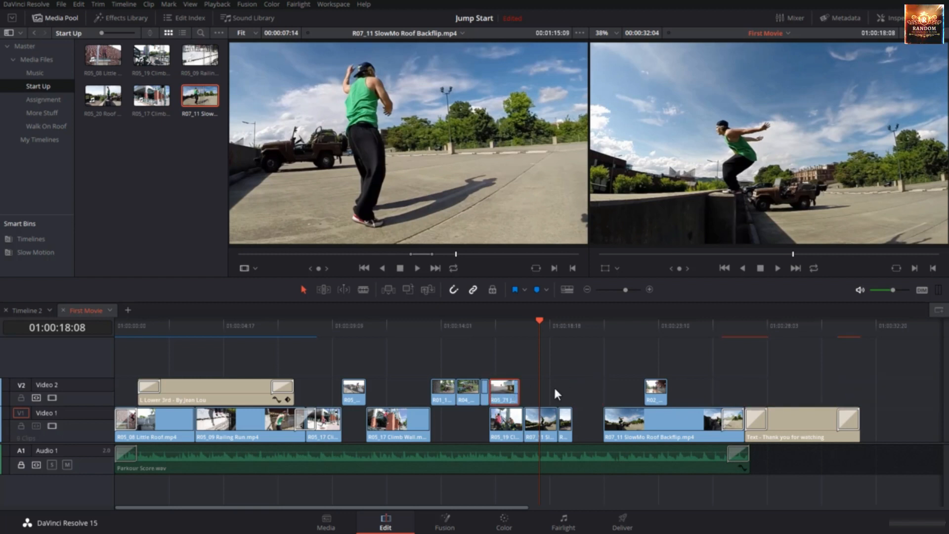
- Try swapping the R05_71 clip right up to the R02 clip, and back left to between the R01 and R04 clips
key("ctrl+shift+period")
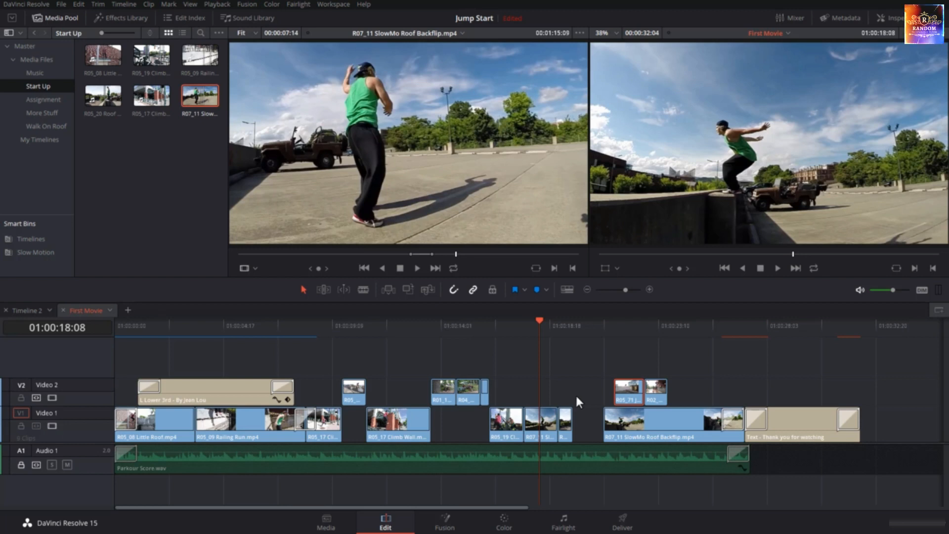
key("ctrl+shift+comma")
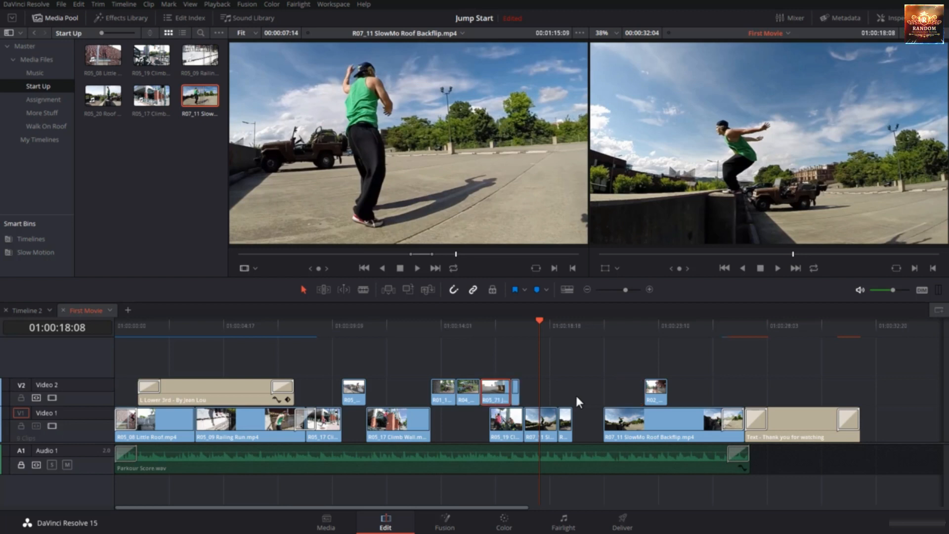
key("ctrl+shift+comma")
key("ctrl+shift+comma")
key("ctrl+shift+period")
key("ctrl+shift+period")
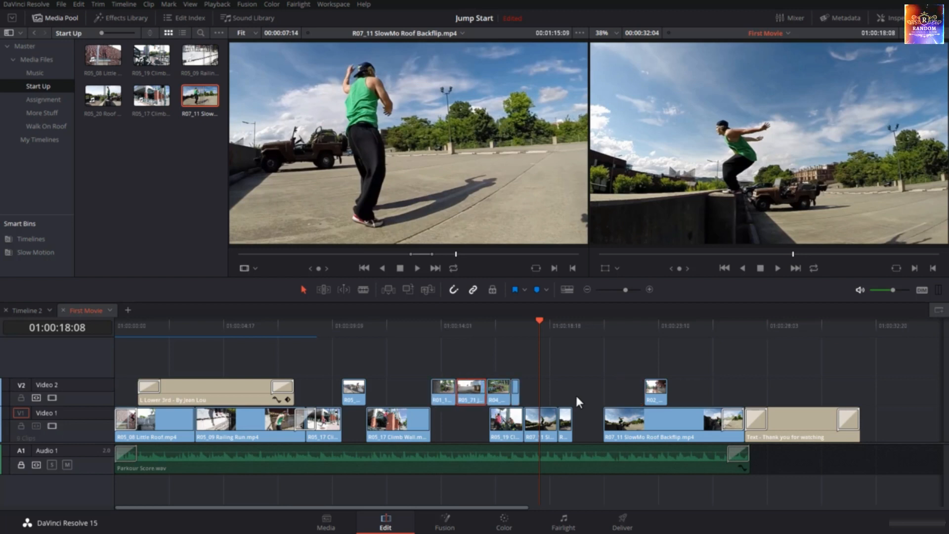
key("ctrl+shift+comma")
left_click(564, 400)
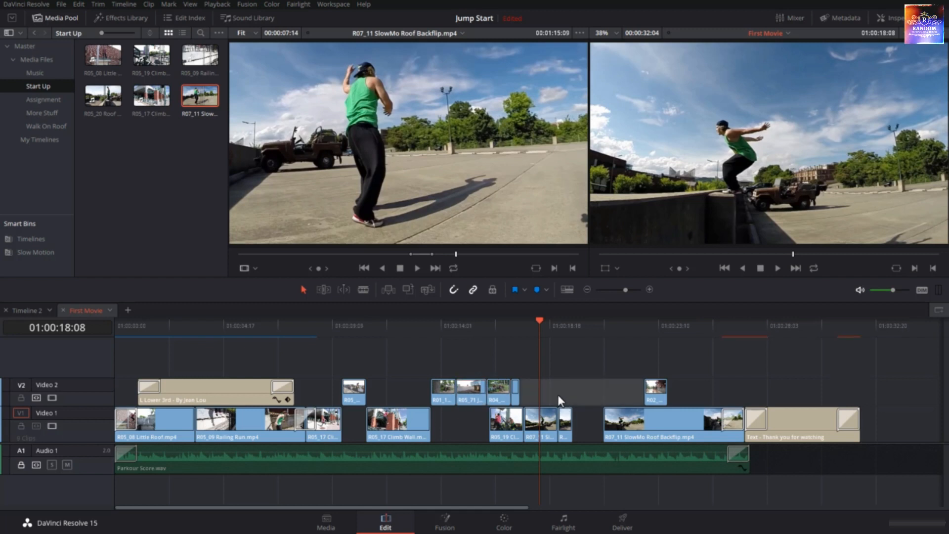
left_click(564, 367)
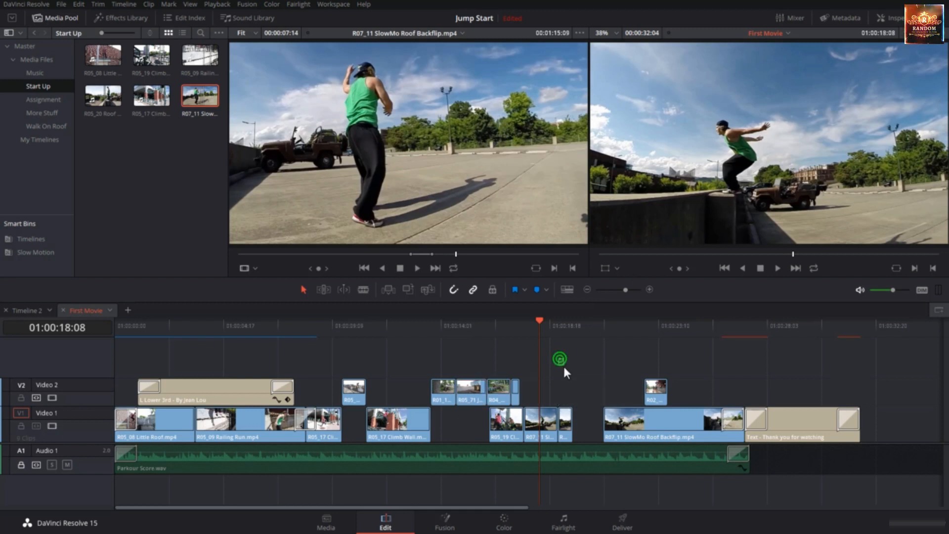
- Swap the R05_71 clip rightwards to the R02 clip, undo the swaps, and turn auto track selection for Video 1 back on
key("ctrl+shift+period")
key("ctrl+shift+period")
key("ctrl+shift+period")
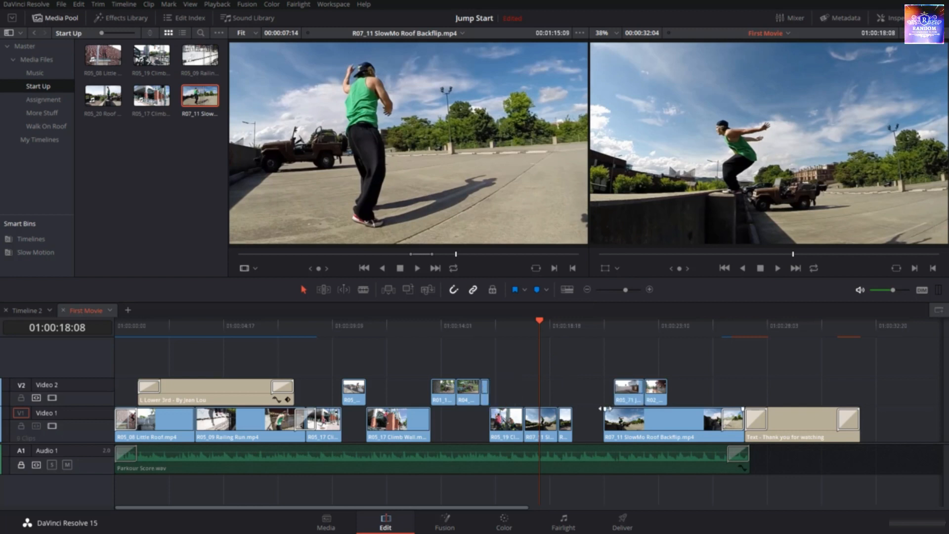
key("ctrl+z")
key("ctrl+z")
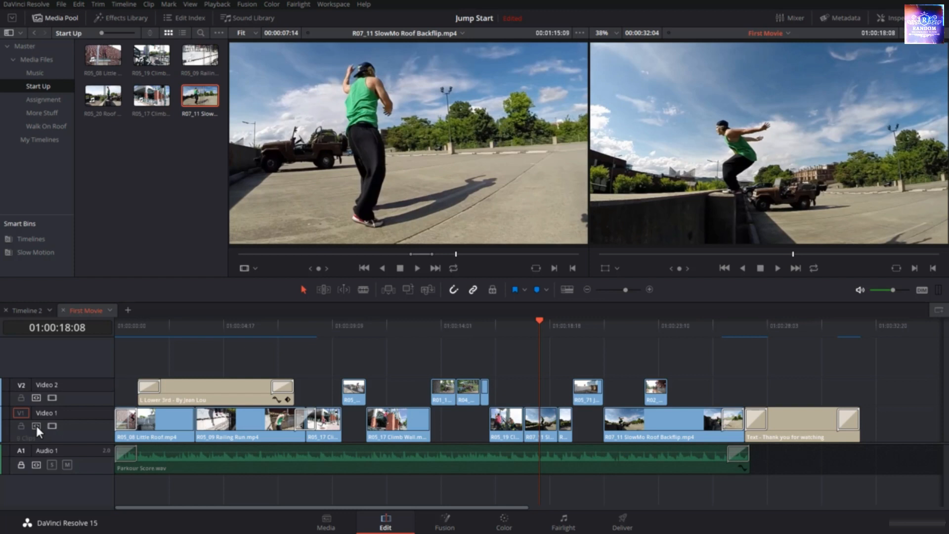
- With auto track selection on for both video tracks, try swapping the R05_71 clip left, back to its place, and left again
left_click(583, 395)
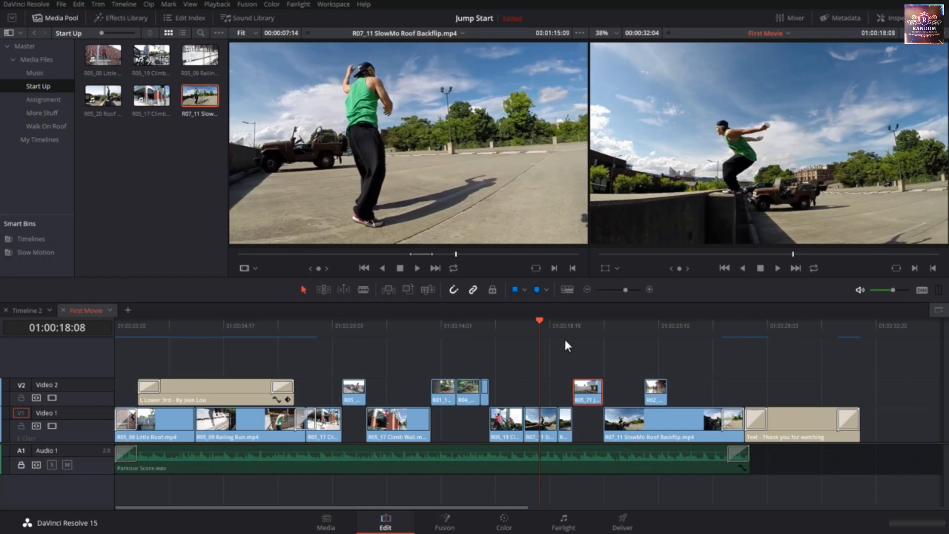
key("ctrl+shift+comma")
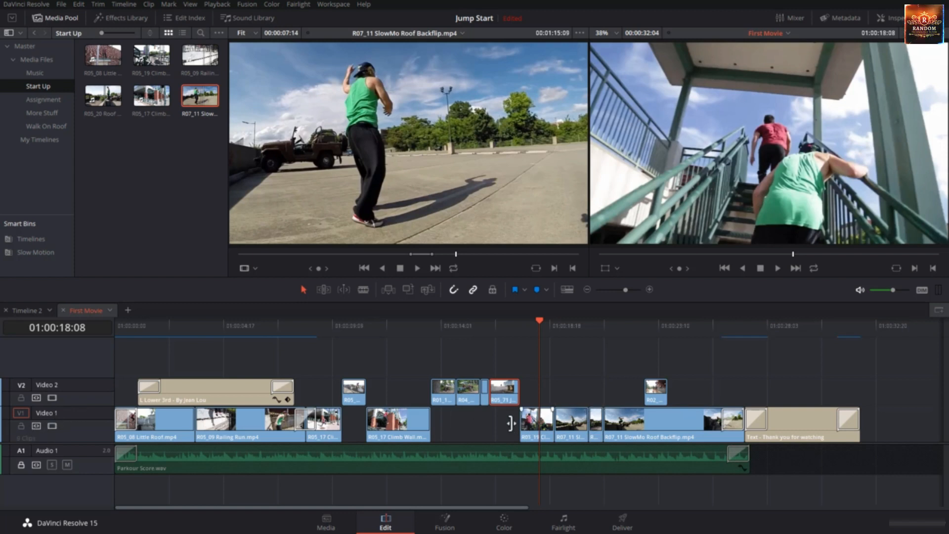
left_click_drag(506, 423, 586, 420)
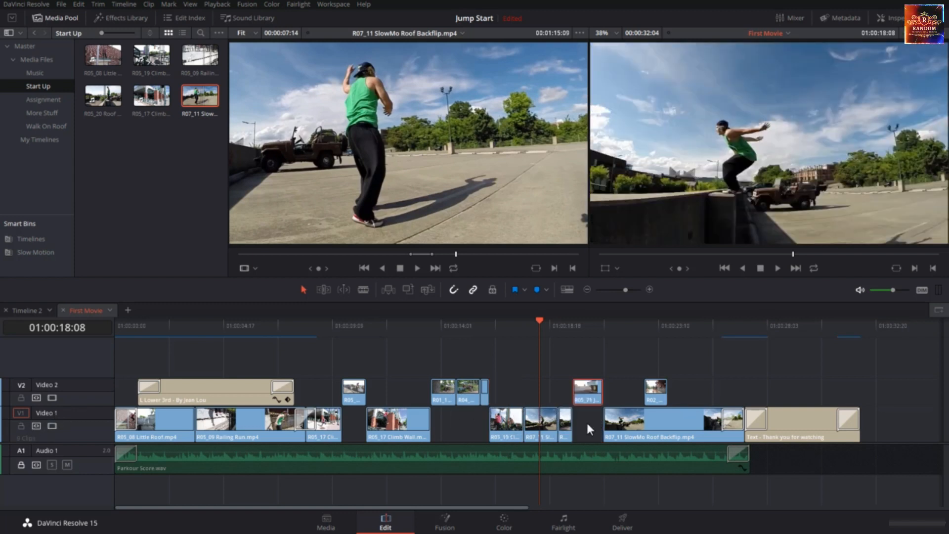
left_click(592, 395)
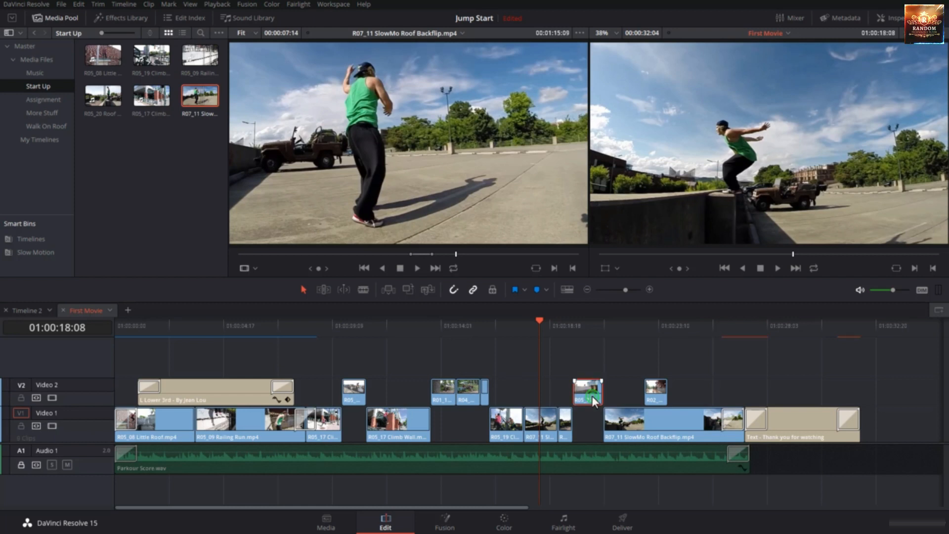
key("ctrl+z")
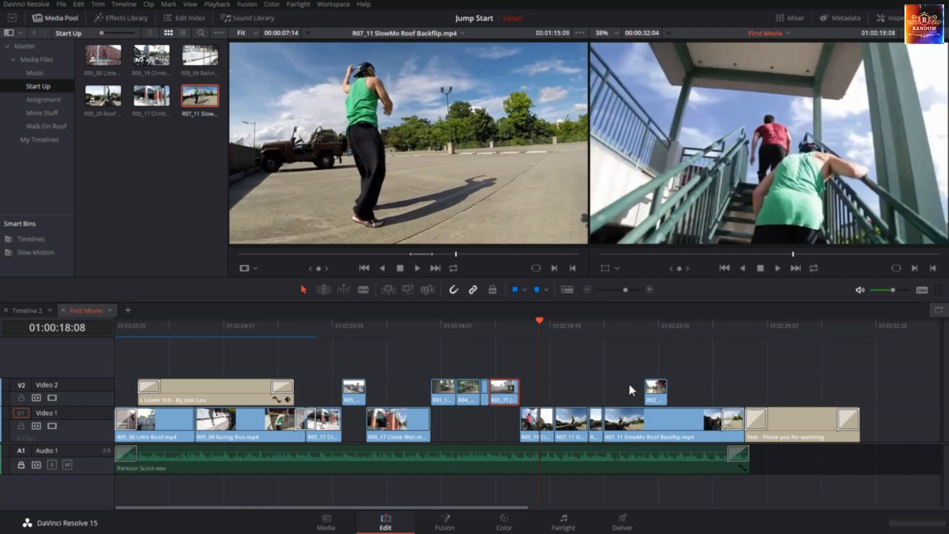
- Swap the R05_71 clip right up to the R02 clip, select the gap before the closing title on Video 1, and undo the swaps
left_click(577, 361)
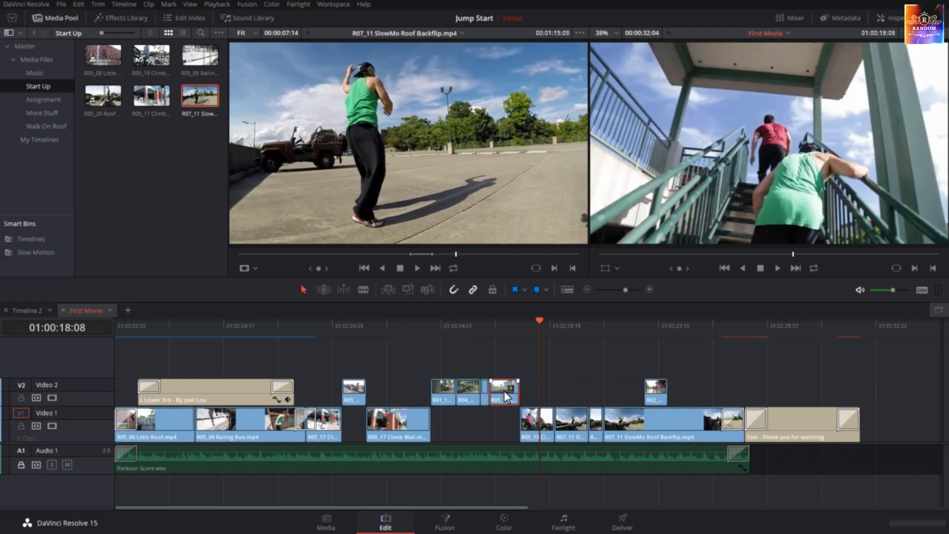
key("ctrl+shift+z")
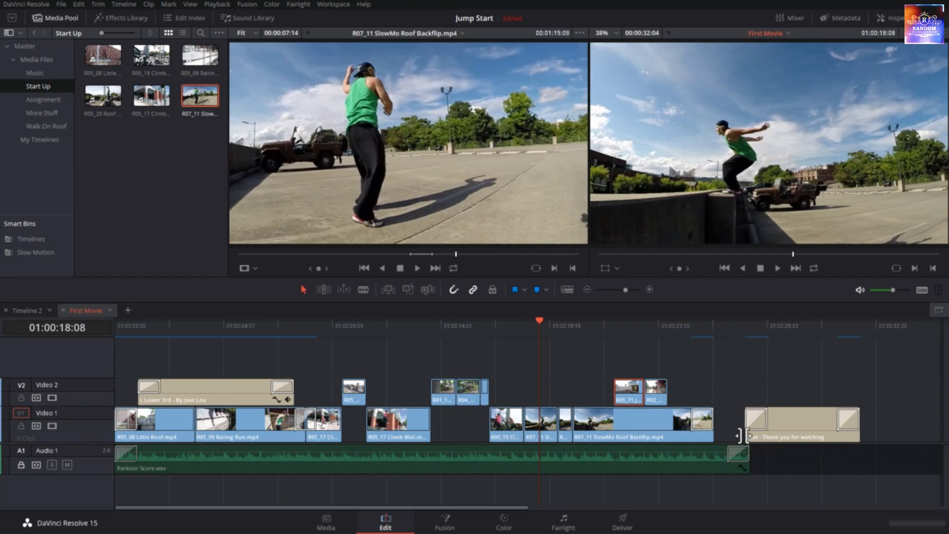
left_click(727, 419)
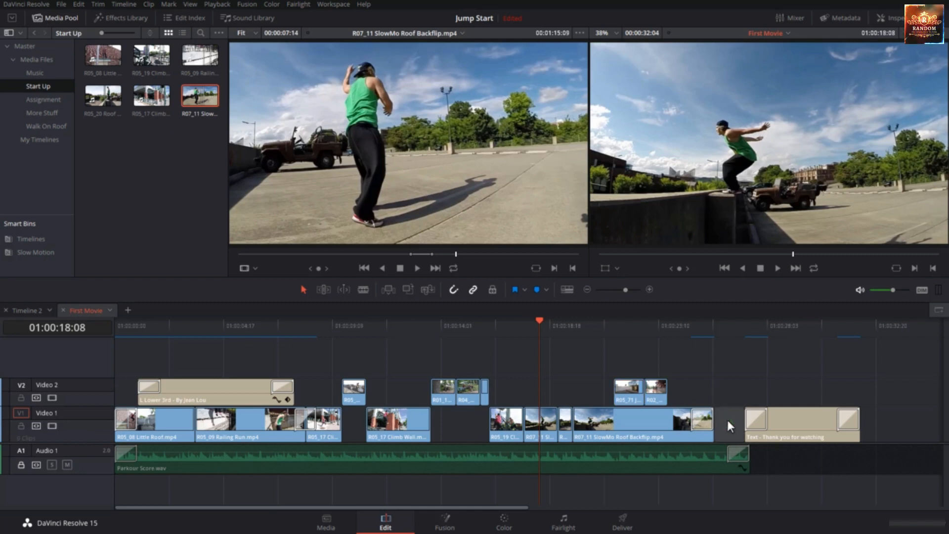
key("ctrl+z")
key("ctrl+z")
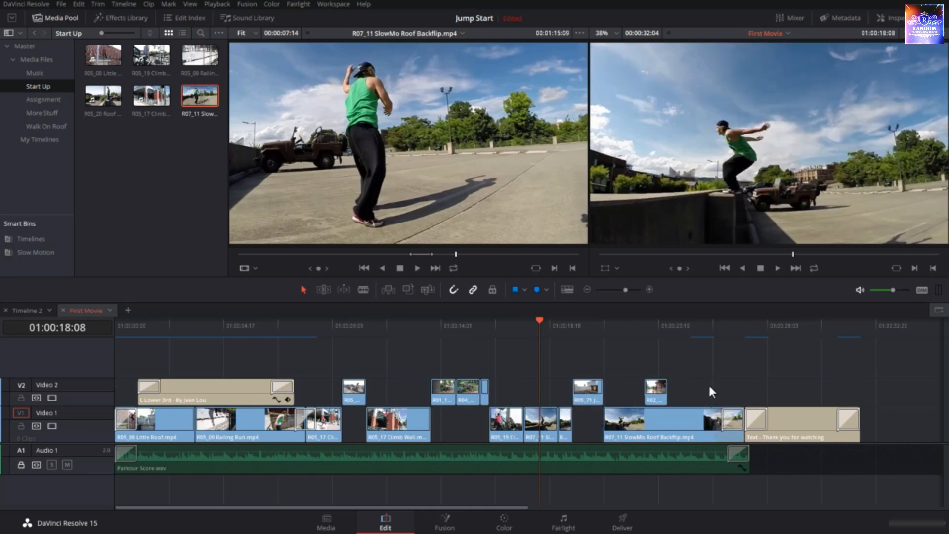
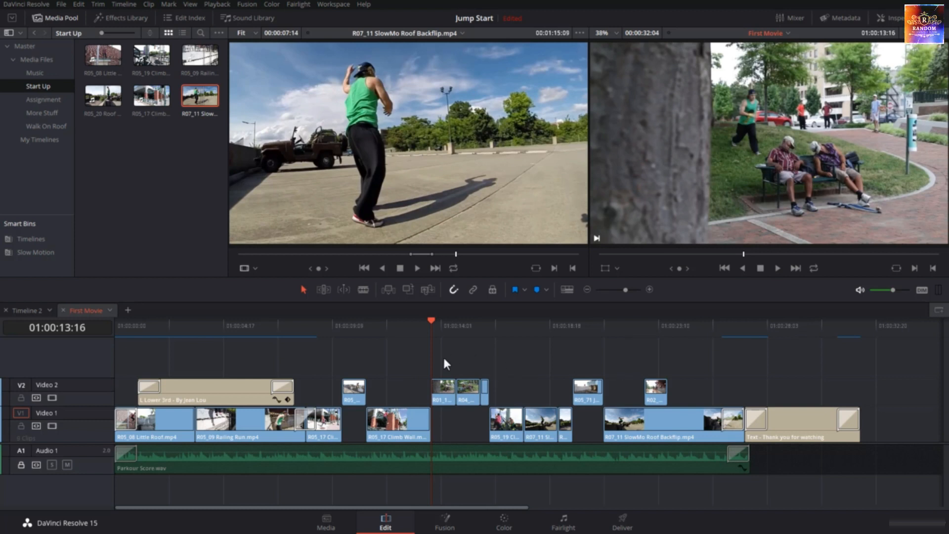
- Select the video clips after 01:00:13:16, from the R01 clip through the closing title, and clear the selection
left_click_drag(443, 357, 777, 430)
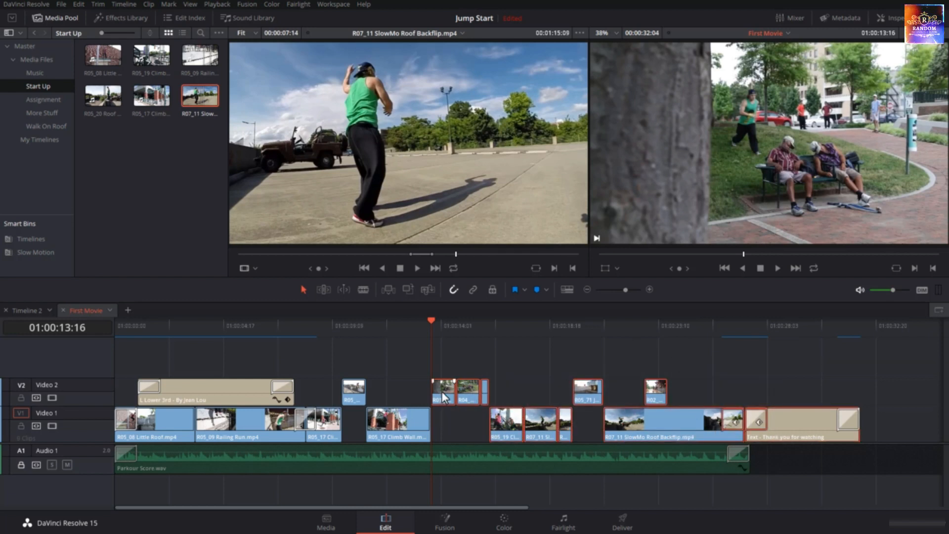
mouse_move(441, 391)
left_mouse_down()
mouse_move(541, 392)
mouse_move(441, 396)
left_mouse_up()
left_click(509, 363)
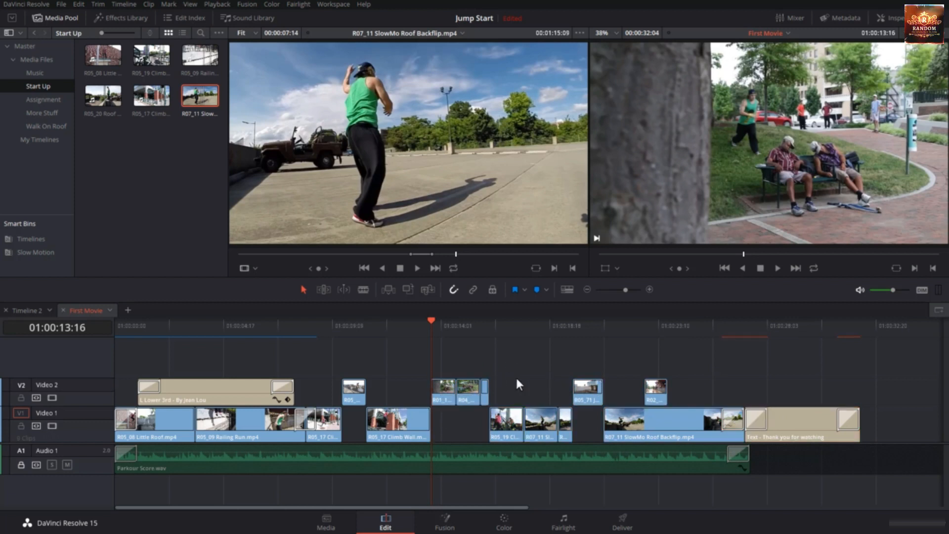
key("ctrl+equal")
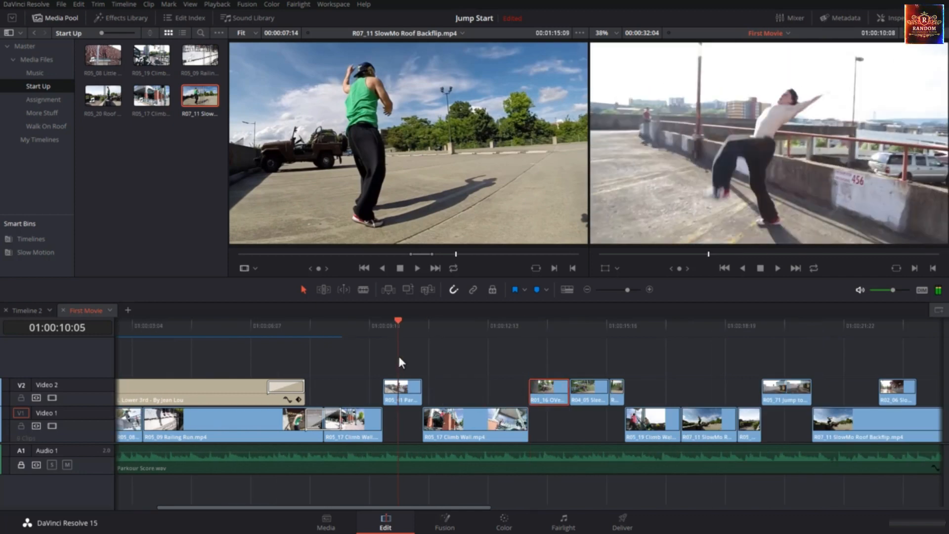
- Select the R05_19 clip at 01:00:16:04 on Video 1 and look at the options for selecting clips forward and backward
left_click_drag(399, 357, 627, 365)
left_click(650, 431)
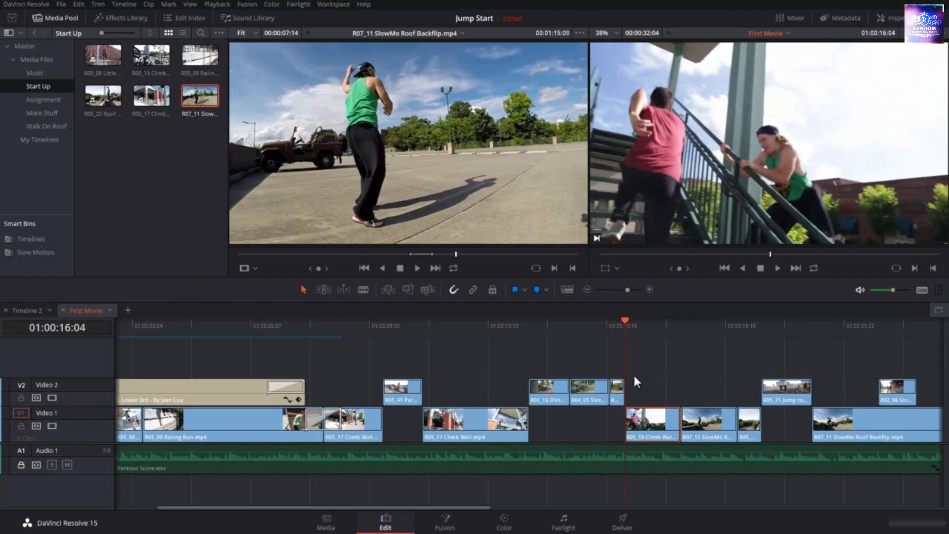
key("ctrl+minus")
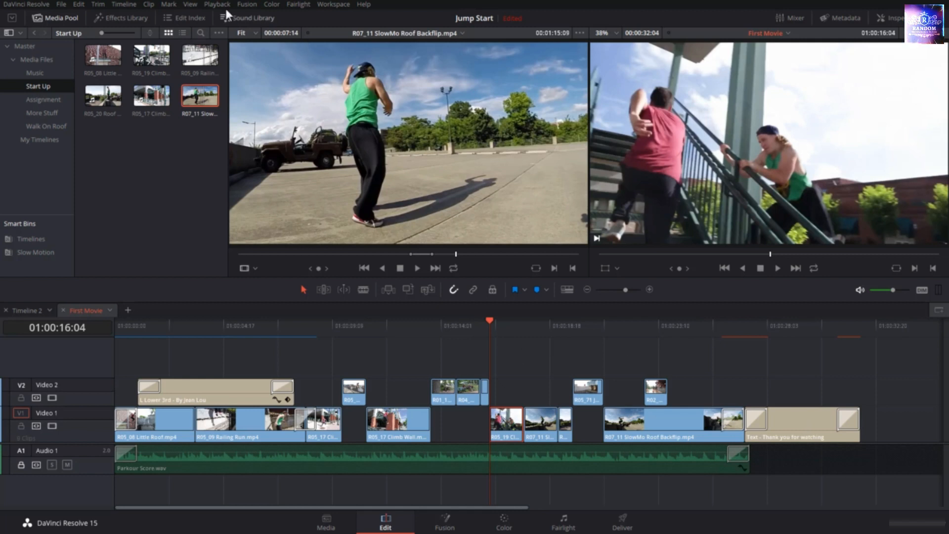
left_click(131, 5)
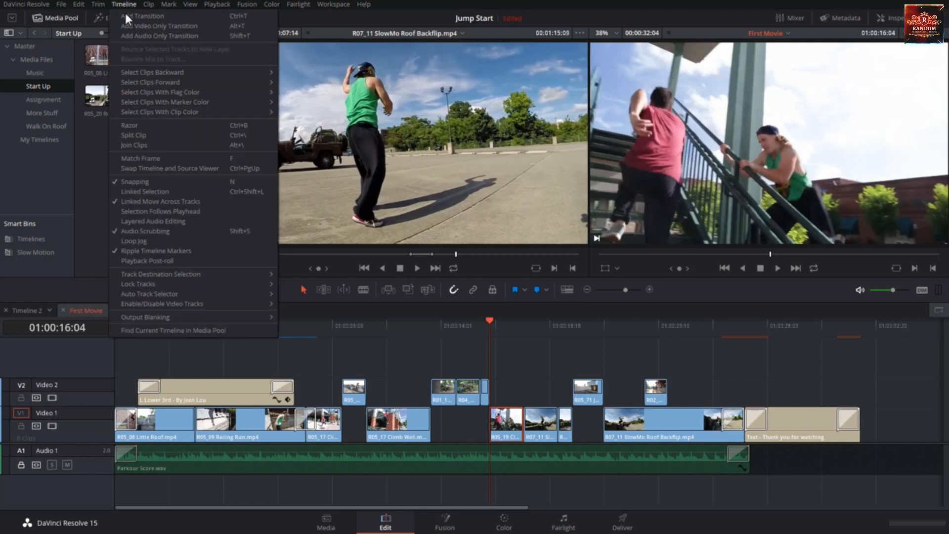
mouse_move(164, 75)
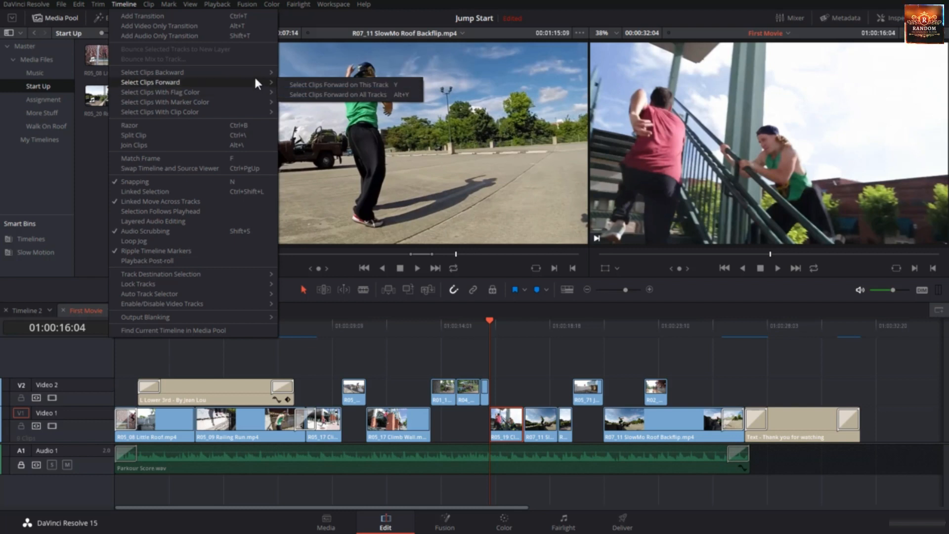
mouse_move(254, 71)
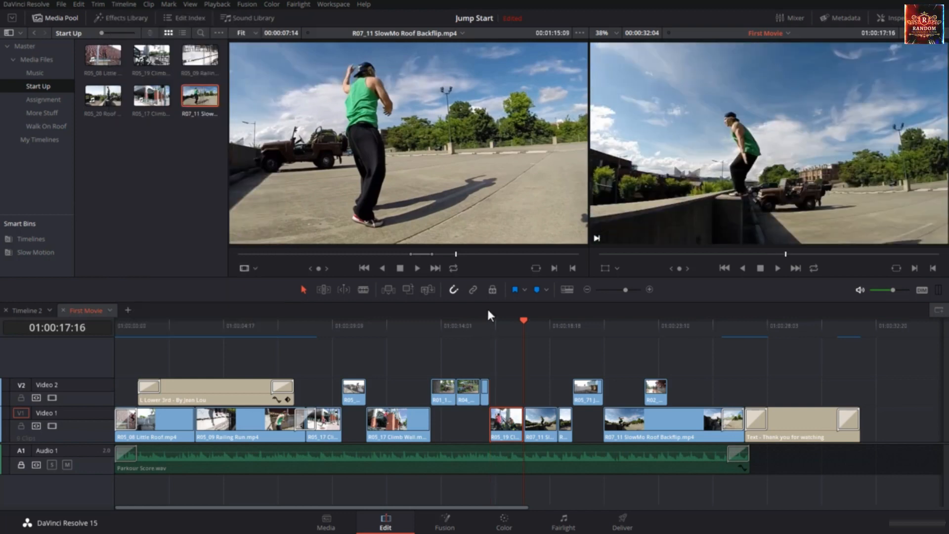
- From 01:00:16:19, select all following clips on Video 1 only and try shifting them 10 frames earlier
left_click(495, 327)
left_click_drag(496, 325, 504, 324)
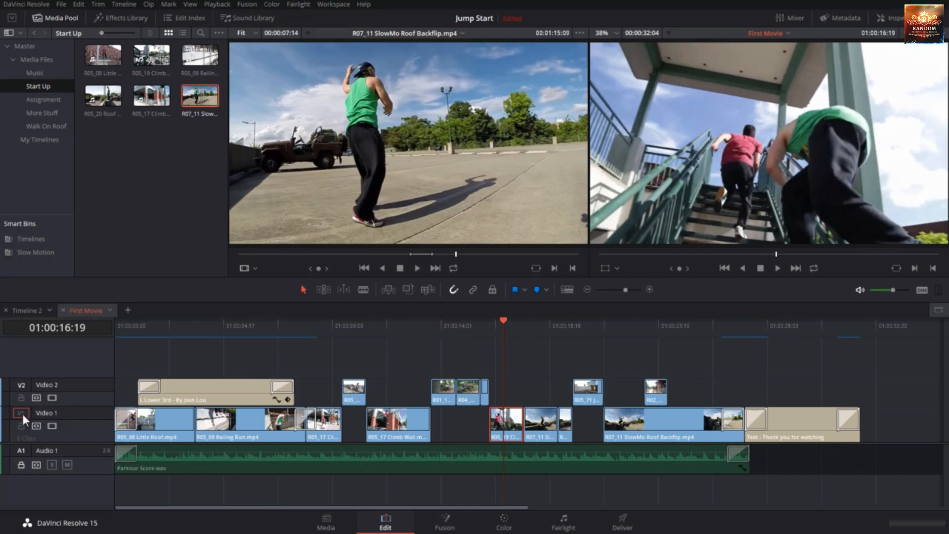
key("y")
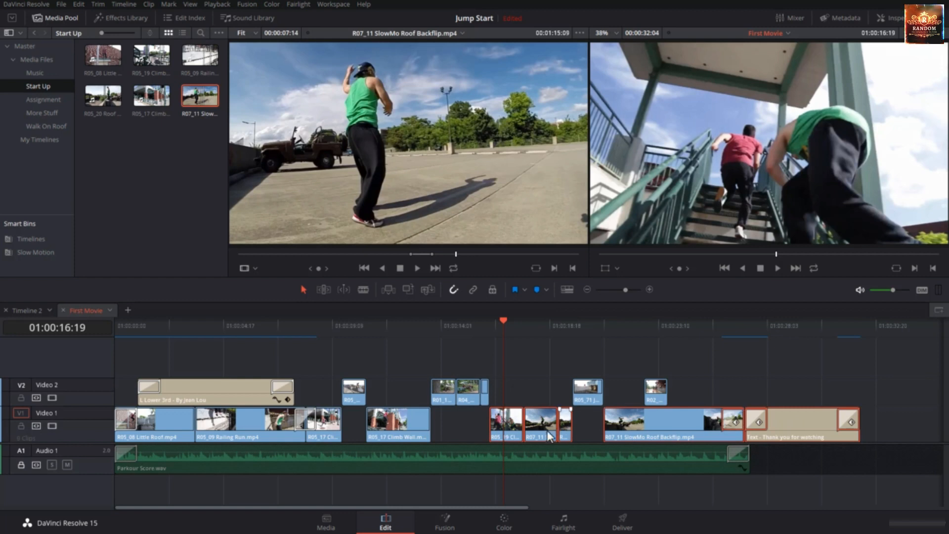
left_click_drag(548, 434, 528, 432)
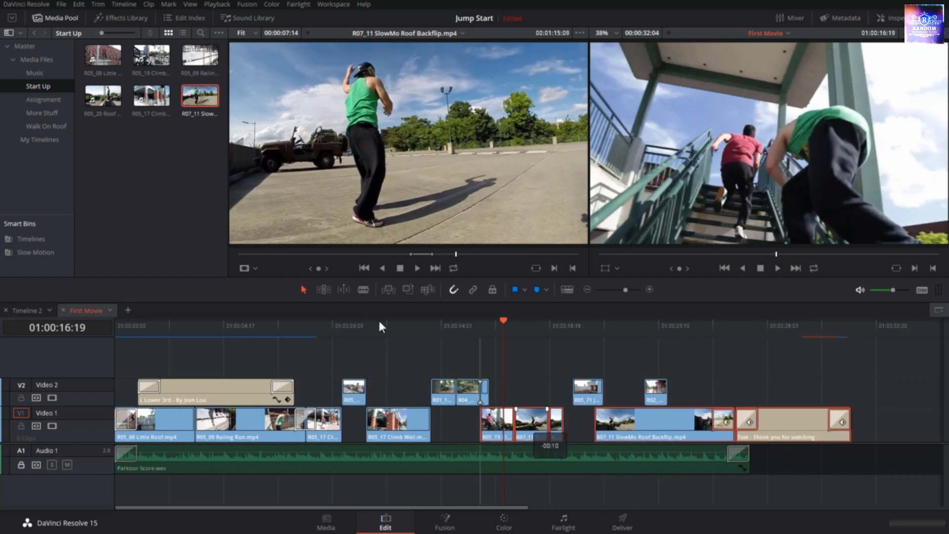
- Select clips forward on all tracks from 01:00:14:04, try moving them 5 seconds later, and undo the move
key("y")
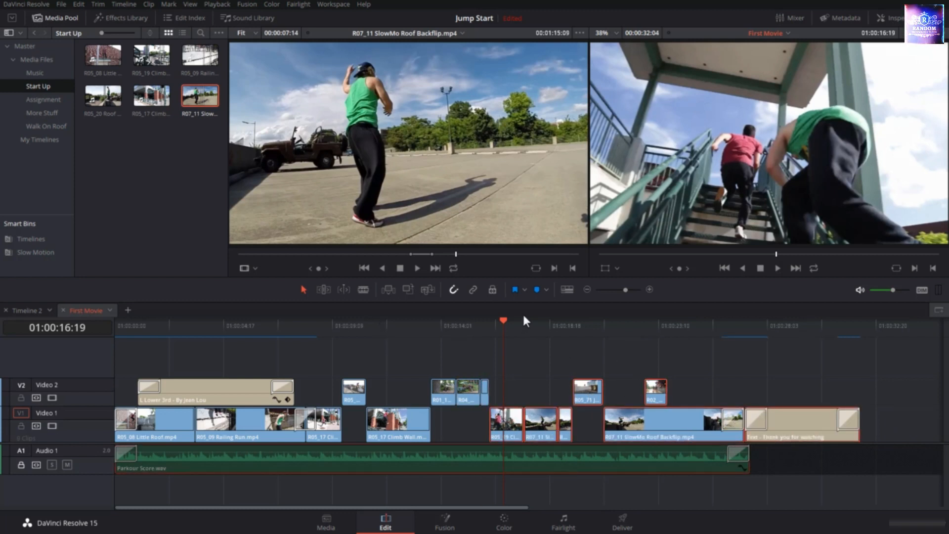
left_click(444, 331)
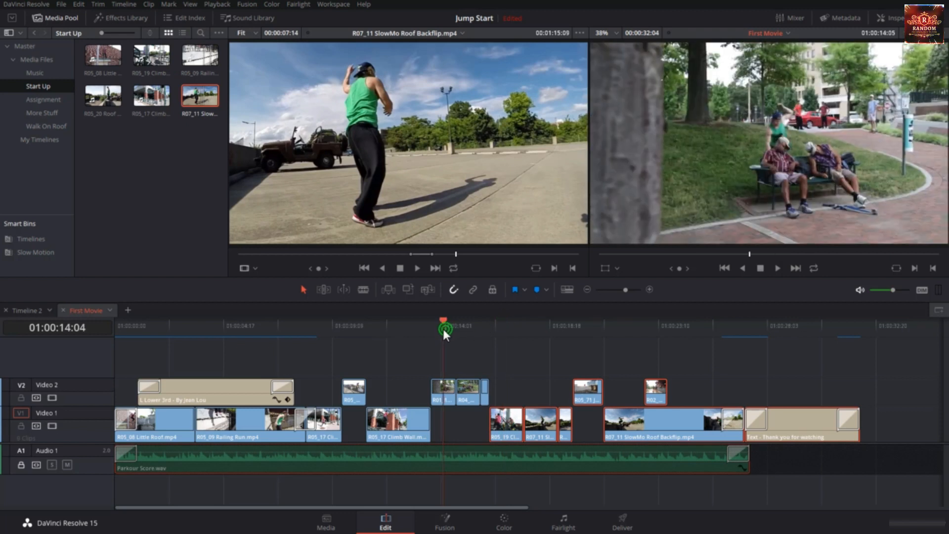
key("y")
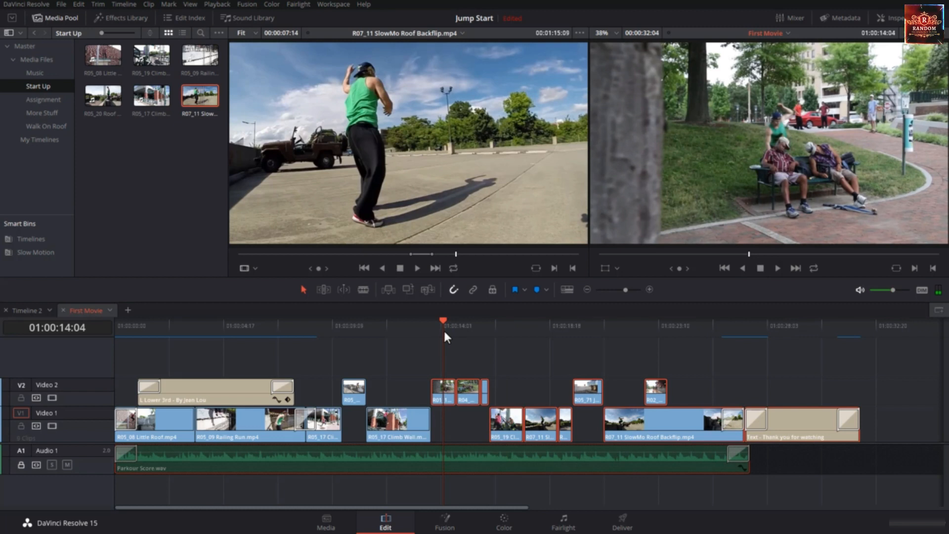
left_click_drag(467, 395, 584, 392)
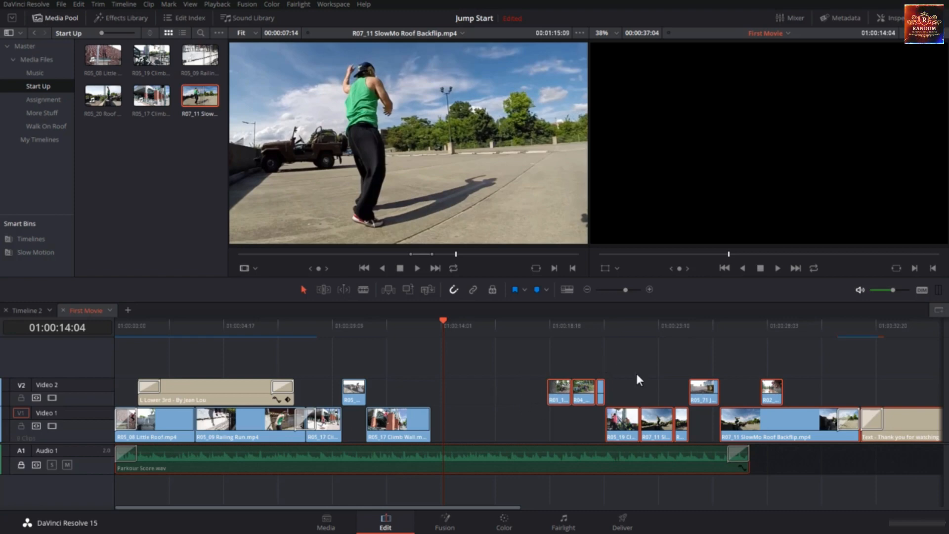
key("ctrl+z")
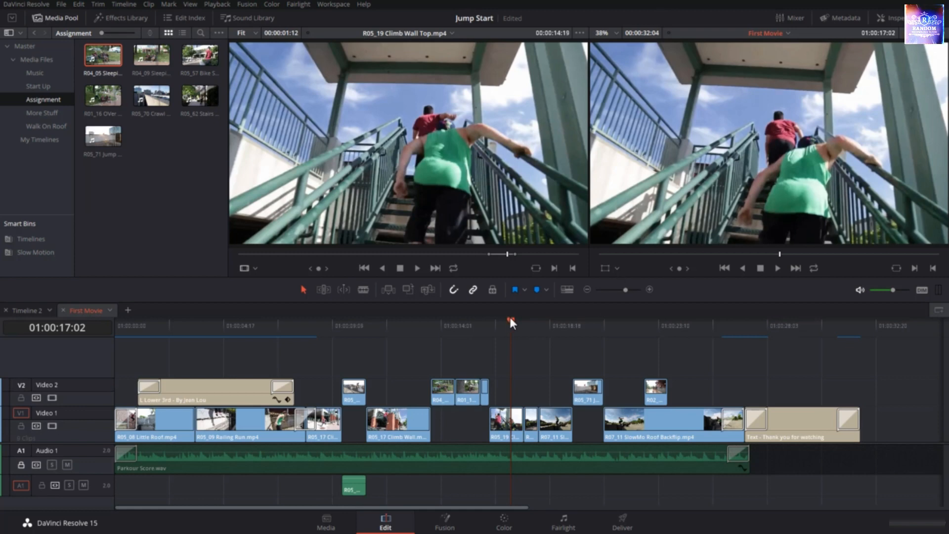
- Match the R05_17 Climb Wall frame at 01:00:11:21 in the source viewer and scrub back to source timecode 00:00:25:08
left_click_drag(511, 321, 389, 341)
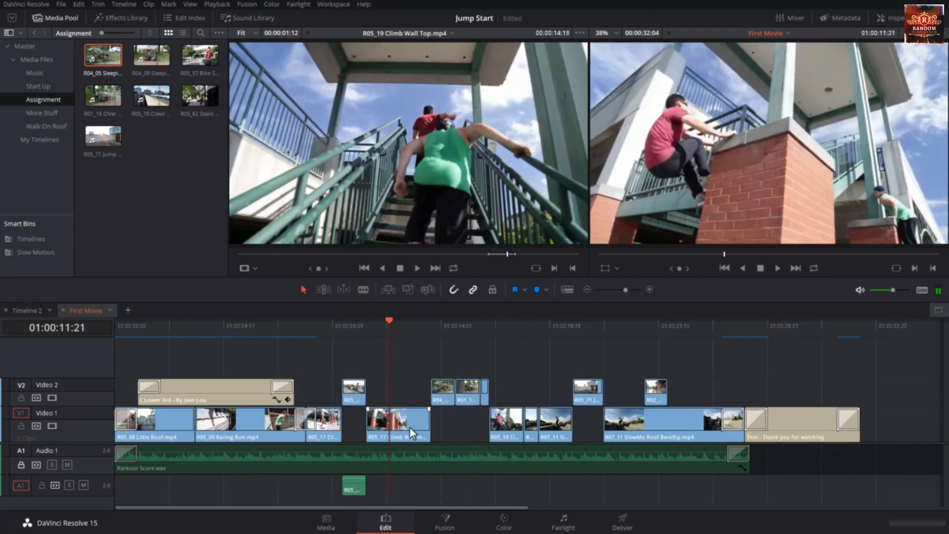
left_click(409, 426)
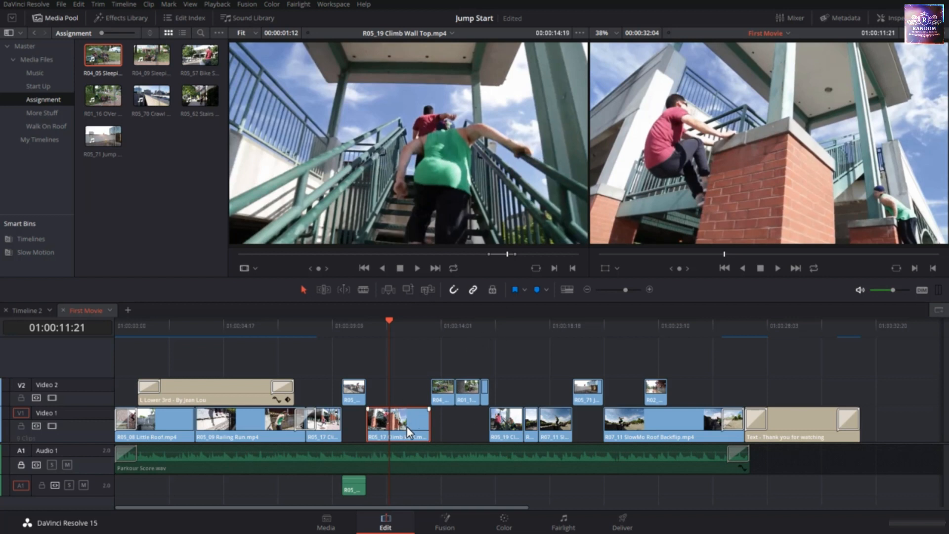
key("f")
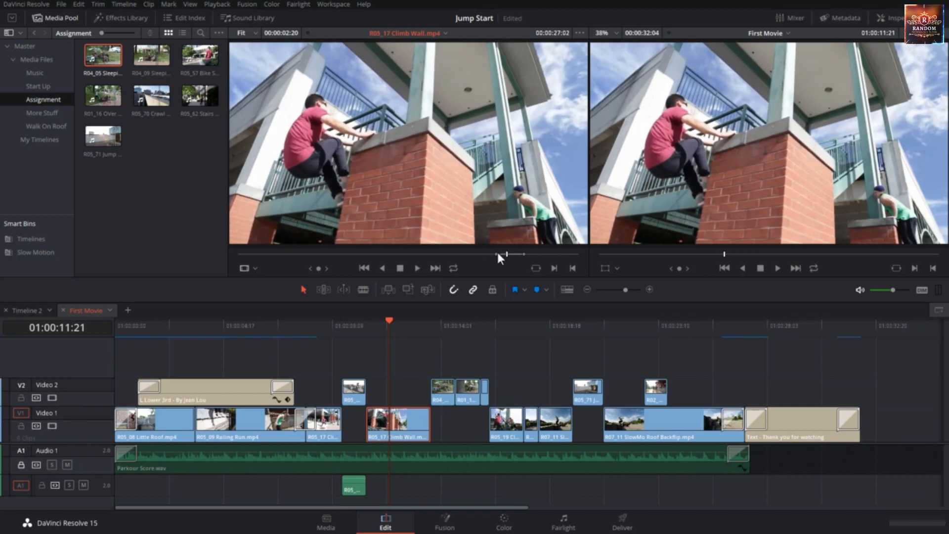
left_click_drag(502, 255, 489, 255)
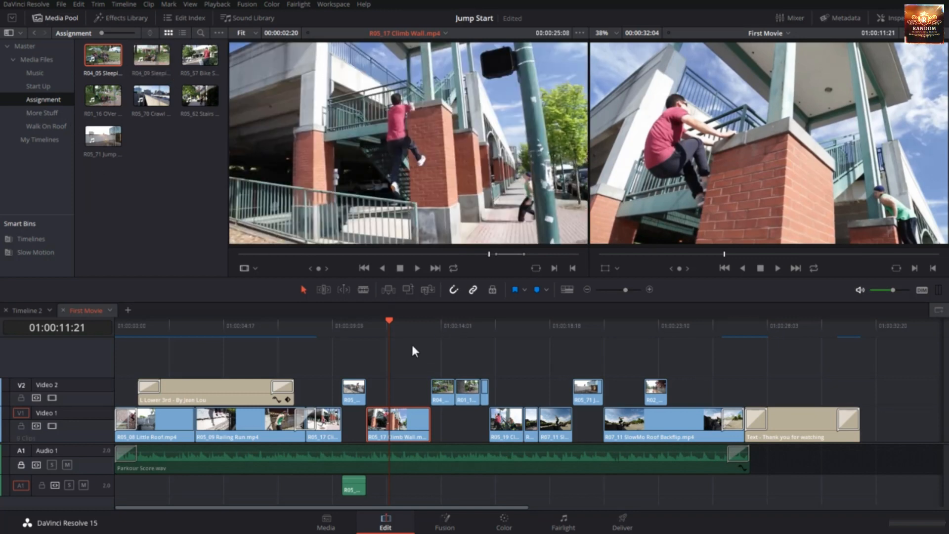
- Find the R05_17 Climb Wall clip in the media pool, then match its frame at 01:00:13:04 in the source viewer
right_click(400, 424)
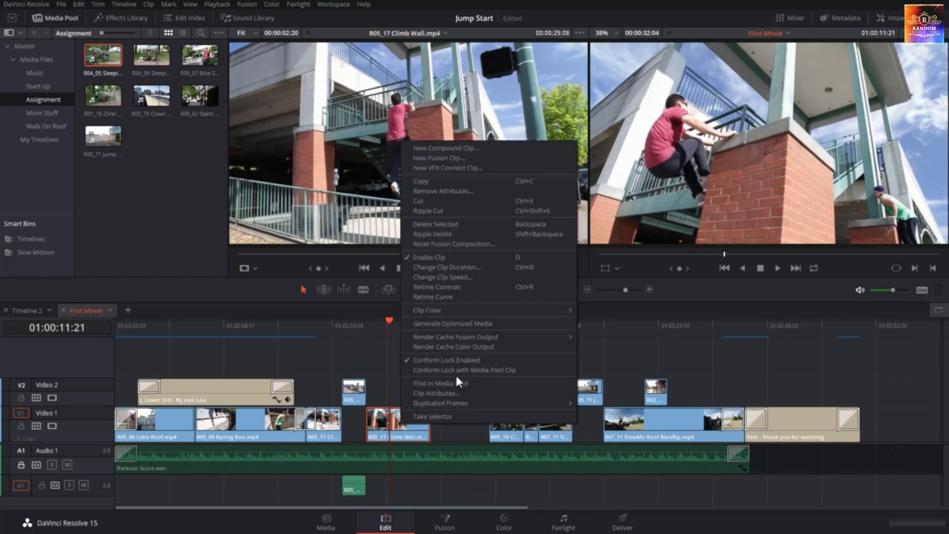
left_click(492, 385)
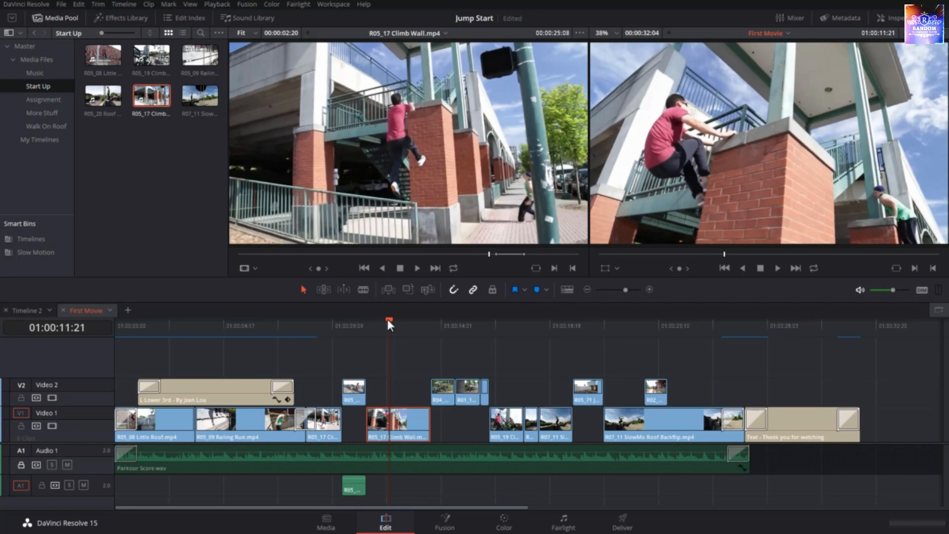
left_click_drag(388, 321, 420, 324)
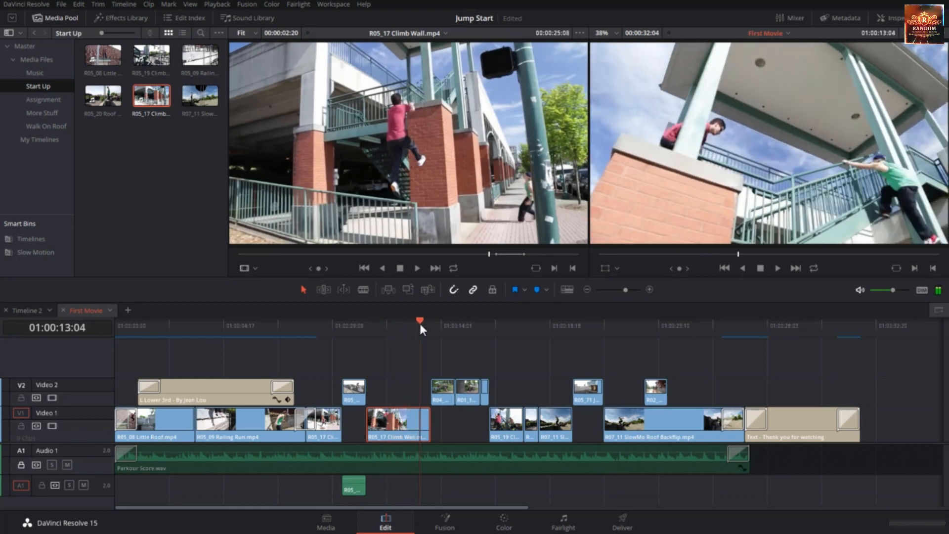
key("f")
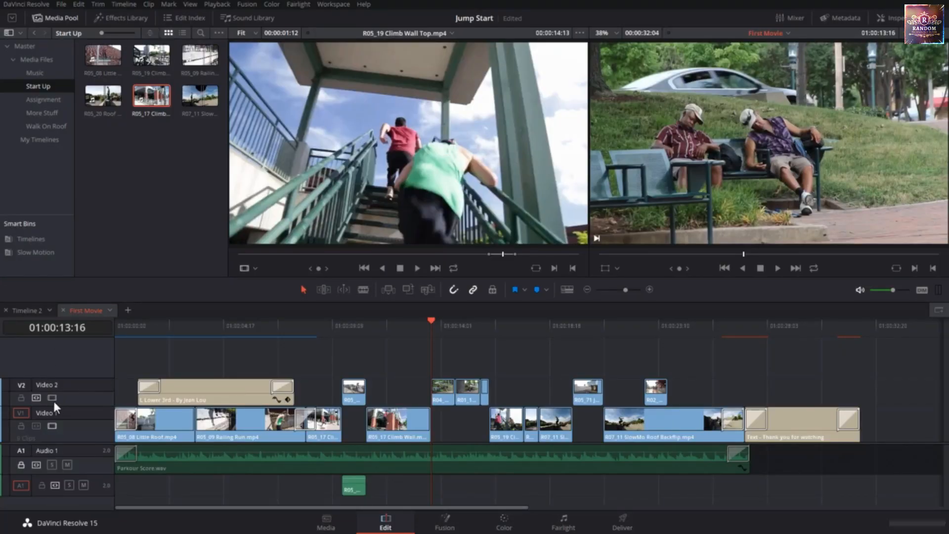
- Delete the second audio track below Audio 1, including its single R05 clip
right_click(85, 397)
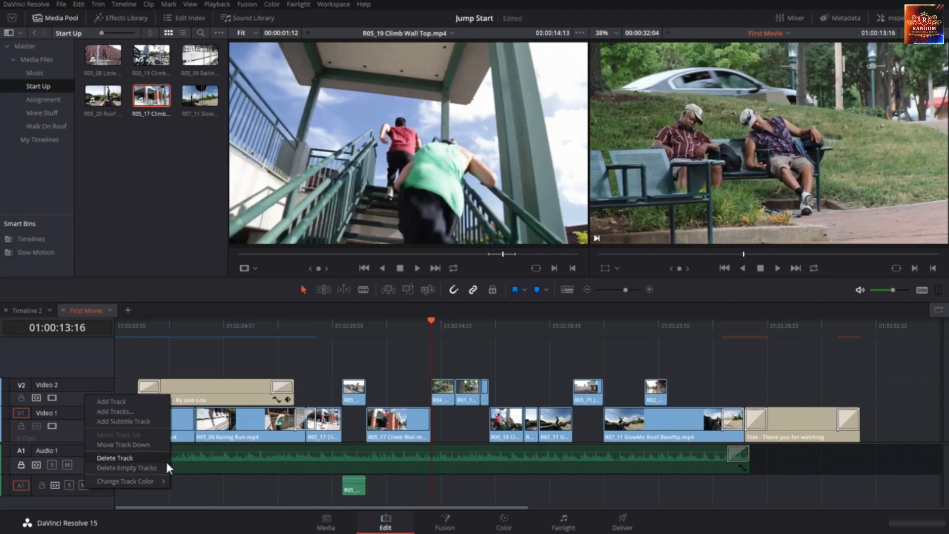
left_click(207, 483)
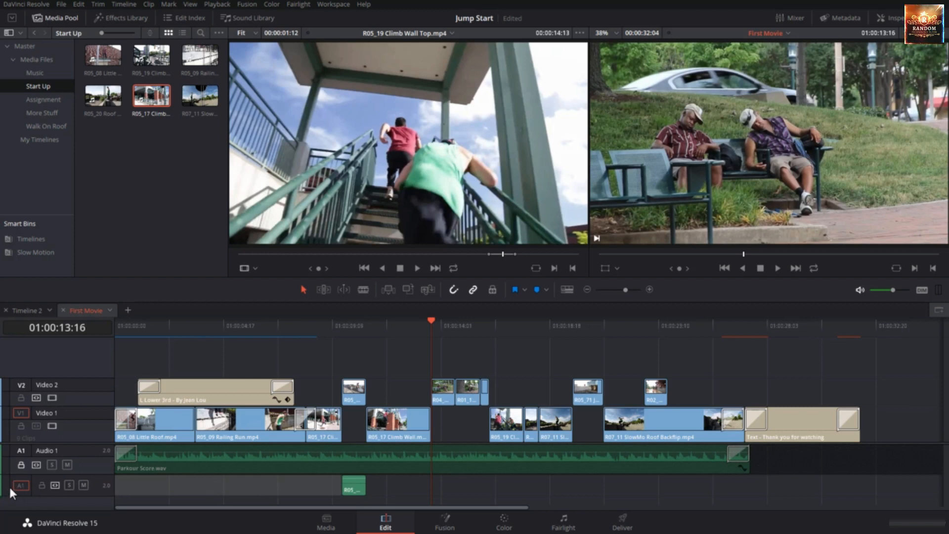
right_click(96, 488)
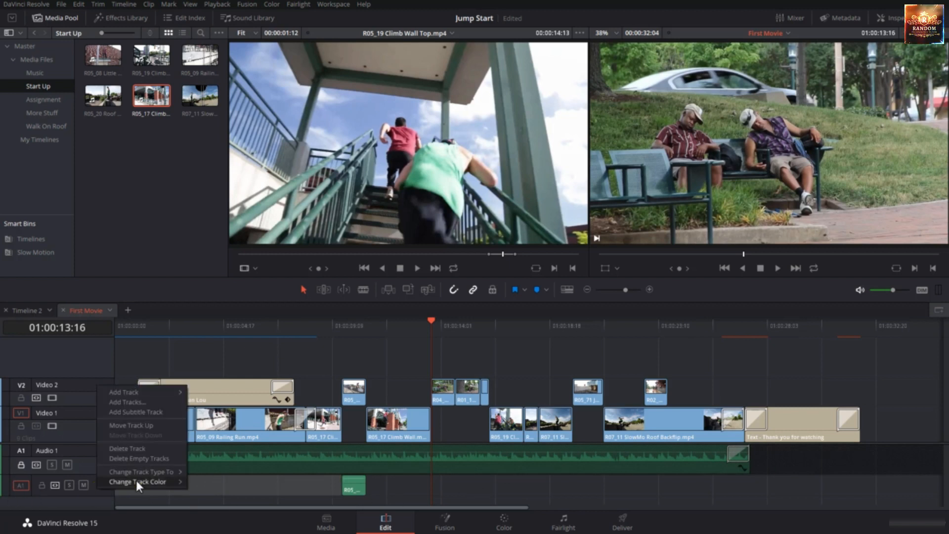
left_click(131, 449)
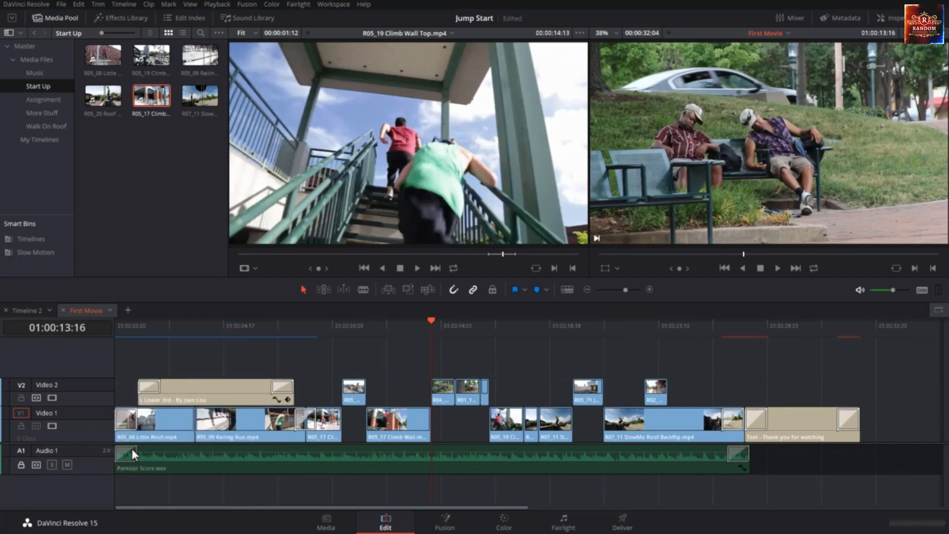
- Unlock the Audio 1 track and view its track type options without changing the type
left_click(22, 466)
right_click(93, 461)
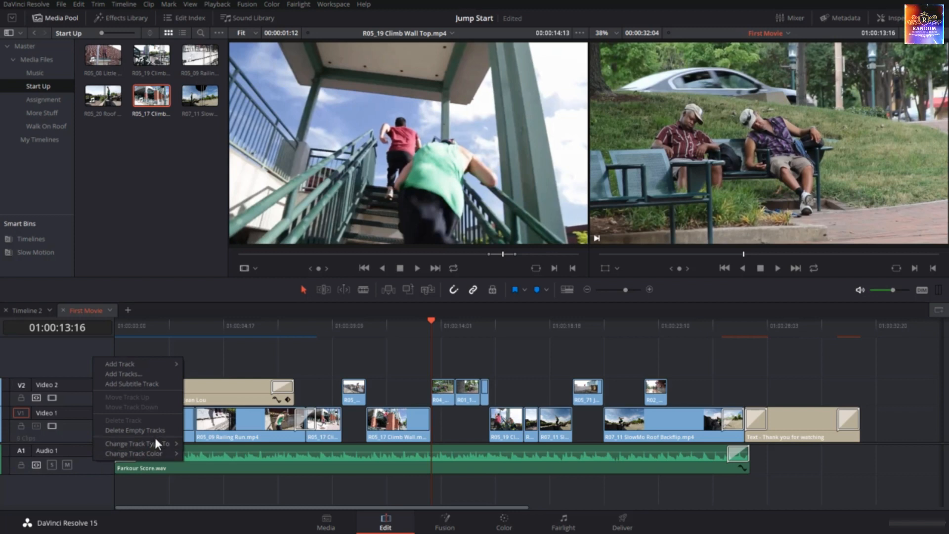
mouse_move(155, 445)
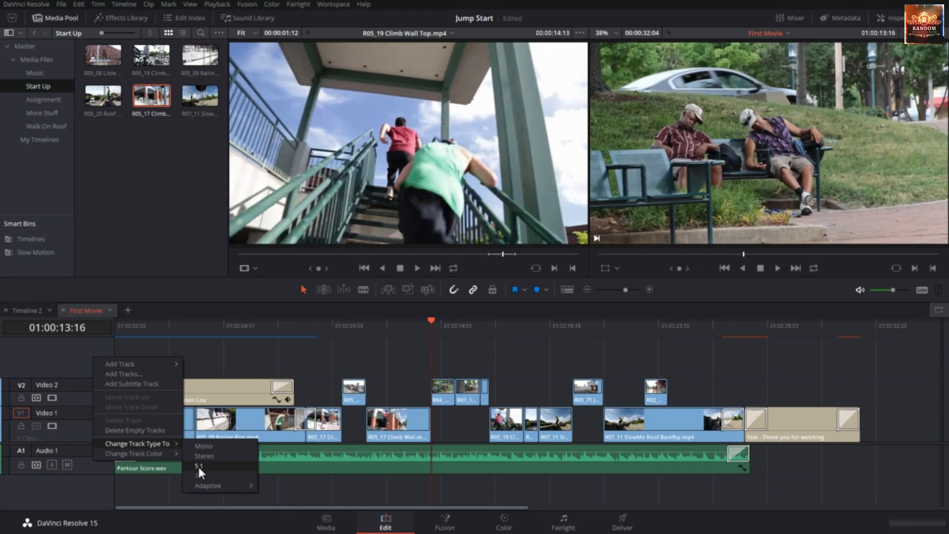
left_click(91, 464)
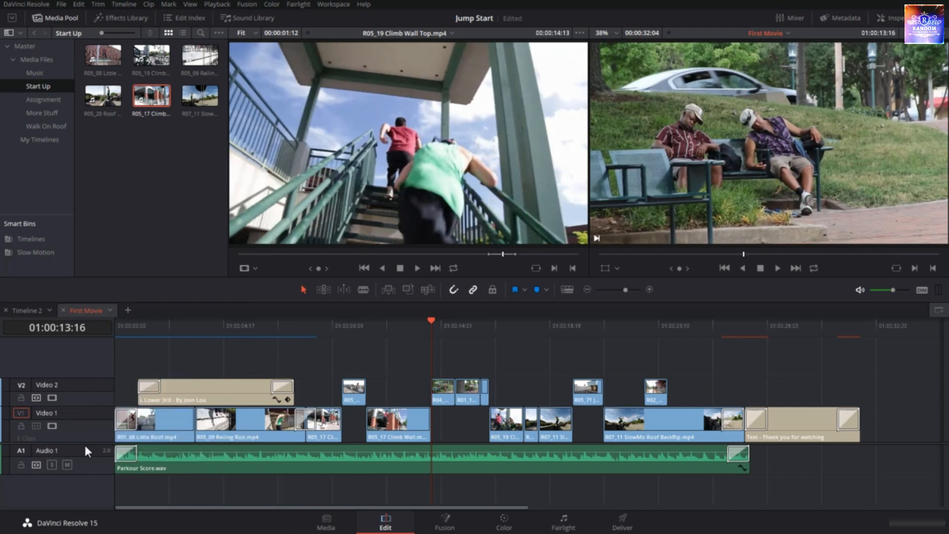
- Try moving the Video 1 track up above Video 2, and move it back down
right_click(88, 435)
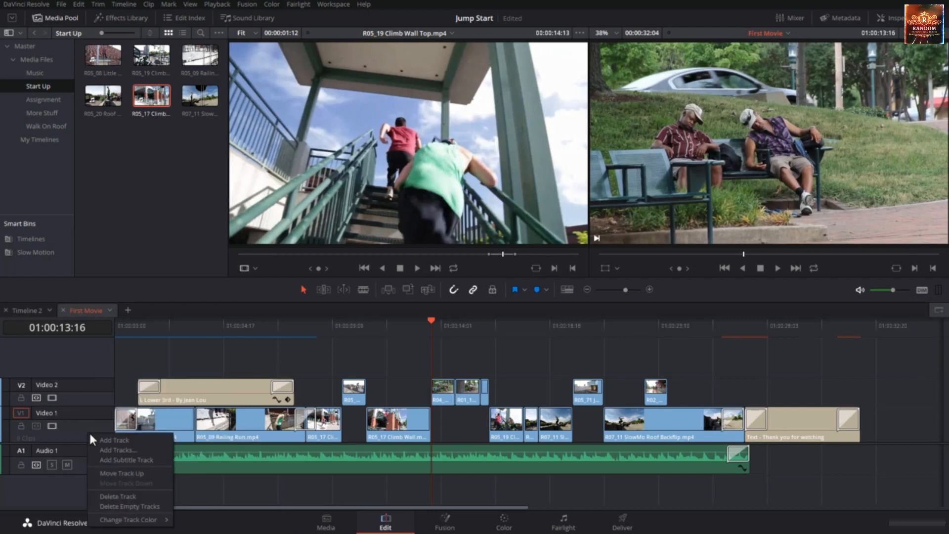
left_click(134, 472)
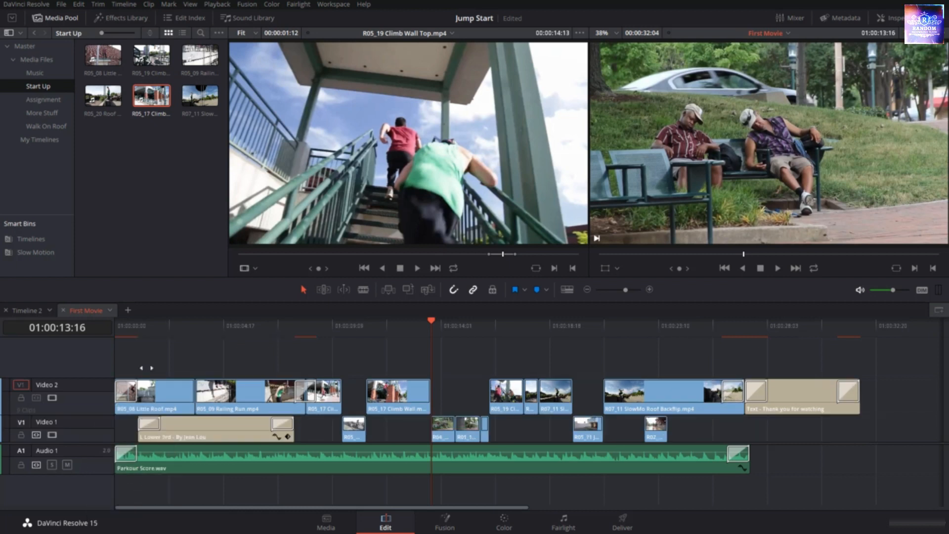
right_click(93, 393)
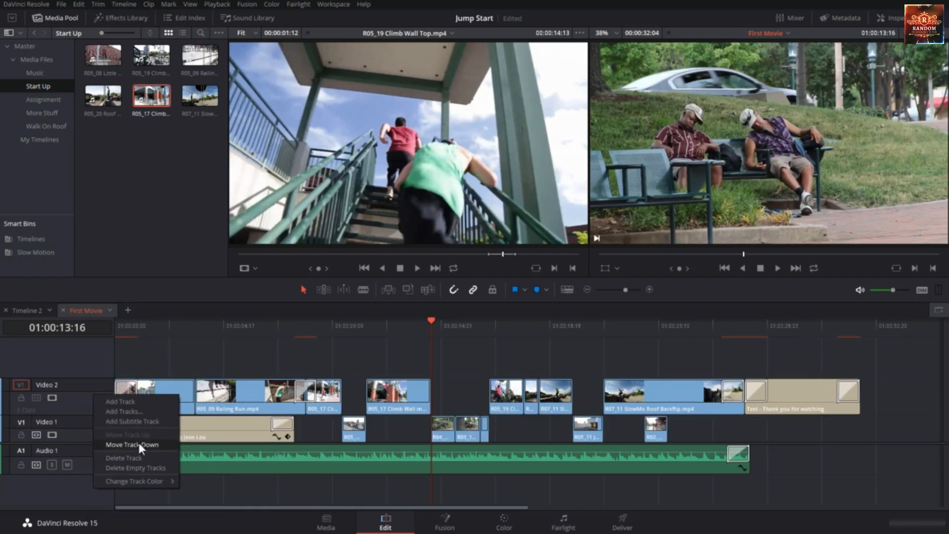
left_click(138, 443)
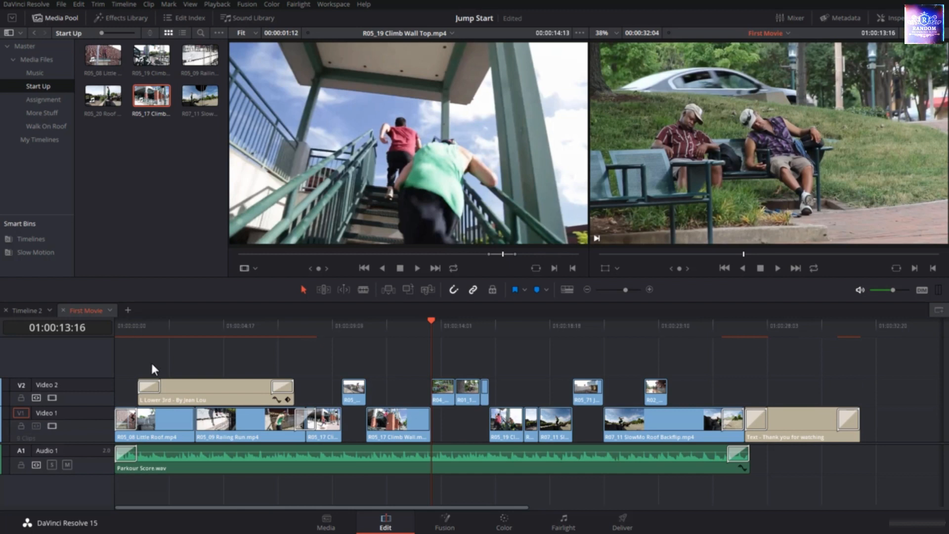
- Add one video track above Video 2 and undo the addition
right_click(99, 396)
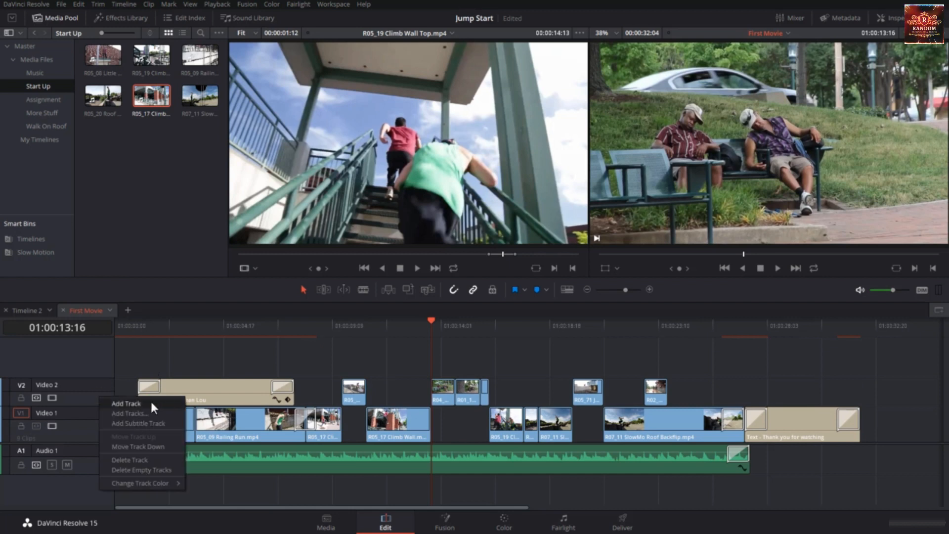
left_click(151, 399)
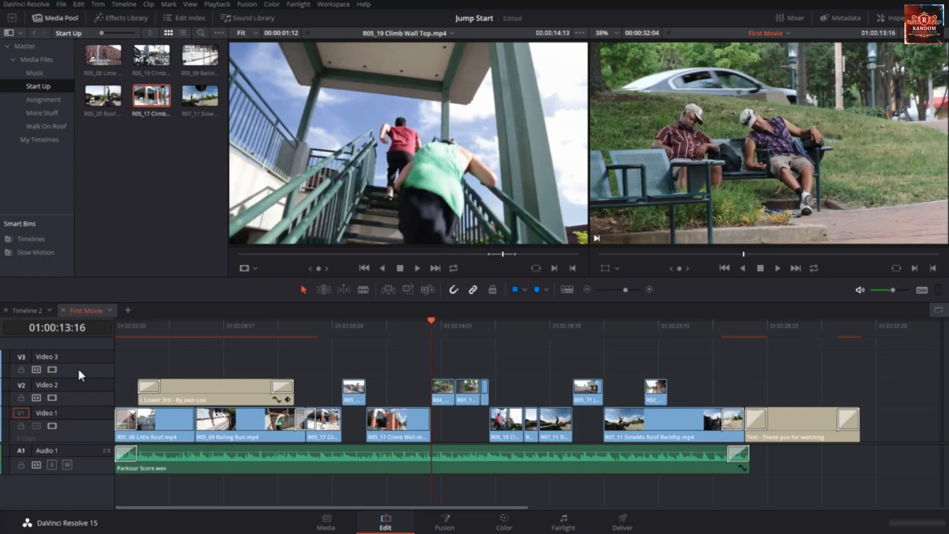
key("ctrl+z")
- Set up adding two video tracks above Video 2
right_click(84, 395)
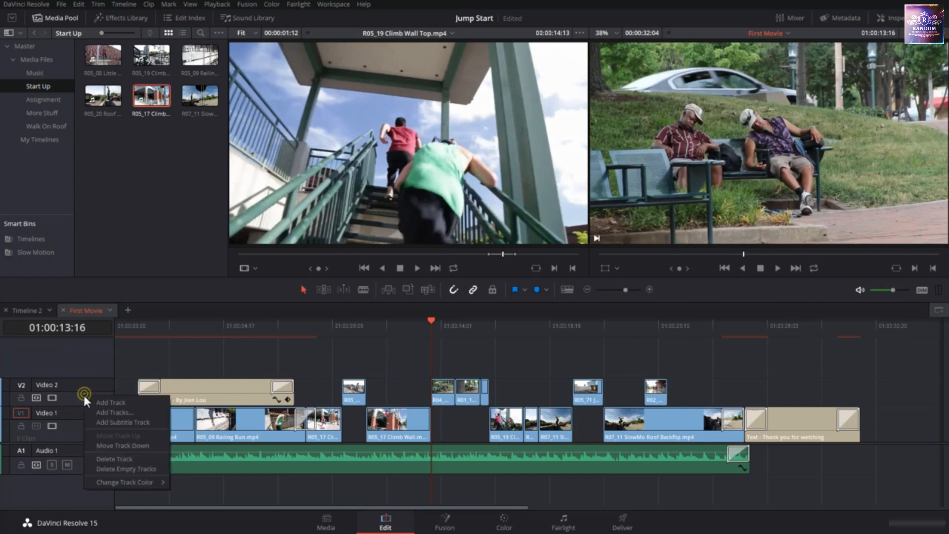
left_click(127, 411)
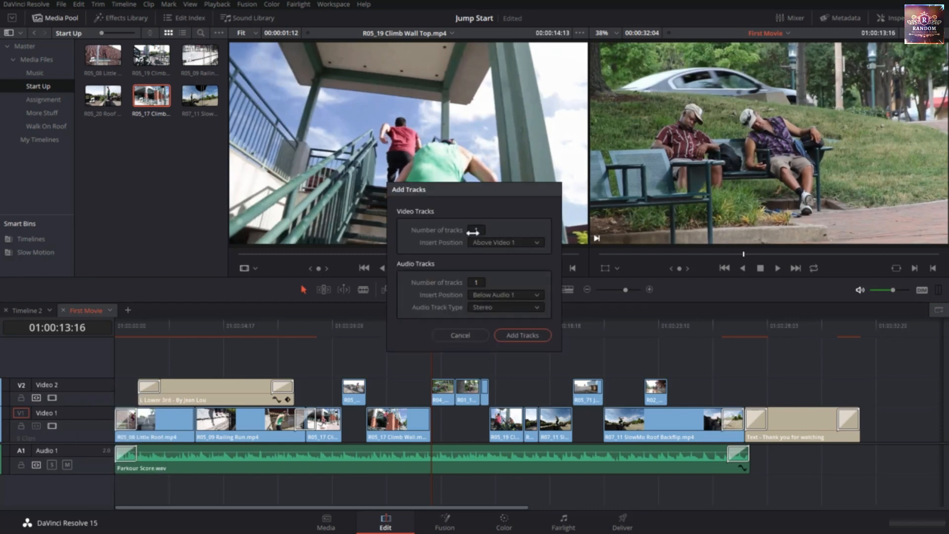
left_click_drag(474, 233, 493, 231)
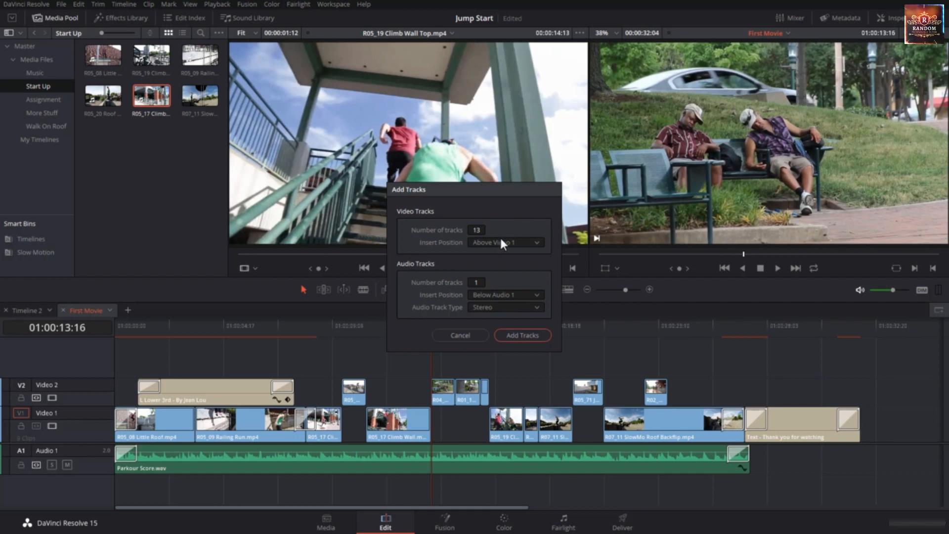
double_click(475, 230)
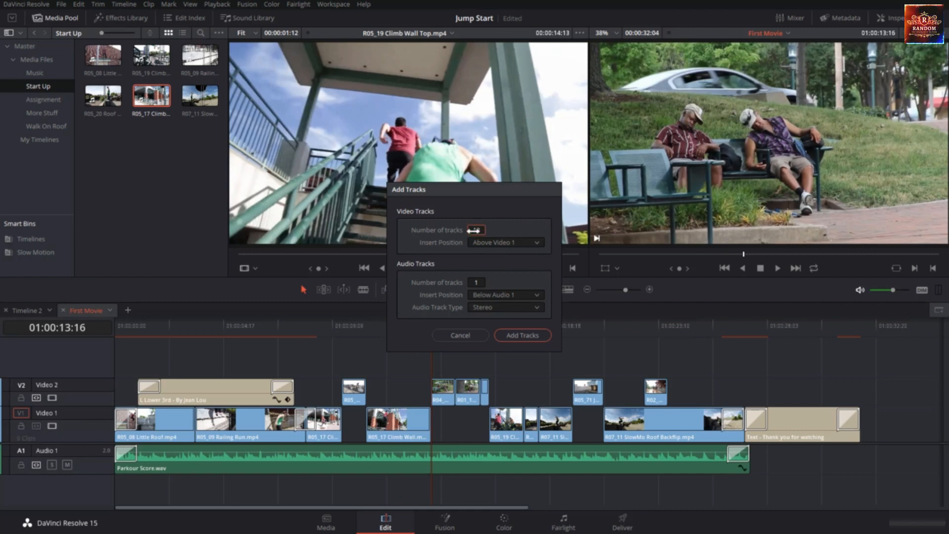
type("2")
left_click(504, 243)
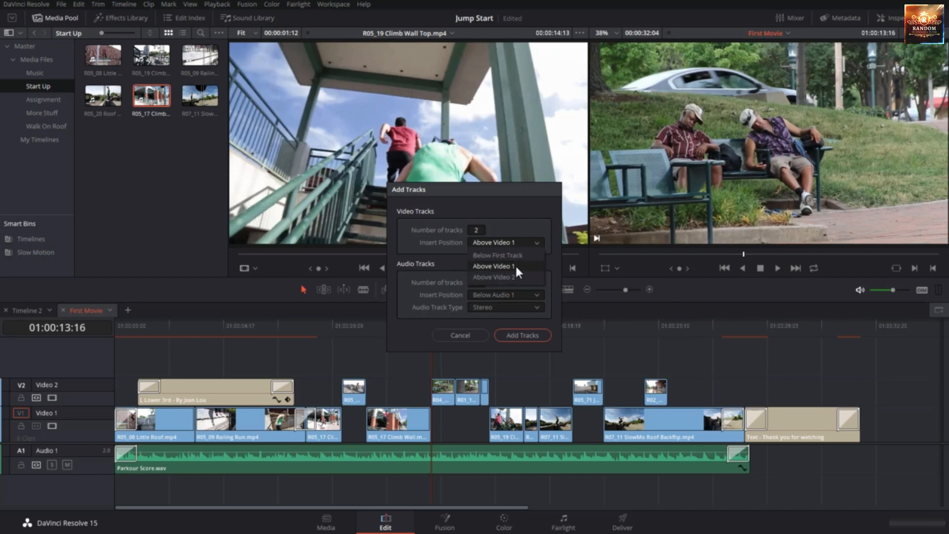
left_click(452, 262)
left_click(497, 241)
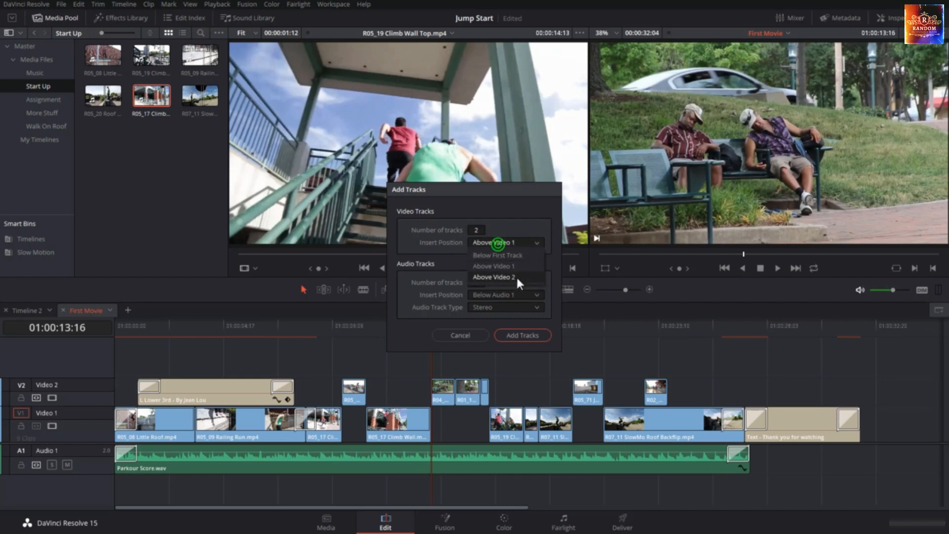
left_click(517, 278)
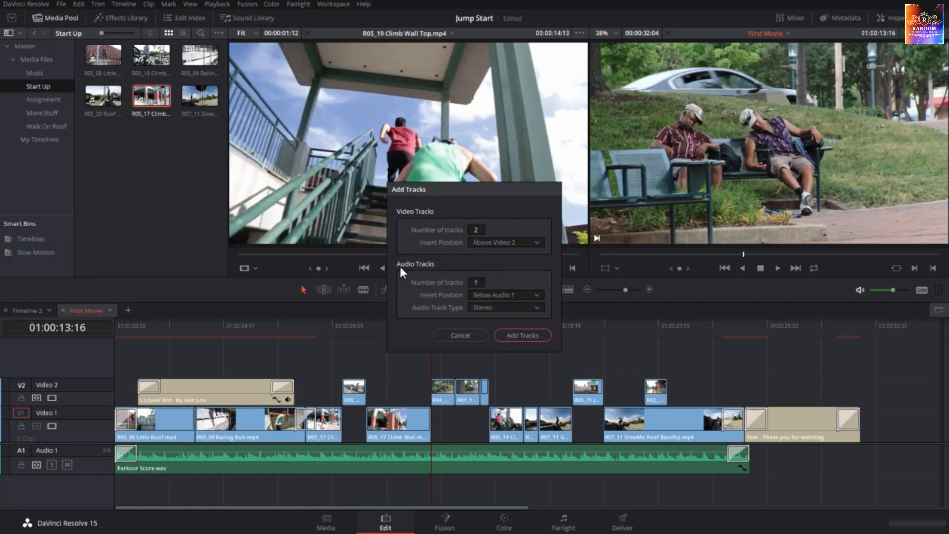
- Include two audio tracks below Audio 1, add all the tracks, and undo the addition
left_click(477, 284)
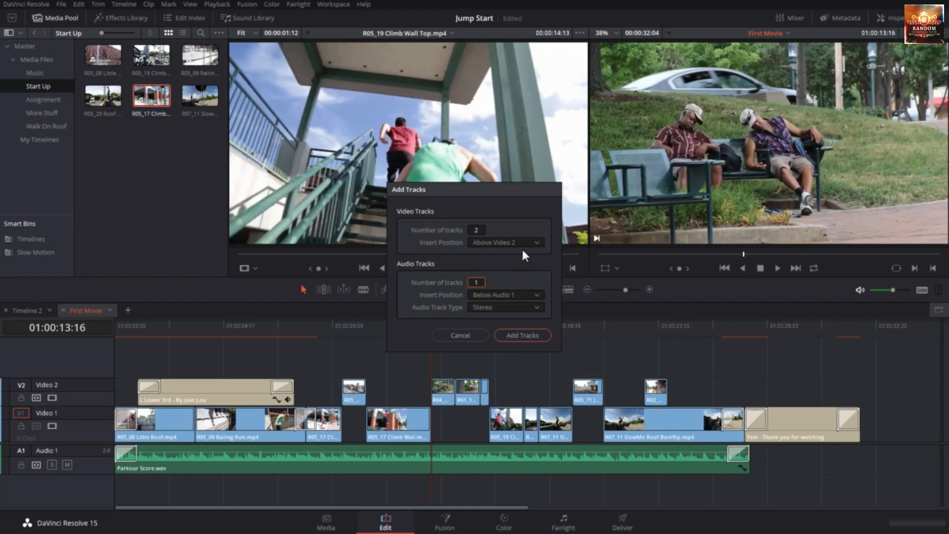
type("2")
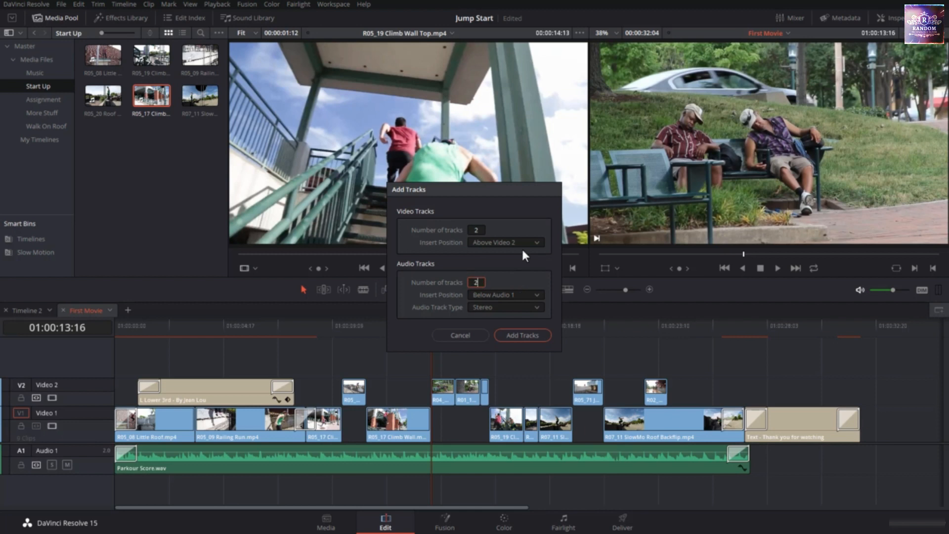
left_click(509, 294)
left_click(511, 274)
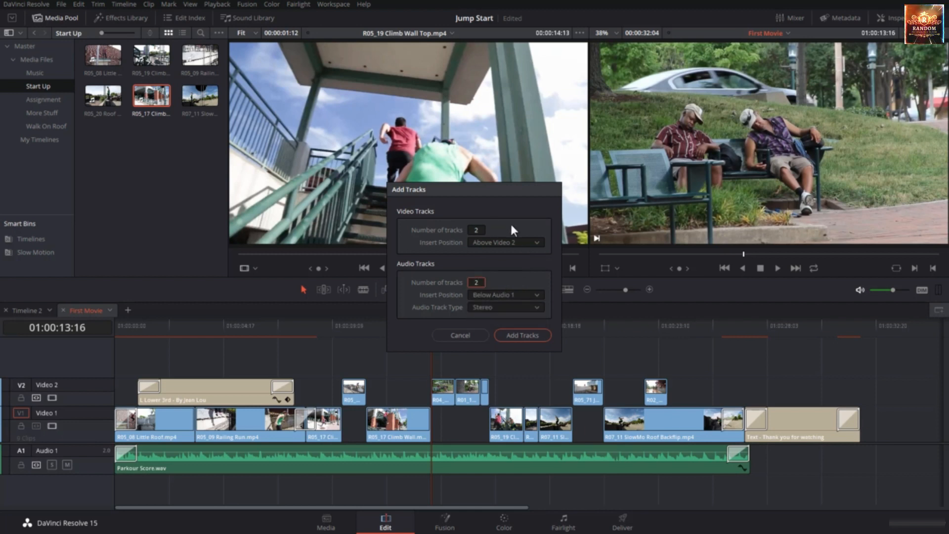
left_click(526, 334)
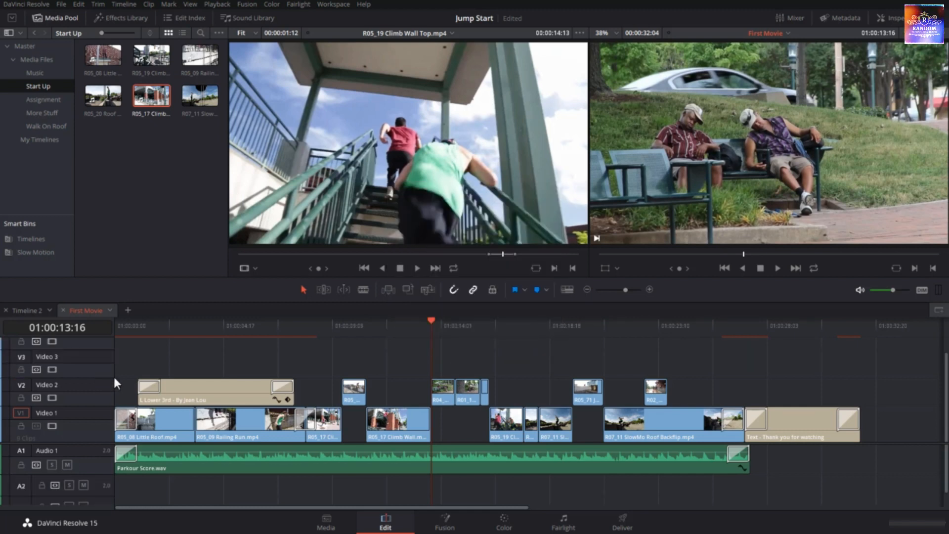
key("ctrl+z")
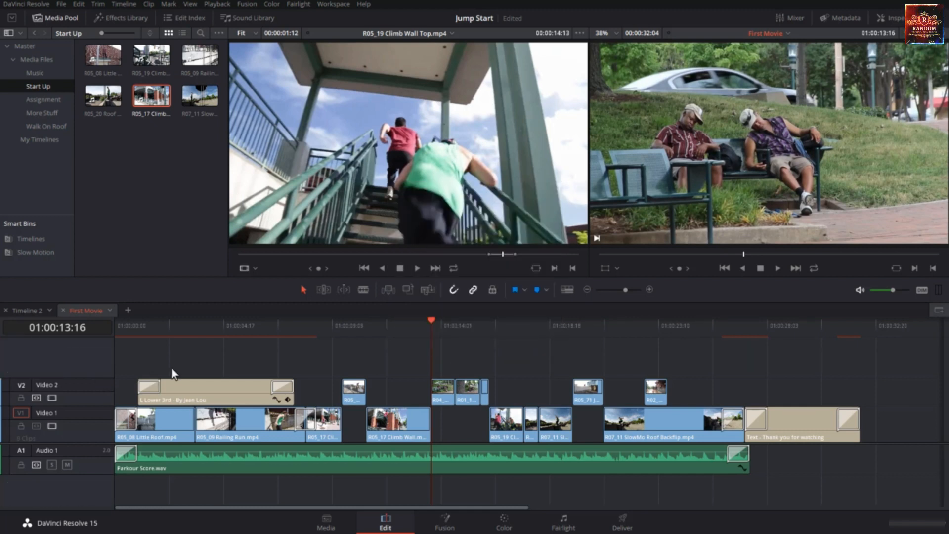
right_click(76, 399)
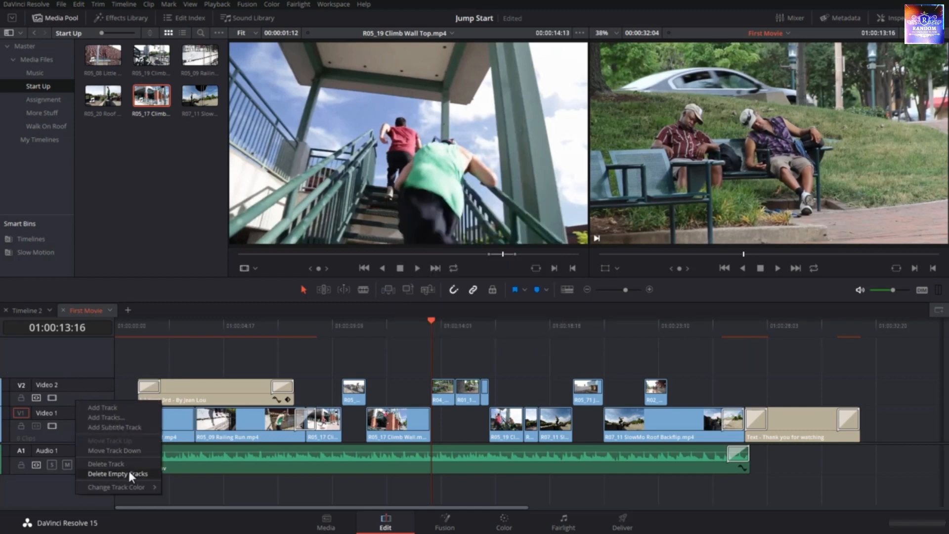
left_click(181, 349)
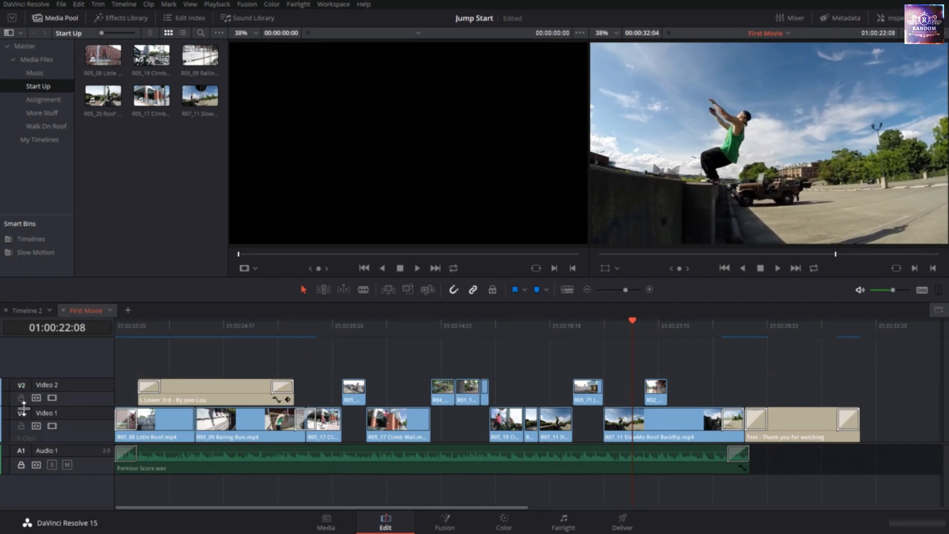
- Load R05_17 Climb Wall.mp4 into the source viewer and try to target the Video 2 track
left_click(17, 453)
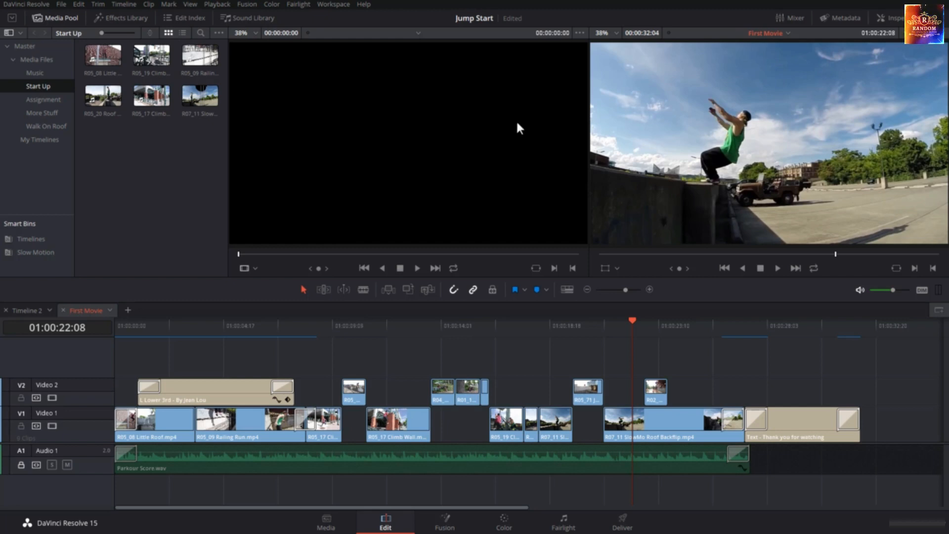
double_click(152, 99)
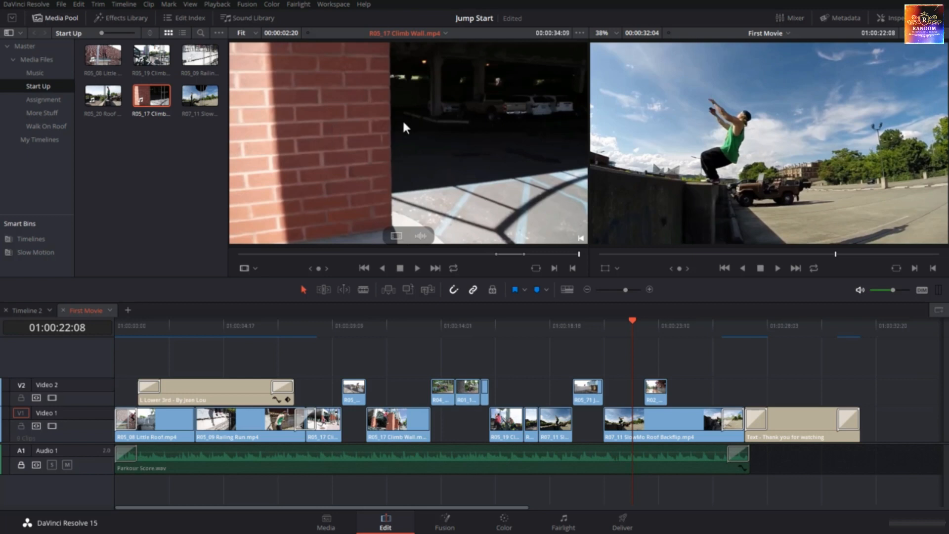
left_click(20, 385)
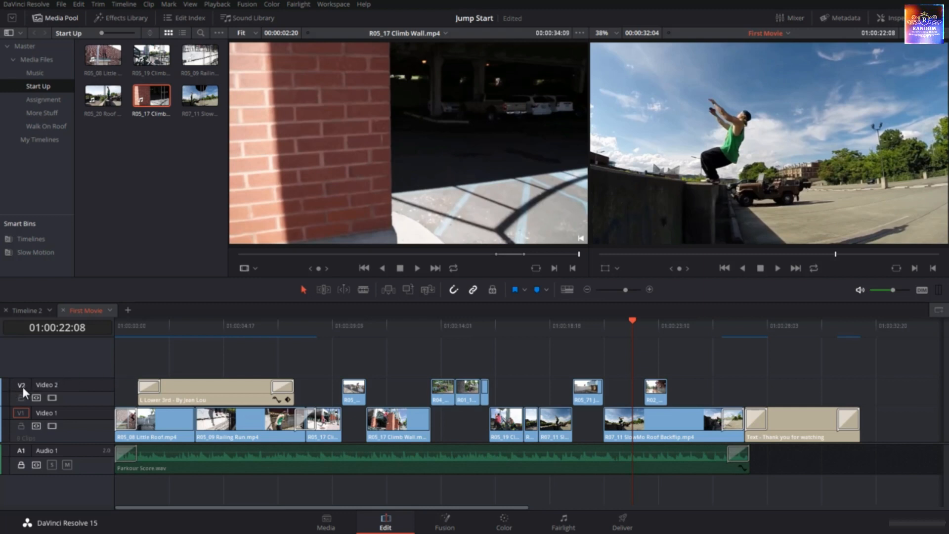
- Load Parkour Score.wav from the Music bin into the source viewer and try to target the Video 2 track
left_click(58, 72)
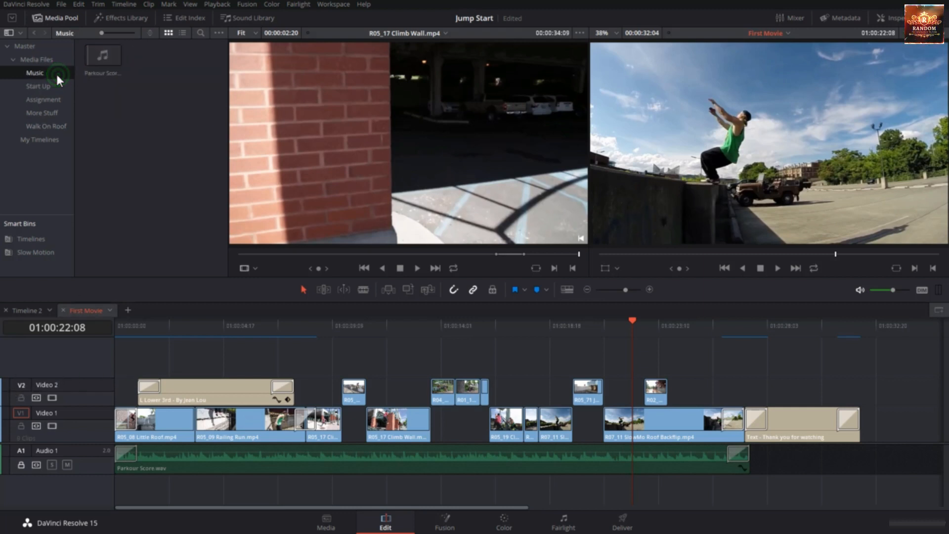
left_click(92, 67)
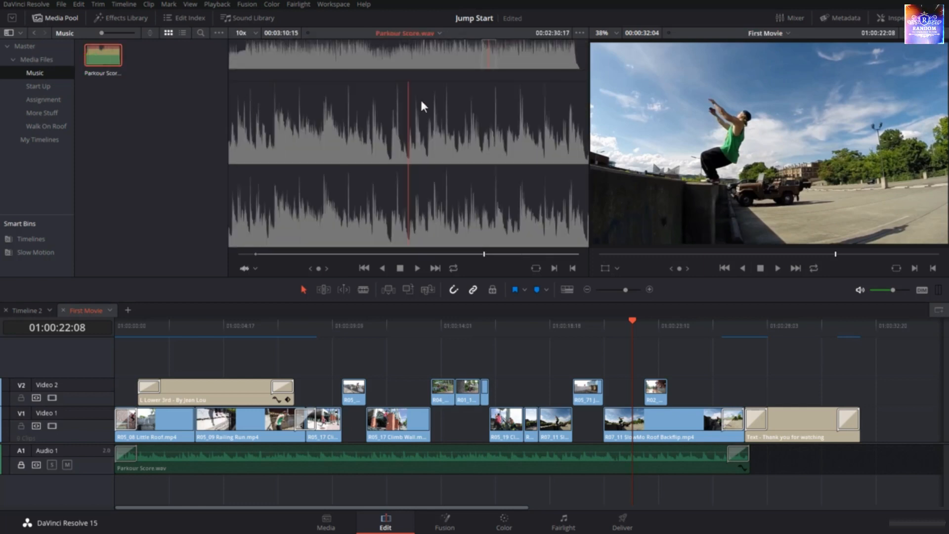
left_click(21, 384)
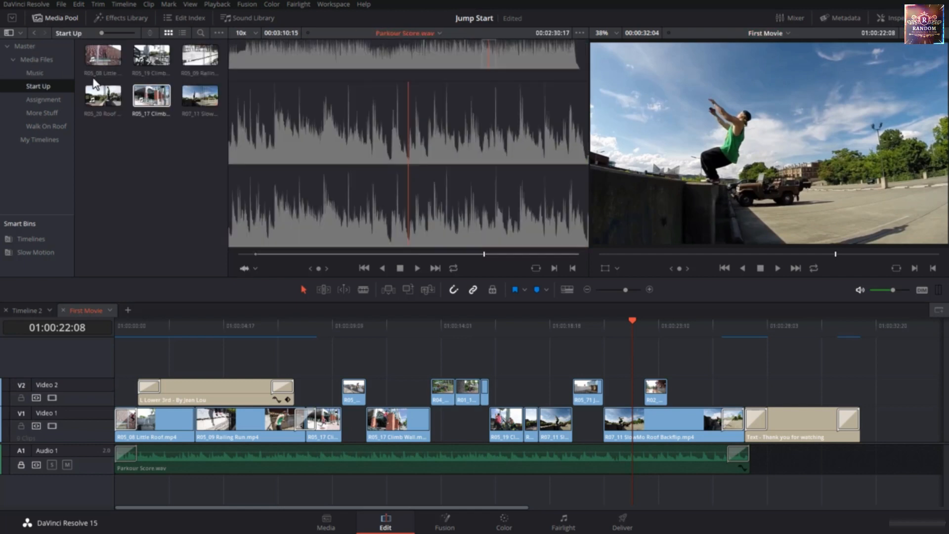
- Load R07_11 SlowMo Roof Backflip.mp4 from the Start Up bin into the source viewer and try to target Audio 1
left_click(45, 75)
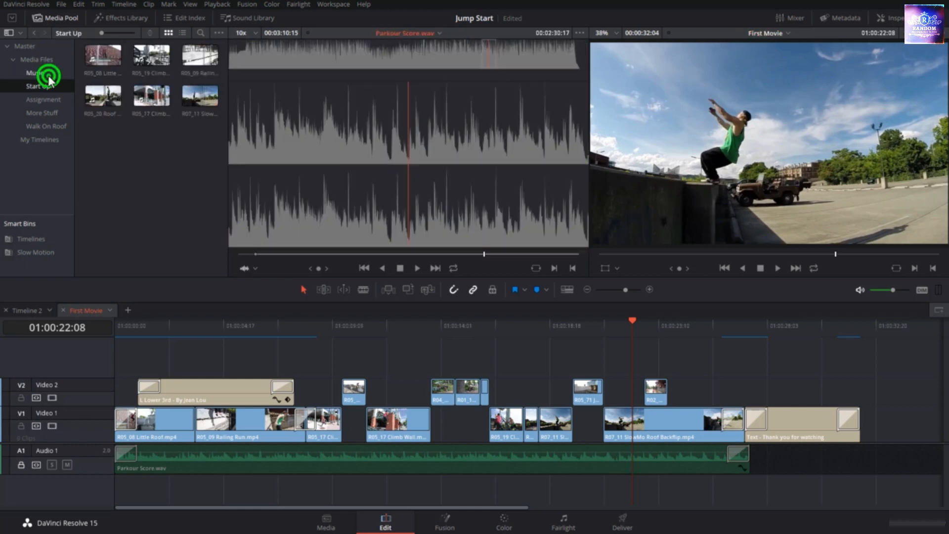
left_click(49, 87)
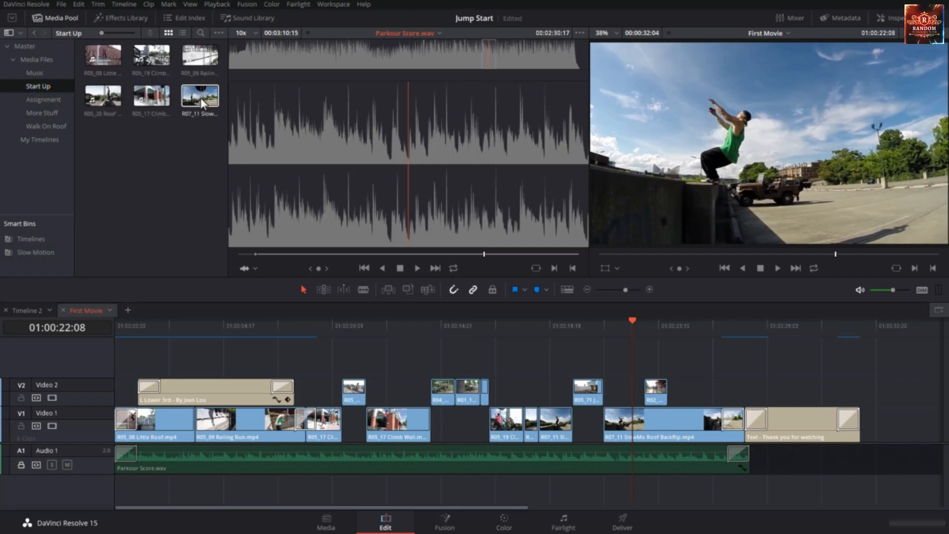
left_click(200, 96)
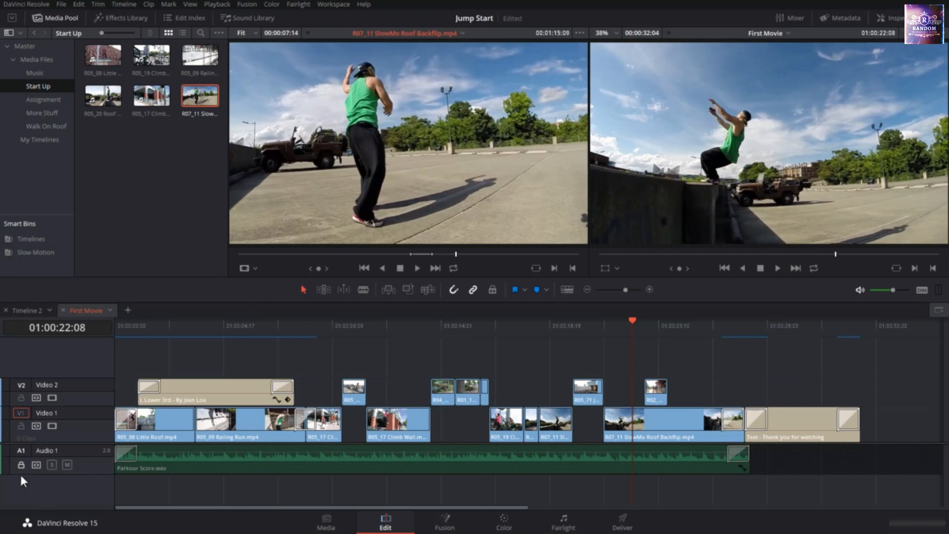
left_click(20, 453)
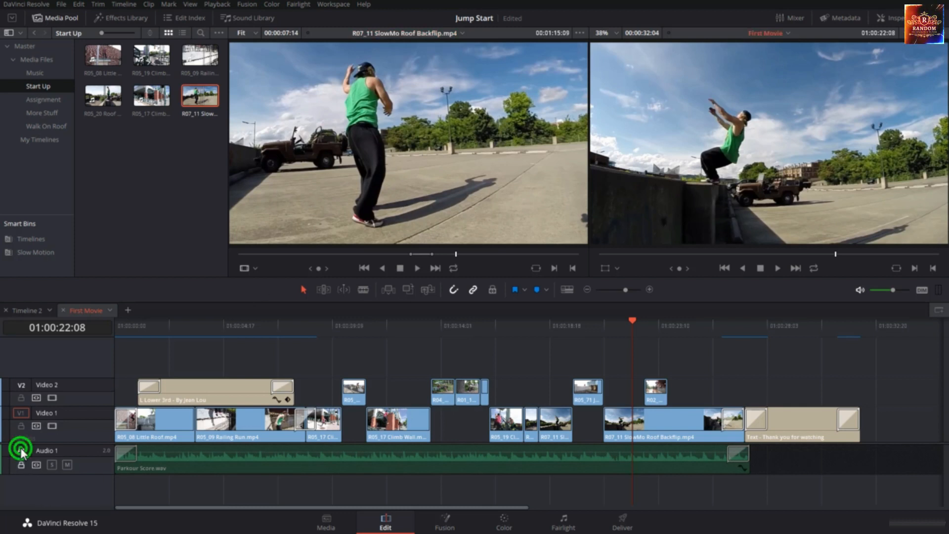
- View the channel types offered for adding an audio track below Audio 1
right_click(67, 483)
left_click(107, 390)
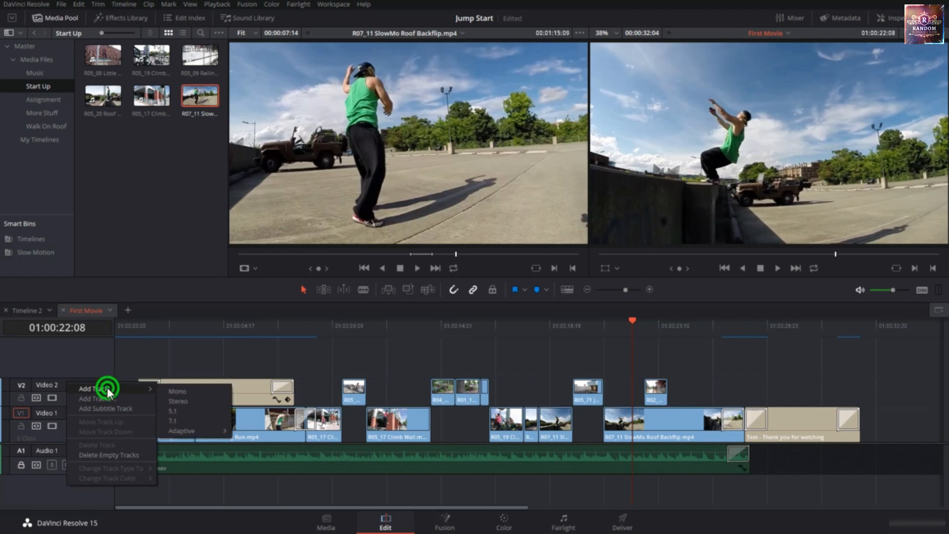
left_click(164, 390)
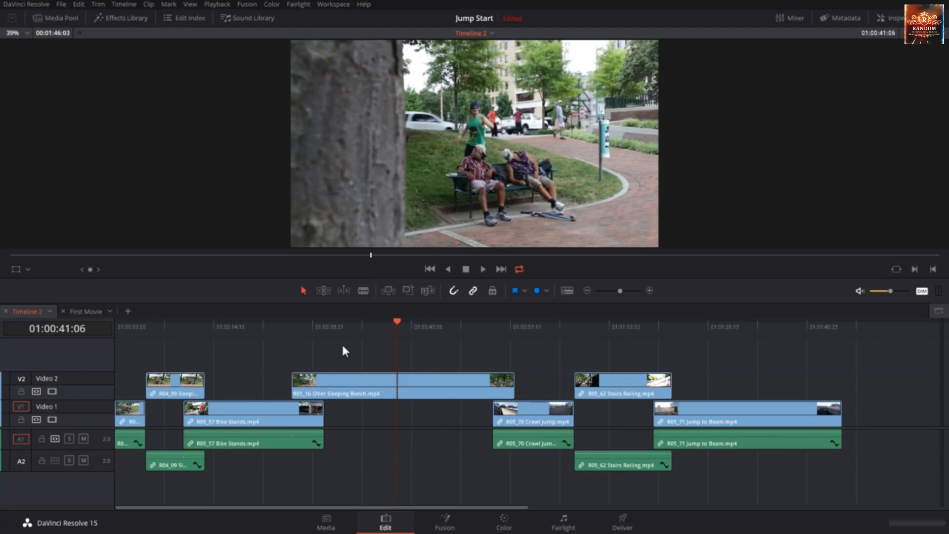
- In Timeline 2, select all clips forward and move them later so R01_16 Over Sleeping Bench starts at 01:00:41:06
key("y")
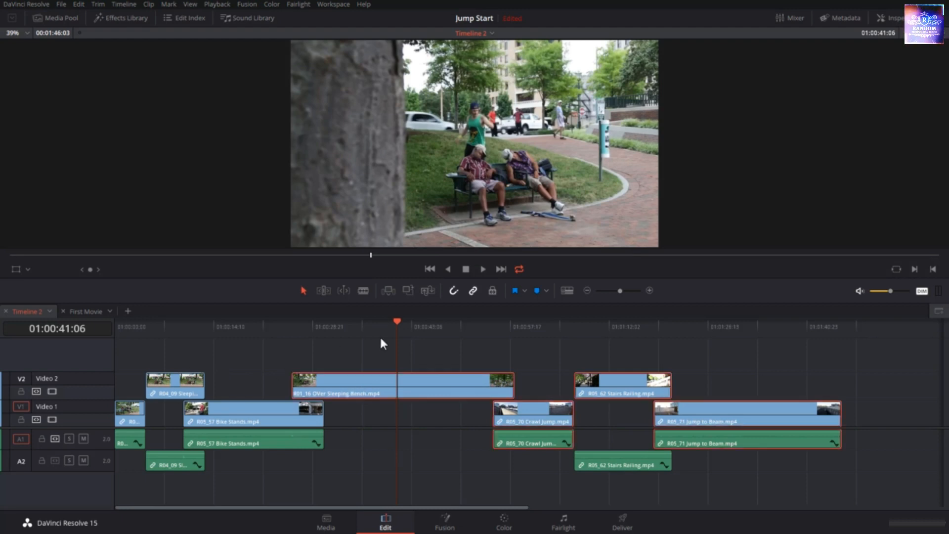
left_click_drag(459, 382, 562, 379)
left_click(512, 360)
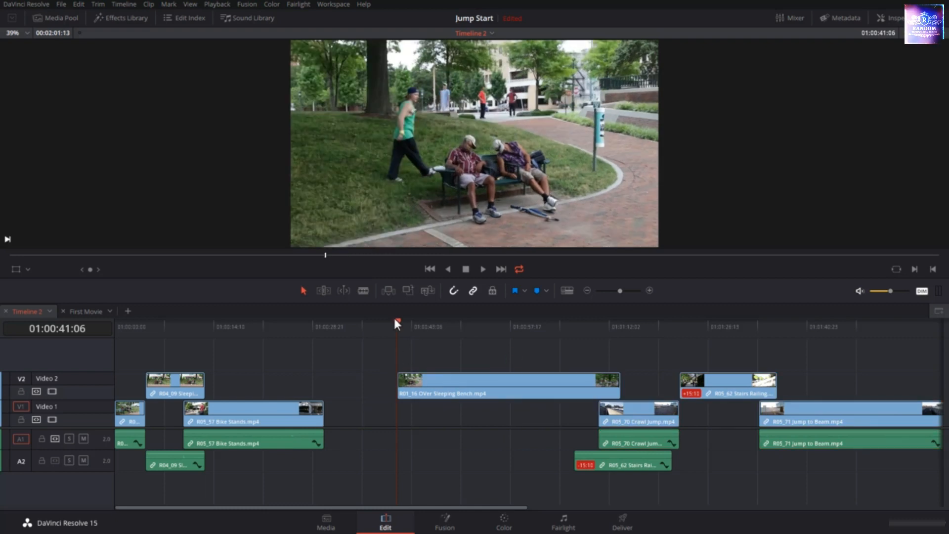
- Check the gap's edges by moving the playhead to the end of R05_57 Bike Stands and back to 01:00:41:06
left_click_drag(397, 324, 320, 368)
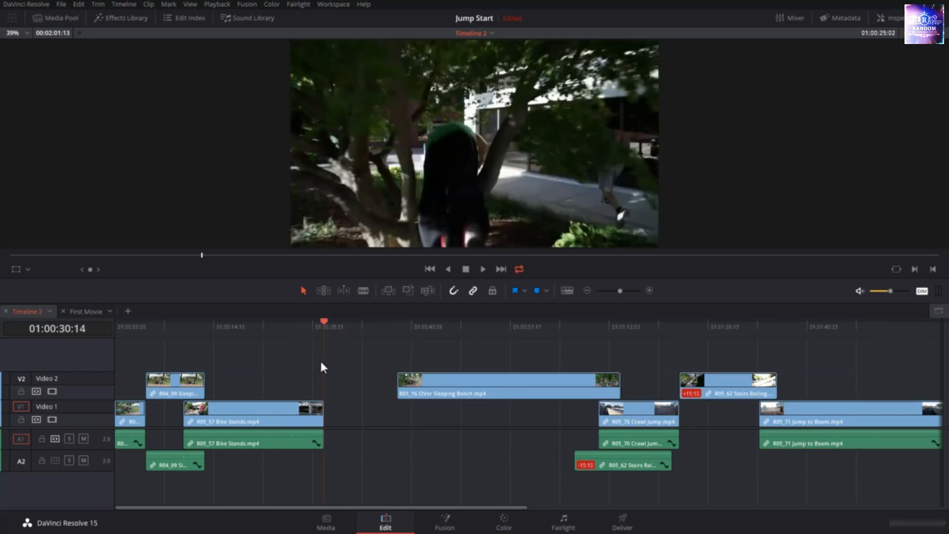
left_click(298, 419)
left_click_drag(319, 320, 396, 323)
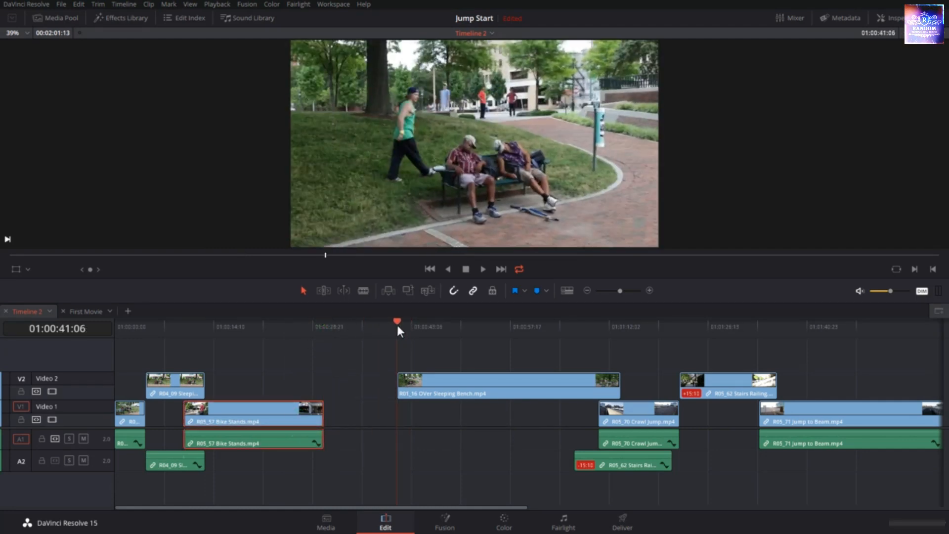
- Select the Video 2 gap before R01_16 Over Sleeping Bench, select the Video 1 gap after R05_57 Bike Stands, and clear the selection
left_click(391, 381)
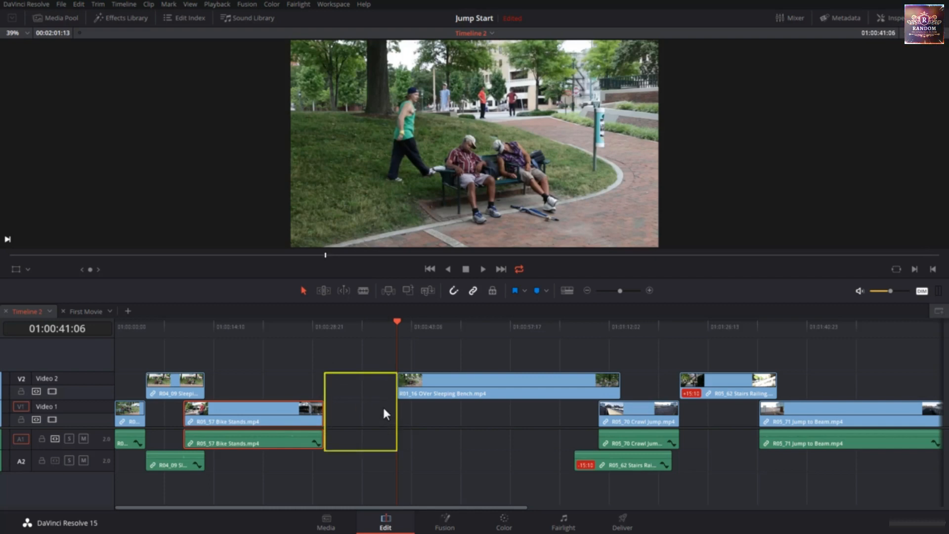
left_click(313, 382)
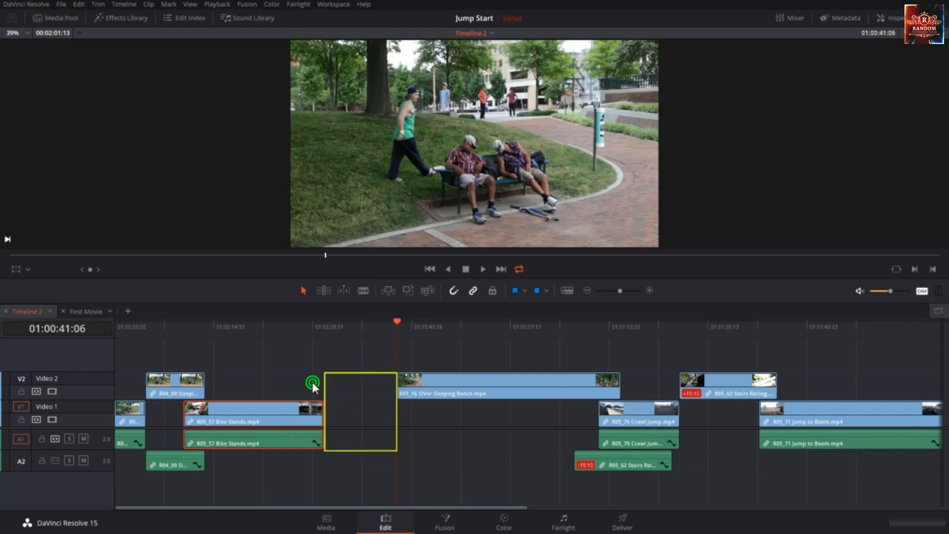
left_click(329, 392)
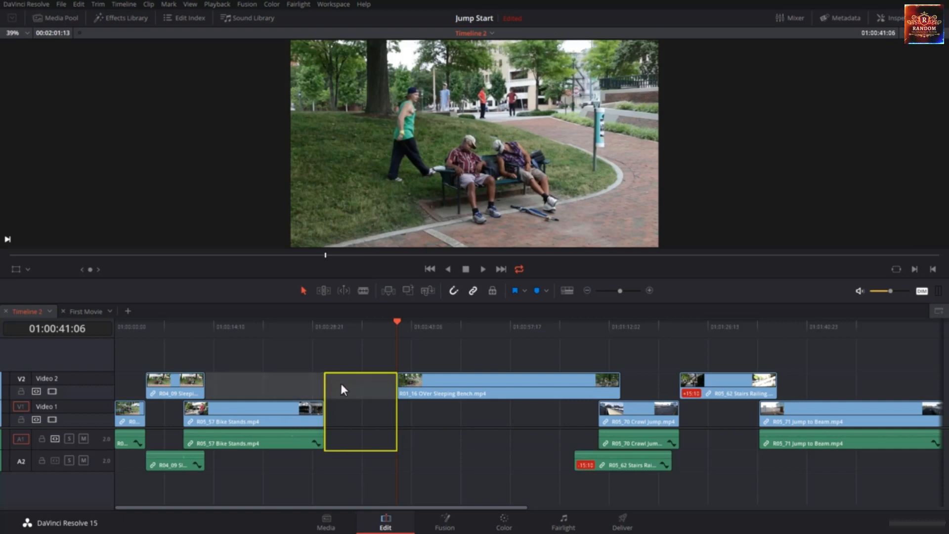
left_click(428, 418)
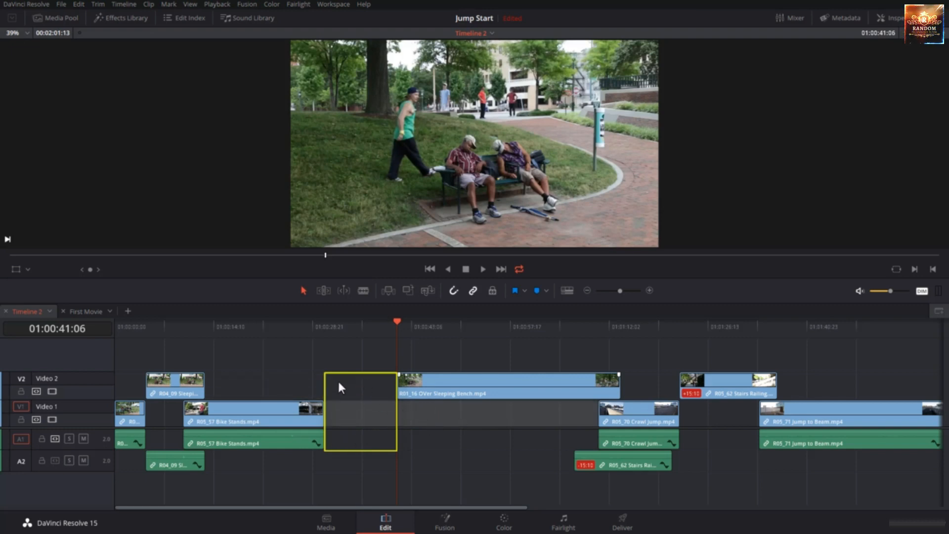
left_click(368, 479)
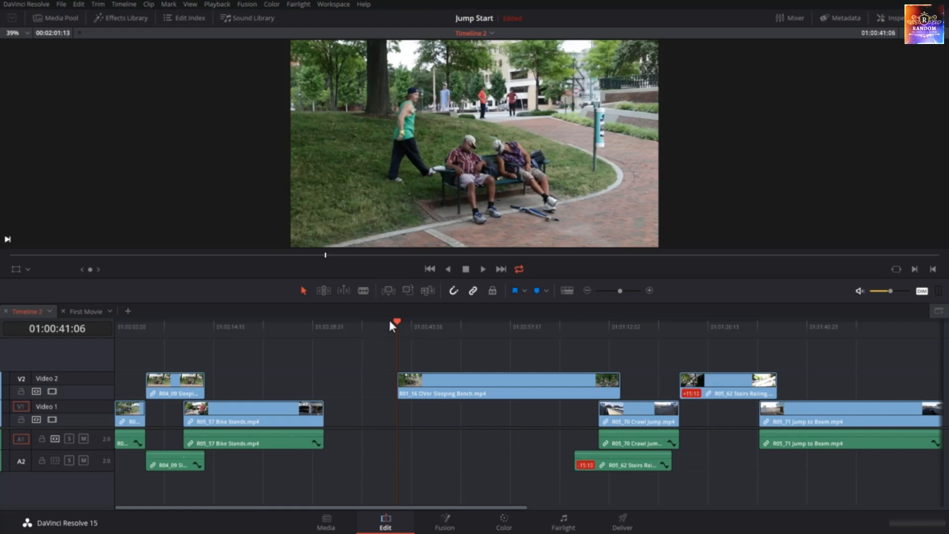
- Mark in at 01:00:30:14, the end of R05_57 Bike Stands, and mark out at 01:00:41:06, the start of R01_16 Over Sleeping Bench
key("Up")
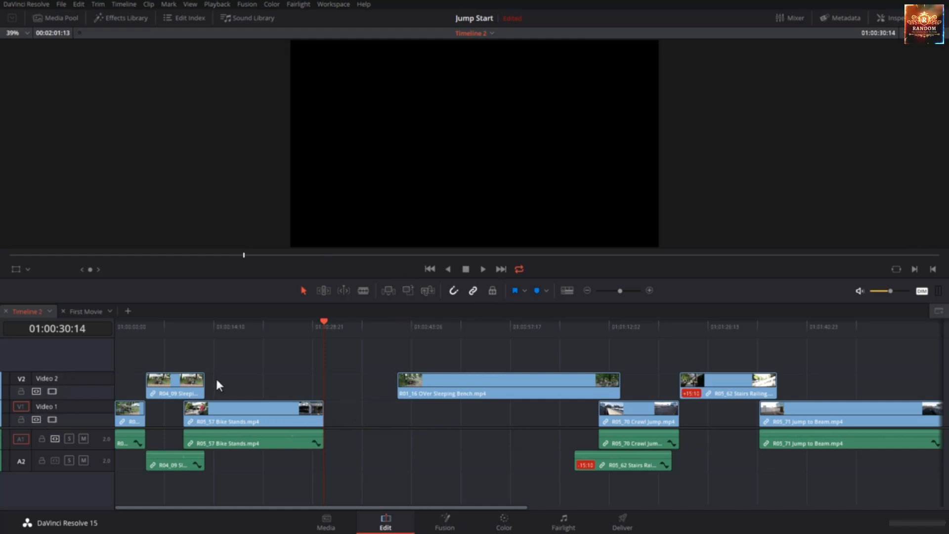
key("i")
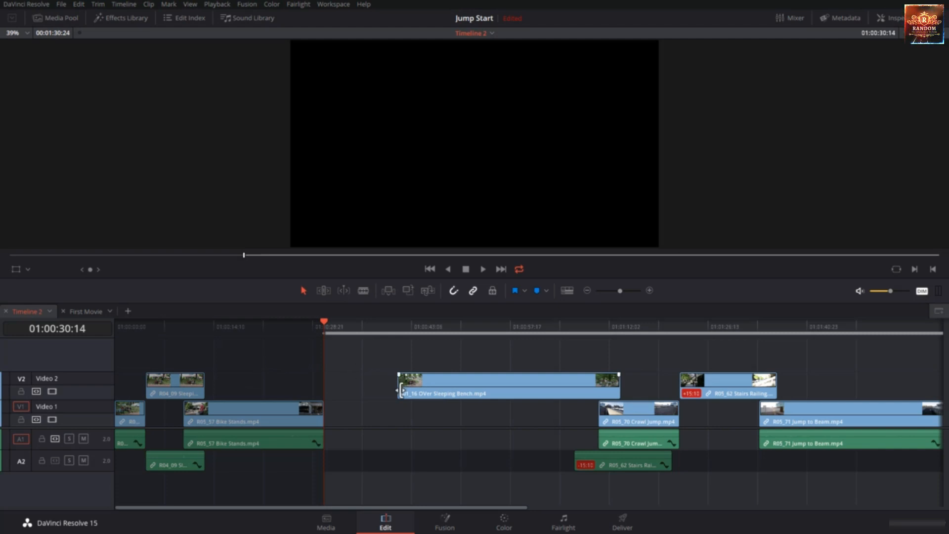
key("Down")
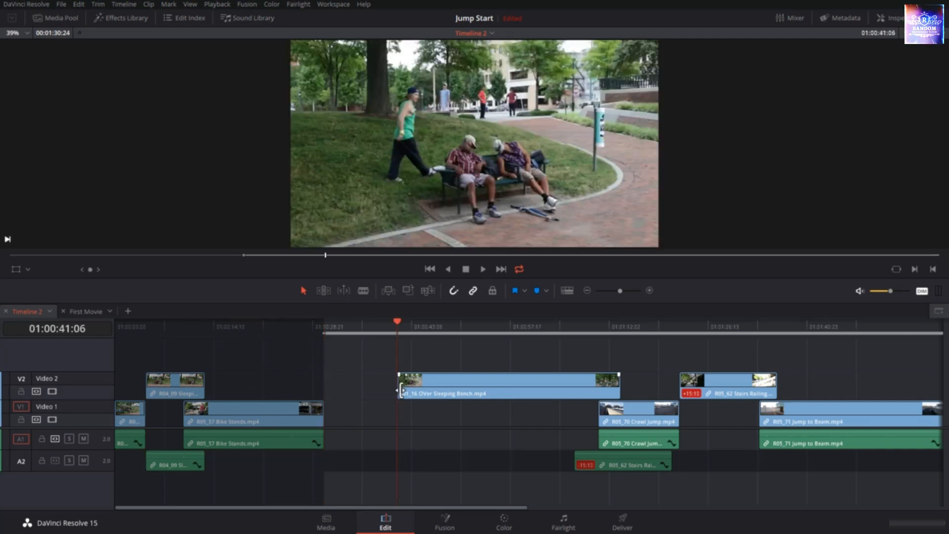
key("o")
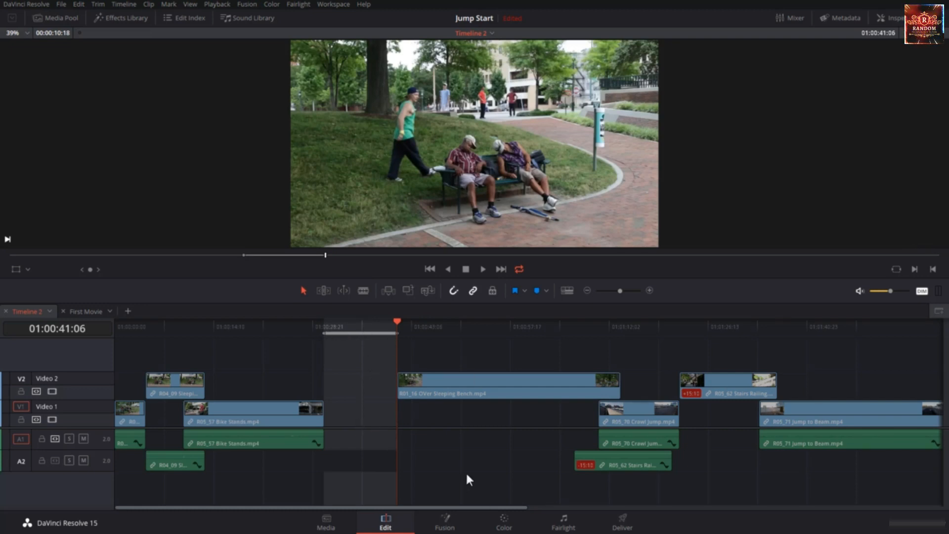
- Select the Video 2 gap running through the marked range, and clear the selection
left_click(340, 386)
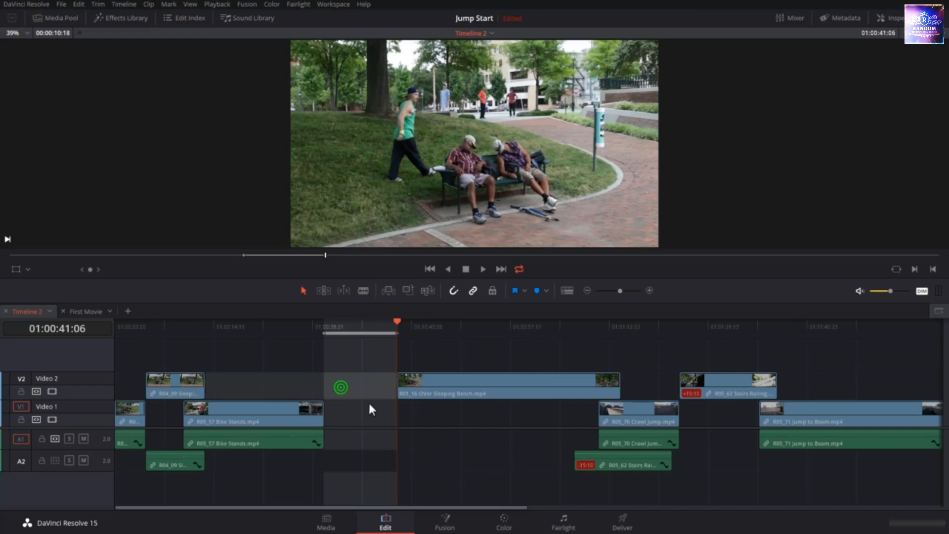
left_click(420, 415)
left_click(366, 390)
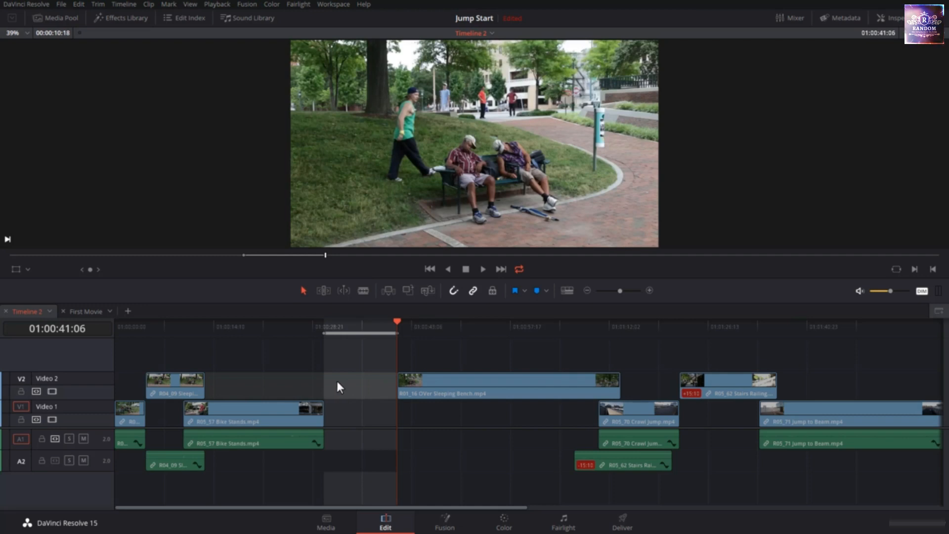
left_click(427, 486)
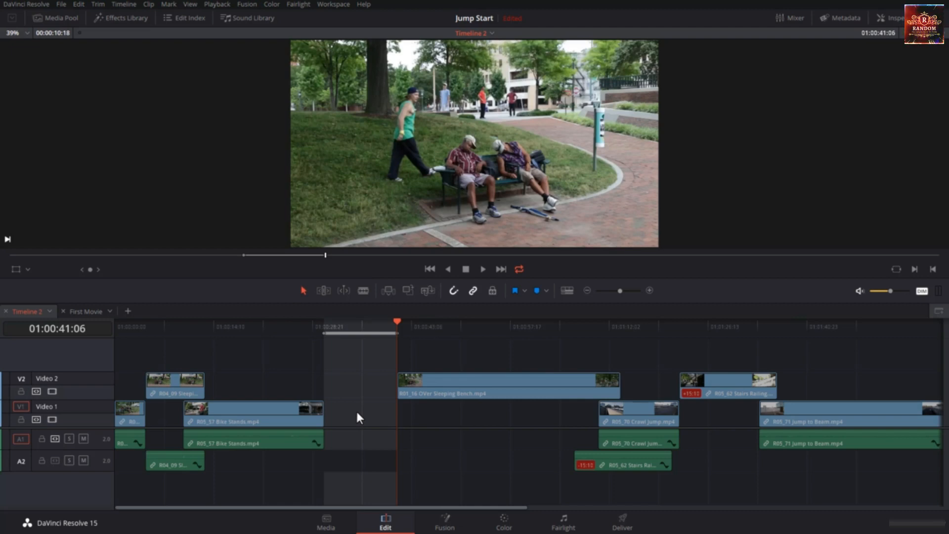
- Try ripple deleting the marked range between R05_57 Bike Stands and R01_16 Over Sleeping Bench, undoing each deletion
key("Delete")
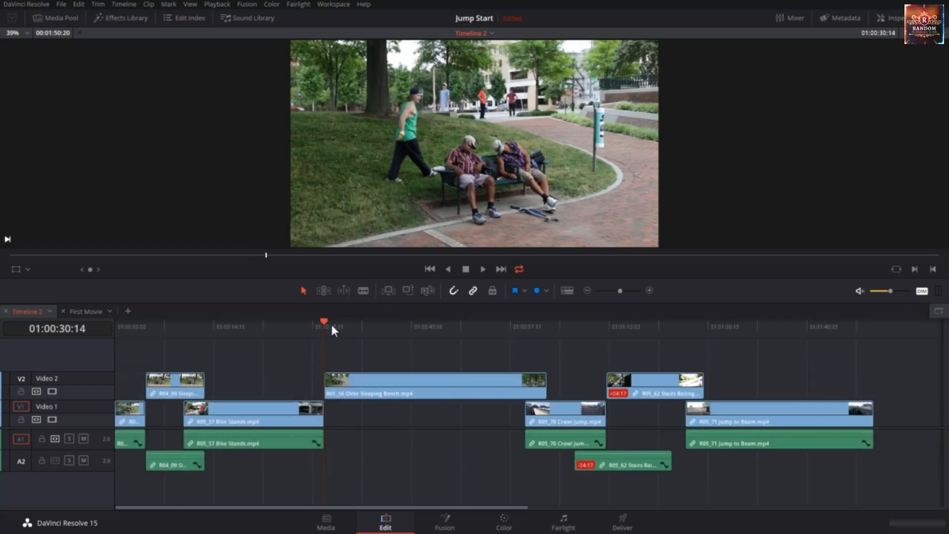
key("ctrl+z")
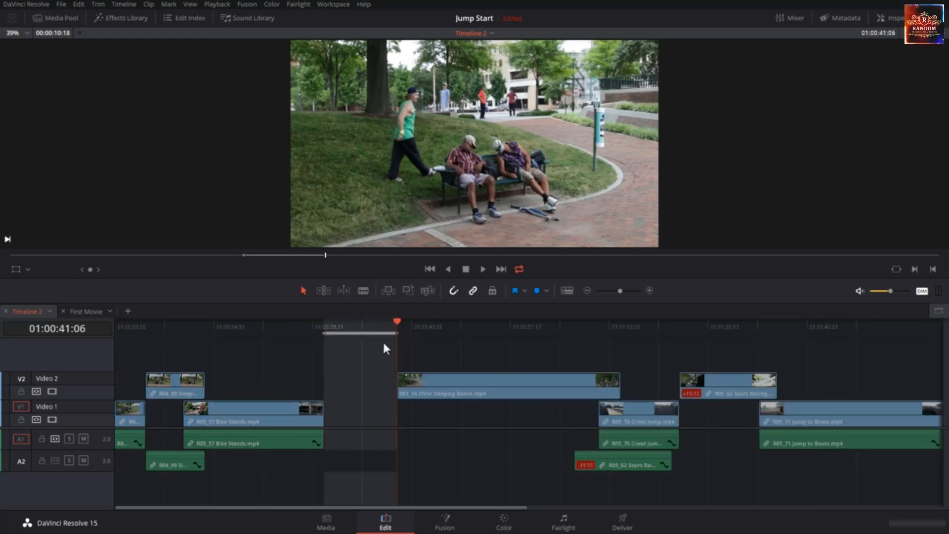
key("Delete")
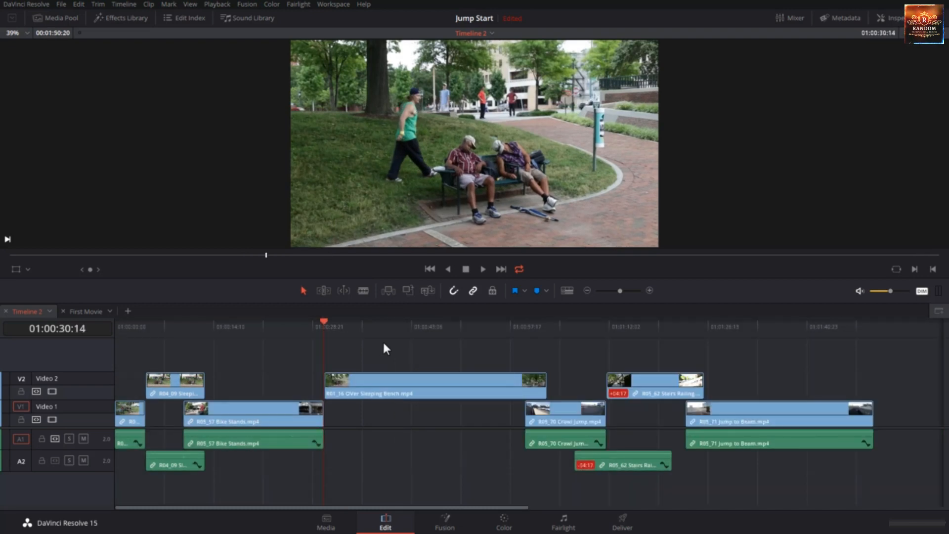
key("ctrl+z")
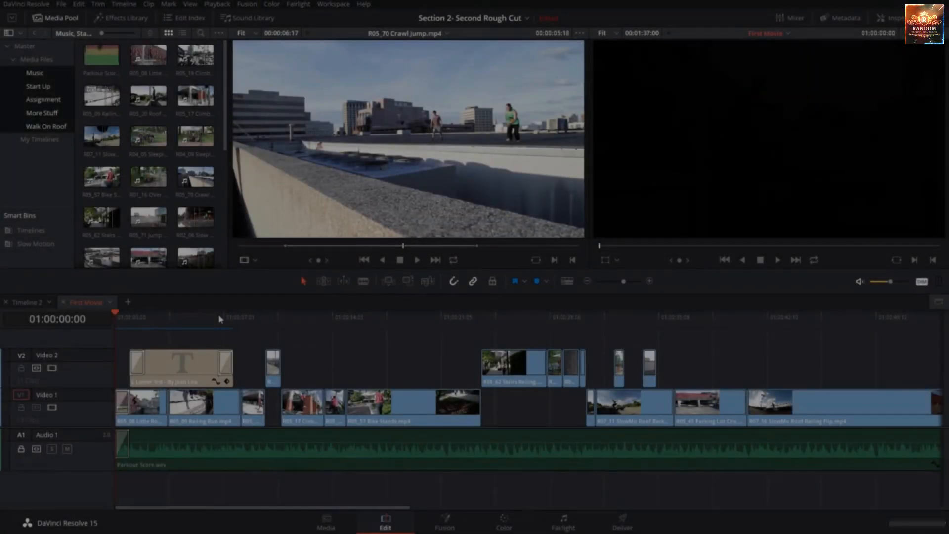
- In the First Movie timeline, place the playhead at 01:00:06:19 and examine how the clips are split across Video 1 and Video 2
left_click(219, 319)
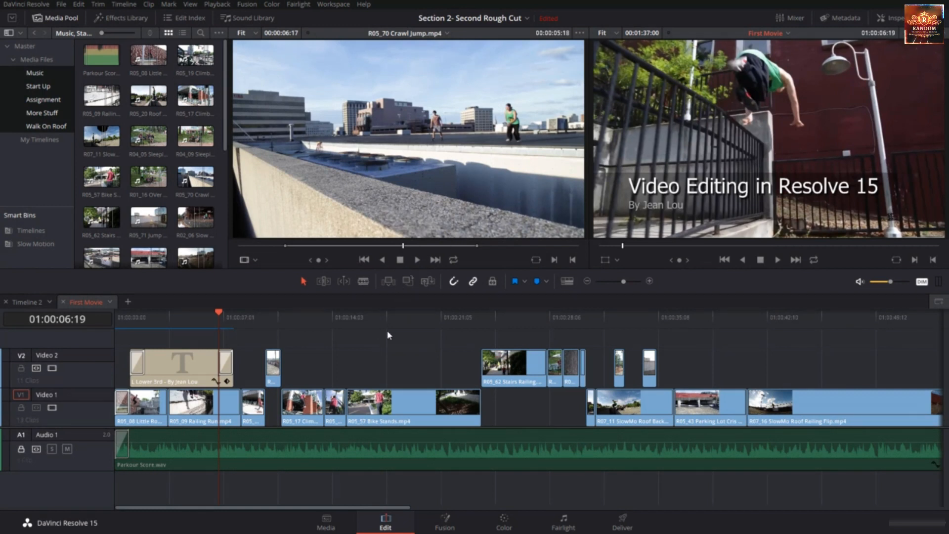
scroll(391, 353, "right", 10)
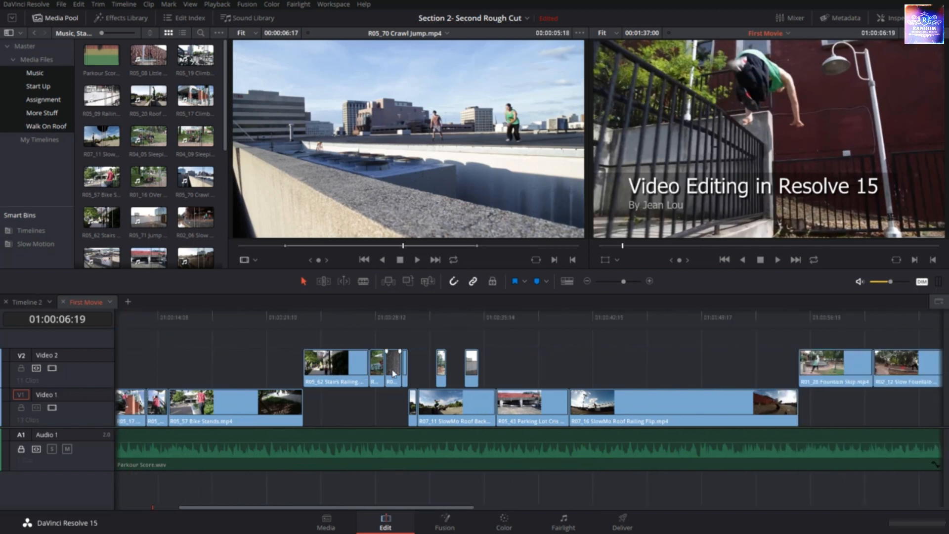
scroll(393, 372, "right", 2)
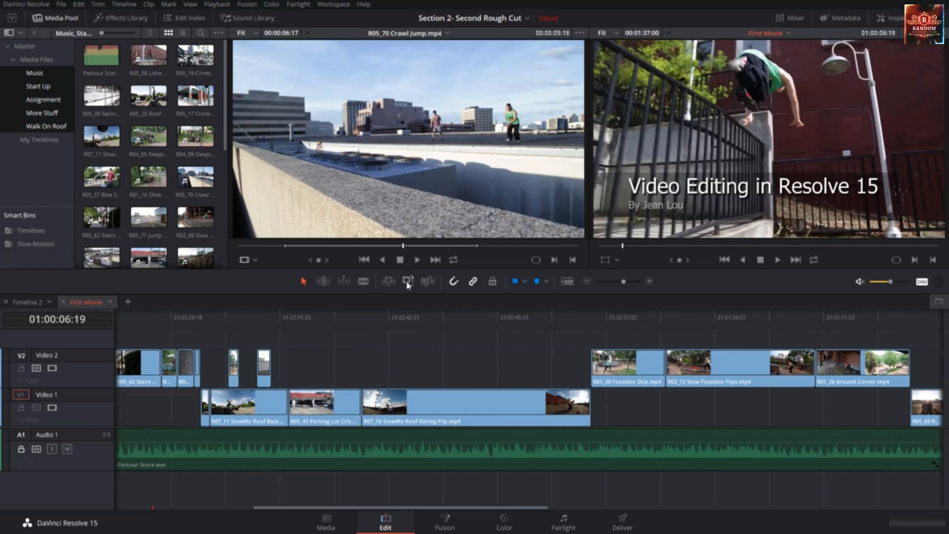
left_click_drag(425, 225, 465, 177)
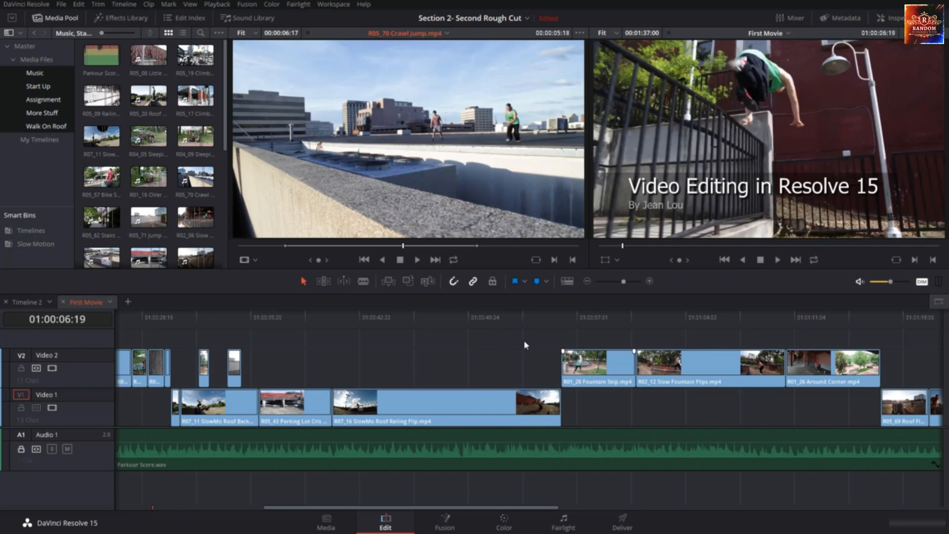
scroll(589, 364, "right", 3)
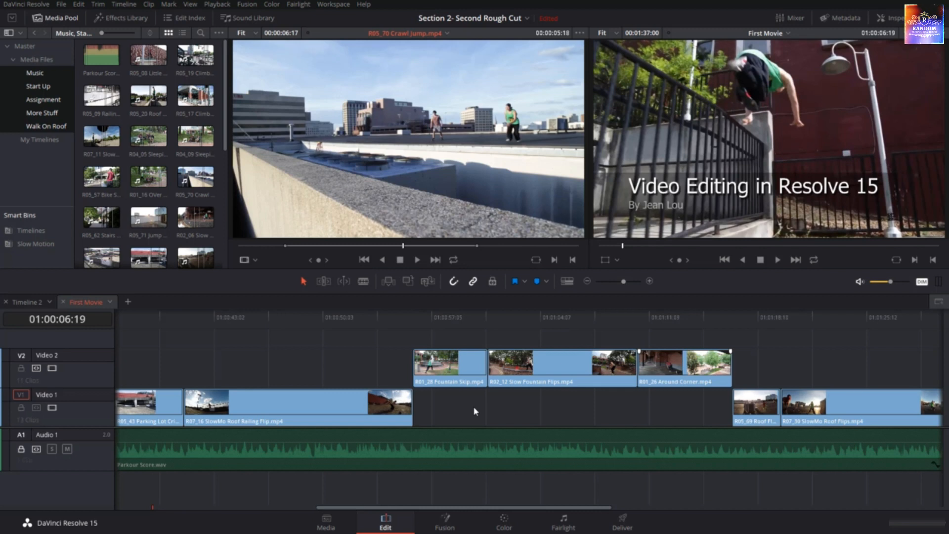
scroll(474, 411, "left", 3)
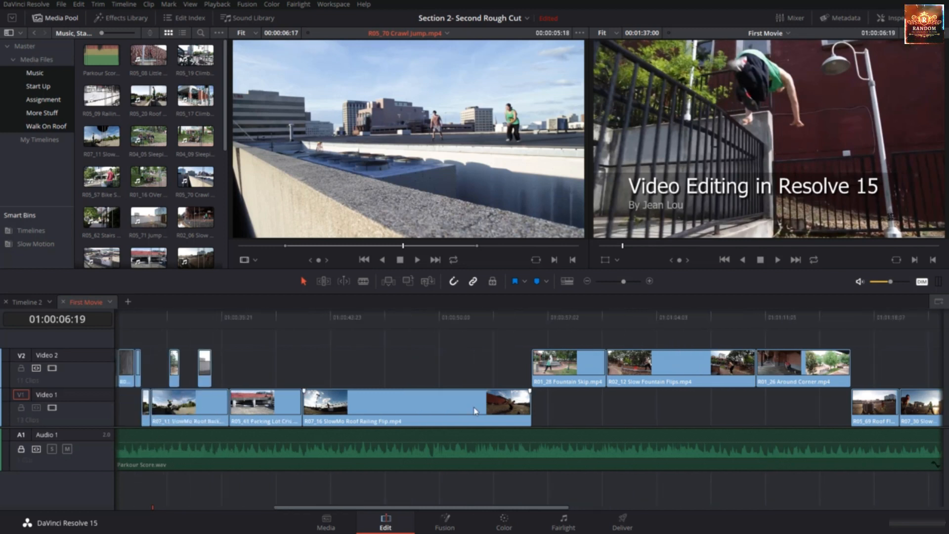
scroll(475, 411, "right", 5)
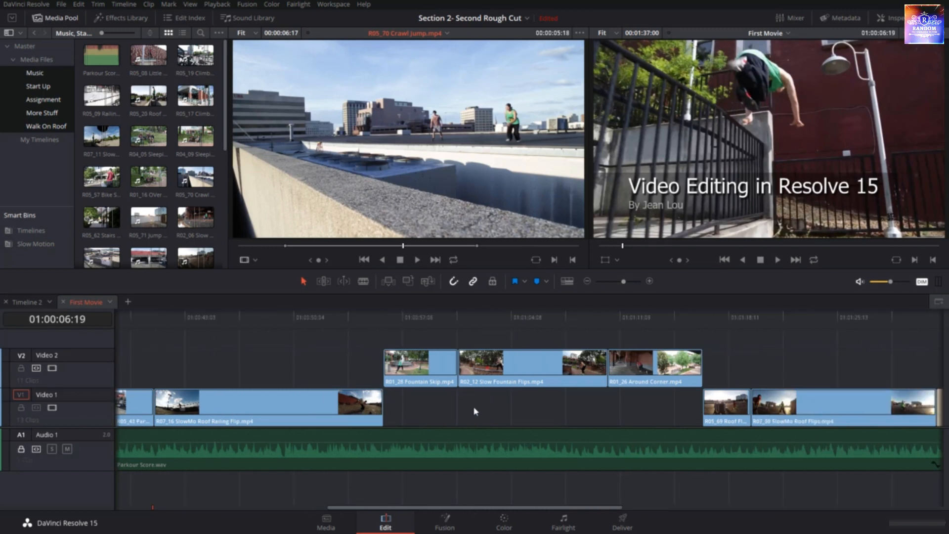
key("shift+z")
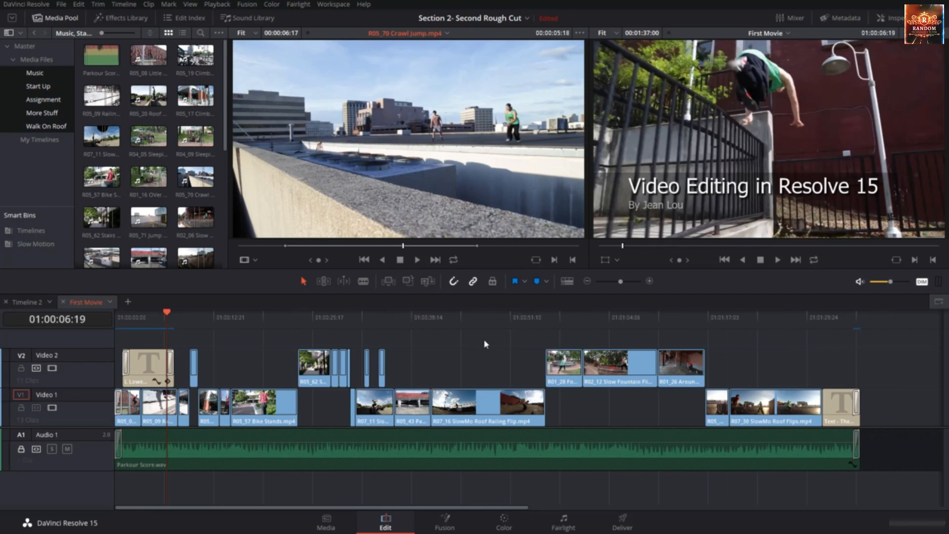